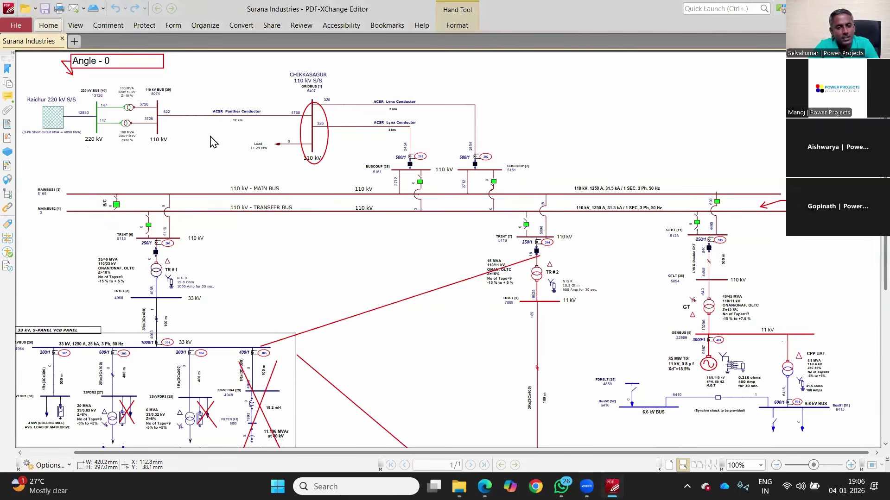
# Step: Open the ETAPSLD one-line diagram PDF from File Explorer in PDF-XChange Editor
pyautogui.hotkey('alt', 'Tab')
pyautogui.hotkey('alt', 'Tab')
pyautogui.doubleClick(183, 105)
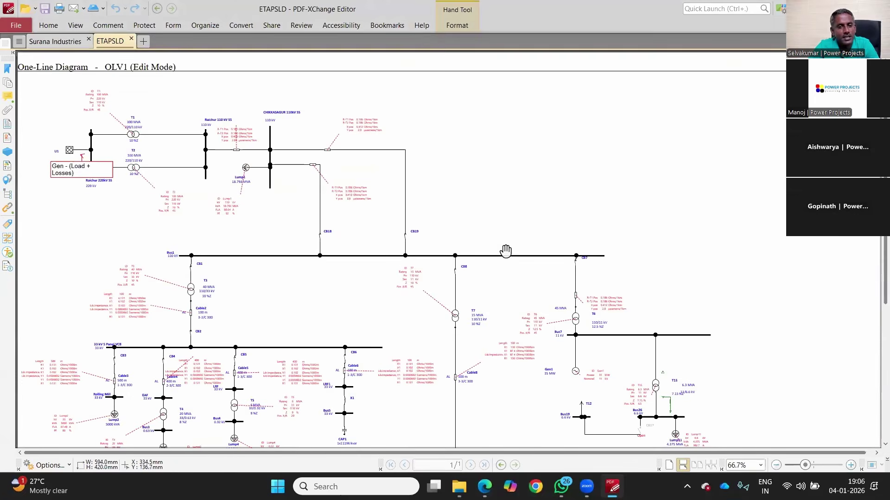
pyautogui.hotkey('alt', 'Tab')
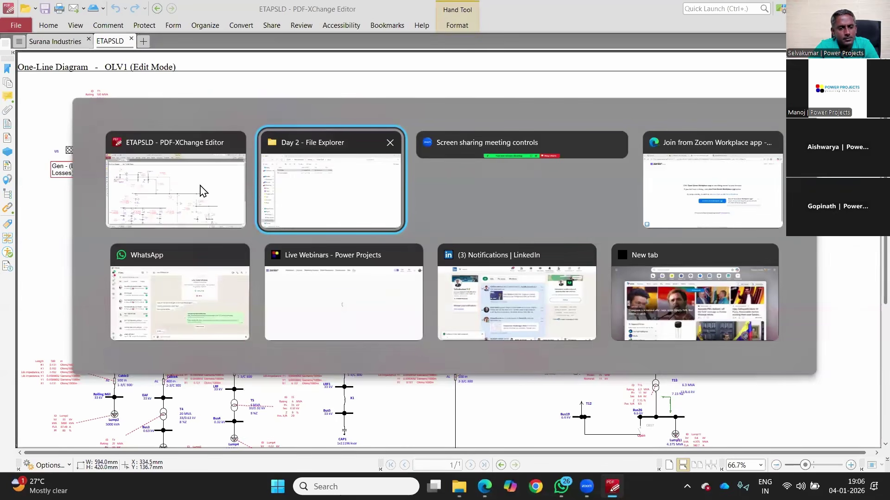
pyautogui.click(196, 181)
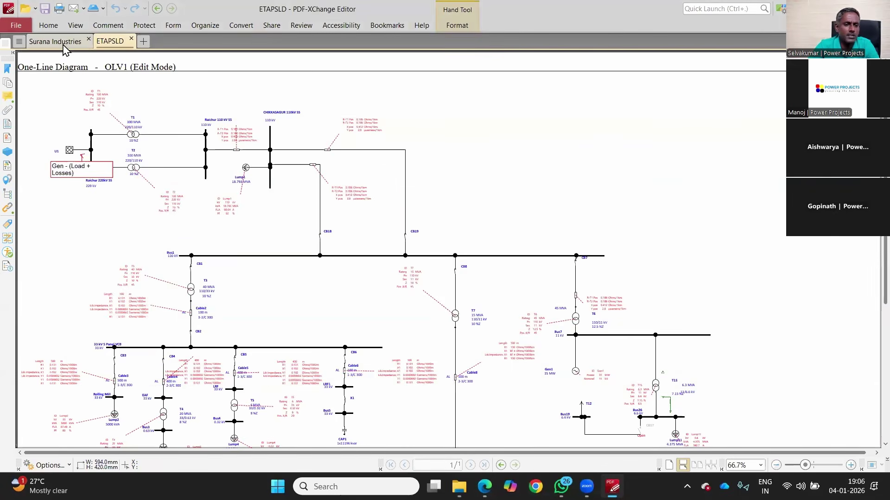
# Step: Flip between the Surana Industries and ETAPSLD tabs to compare, ending on Surana Industries
pyautogui.click(64, 46)
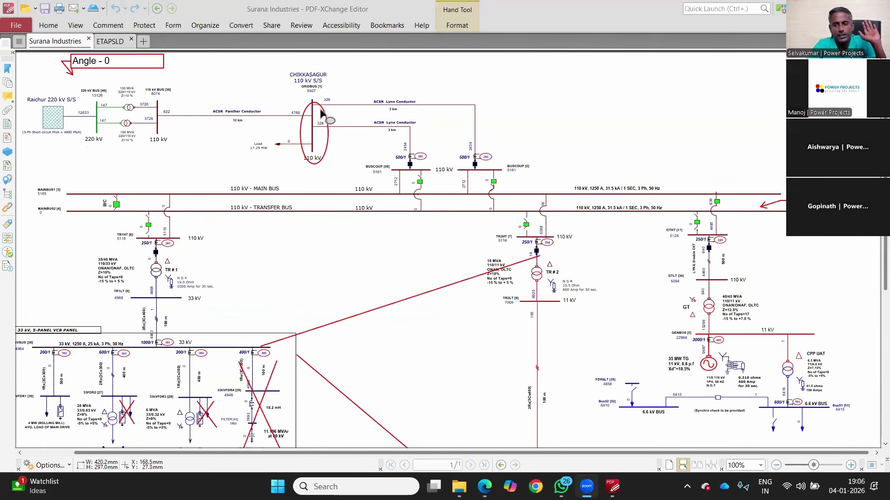
pyautogui.click(110, 42)
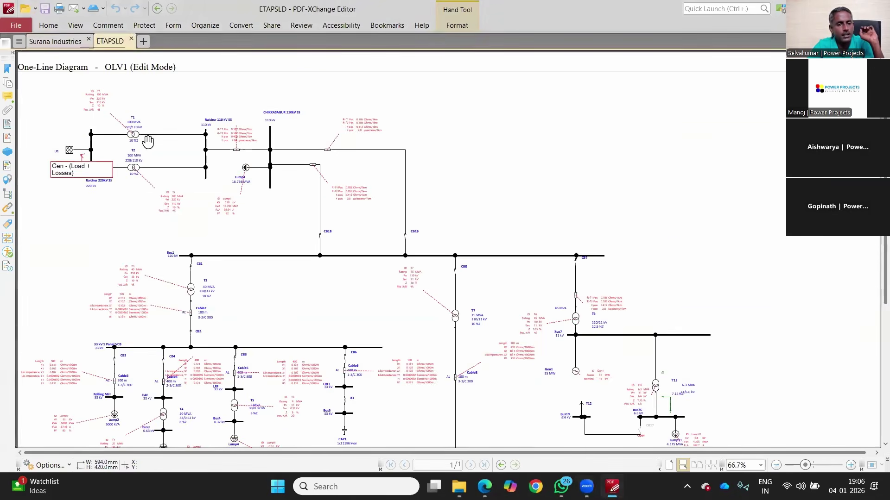
pyautogui.click(68, 45)
pyautogui.click(107, 38)
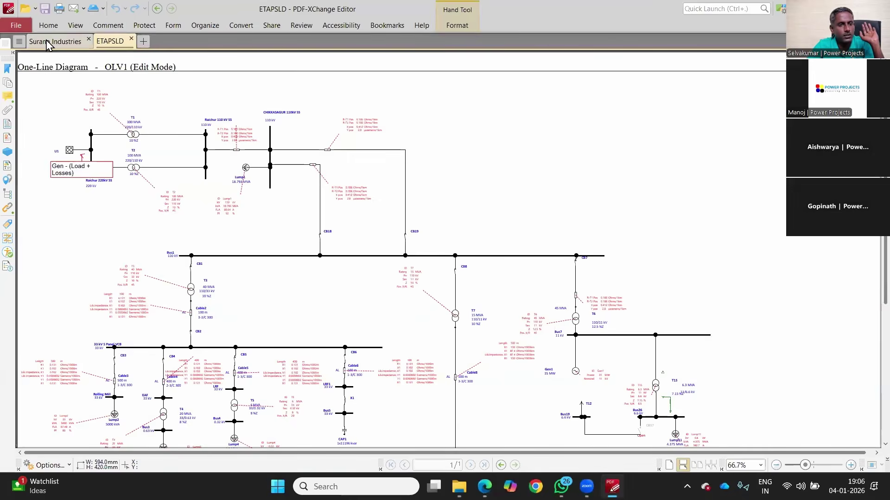
pyautogui.click(47, 42)
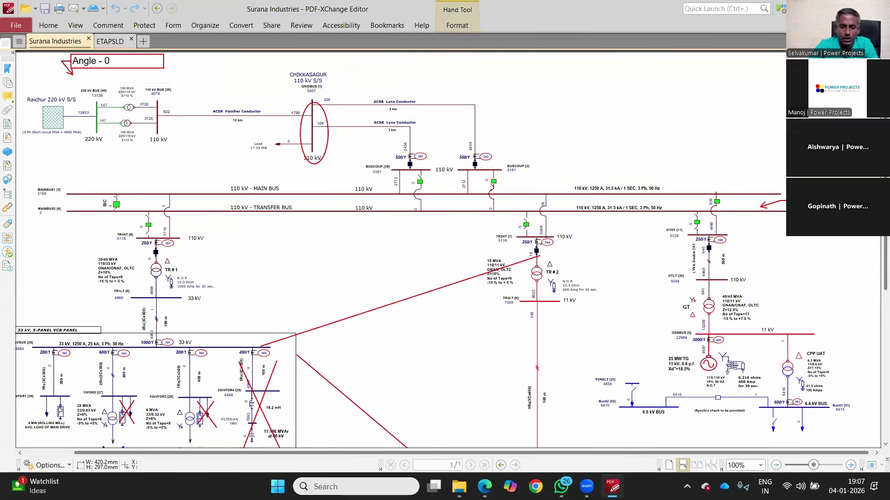
# Step: Launch ETAP 20.5.0 from Windows search
pyautogui.press('super+s')
pyautogui.write('eta')
pyautogui.click(320, 131)
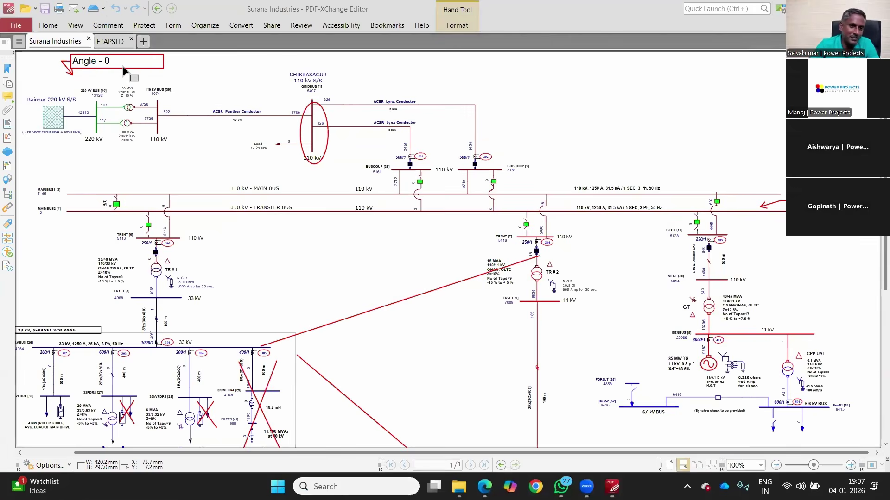
# Step: Delete the Angle - 0 callout markup from the Surana Industries diagram
pyautogui.click(144, 68)
pyautogui.press('Delete')
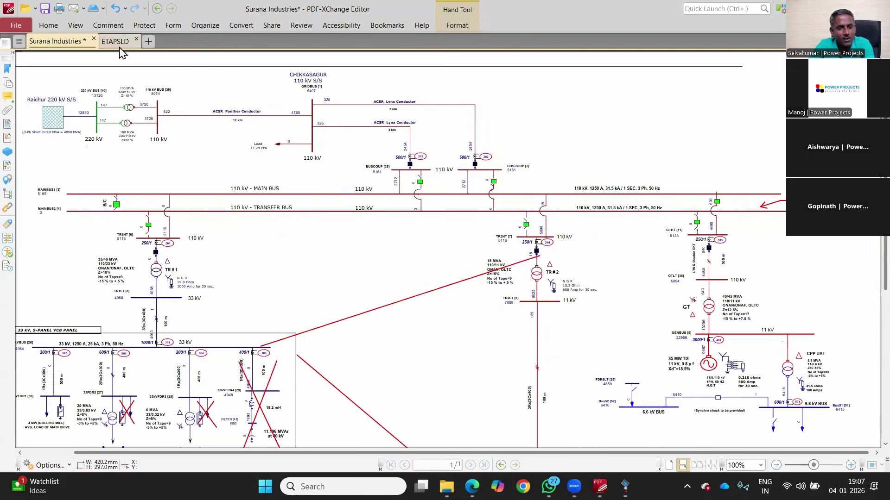
pyautogui.click(117, 43)
pyautogui.click(63, 41)
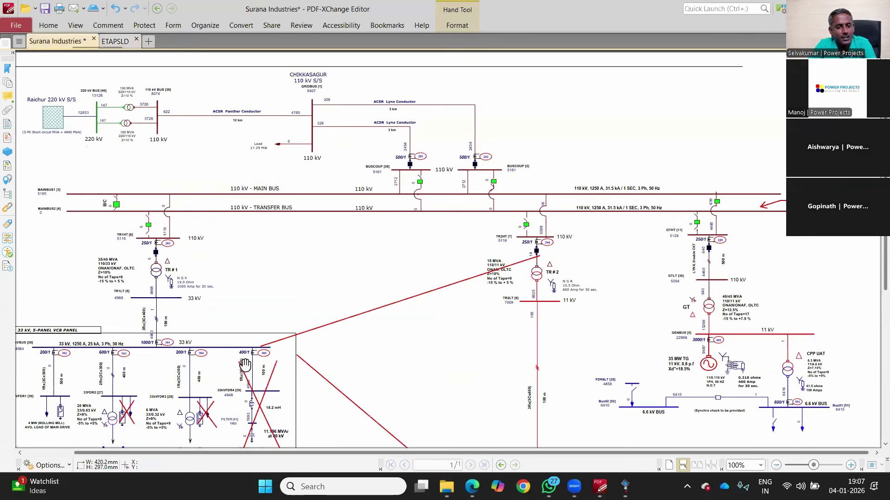
# Step: Remove the red crosses over the filter symbol and near the 20 MVA transformer
pyautogui.click(208, 413)
pyautogui.press('Delete')
pyautogui.hotkey('ctrl', 'z')
pyautogui.press('Delete')
pyautogui.press('Delete')
pyautogui.hotkey('ctrl', 'z')
pyautogui.press('Delete')
pyautogui.hotkey('ctrl', 'z')
pyautogui.press('Delete')
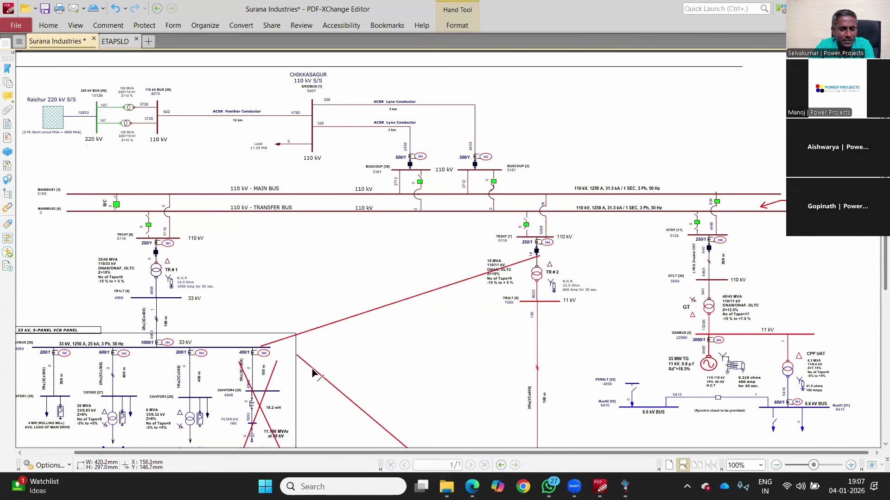
# Step: Delete the lower and long upper red diagonal lines and the red cross over 33kVFDR4
pyautogui.click(313, 369)
pyautogui.press('Delete')
pyautogui.click(306, 332)
pyautogui.press('Delete')
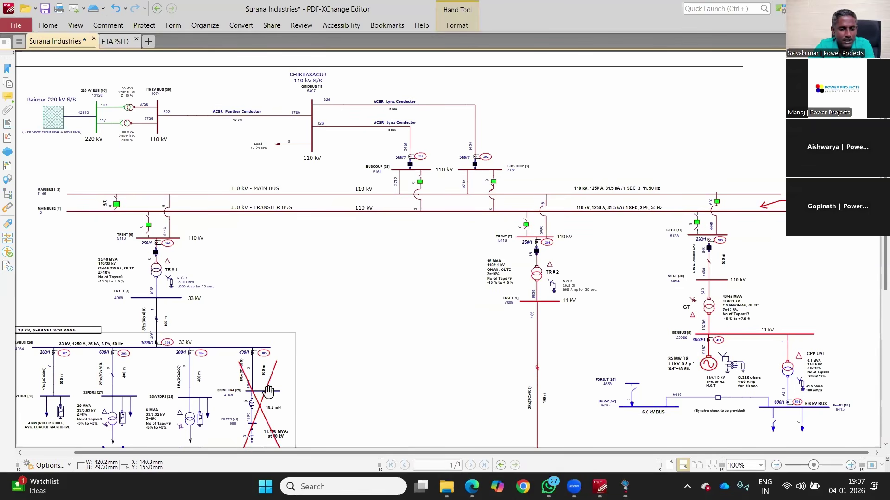
pyautogui.click(256, 395)
pyautogui.press('Delete')
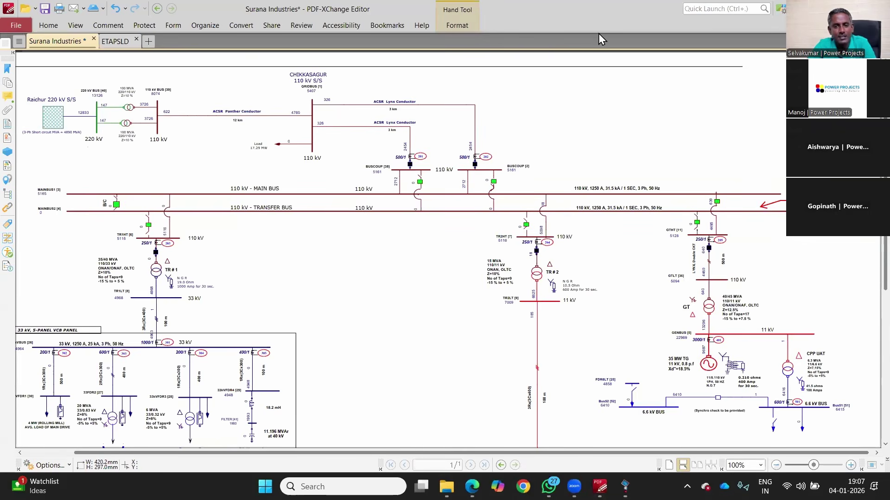
# Step: Re-maximise the PDF editor, delete the leftover red arrow, and scroll through the Surana diagram
pyautogui.doubleClick(580, 31)
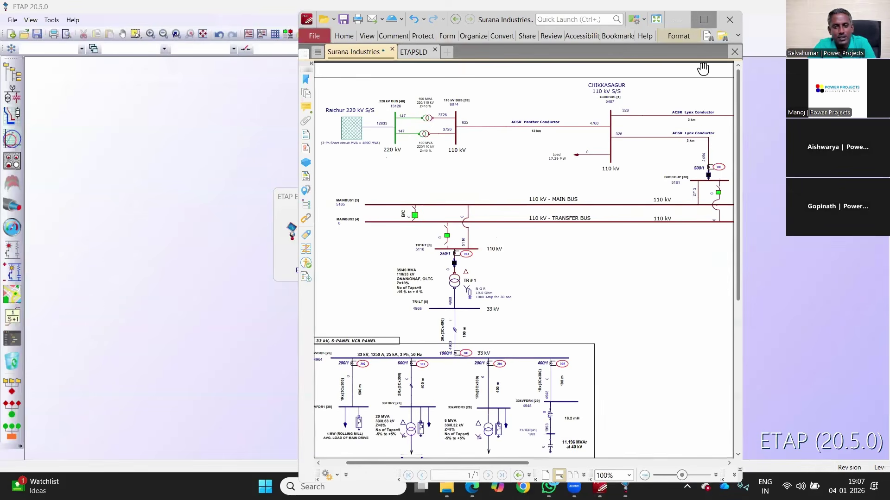
pyautogui.press('super+Up')
pyautogui.press('Delete')
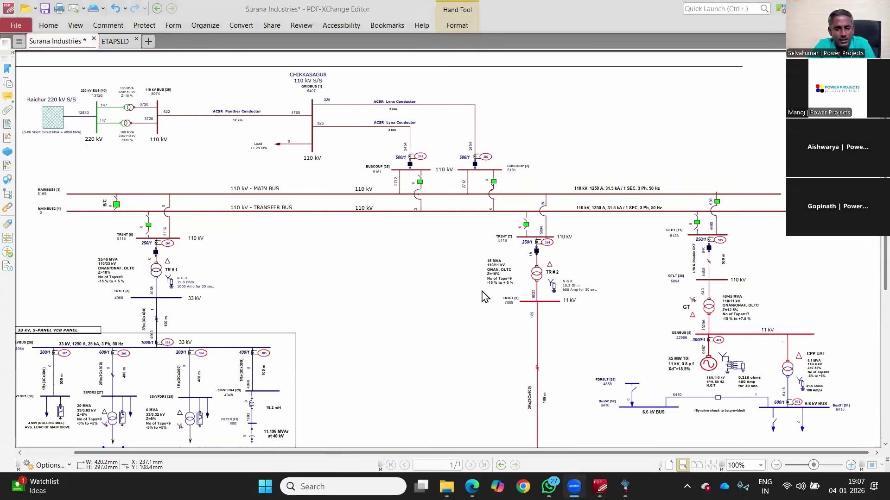
pyautogui.scroll(-5, 483, 279)
pyautogui.scroll(5, 437, 148)
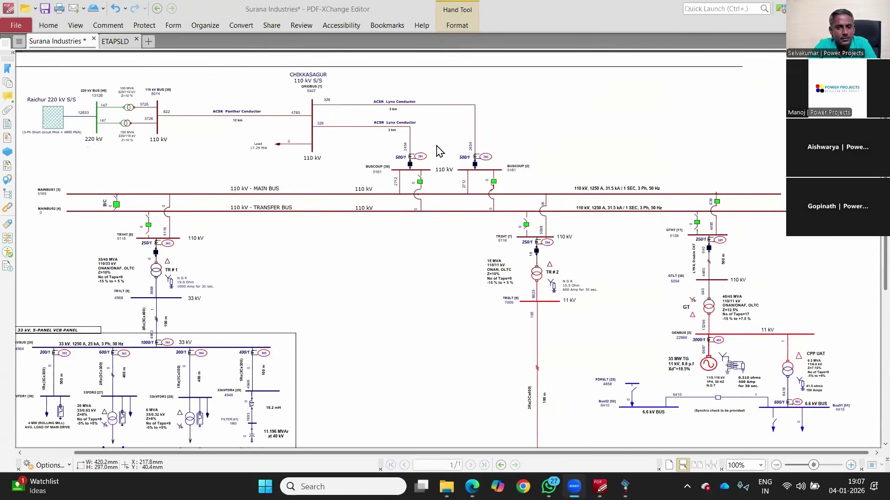
# Step: Scroll through the ETAPSLD diagram to compare it with the cleaned Surana drawing
pyautogui.click(115, 42)
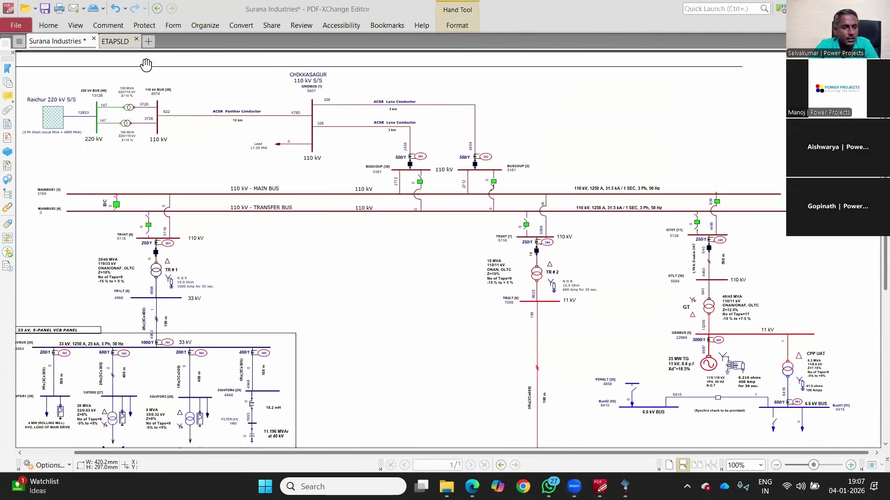
pyautogui.scroll(-5, 293, 254)
pyautogui.scroll(5, 295, 254)
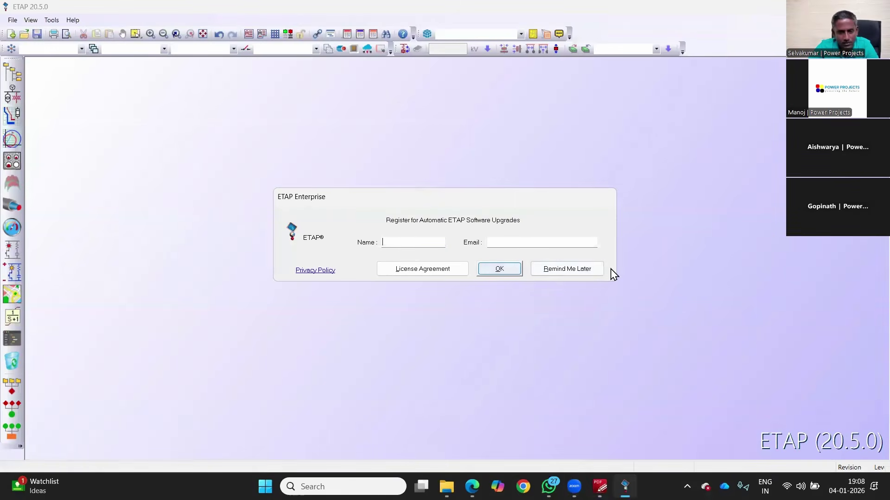
# Step: Postpone ETAP registration, accept the TRPR logon and access level, then open Windows search
pyautogui.click(544, 270)
pyautogui.click(453, 334)
pyautogui.click(454, 334)
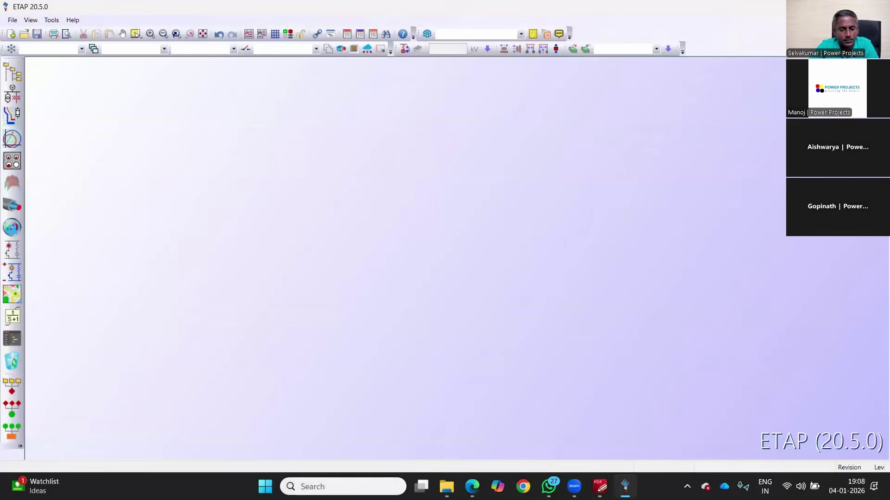
pyautogui.click(352, 484)
# Step: Start Microsoft Word with a new blank document, Document1
pyautogui.write('wo')
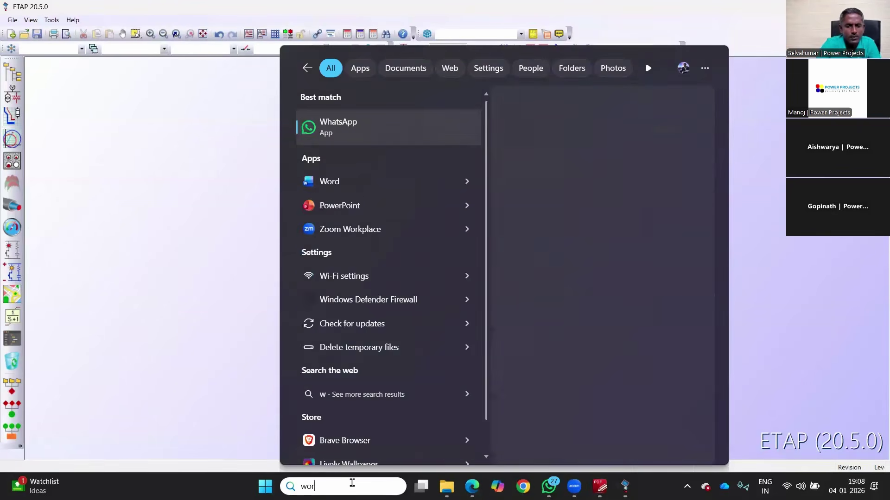
pyautogui.write('r')
pyautogui.click(357, 129)
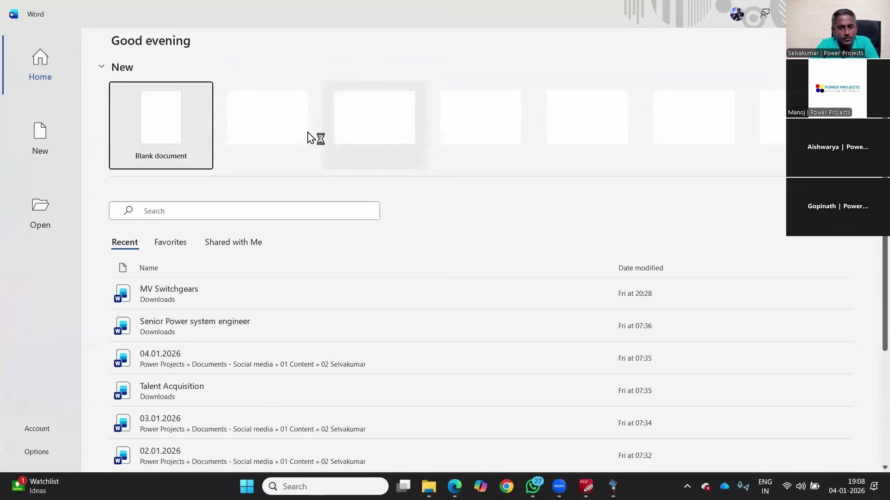
pyautogui.click(208, 133)
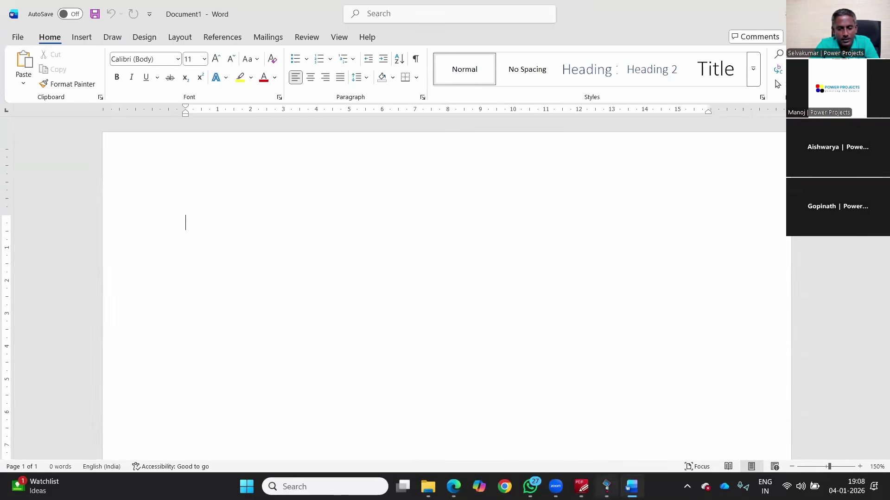
# Step: Return to the ETAPSLD diagram and scroll down to its 11 kV feeders and loads
pyautogui.click(550, 484)
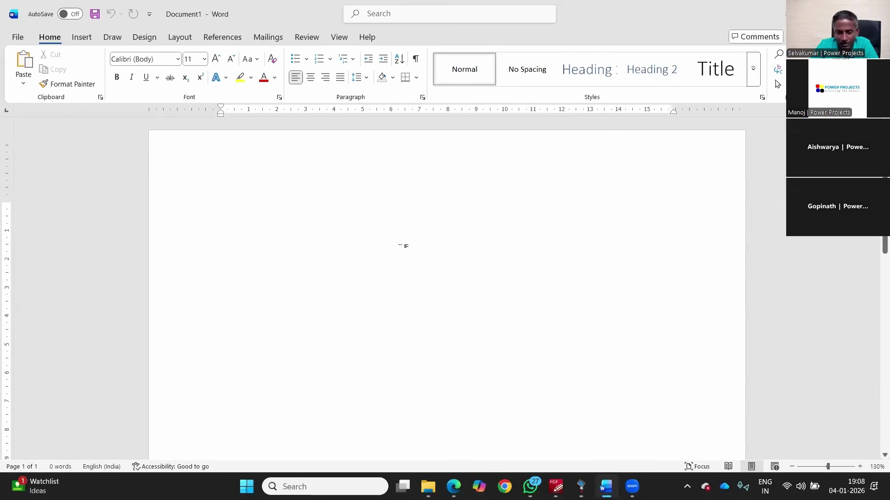
pyautogui.click(556, 486)
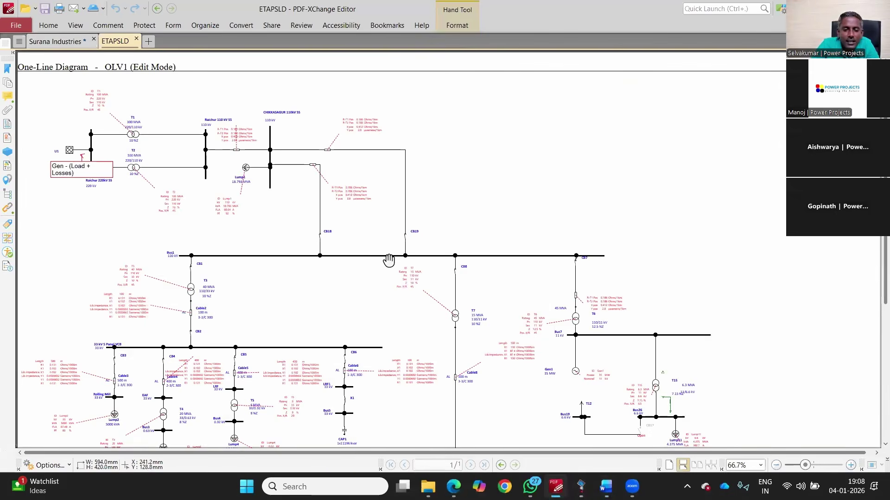
pyautogui.scroll(-3, 388, 261)
pyautogui.scroll(-1, 388, 261)
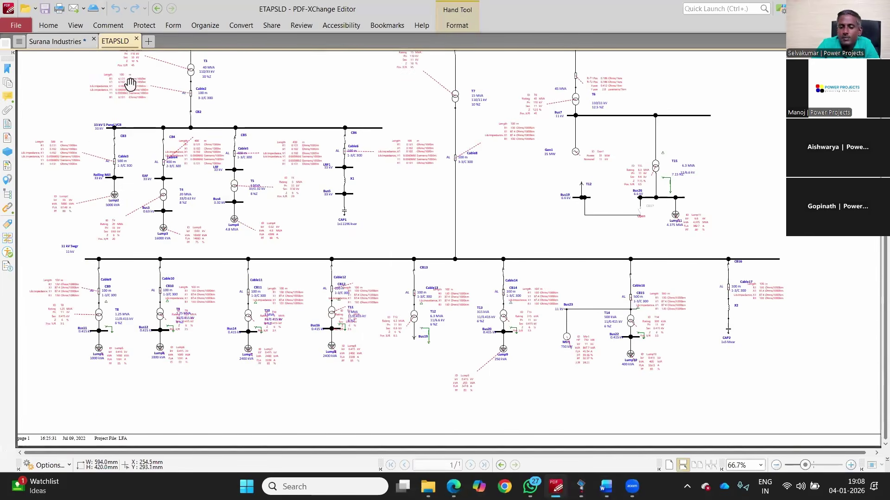
# Step: Zoom the Surana Industries diagram to 400% on the Raichur 220 kV source and two 100 MVA transformers
pyautogui.click(57, 42)
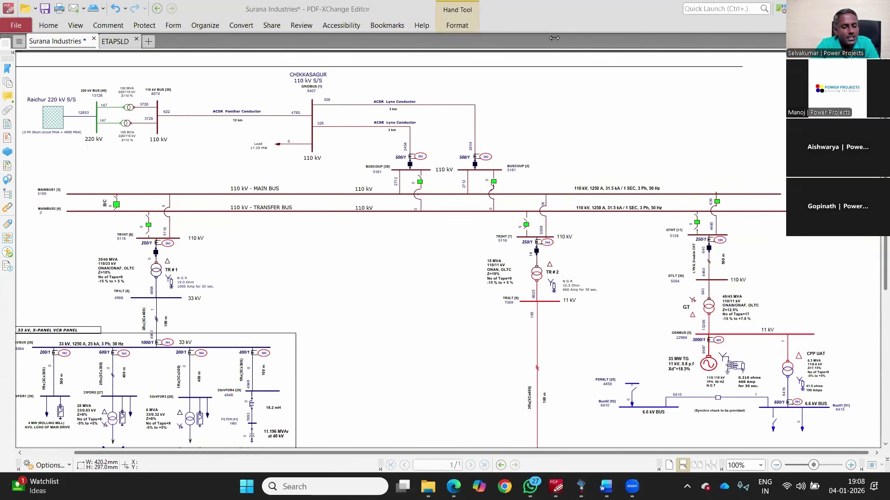
pyautogui.scroll(-5, 554, 38)
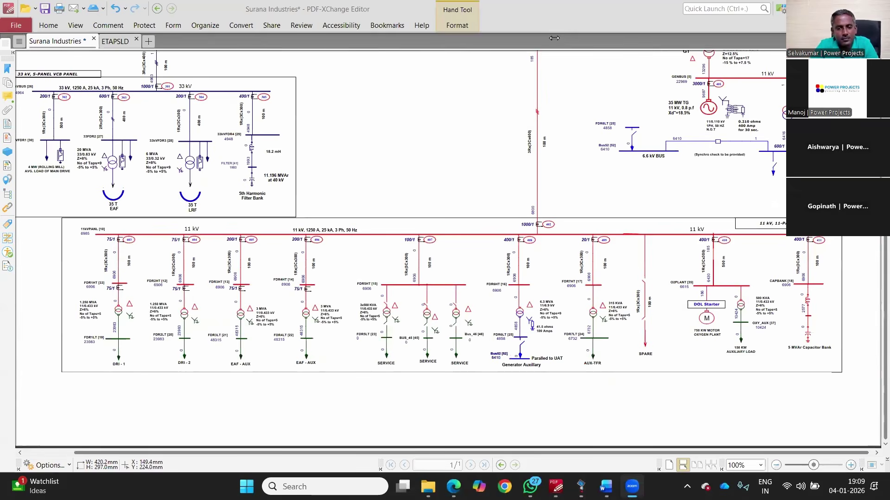
pyautogui.scroll(4, 455, 132)
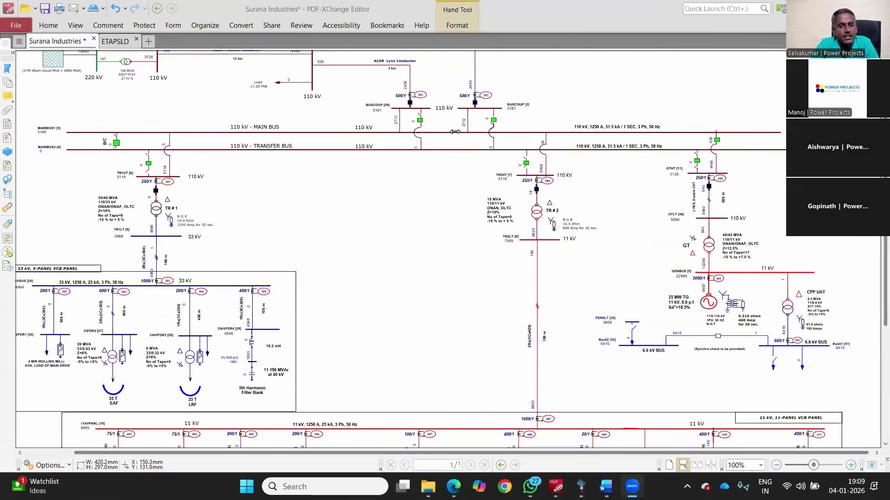
pyautogui.scroll(1, 454, 132)
pyautogui.scroll(5, 54, 107)
pyautogui.moveTo(83, 151); pyautogui.dragTo(212, 300)
pyautogui.moveTo(319, 102); pyautogui.dragTo(390, 202)
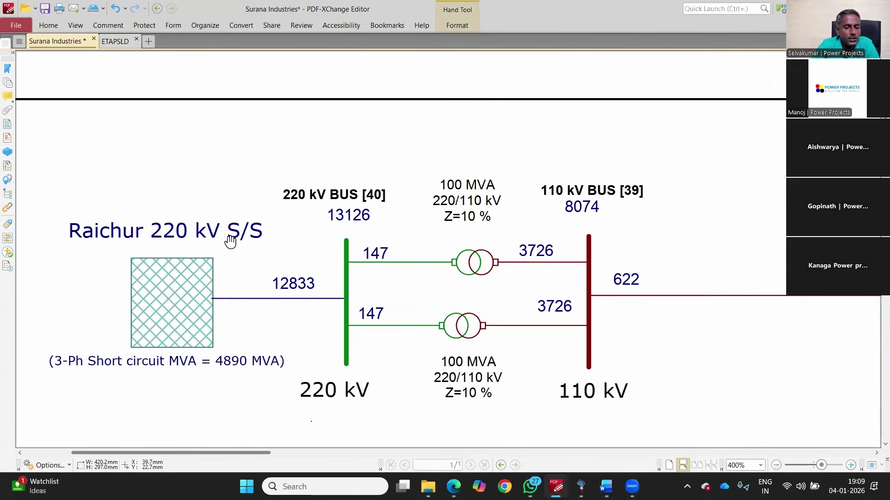
# Step: Zoom between 800% and 300% and pan right to the 12 km Panther line and Chikkasagur 110 kV bus
pyautogui.scroll(-1, 359, 264)
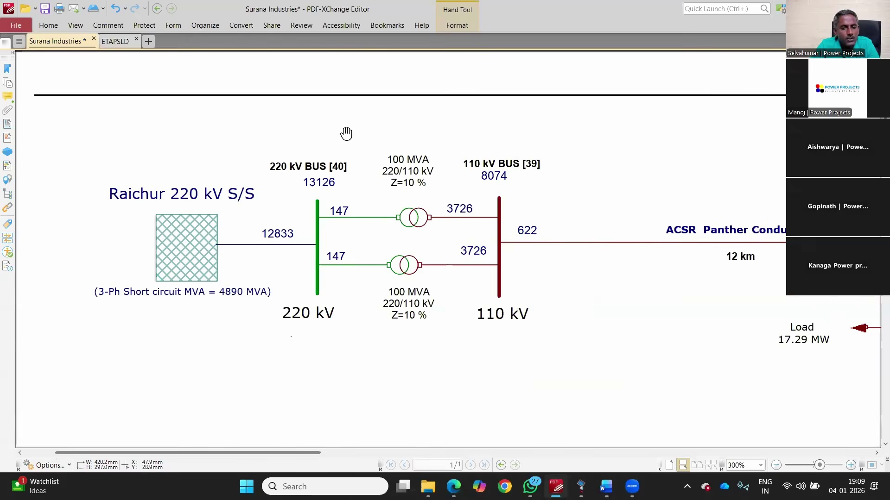
pyautogui.scroll(-1, 331, 209)
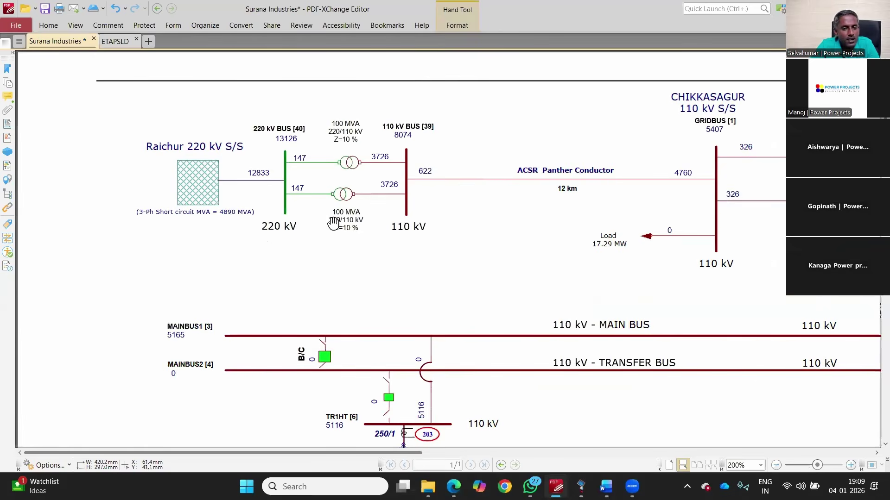
pyautogui.scroll(4, 453, 240)
pyautogui.scroll(-1, 452, 239)
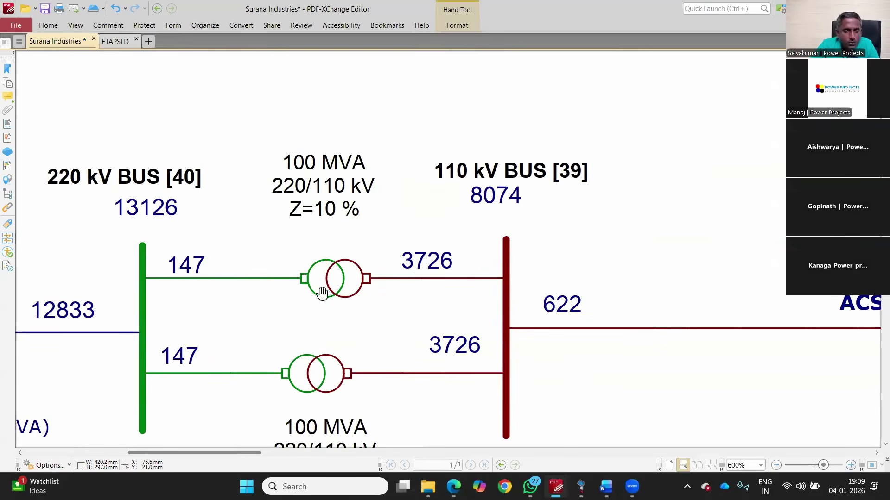
pyautogui.scroll(-1, 322, 293)
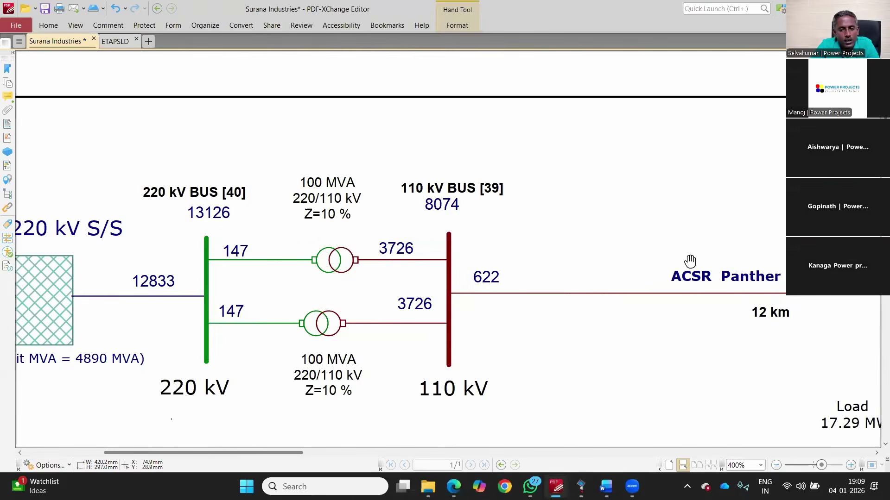
pyautogui.scroll(-1, 435, 267)
pyautogui.hscroll(3, 349, 222)
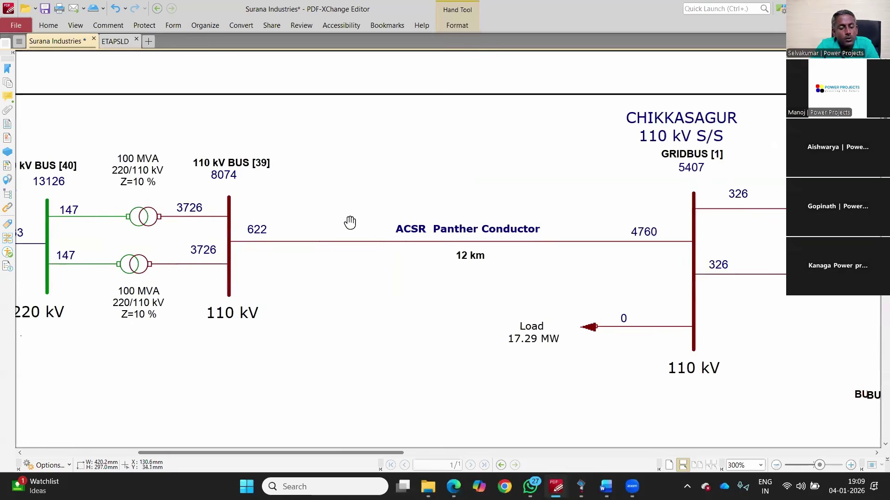
pyautogui.hscroll(2, 350, 223)
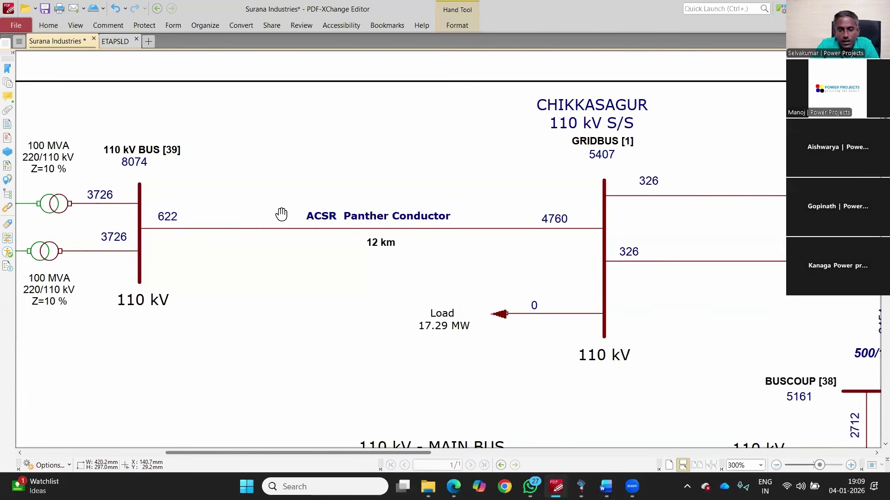
# Step: Pan along the two 3 km ACSR Lynx lines, then zoom out to 125% showing both 110 kV buses
pyautogui.moveTo(619, 212); pyautogui.dragTo(511, 251)
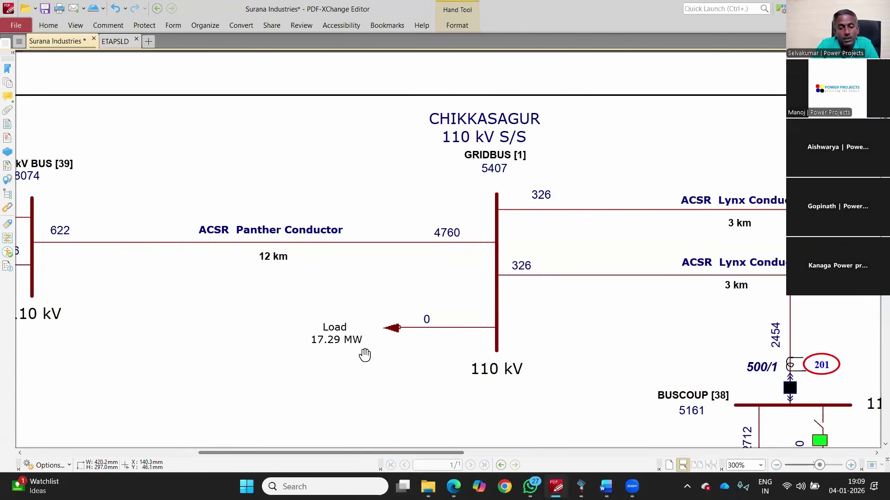
pyautogui.moveTo(515, 324); pyautogui.dragTo(340, 319)
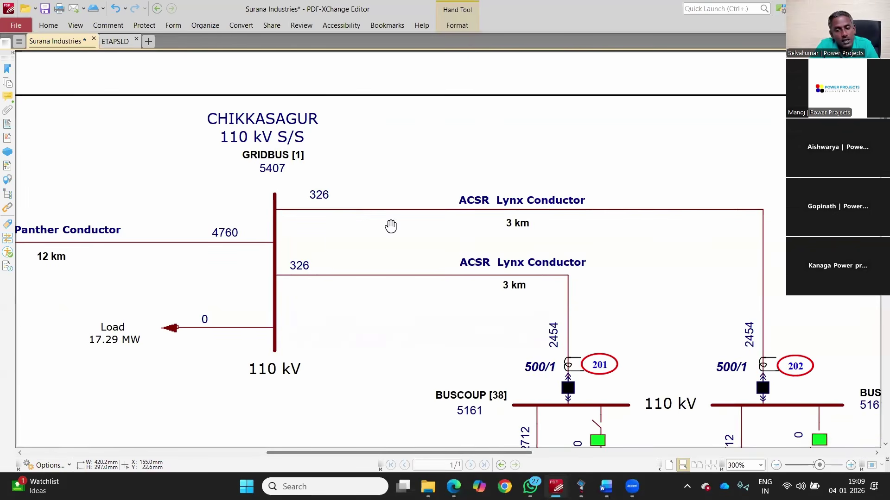
pyautogui.hotkey('ctrl', '-')
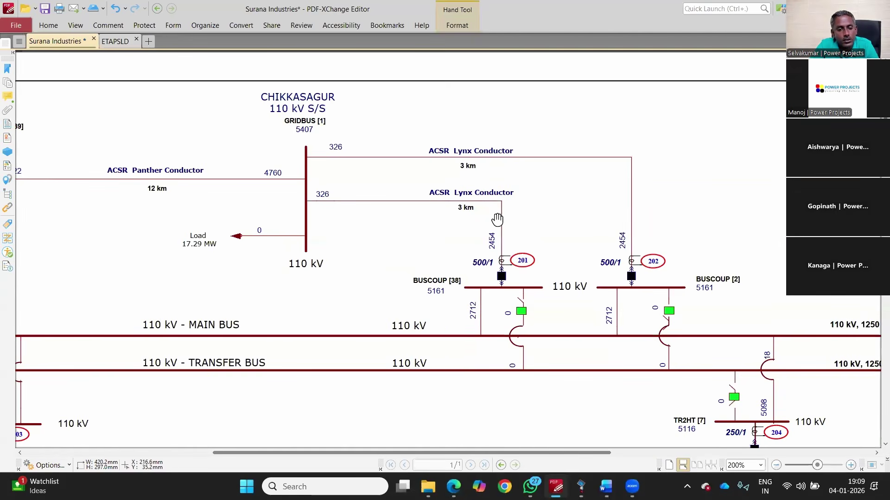
pyautogui.hotkey('ctrl', '-')
pyautogui.hotkey('ctrl', '-')
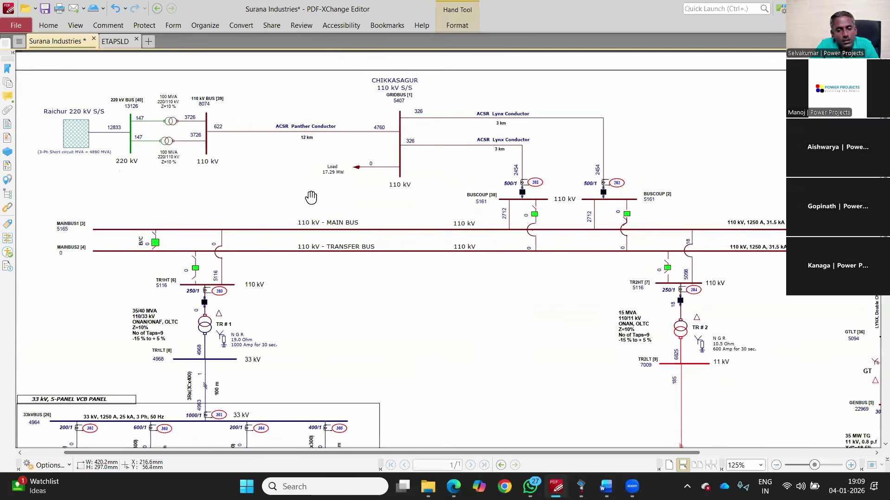
pyautogui.hotkey('ctrl', '-')
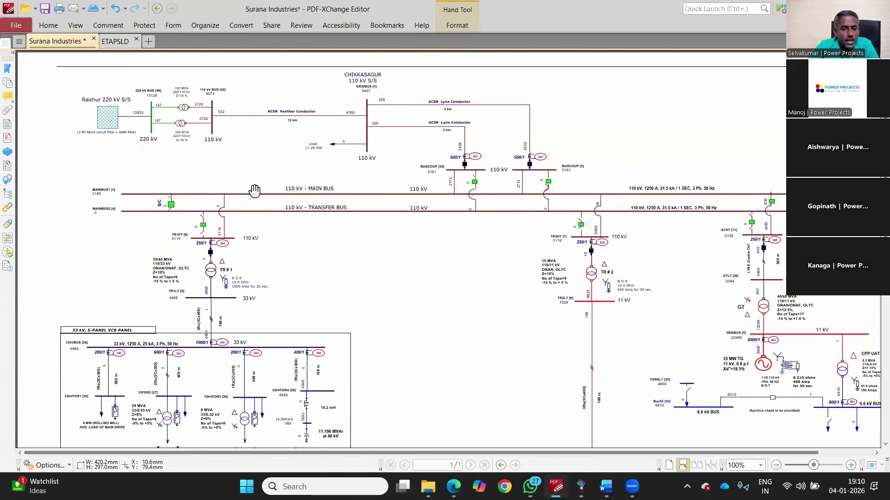
# Step: Zoom to 200% on TR # 1, the 35/40 MVA 110/33 kV transformer feeding the 33 kV panel
pyautogui.scroll(2, 435, 223)
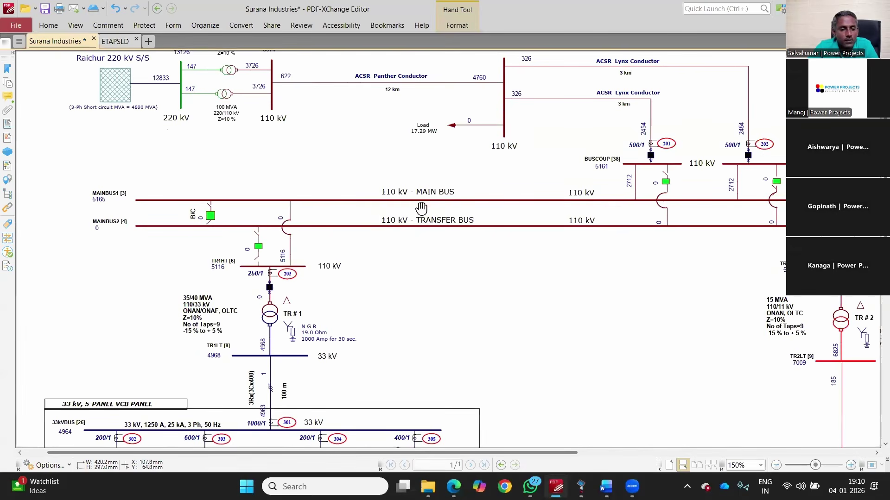
pyautogui.scroll(-2, 195, 250)
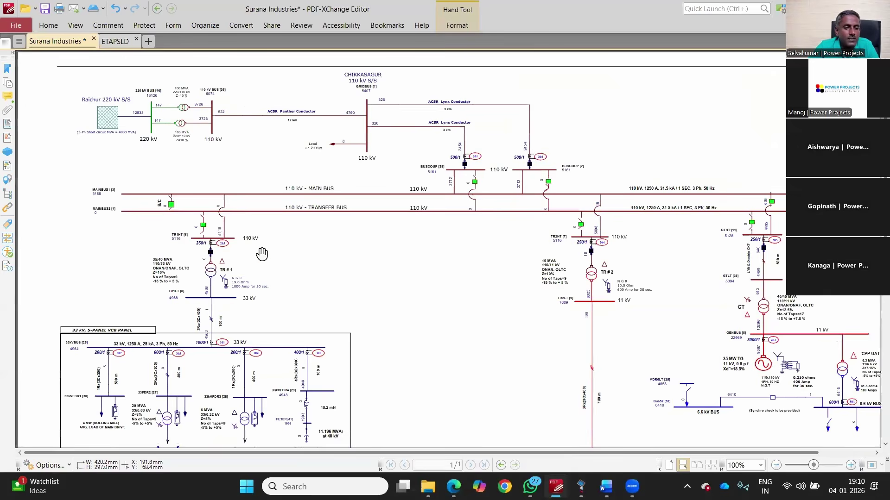
pyautogui.scroll(2, 262, 254)
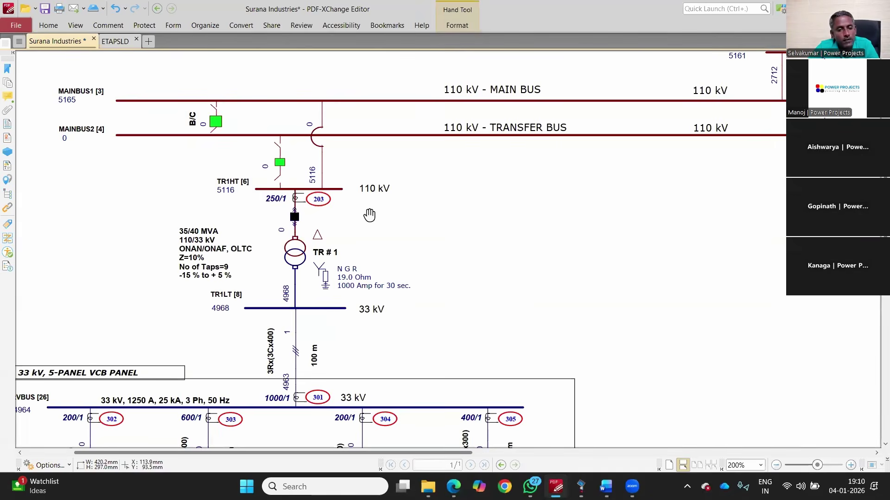
# Step: Scroll past the NGR to the 33 kV VCB panel and zoom to 300% on its four feeders
pyautogui.scroll(-3, 369, 214)
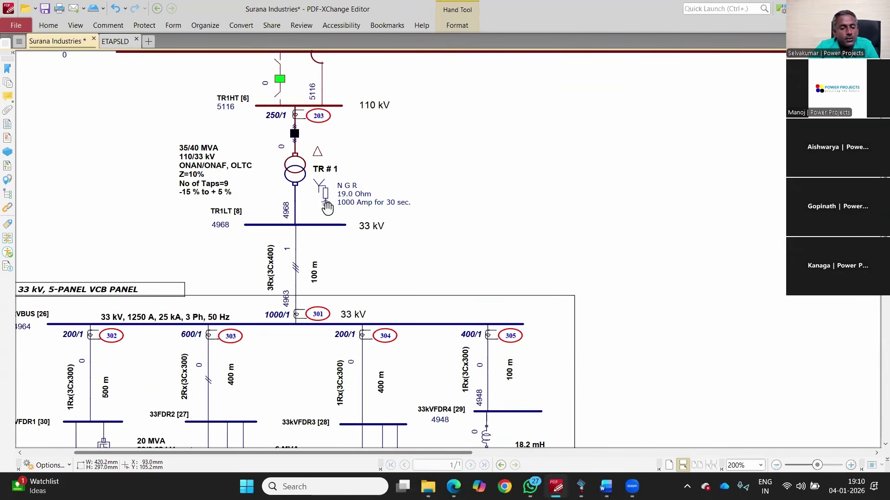
pyautogui.scroll(2, 342, 202)
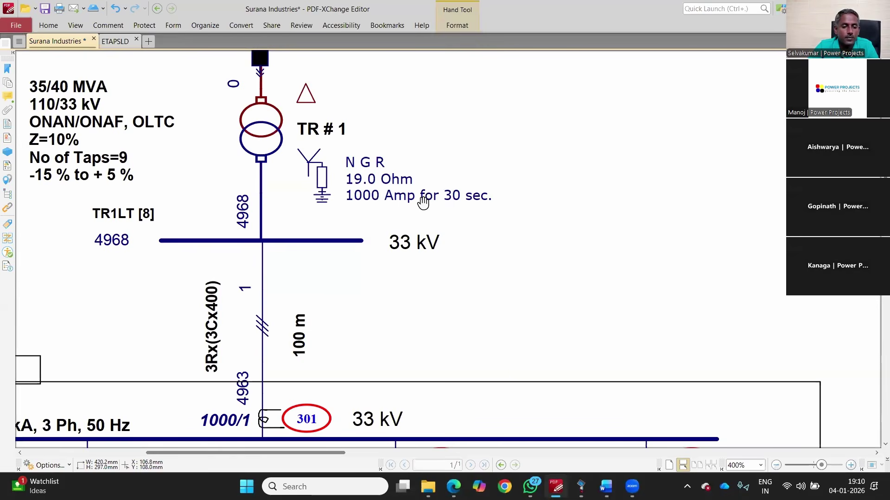
pyautogui.scroll(-2, 423, 202)
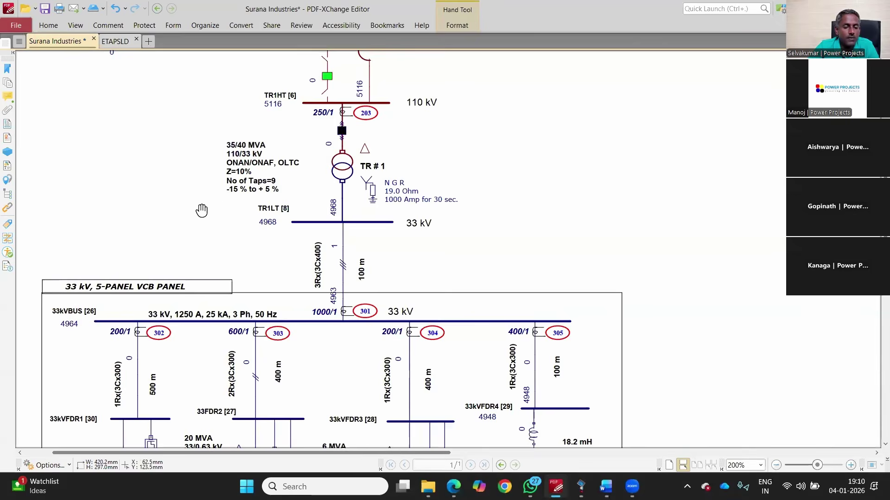
pyautogui.scroll(-3, 527, 223)
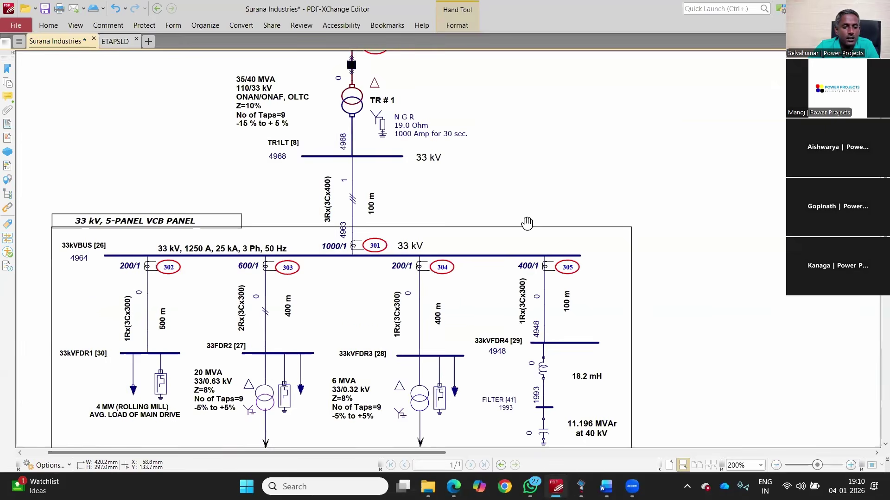
pyautogui.scroll(-2, 527, 224)
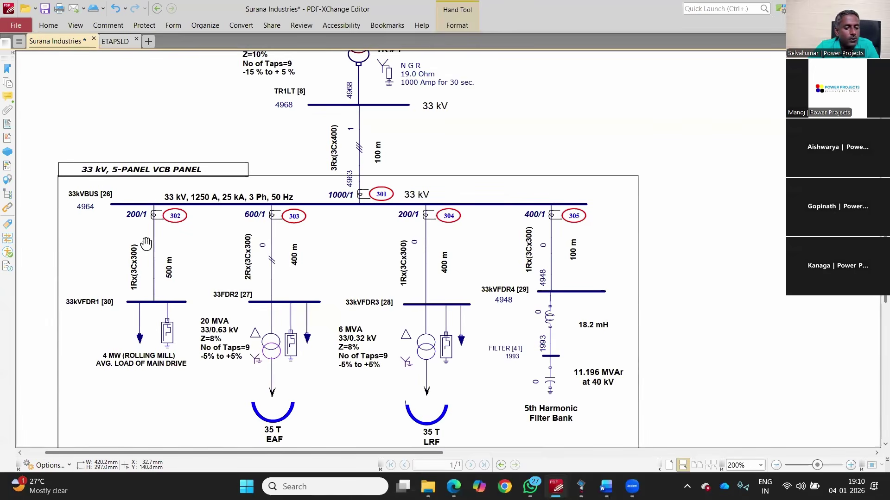
pyautogui.scroll(1, 146, 243)
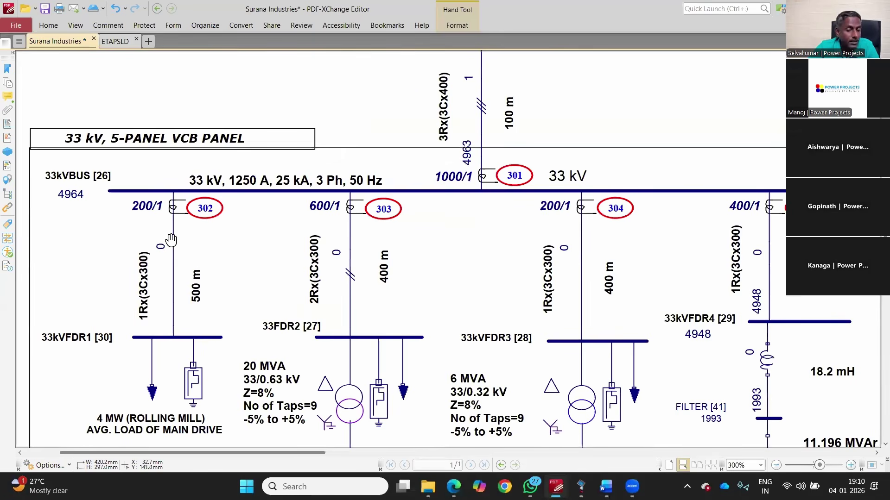
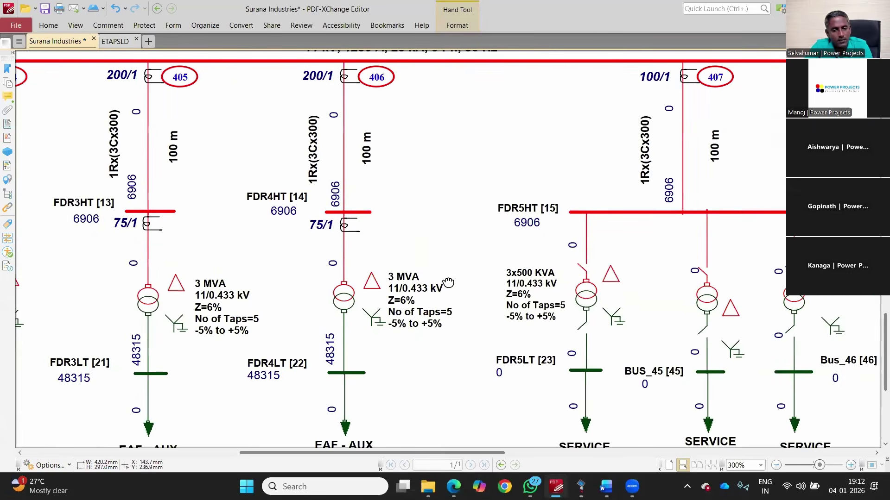
# Step: Pan along the 33 kV feeders: FDR5 transformers, 408, 409, 315 KVA, SPARE and O2PLANT
pyautogui.moveTo(627, 296); pyautogui.dragTo(498, 302)
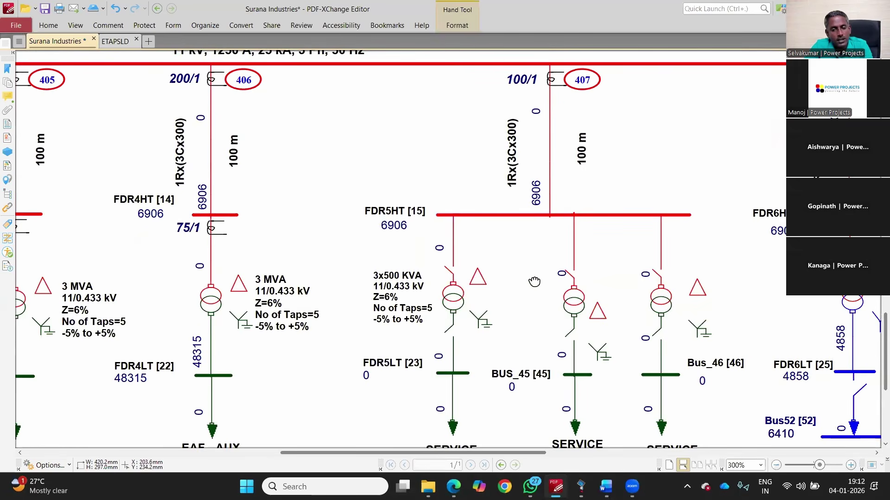
pyautogui.moveTo(777, 283); pyautogui.dragTo(438, 277)
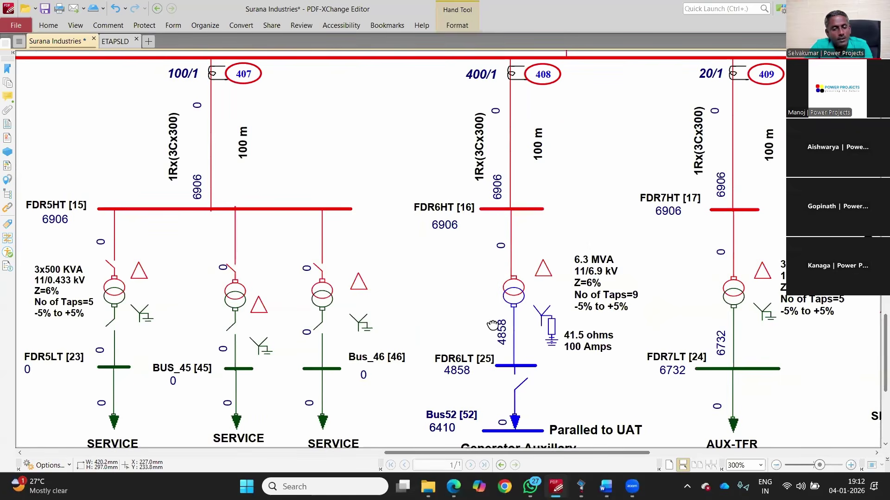
pyautogui.moveTo(561, 271); pyautogui.dragTo(443, 287)
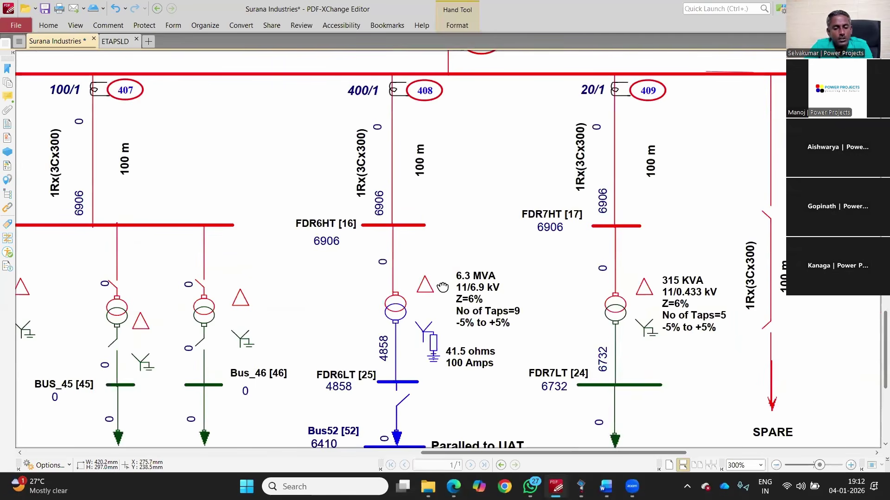
pyautogui.moveTo(520, 348); pyautogui.dragTo(389, 337)
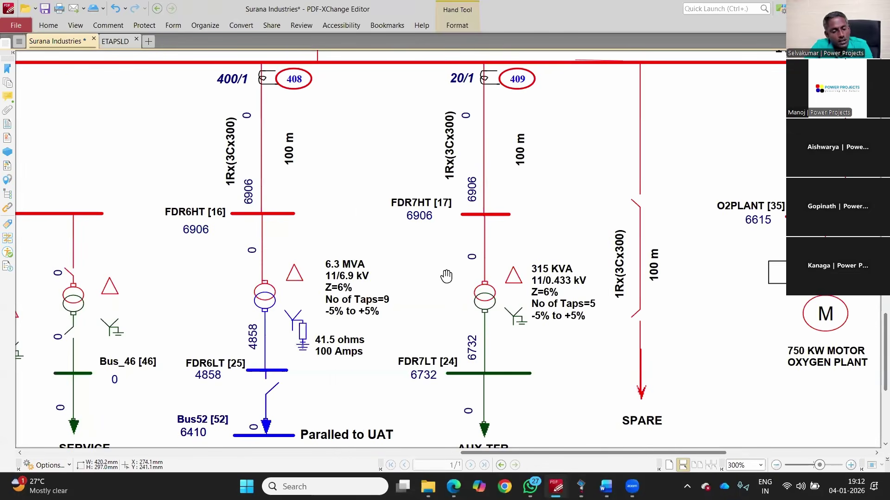
pyautogui.scroll(-1, 670, 282)
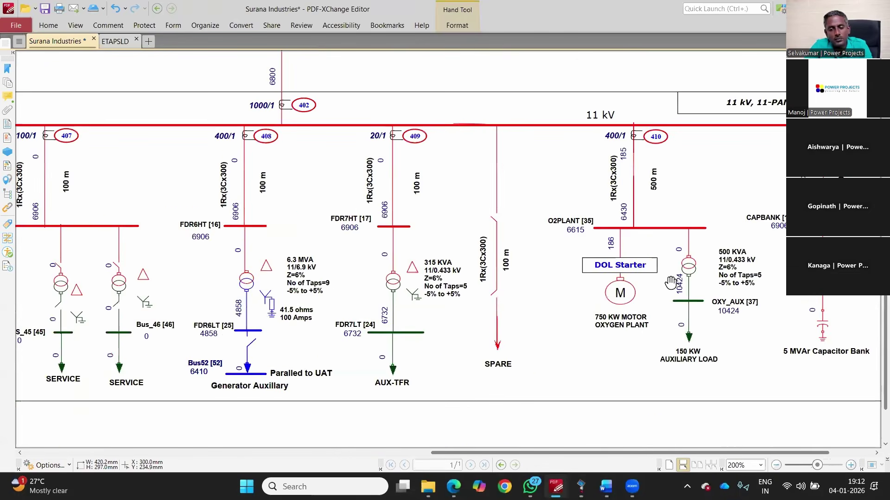
pyautogui.scroll(-1, 670, 282)
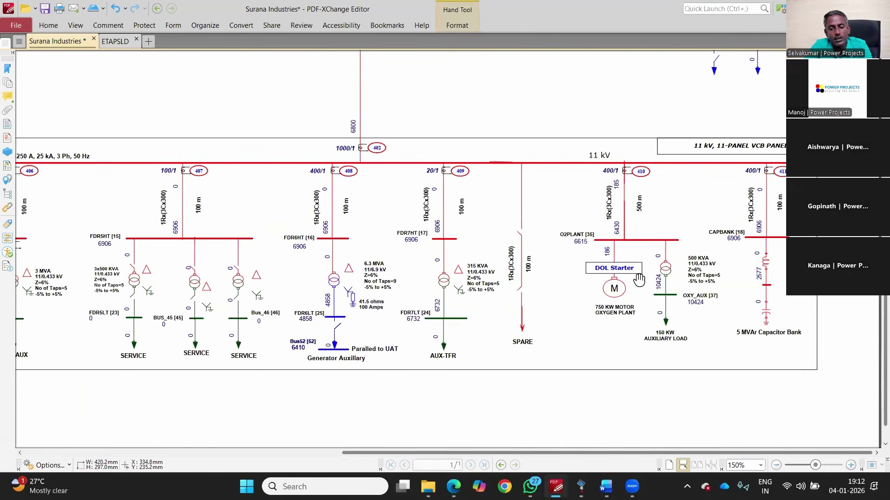
pyautogui.scroll(1, 684, 263)
pyautogui.scroll(1, 684, 262)
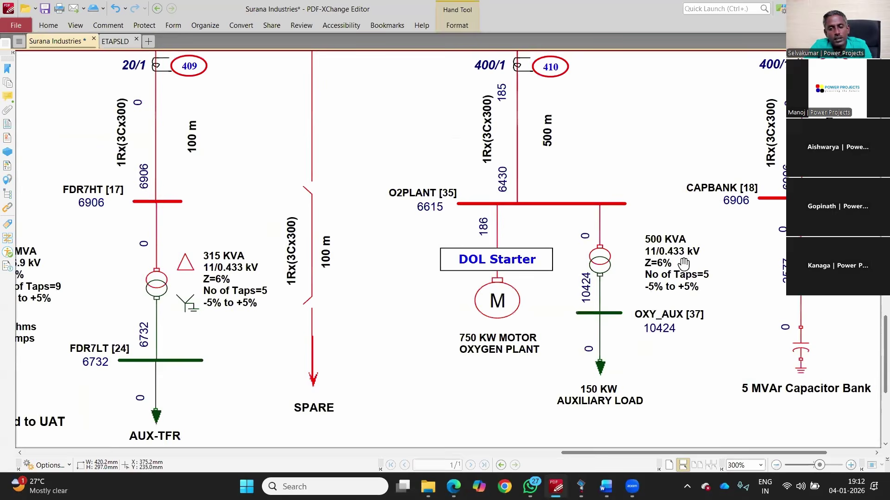
pyautogui.hscroll(5, 534, 268)
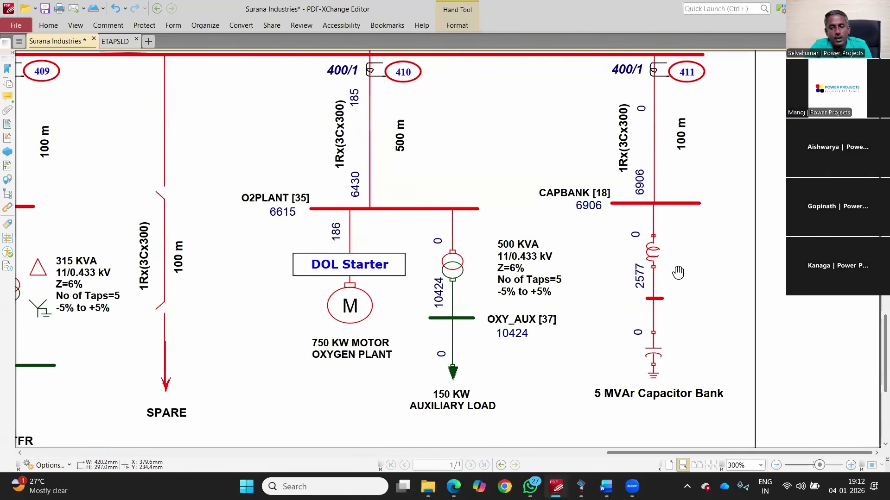
pyautogui.scroll(-2, 772, 294)
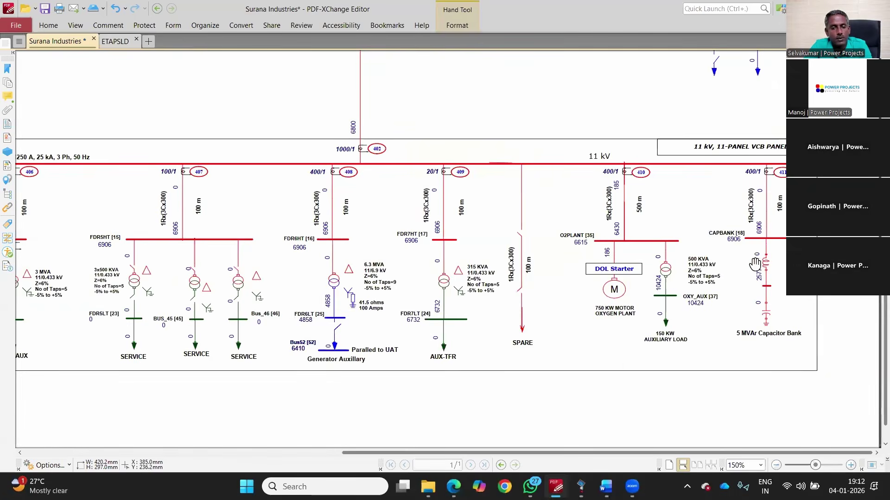
pyautogui.scroll(-1, 614, 211)
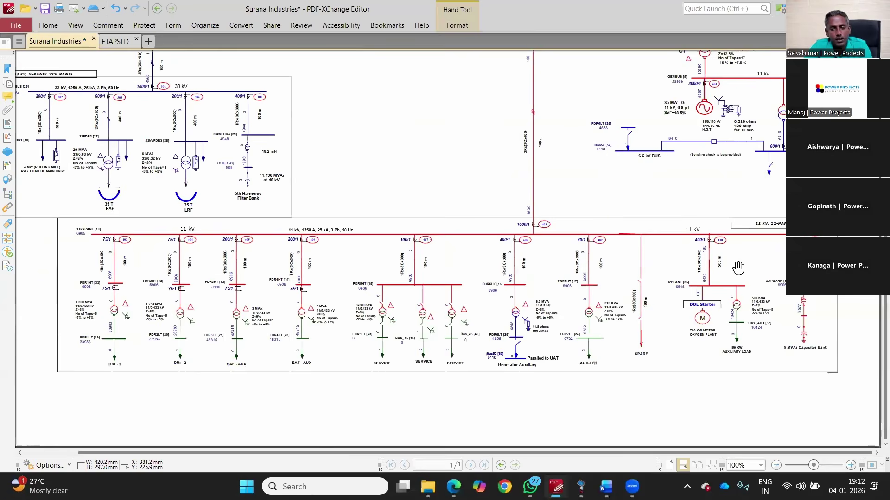
pyautogui.scroll(3, 757, 276)
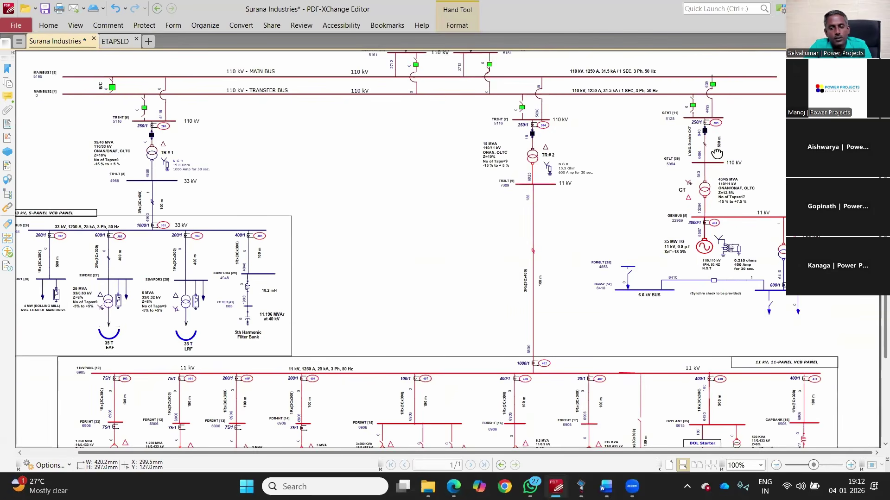
pyautogui.scroll(3, 713, 140)
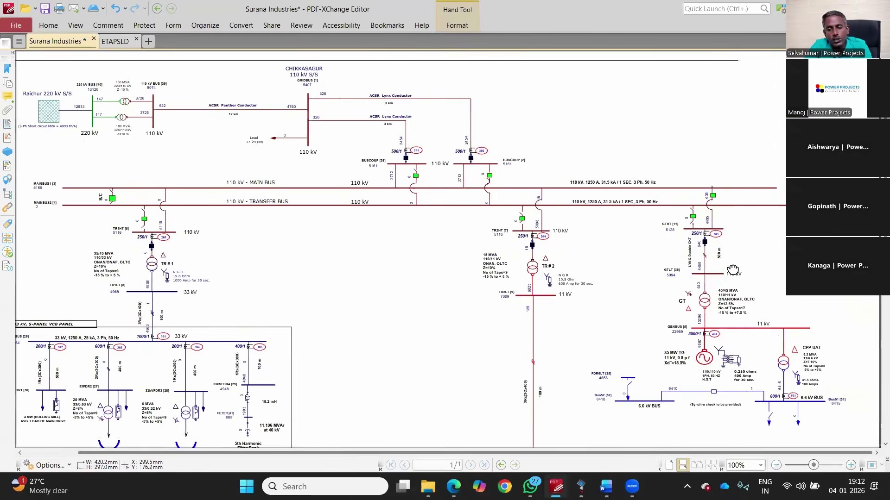
pyautogui.scroll(-2, 733, 273)
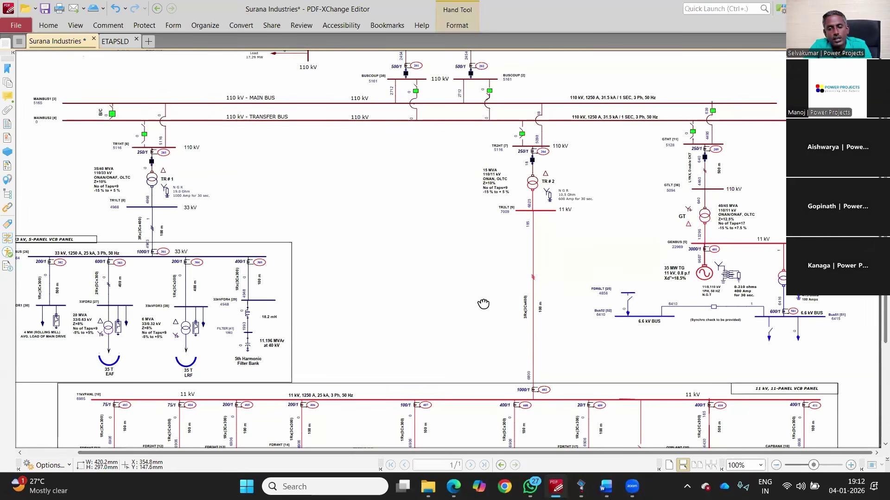
pyautogui.keyDown('ctrl'); pyautogui.scroll(2, 604, 241); pyautogui.keyUp('ctrl')
pyautogui.keyDown('ctrl'); pyautogui.scroll(2, 705, 208); pyautogui.keyUp('ctrl')
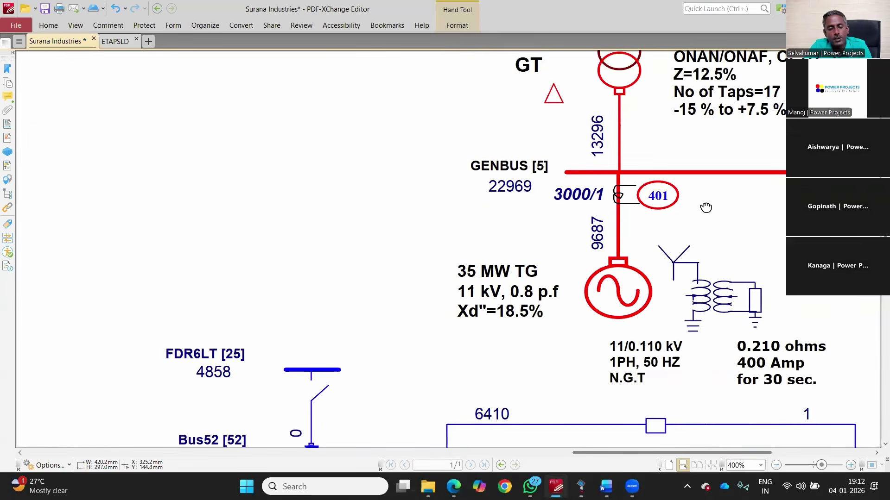
pyautogui.keyDown('ctrl'); pyautogui.scroll(-3, 706, 208); pyautogui.keyUp('ctrl')
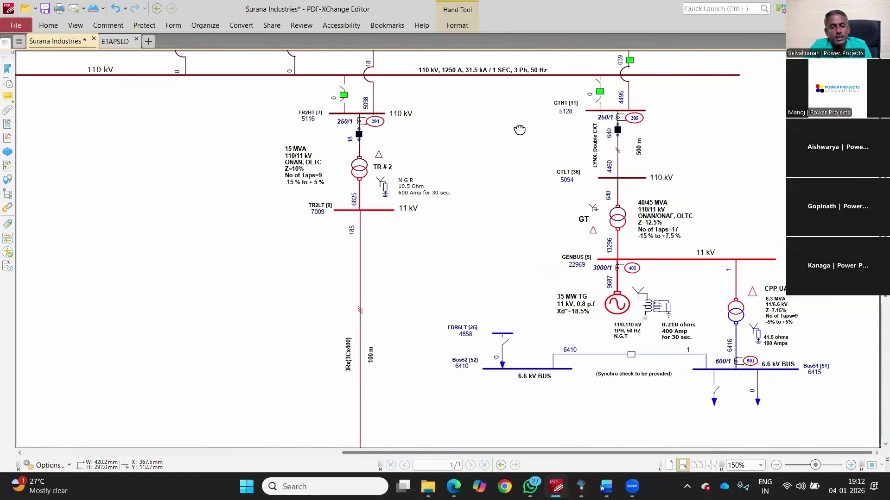
pyautogui.keyDown('ctrl'); pyautogui.scroll(2, 519, 133); pyautogui.keyUp('ctrl')
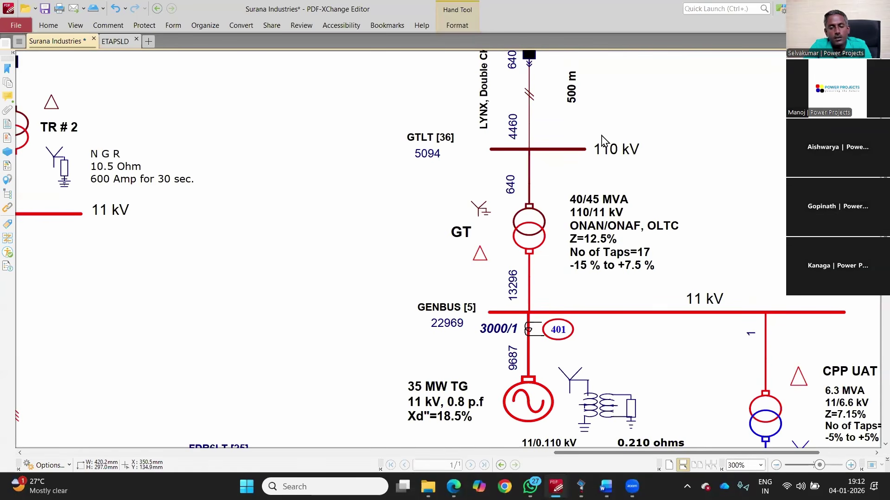
pyautogui.keyDown('ctrl'); pyautogui.scroll(-2, 665, 145); pyautogui.keyUp('ctrl')
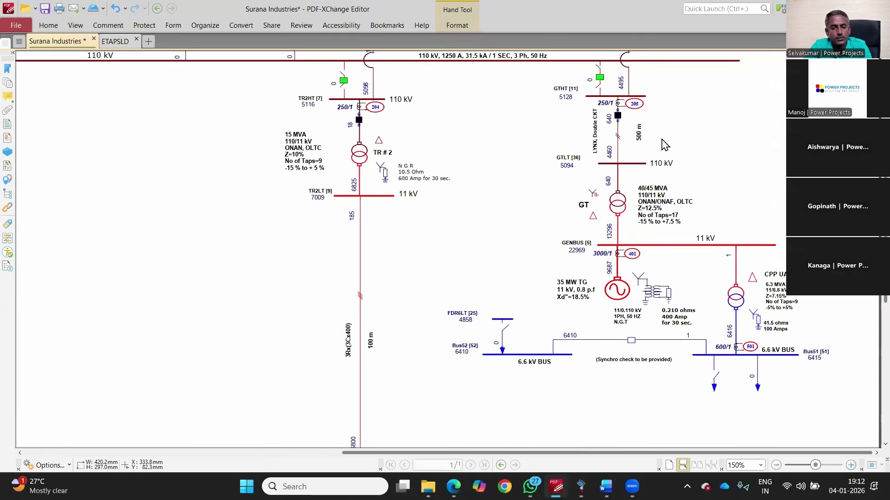
pyautogui.keyDown('ctrl'); pyautogui.scroll(-1, 669, 146); pyautogui.keyUp('ctrl')
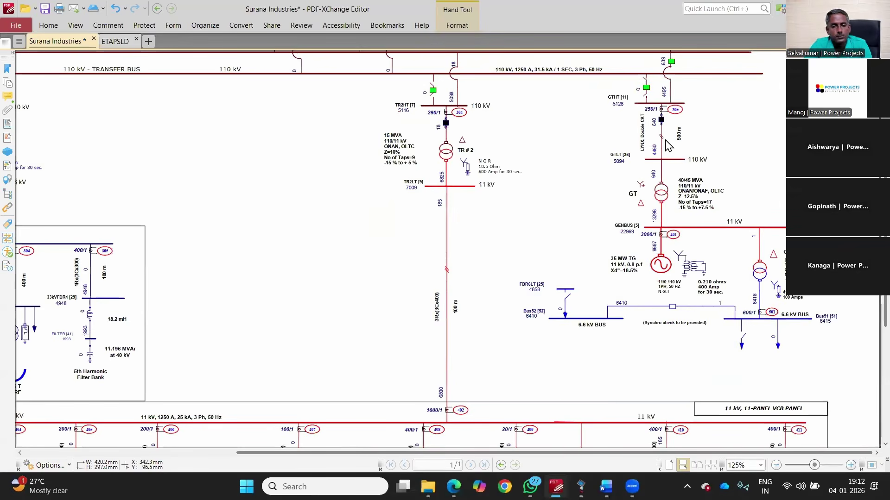
pyautogui.keyDown('ctrl'); pyautogui.scroll(-1, 667, 145); pyautogui.keyUp('ctrl')
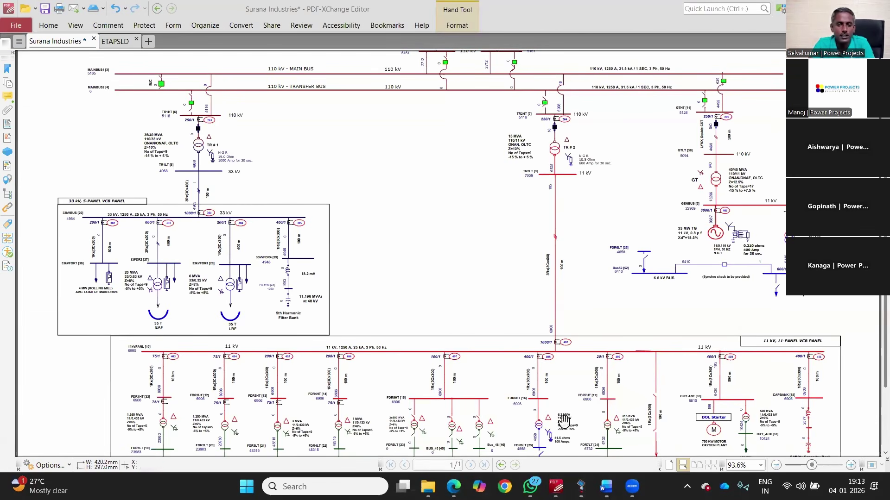
pyautogui.scroll(3, 490, 235)
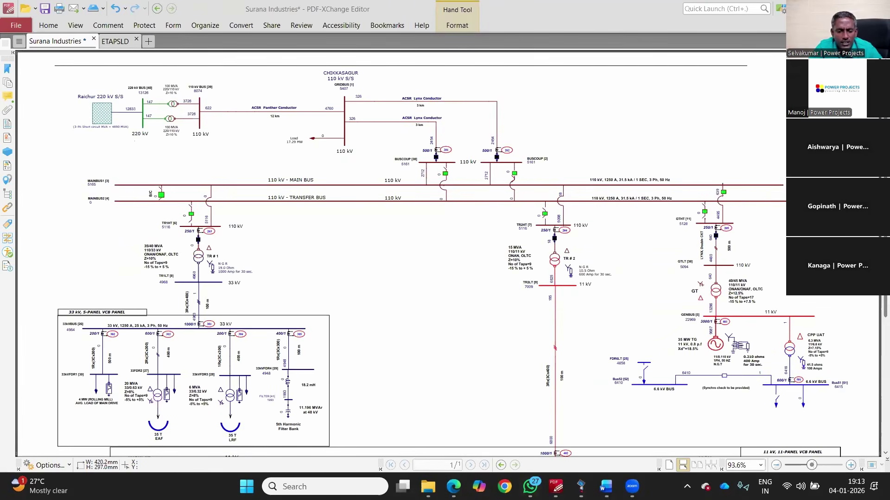
# Step: In Word, type the headings 'Steel Industry:' and 'Main Loads:'
pyautogui.click(606, 487)
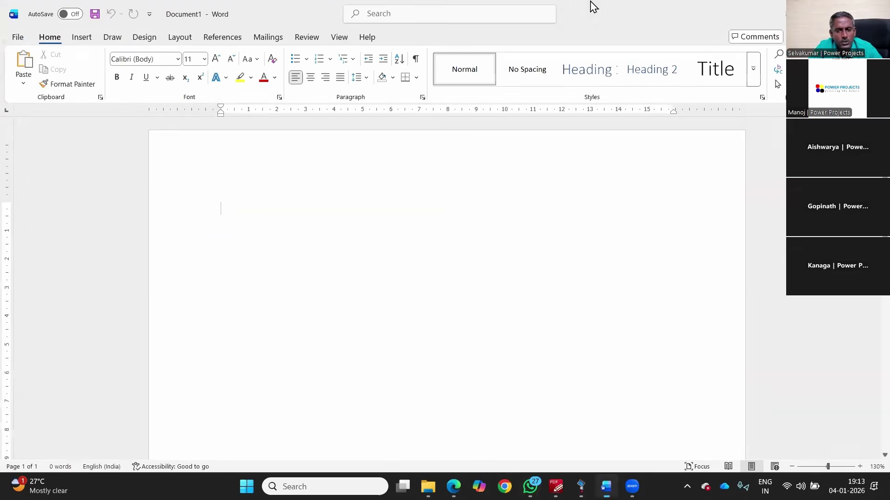
pyautogui.scroll(5, 244, 203)
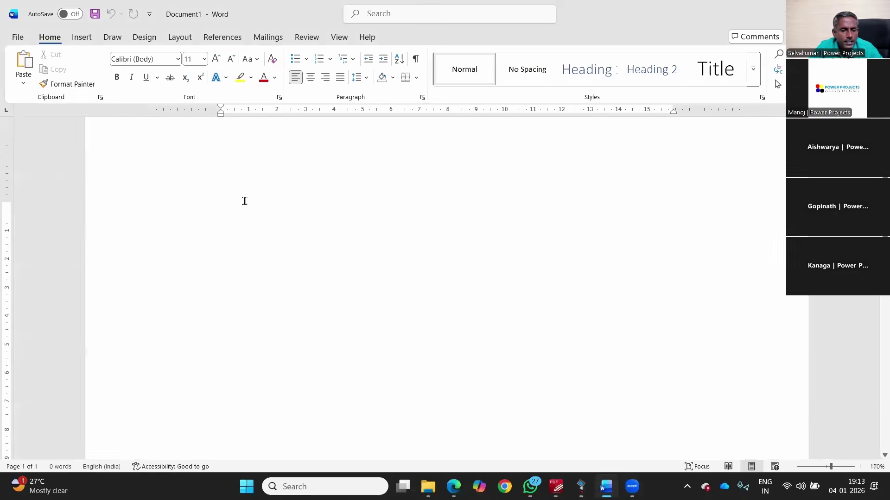
pyautogui.write('Steel Industry:')
pyautogui.press('Return')
pyautogui.press('Return')
pyautogui.write('Main Loads:')
# Step: List the loads Drive - 4 MW, EAF - 20 MVA and LRF - 6 MVA, then select them
pyautogui.press('Return')
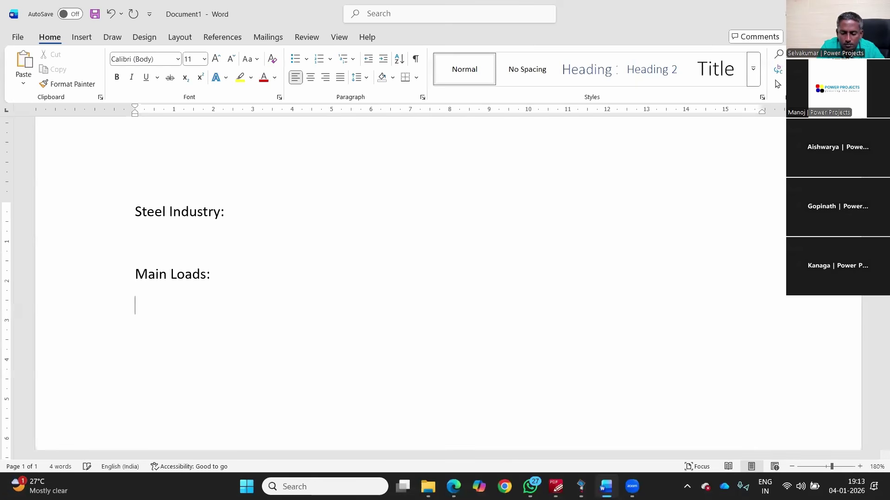
pyautogui.write('Drive ')
pyautogui.write('- 4 MW')
pyautogui.press('Return')
pyautogui.write('EAF -')
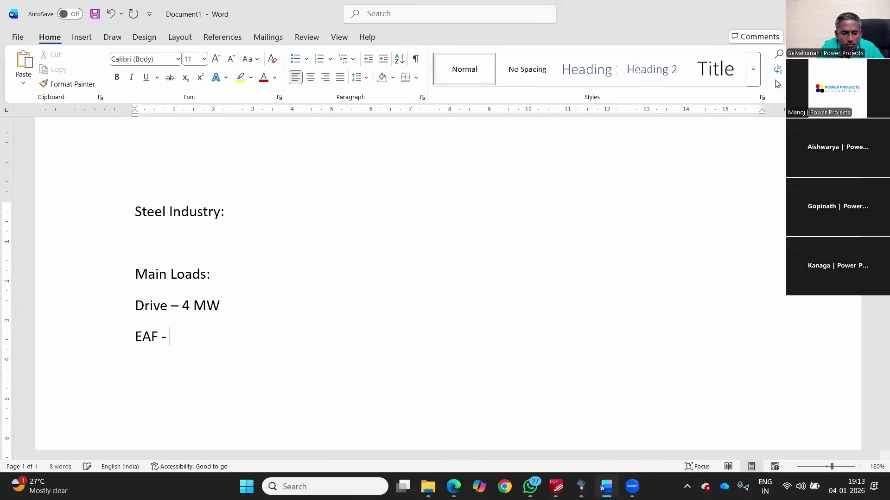
pyautogui.write(' 20 MVA')
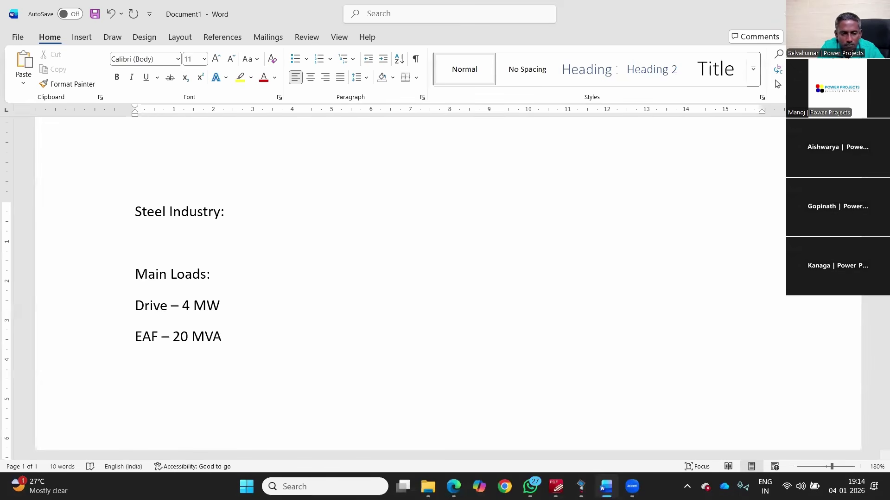
pyautogui.press('Return')
pyautogui.write('L')
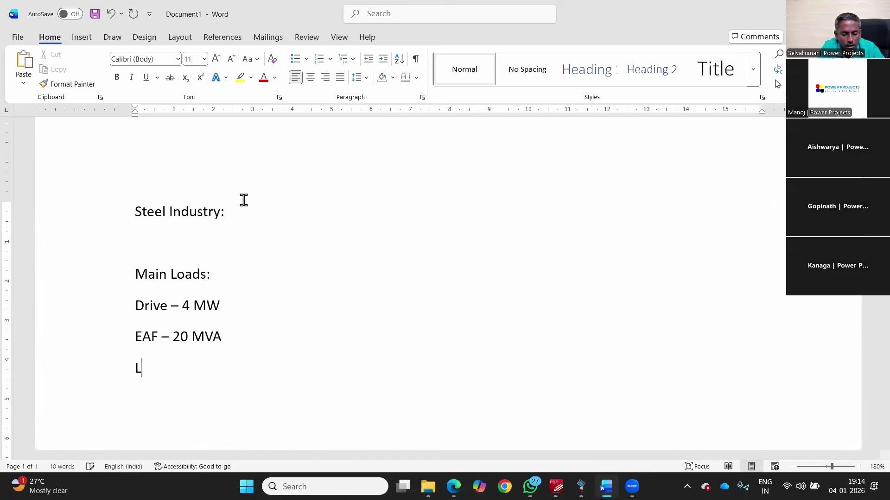
pyautogui.write('RF - 6 MVA')
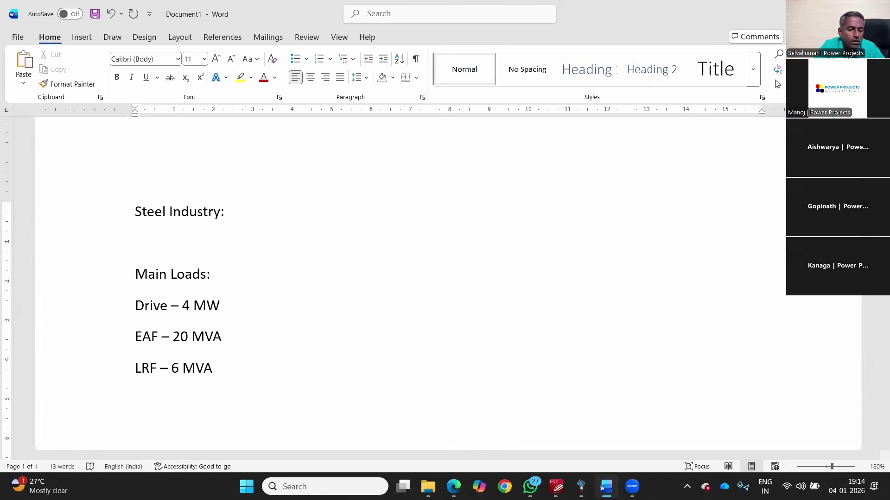
pyautogui.moveTo(234, 367); pyautogui.dragTo(140, 309)
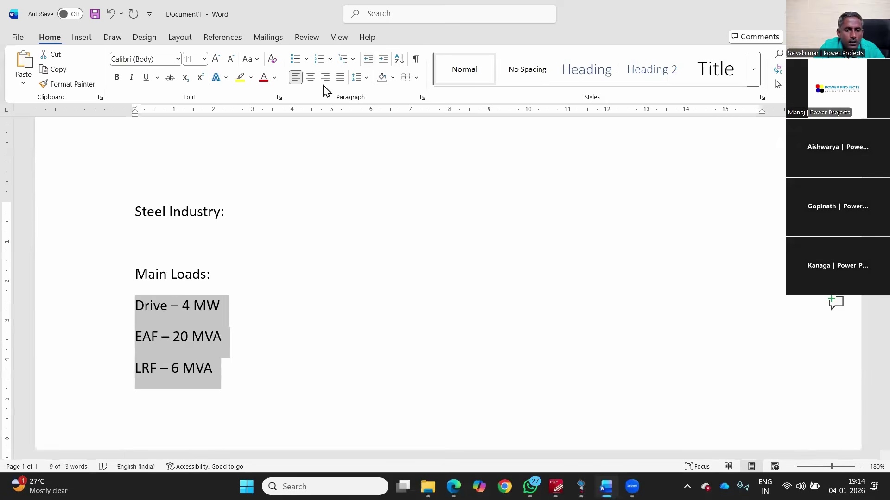
# Step: Indent the load lines and add a red '33 kV' line above them
pyautogui.press('Tab')
pyautogui.click(261, 290)
pyautogui.press('Return')
pyautogui.write('33 kV')
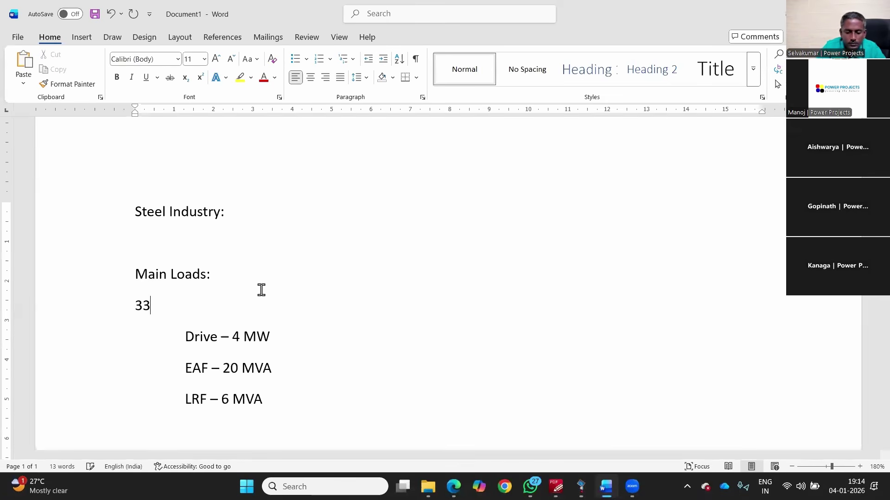
pyautogui.click(105, 305)
pyautogui.click(180, 288)
# Step: Extend the red line to read '33 kV - 110/33 kV - 35/40 MVA Transformer'
pyautogui.click(250, 337)
pyautogui.moveTo(269, 400); pyautogui.dragTo(213, 360)
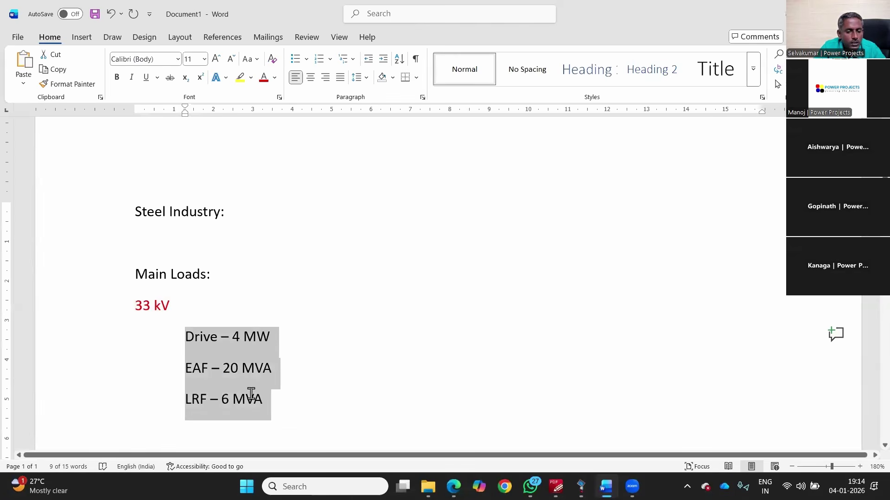
pyautogui.click(260, 337)
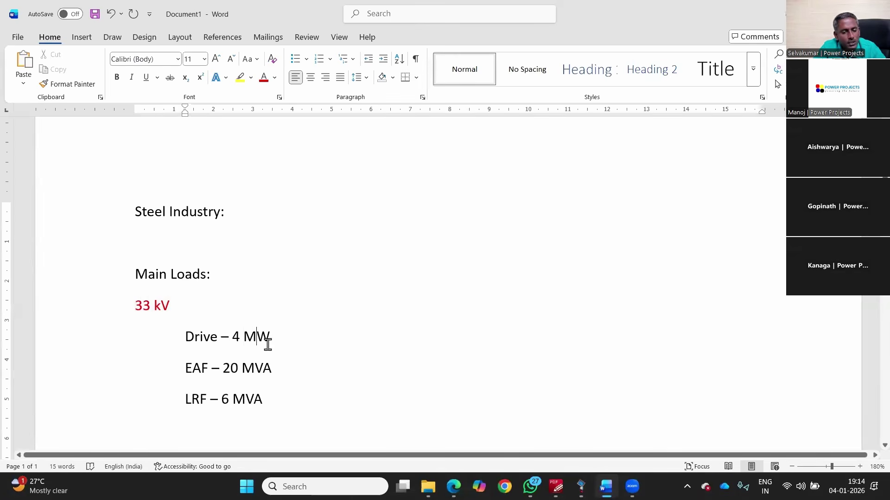
pyautogui.click(232, 268)
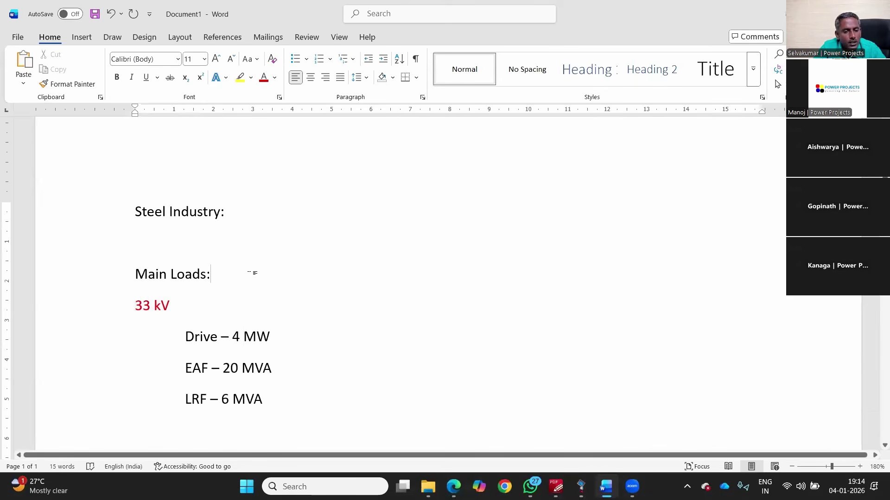
pyautogui.write('33 kV ')
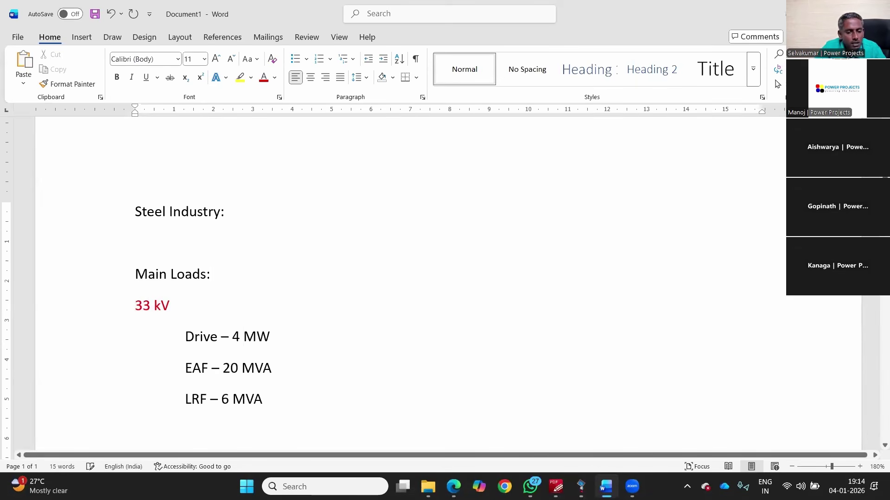
pyautogui.write('- 110/33 kV')
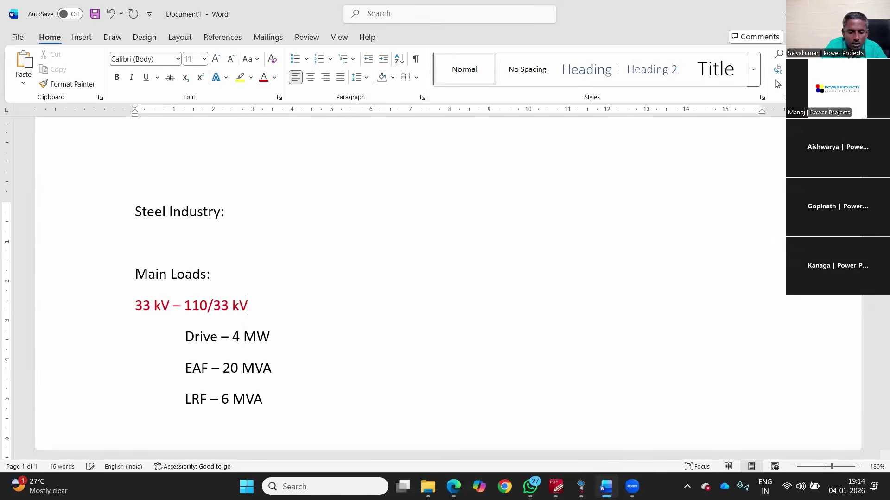
pyautogui.write(' - 34')
pyautogui.press('BackSpace')
pyautogui.write('5/40')
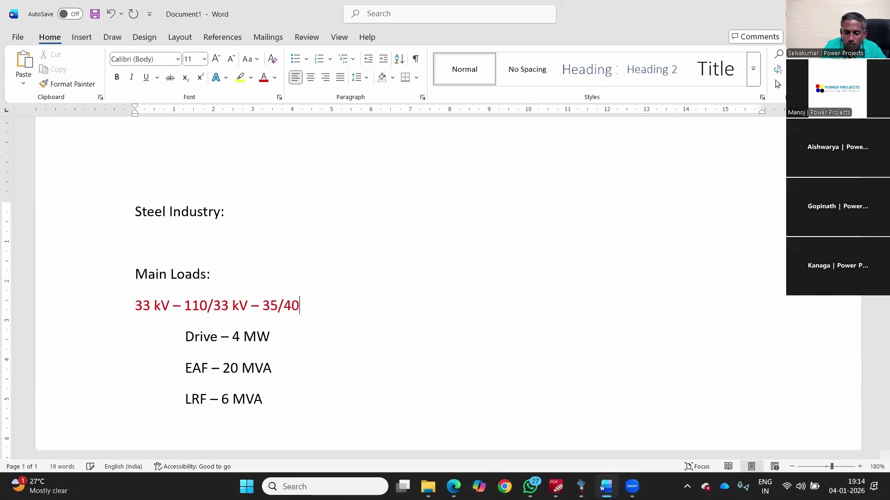
pyautogui.write(' MVA Transformer')
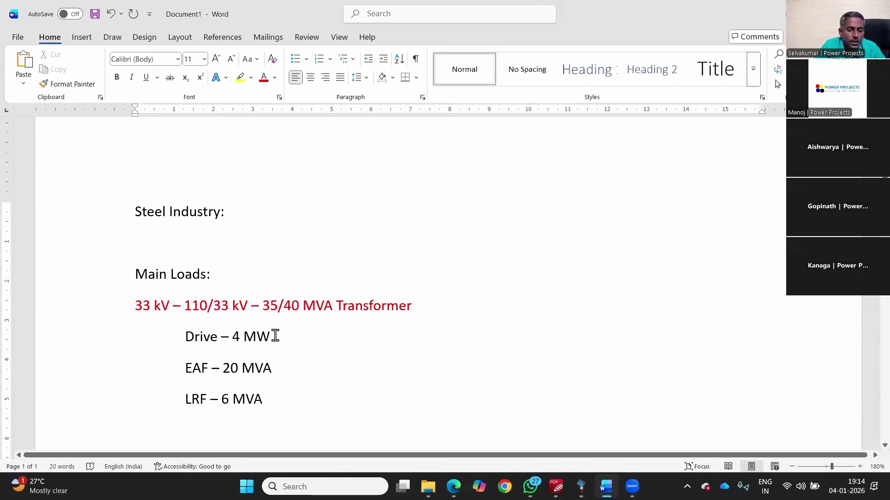
# Step: Add an indented 'Filter - 5th order' line below LRF, then return to the margin
pyautogui.scroll(-3, 276, 334)
pyautogui.click(296, 301)
pyautogui.press('Return')
pyautogui.press('Tab')
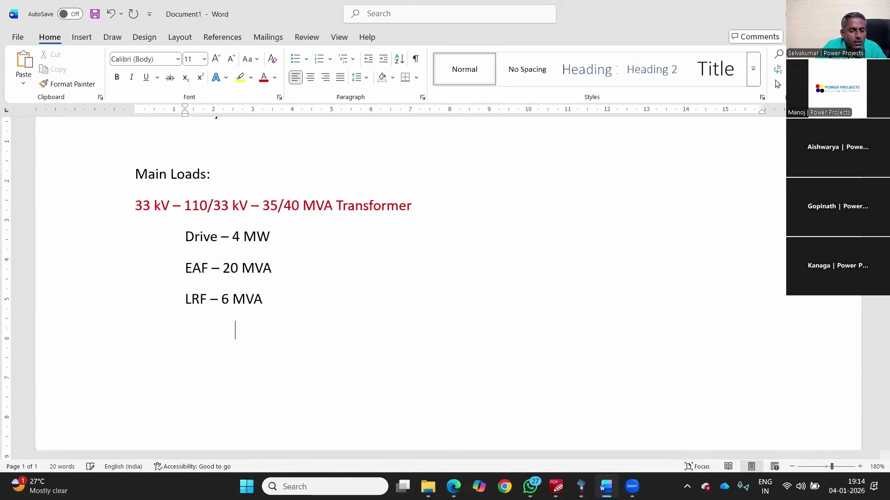
pyautogui.write('F')
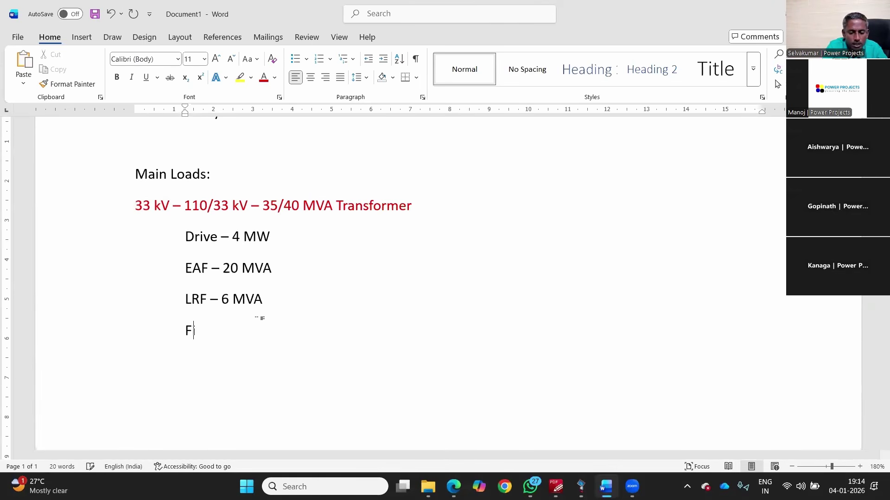
pyautogui.write('ilter - 5th orde')
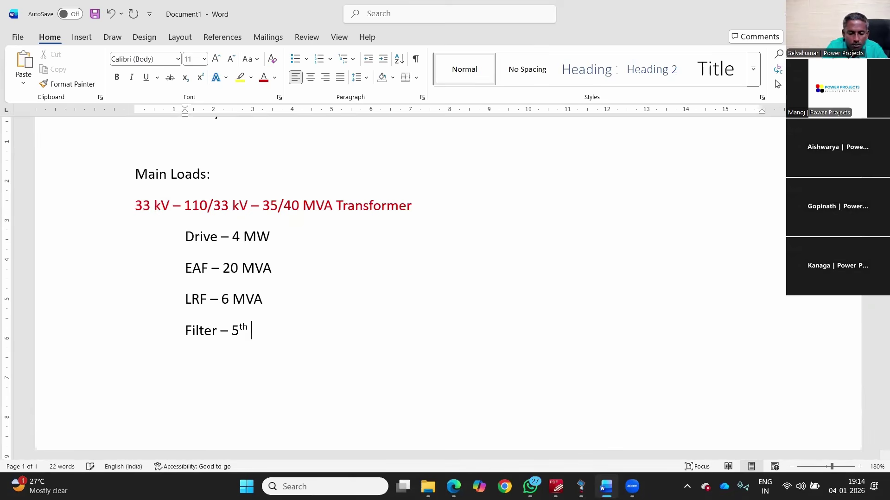
pyautogui.write('rder')
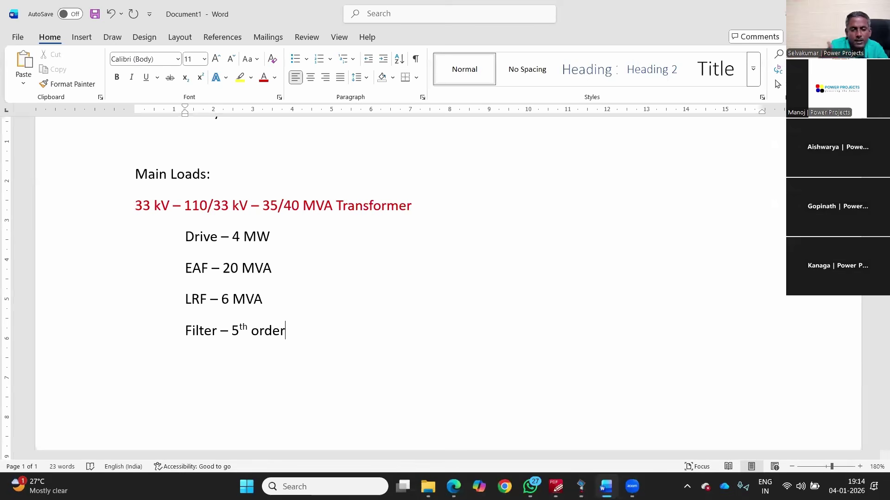
pyautogui.press('Return')
pyautogui.press('BackSpace')
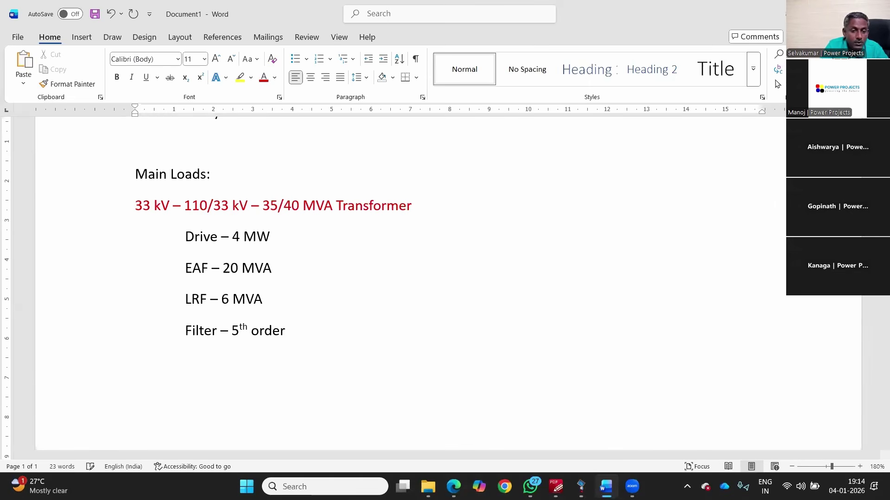
# Step: Add an '11 kV - 110/11 kV - 15 MVA' heading with dash items 2 * 1250 kVA Tr and 2 * 3000 kVA
pyautogui.write('11 kV')
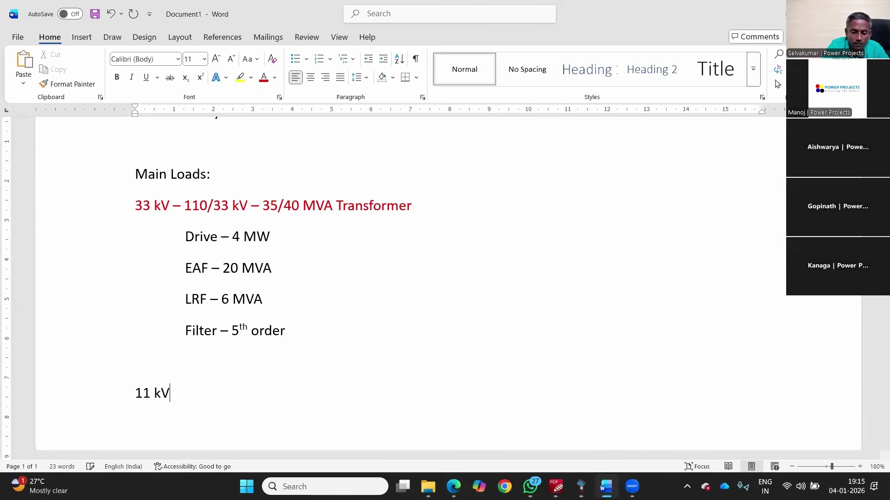
pyautogui.write(' - 11')
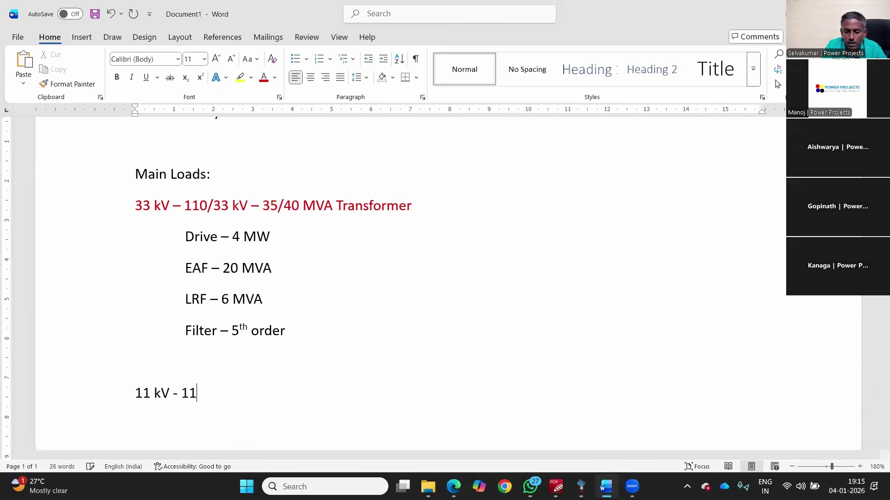
pyautogui.write('0/11 k')
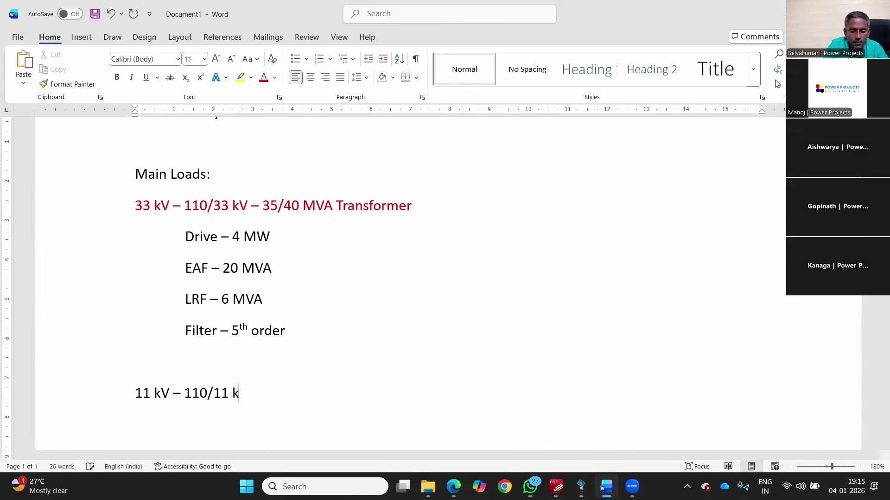
pyautogui.write('V - 15')
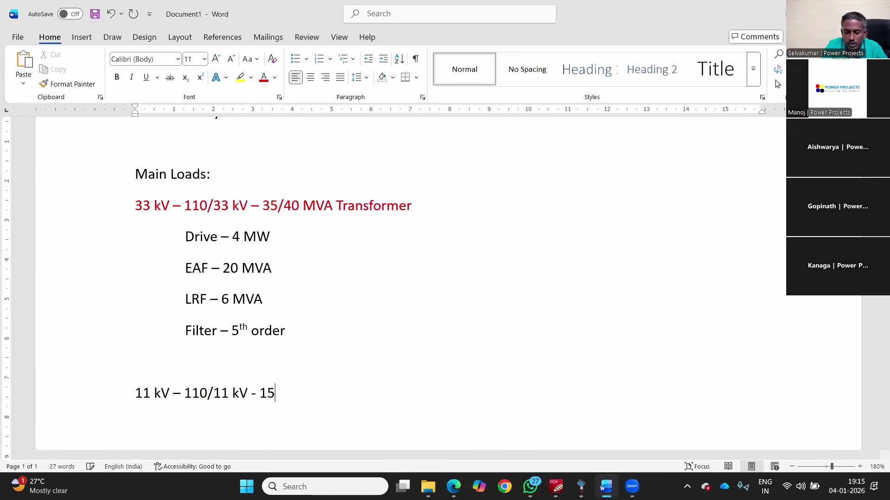
pyautogui.write(' MVA')
pyautogui.press('Return')
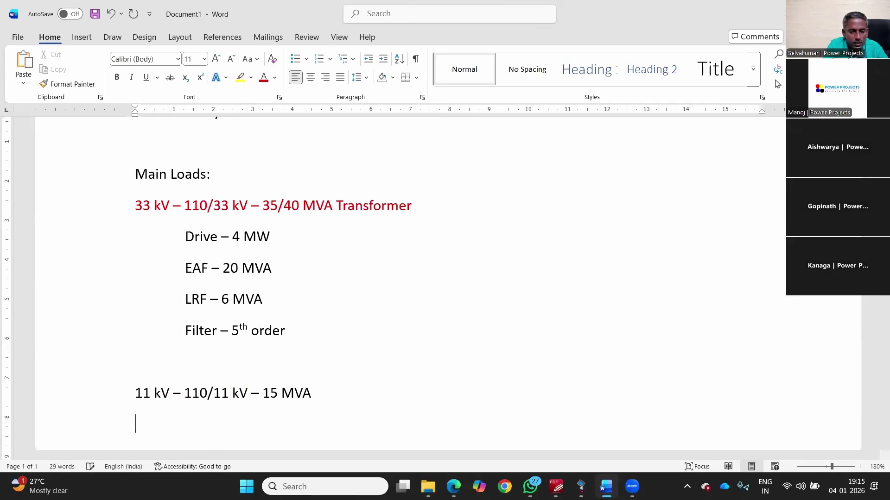
pyautogui.write('- ')
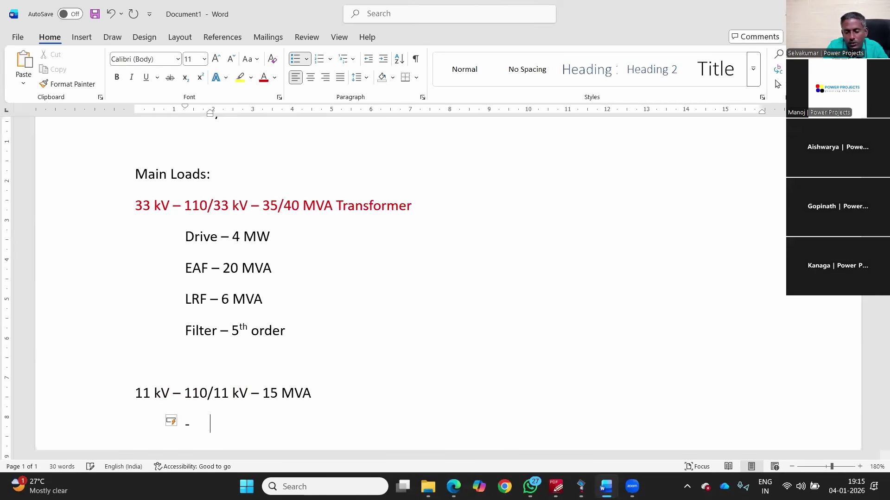
pyautogui.write('2')
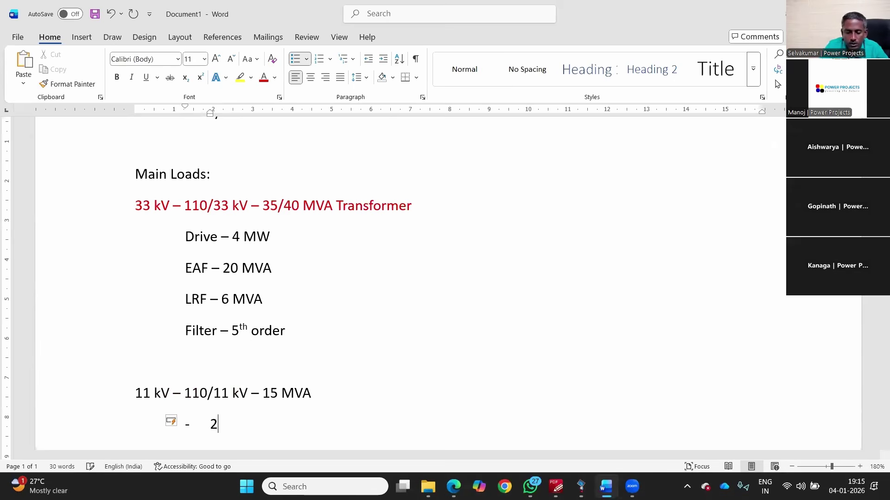
pyautogui.write(' * 1250 ')
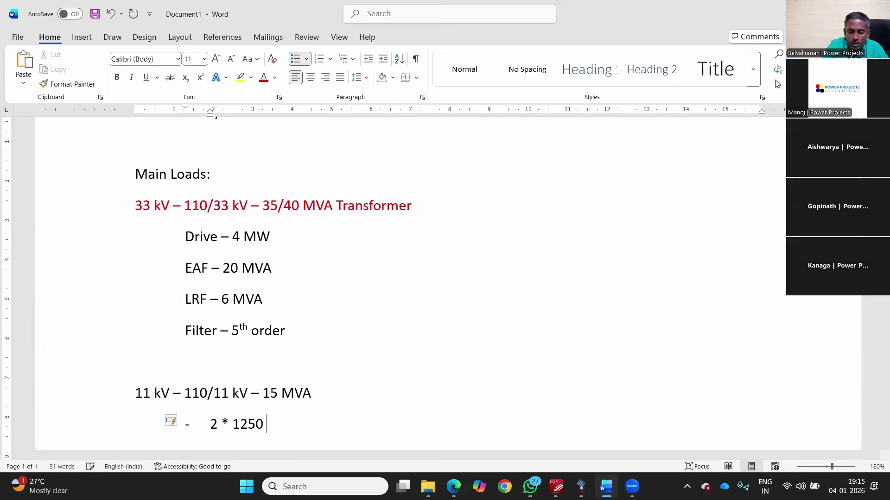
pyautogui.write('kVA Tr')
pyautogui.press('Return')
pyautogui.write('2 * 3000 kVA')
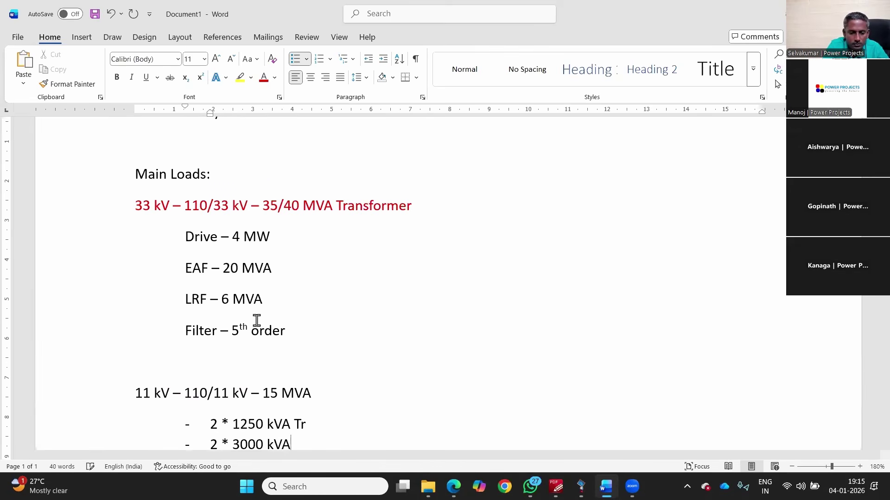
pyautogui.press('Return')
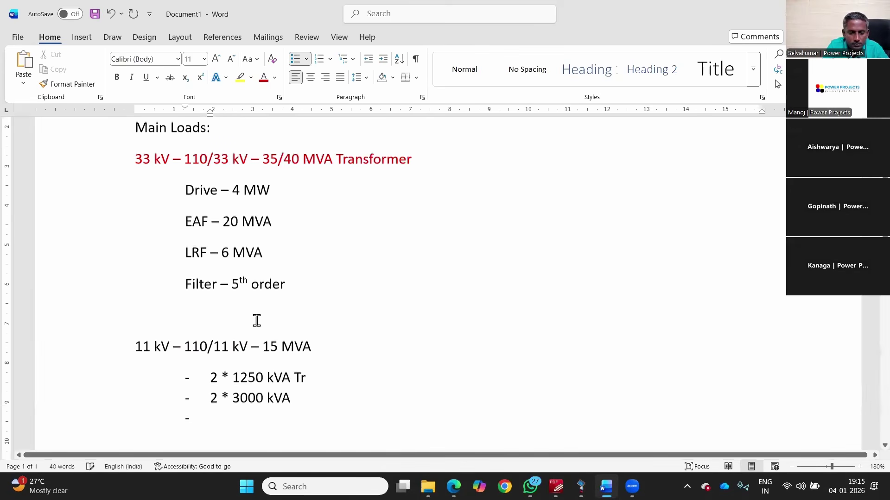
# Step: Add the 3*500, 1 * 315 and 1 * 500 kVA items and label the list '11/0.433 kV'
pyautogui.write('3*500 kVA Tra')
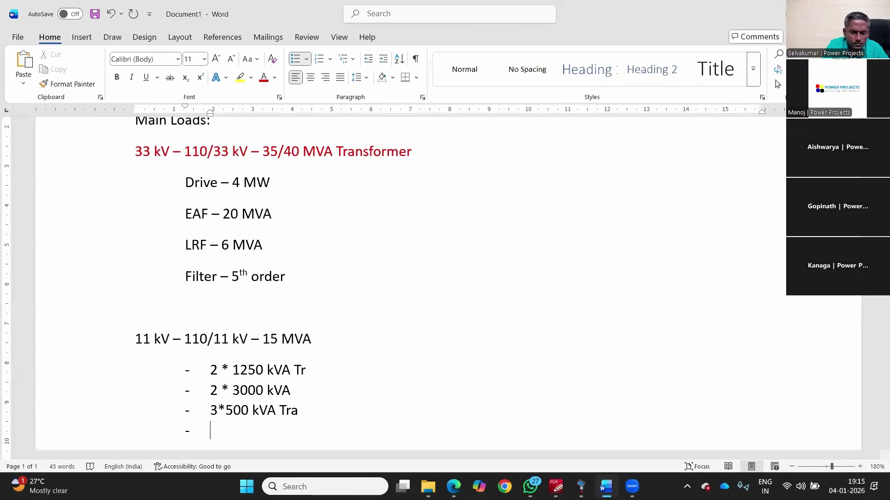
pyautogui.write('1 * 315')
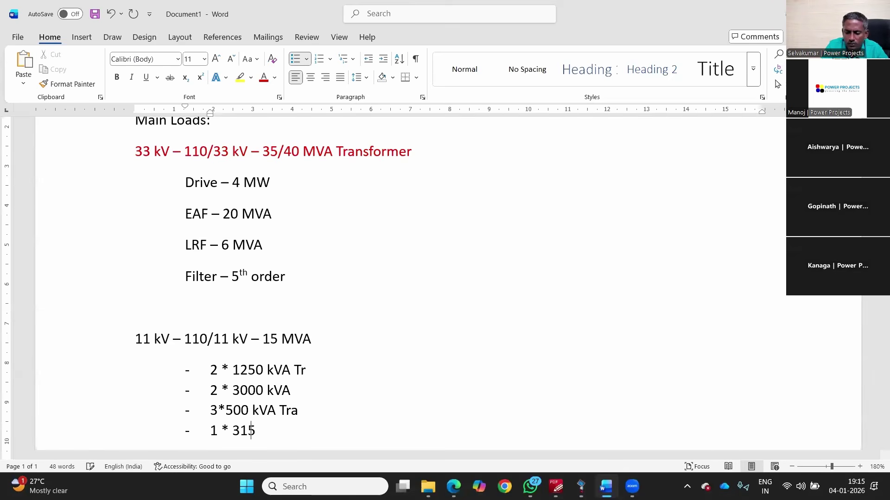
pyautogui.write(' kVA')
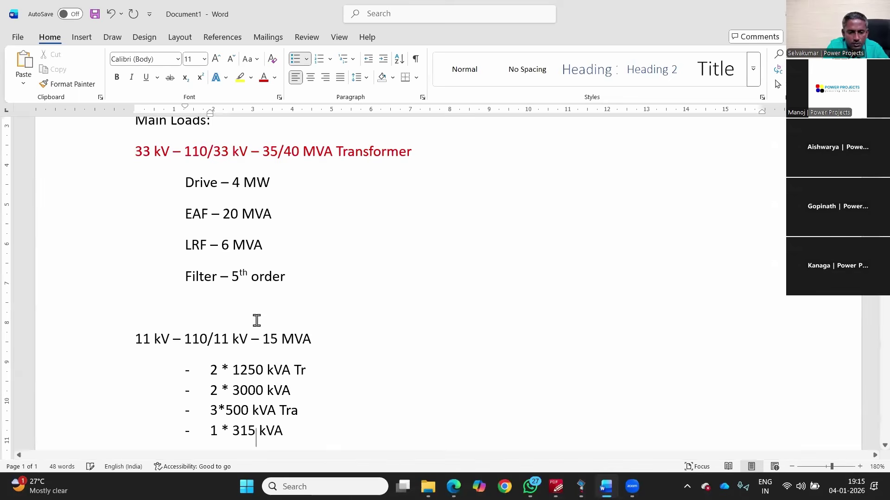
pyautogui.press('Return')
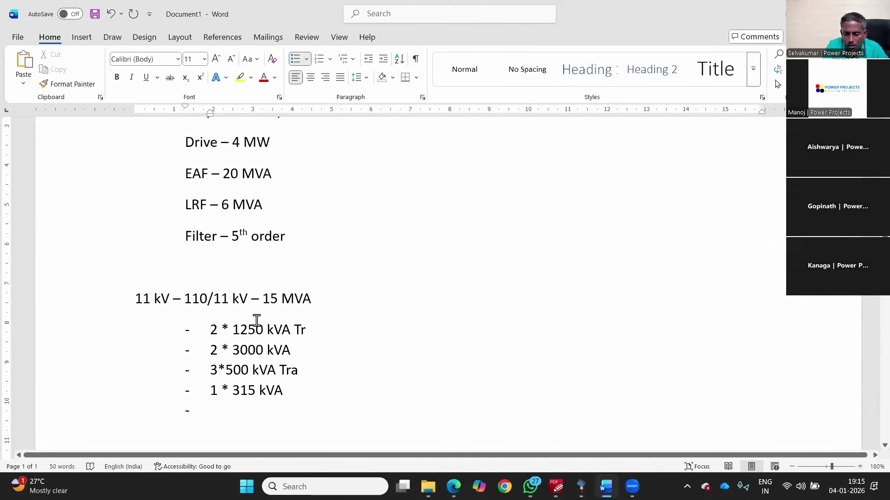
pyautogui.write('1')
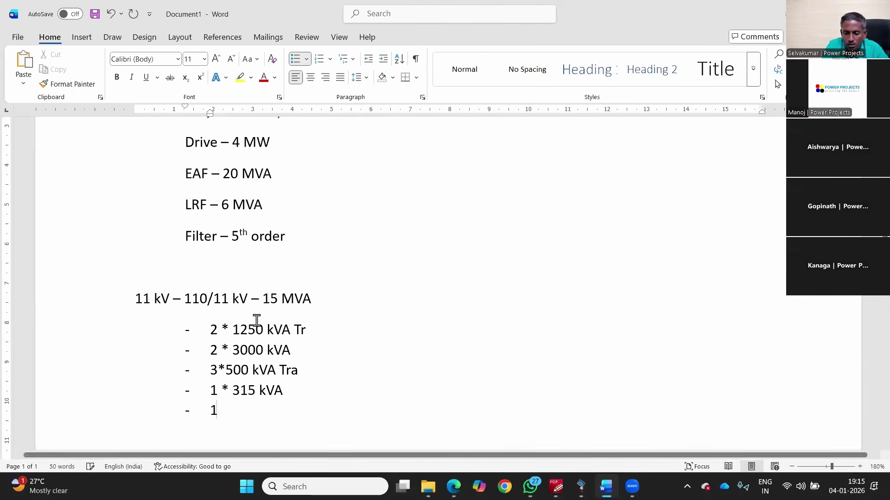
pyautogui.write(' * 500 kVA')
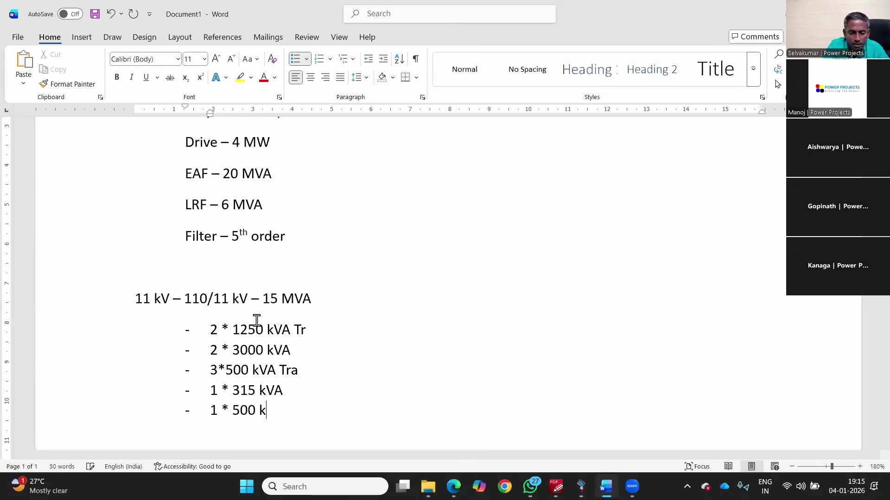
pyautogui.press('Return')
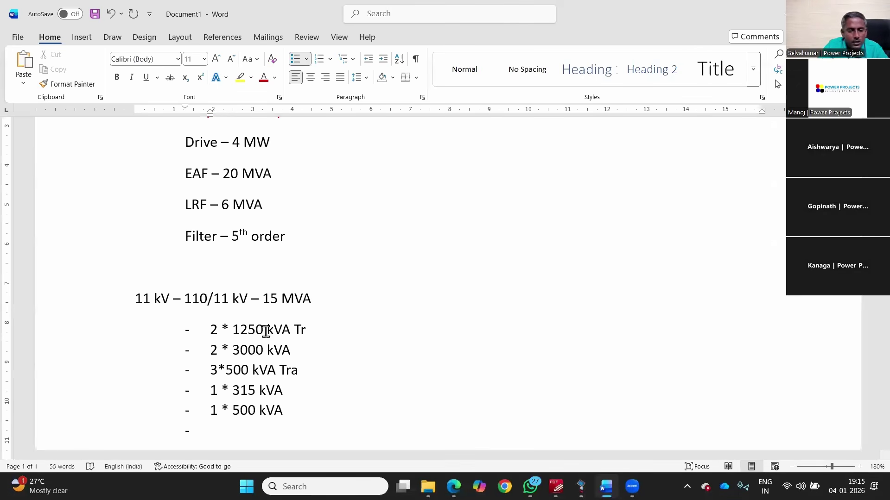
pyautogui.click(313, 305)
pyautogui.press('Return')
pyautogui.press('Return')
pyautogui.write('11/0.')
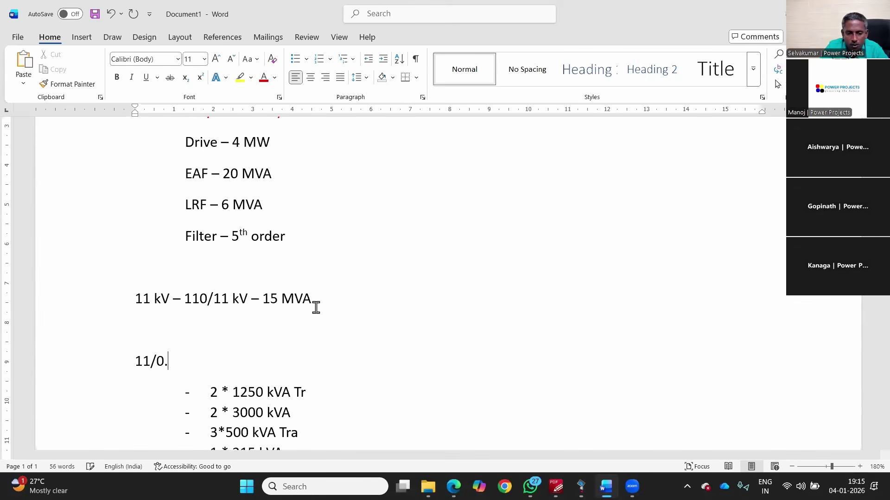
pyautogui.write('433 kV')
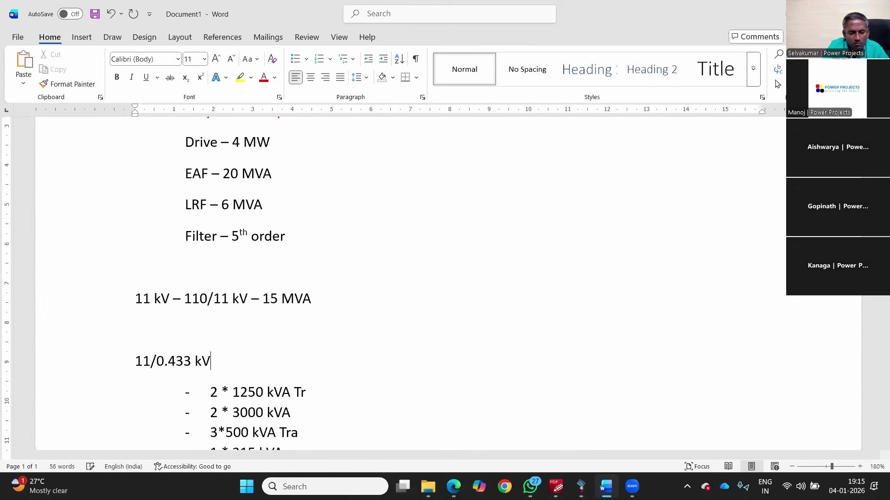
# Step: End the dash list and add an '11/6.9 kV' heading below it
pyautogui.scroll(-2, 300, 340)
pyautogui.scroll(-2, 299, 340)
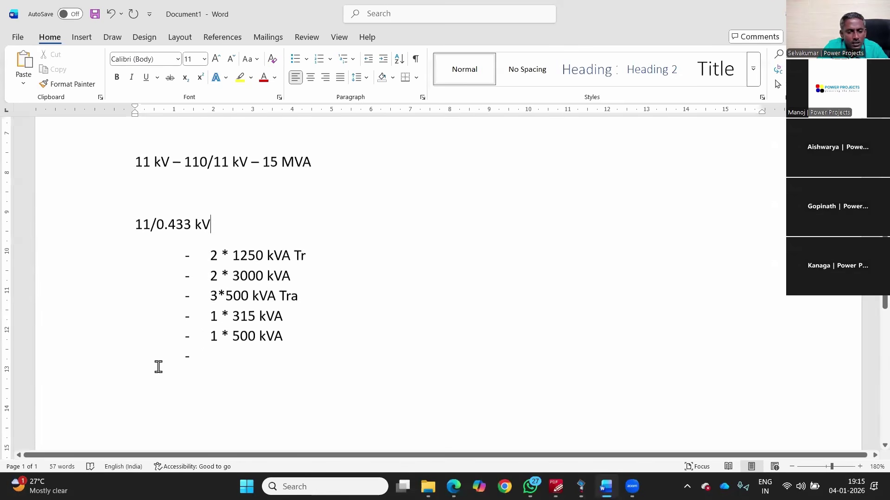
pyautogui.click(201, 354)
pyautogui.press('BackSpace')
pyautogui.press('BackSpace')
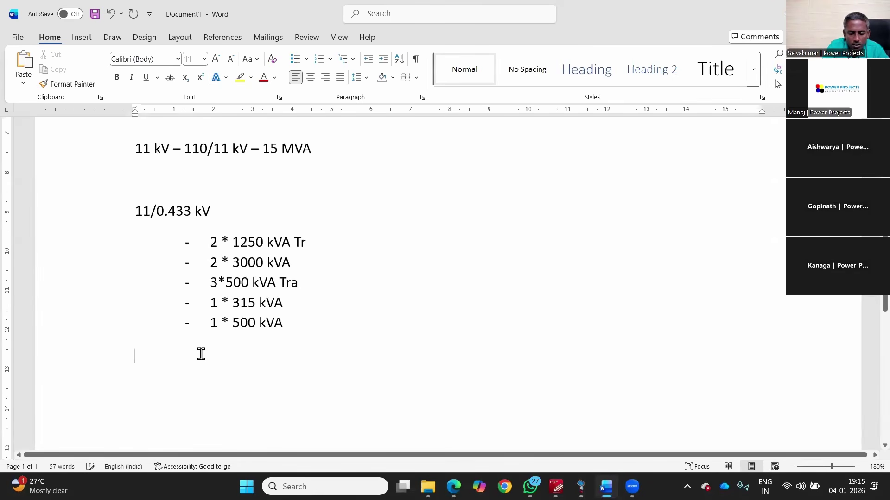
pyautogui.press('Return')
pyautogui.write('11/0.')
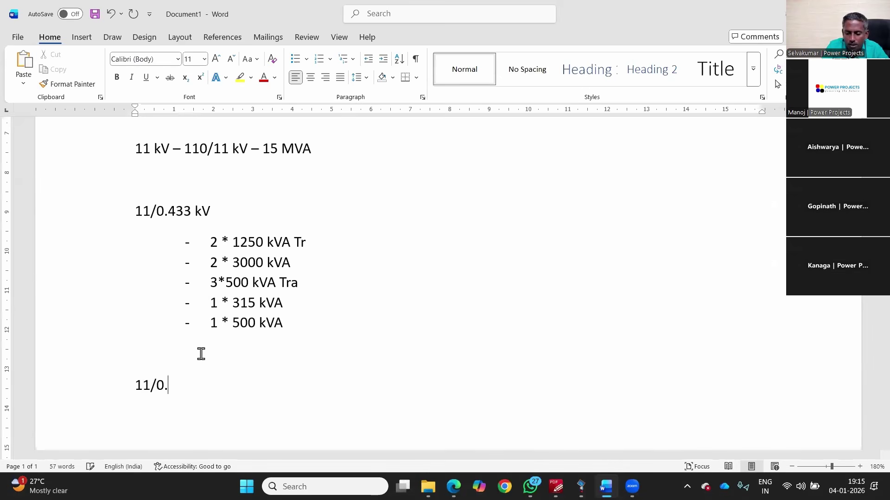
pyautogui.press('BackSpace')
pyautogui.press('BackSpace')
pyautogui.write('6.9 kV')
# Step: Add an indented '- 6.3 MVA' dash item under 11/6.9 kV
pyautogui.press('Return')
pyautogui.press('Tab')
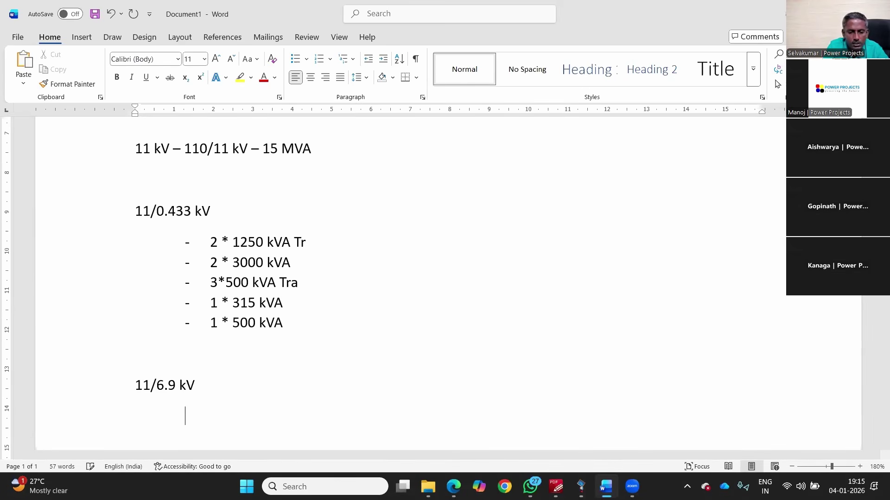
pyautogui.write('-')
pyautogui.press('Tab')
pyautogui.write('6.3 MVA')
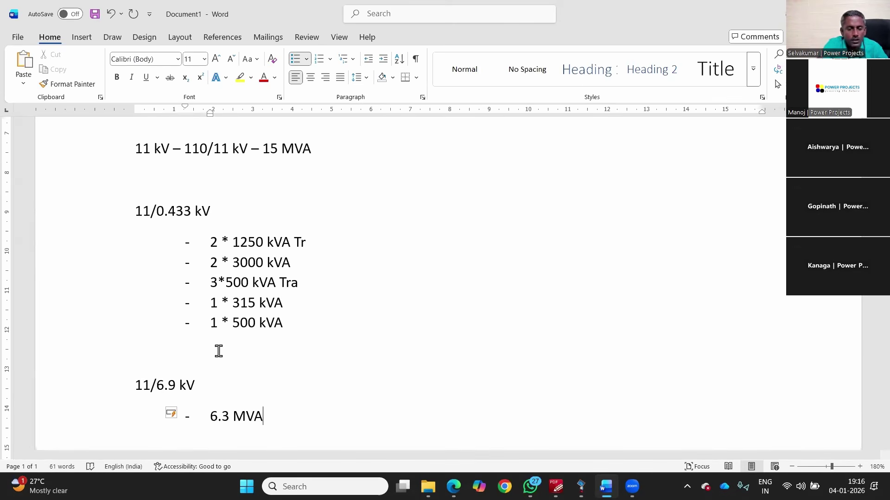
# Step: In the diagram, pan across the neighbouring feeders to the FDR5 transformers
pyautogui.click(182, 212)
pyautogui.click(563, 486)
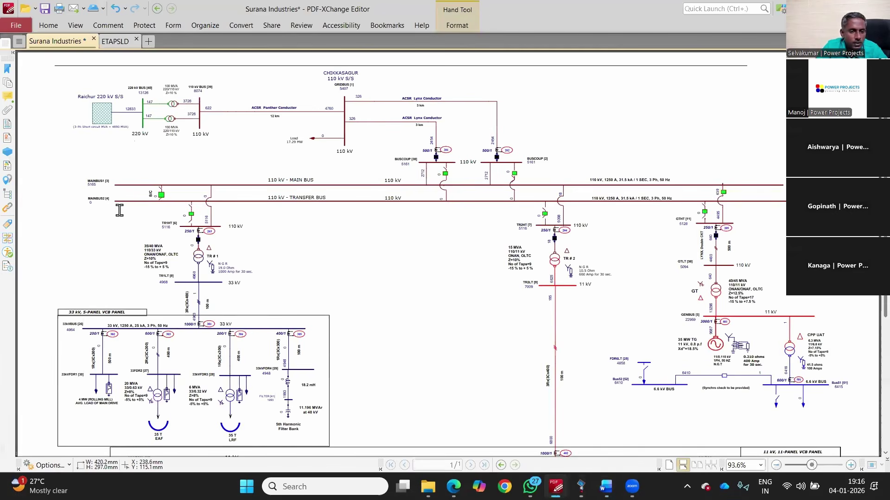
pyautogui.scroll(-4, 139, 348)
pyautogui.scroll(6, 400, 258)
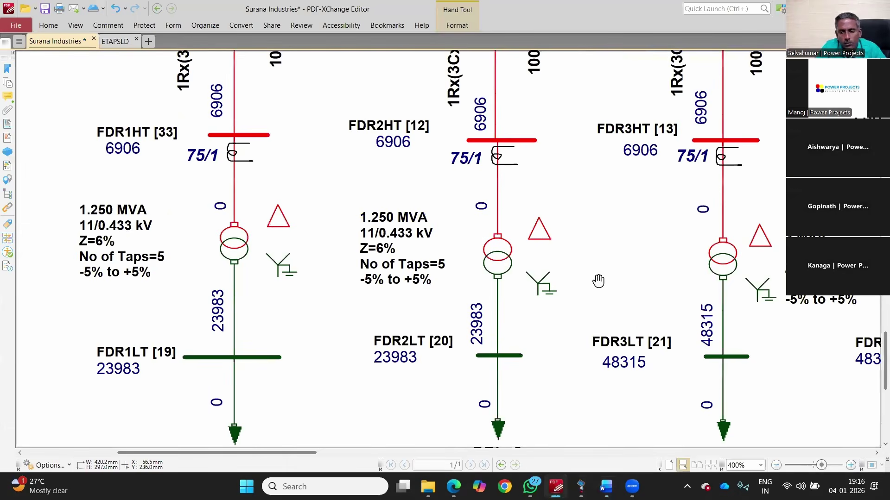
pyautogui.moveTo(356, 283); pyautogui.dragTo(168, 286)
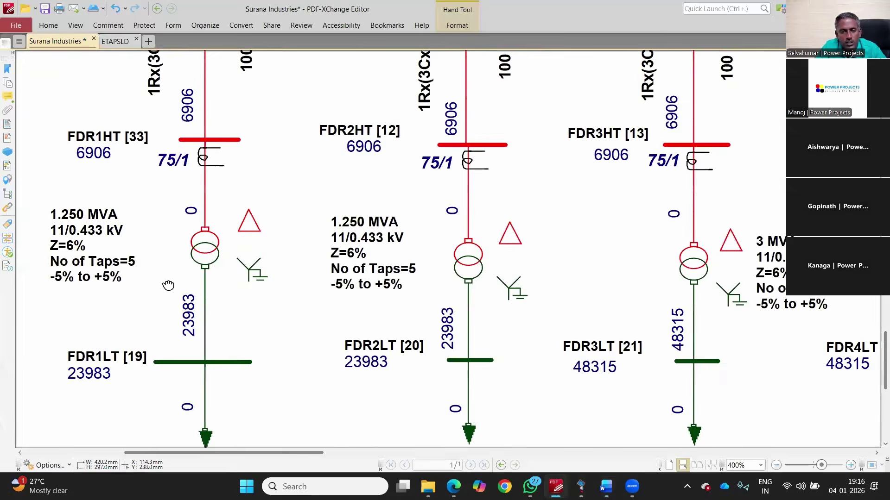
pyautogui.moveTo(649, 278); pyautogui.dragTo(163, 268)
pyautogui.moveTo(629, 297); pyautogui.dragTo(219, 297)
# Step: Compare the diagram with the Word notes, then start an empty dash item after 1 * 500 kVA
pyautogui.hotkey('alt', 'Tab')
pyautogui.click(590, 245)
pyautogui.hotkey('alt', 'Tab')
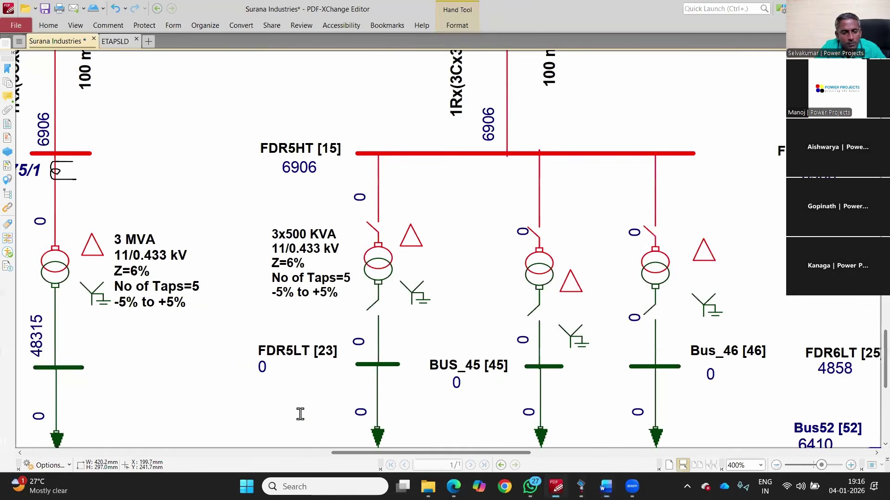
pyautogui.hotkey('alt', 'Tab')
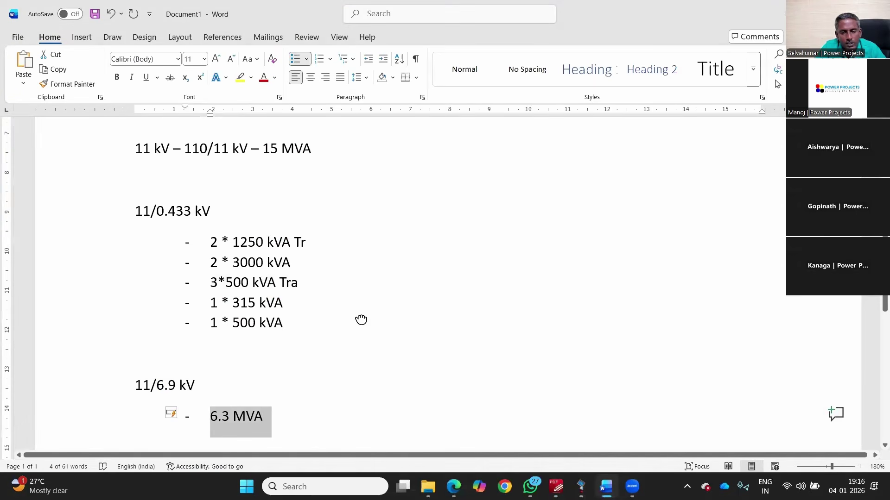
pyautogui.hotkey('alt', 'Tab')
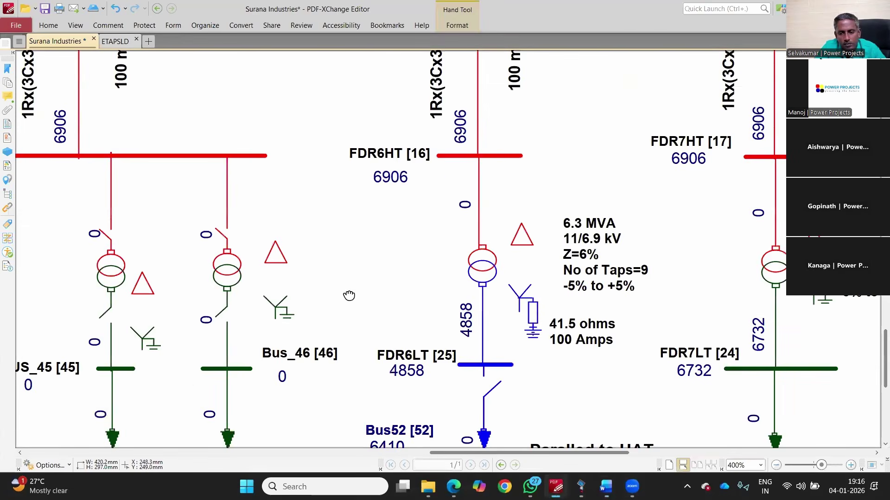
pyautogui.hotkey('alt', 'Tab')
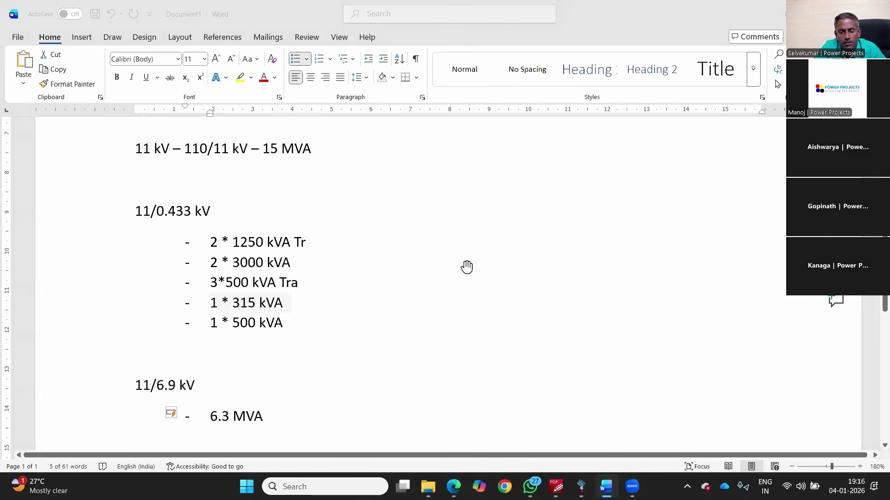
pyautogui.hotkey('alt', 'Tab')
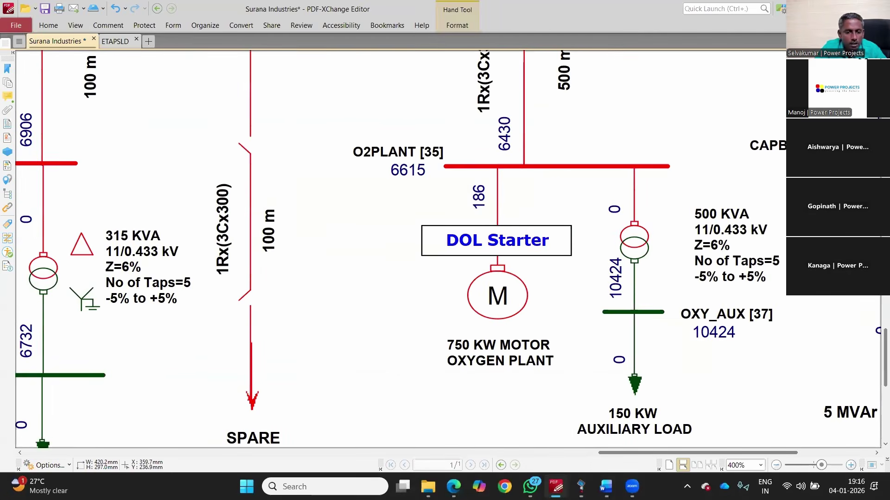
pyautogui.hotkey('alt', 'Tab')
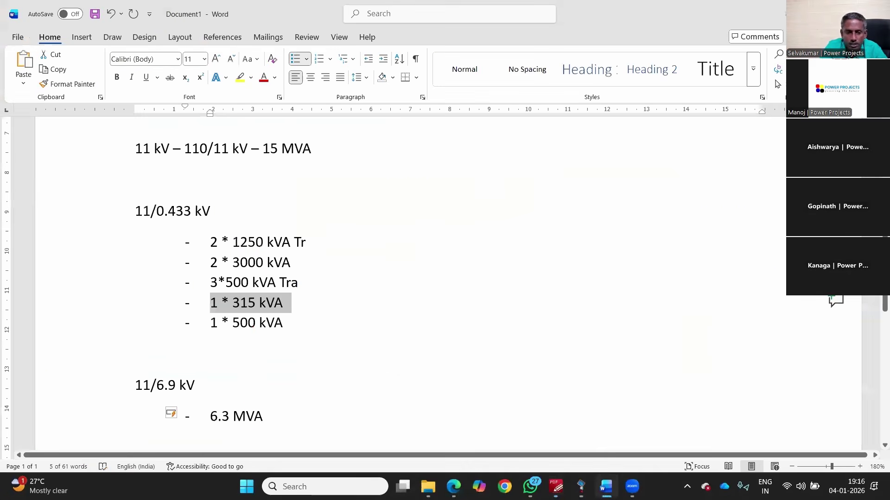
pyautogui.click(284, 323)
pyautogui.press('Return')
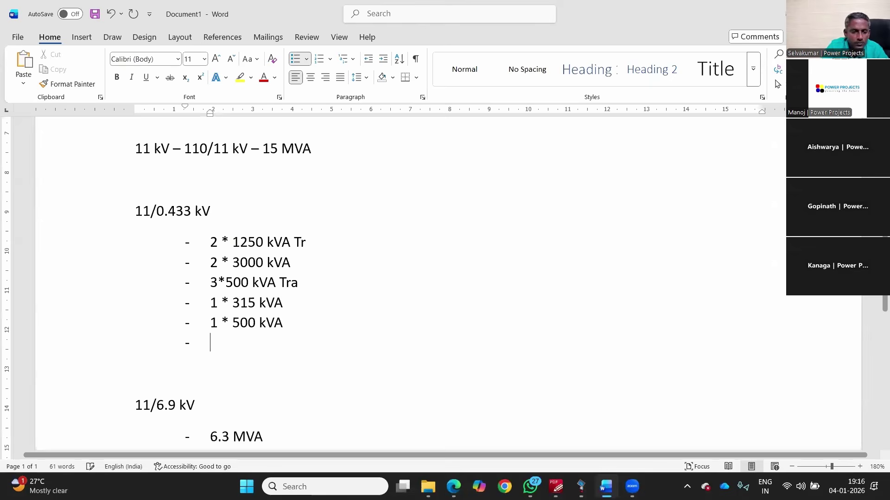
# Step: End the list and type plain lines '750 kW DOL Motor' and 'Capacitor -'
pyautogui.press('Return')
pyautogui.write('750 kW DOL Motor')
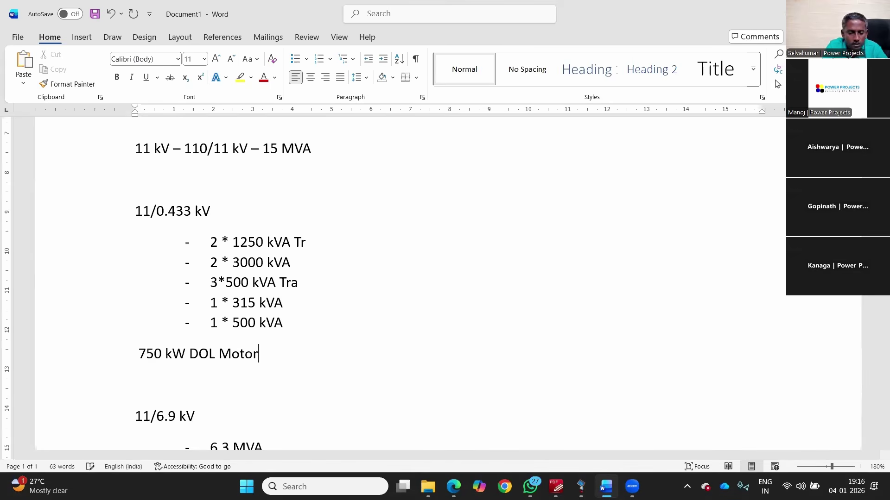
pyautogui.press('Return')
pyautogui.write('Capacitor -')
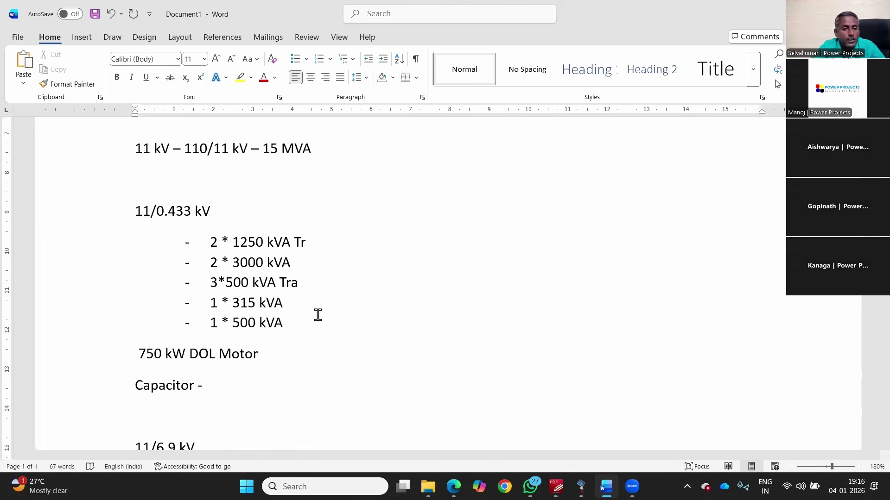
pyautogui.scroll(-3, 318, 315)
pyautogui.scroll(-1, 318, 316)
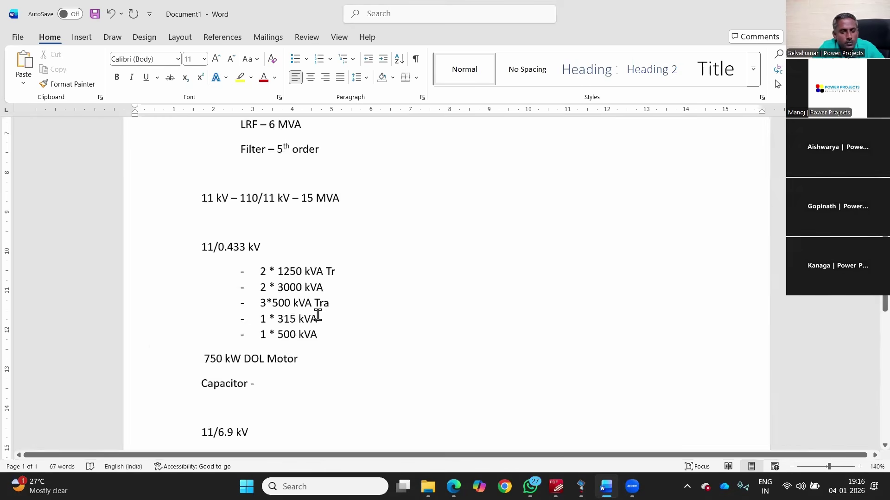
pyautogui.scroll(2, 330, 302)
pyautogui.scroll(2, 332, 303)
pyautogui.scroll(-5, 367, 353)
pyautogui.scroll(-3, 341, 325)
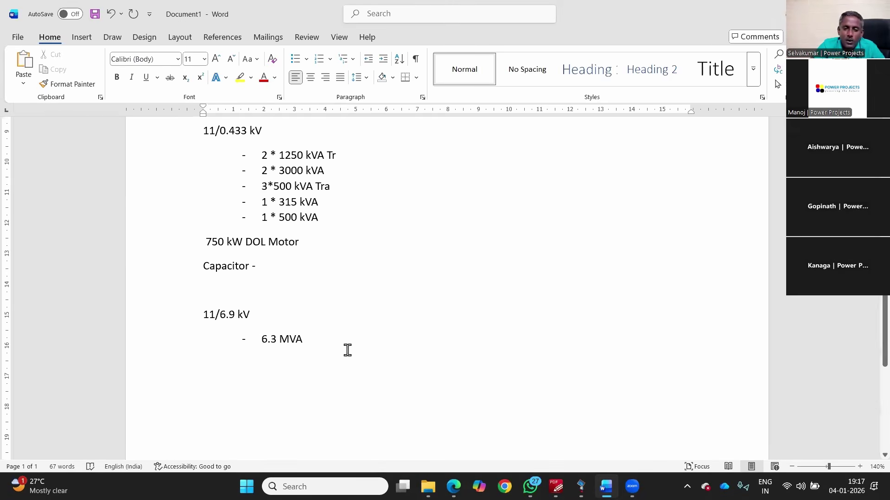
# Step: Add '35 MW - CPP' on a plain line below 6.3 MVA
pyautogui.click(344, 342)
pyautogui.press('Return')
pyautogui.press('Return')
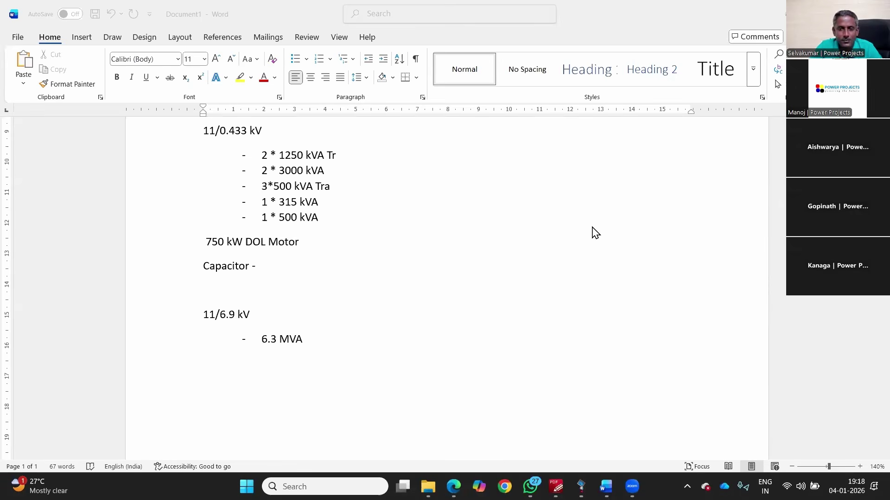
pyautogui.click(258, 387)
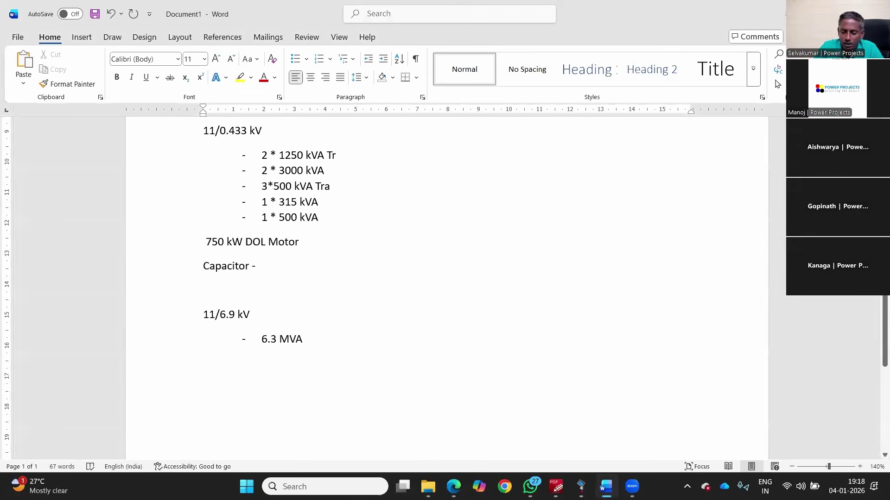
pyautogui.write('35 MW - CPP')
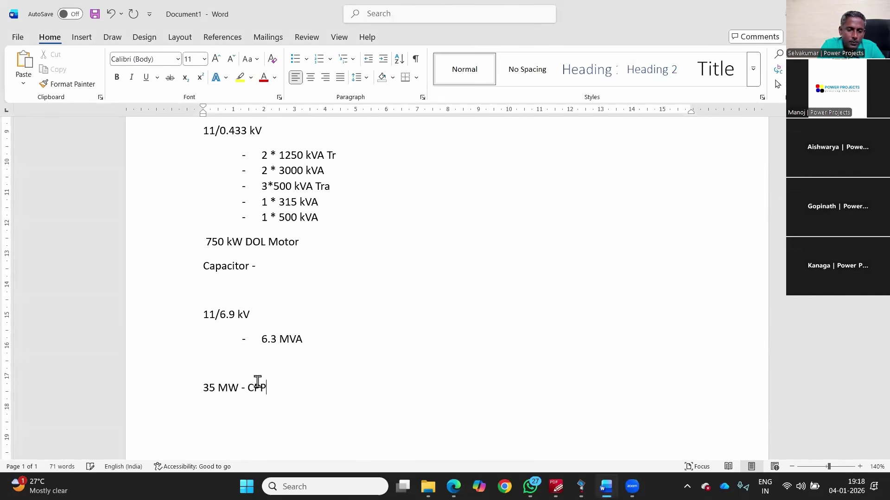
pyautogui.press('Return')
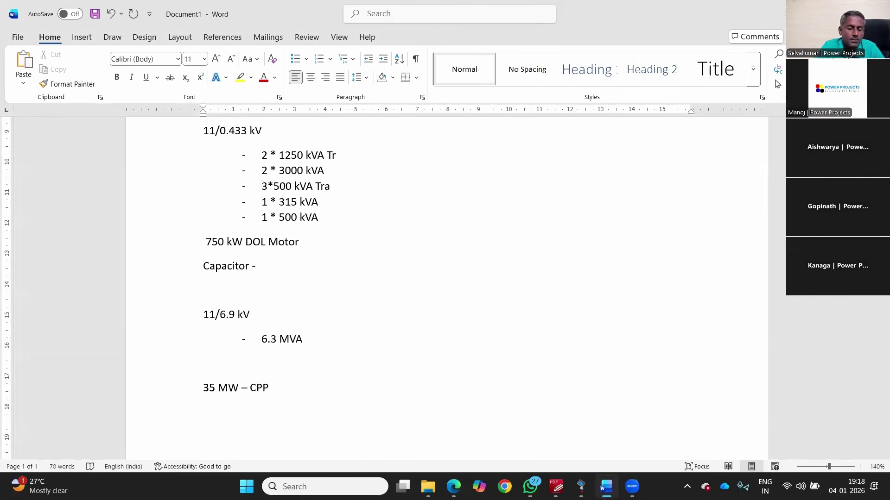
# Step: Add a '110 kV - Main & Transfer Bus' section listing 3 Outgoing feeders and 2 Incoming Tr Line
pyautogui.scroll(-3, 269, 380)
pyautogui.press('Return')
pyautogui.press('Return')
pyautogui.write('110 kV - Main & Transfer Bus- 3 O')
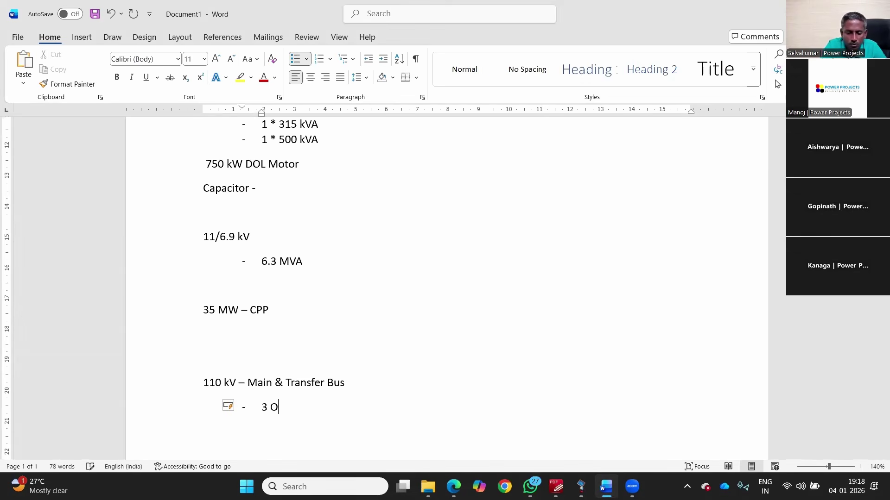
pyautogui.write('utgoing feeders')
pyautogui.press('Return')
pyautogui.write('2 Incom')
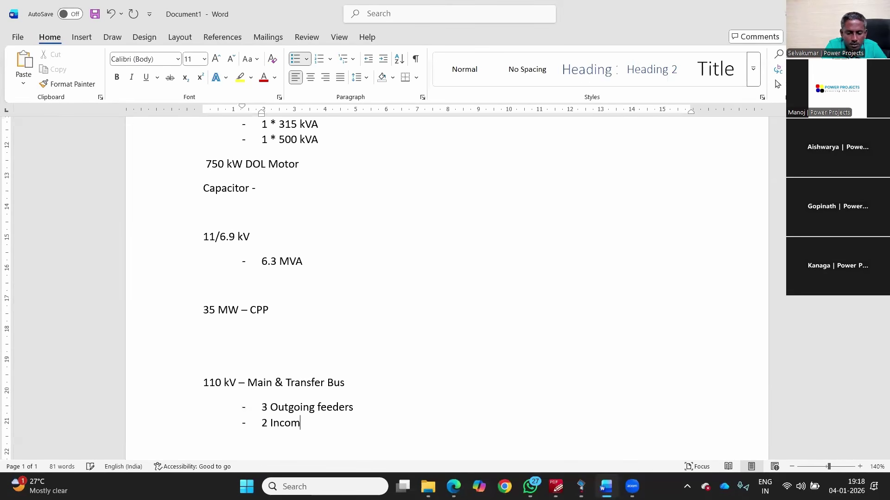
pyautogui.write('ing Tr Line')
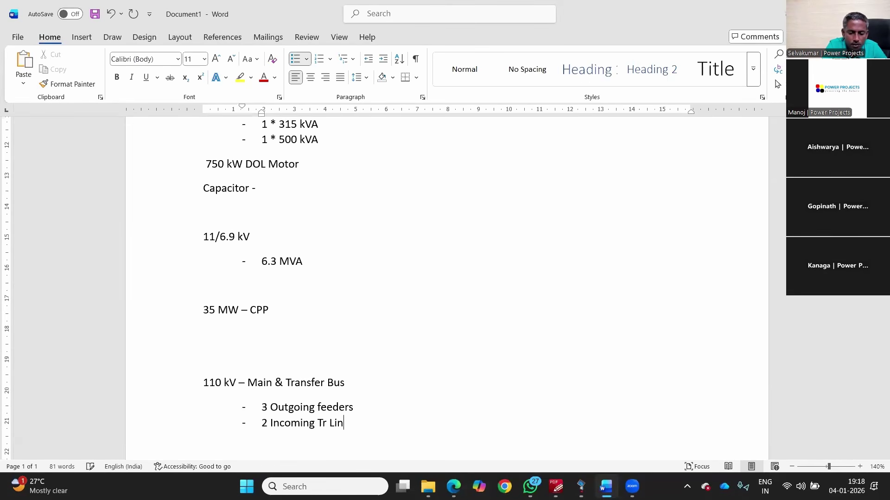
# Step: Colour the '11 kV - 110/11 kV - 15 MVA' heading red
pyautogui.moveTo(260, 407); pyautogui.dragTo(356, 408)
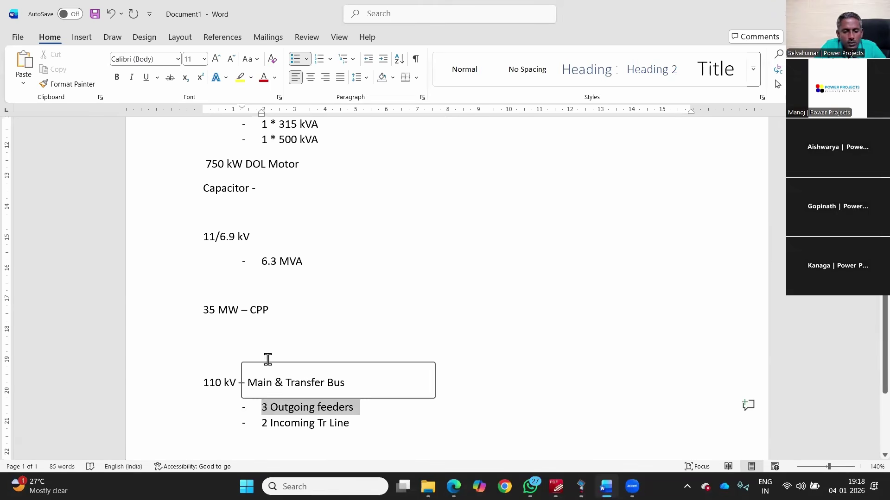
pyautogui.scroll(5, 270, 327)
pyautogui.scroll(3, 258, 263)
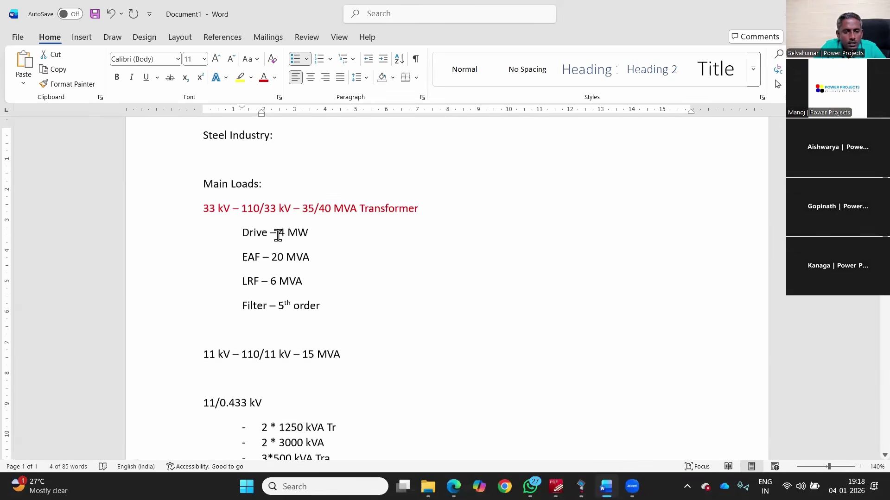
pyautogui.click(205, 209)
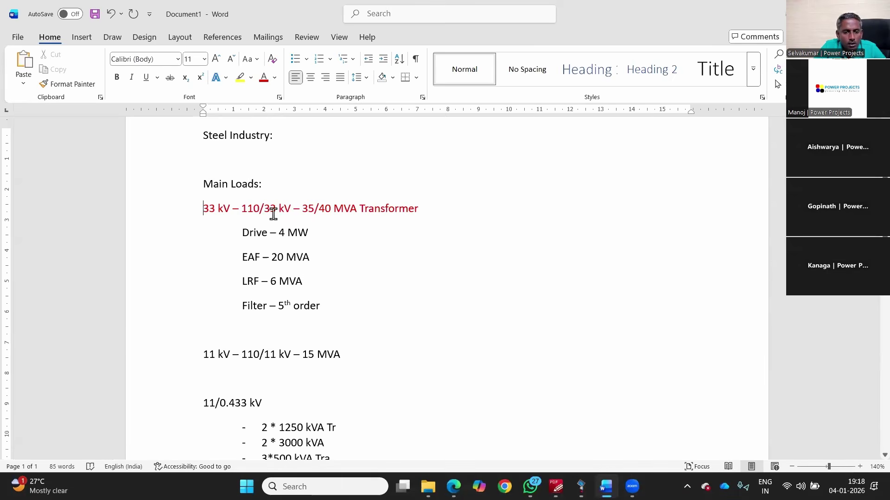
pyautogui.moveTo(331, 209); pyautogui.dragTo(241, 210)
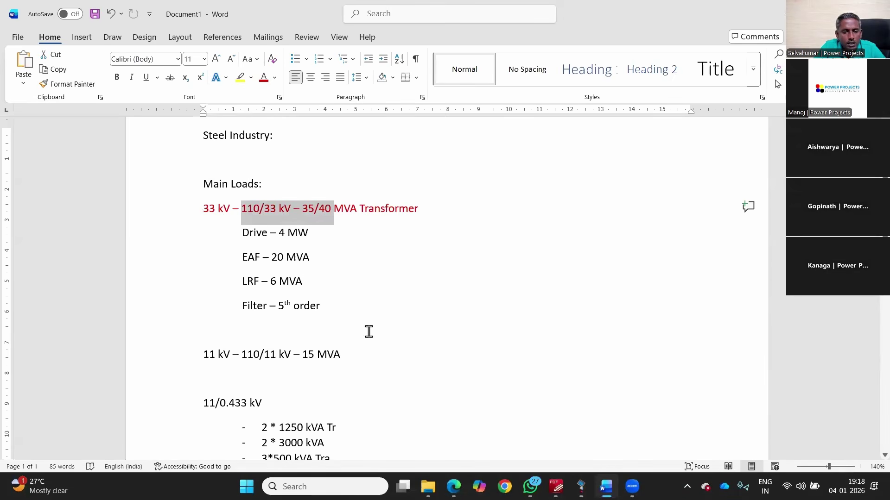
pyautogui.click(175, 360)
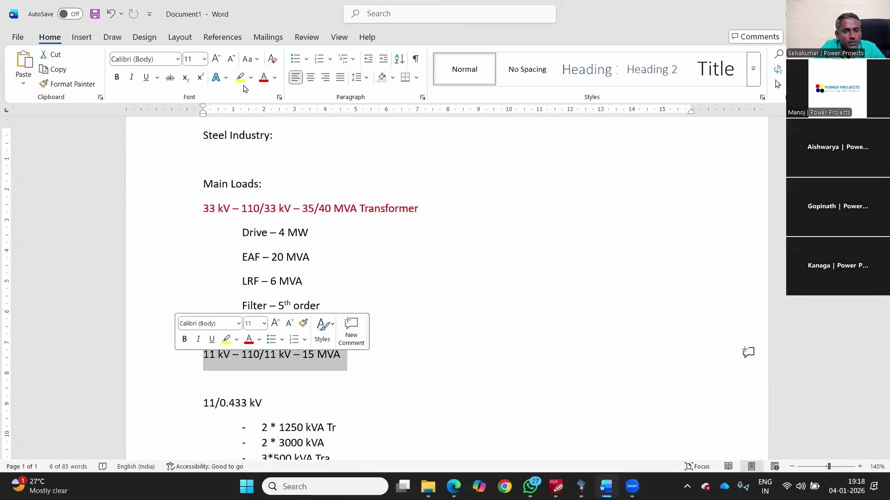
pyautogui.click(263, 77)
# Step: Add a red '45 MVA 110/11 kV' line below 35 MW - CPP
pyautogui.scroll(-5, 308, 272)
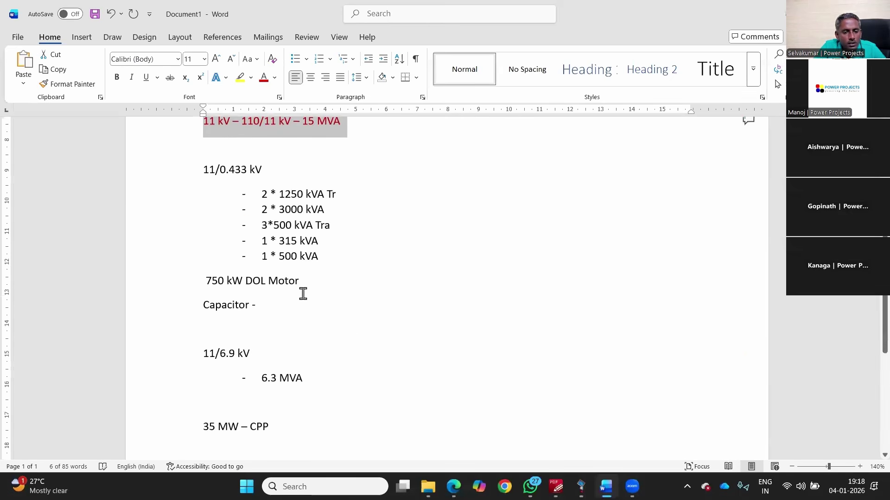
pyautogui.scroll(-1, 305, 301)
pyautogui.scroll(-1, 303, 315)
pyautogui.click(303, 308)
pyautogui.press('Return')
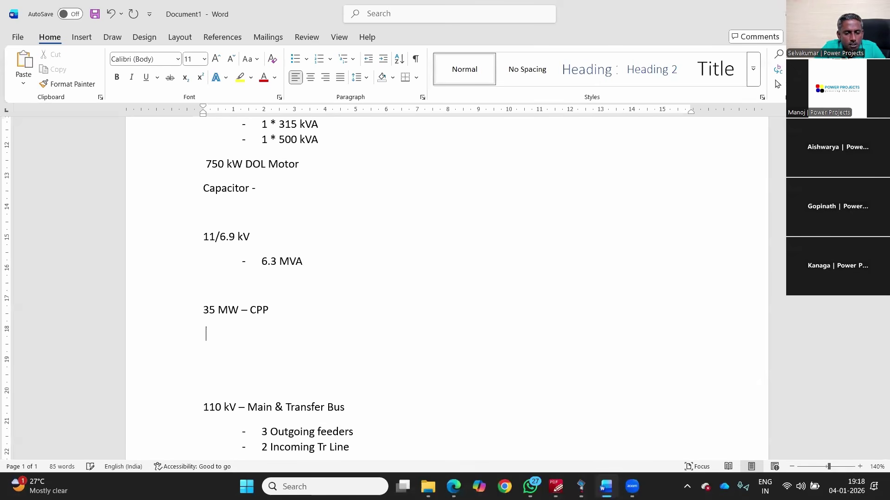
pyautogui.write('45 MVA 110')
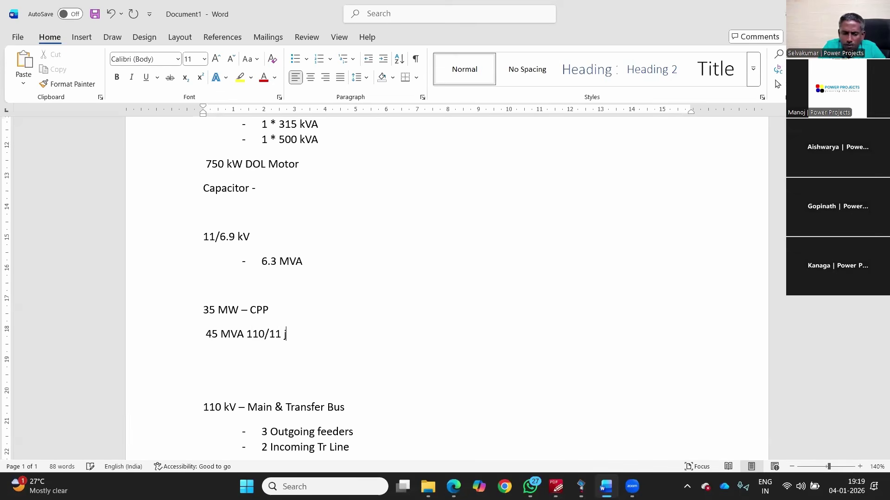
pyautogui.write('/11 kV')
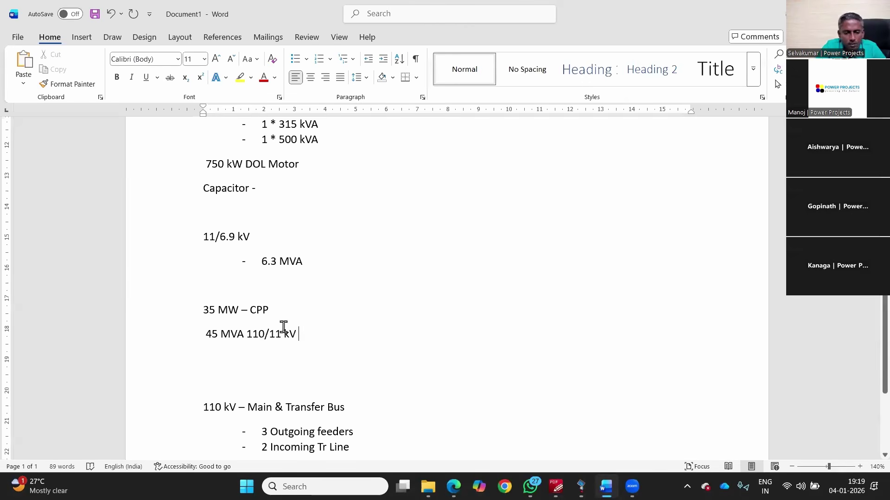
pyautogui.click(149, 330)
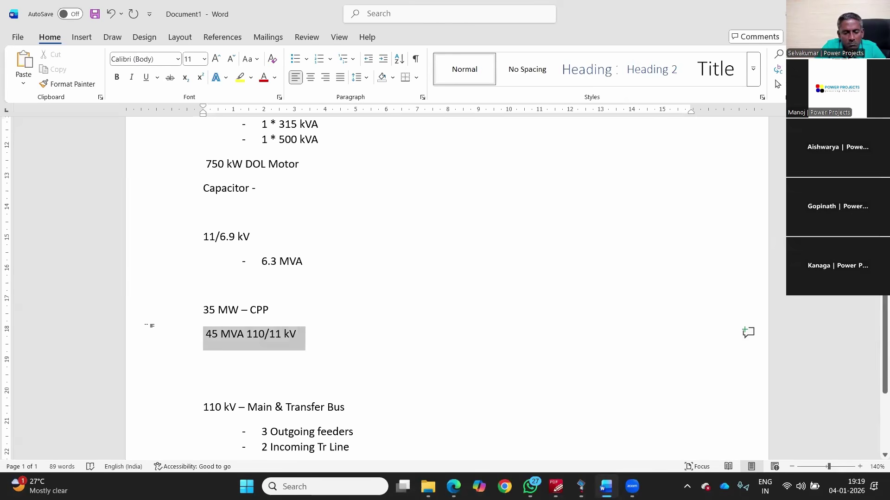
pyautogui.click(264, 78)
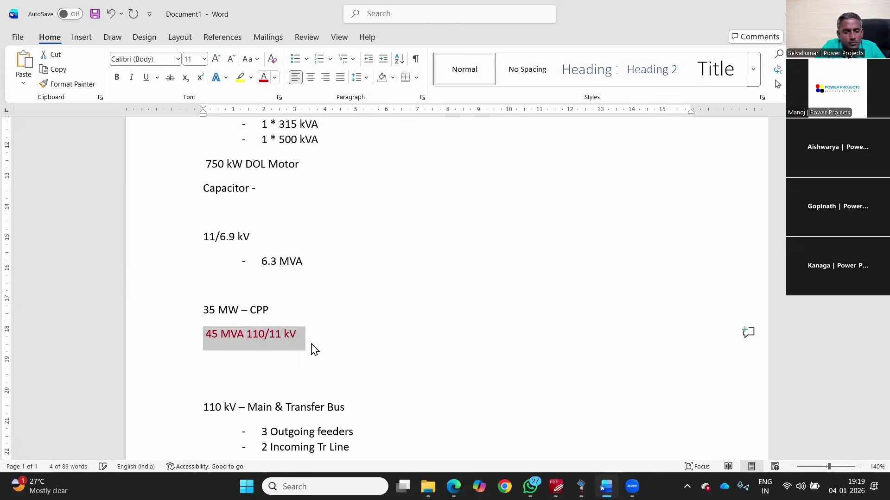
pyautogui.click(321, 333)
# Step: Append '- 3 km - OHL' to 2 Incoming Tr Line, then bring the diagram forward
pyautogui.scroll(-2, 321, 327)
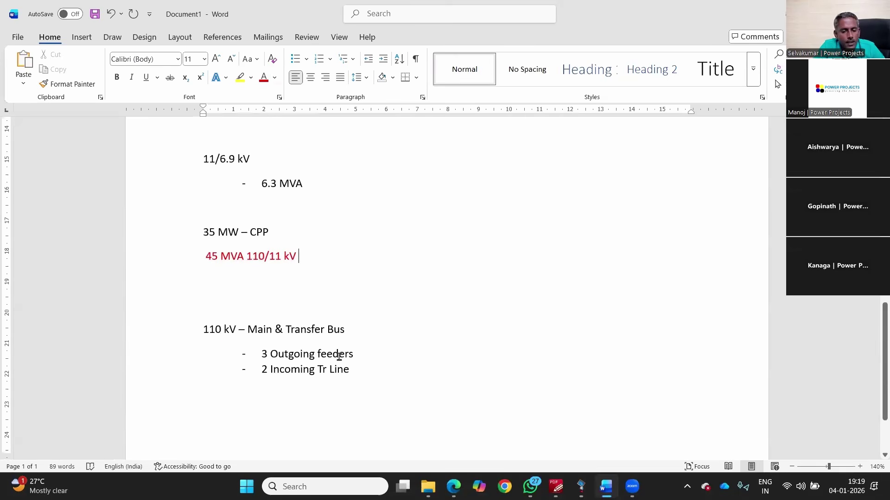
pyautogui.click(380, 377)
pyautogui.write('- ')
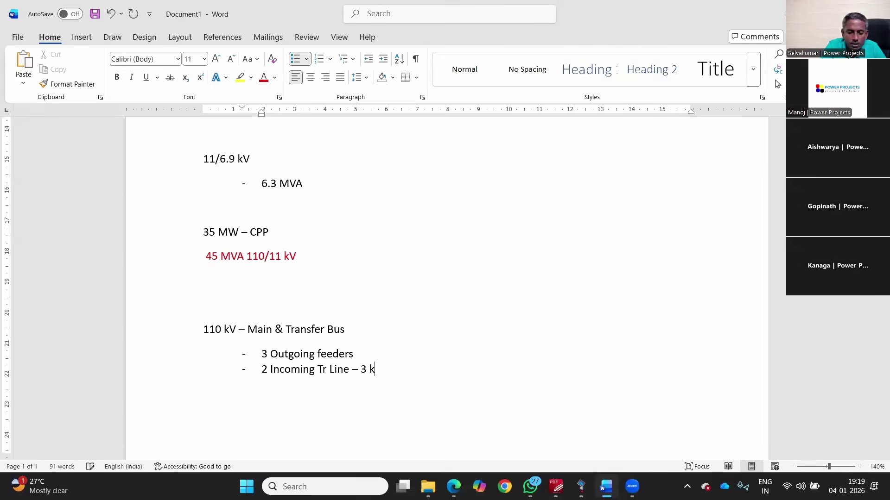
pyautogui.write('3 km - OHL')
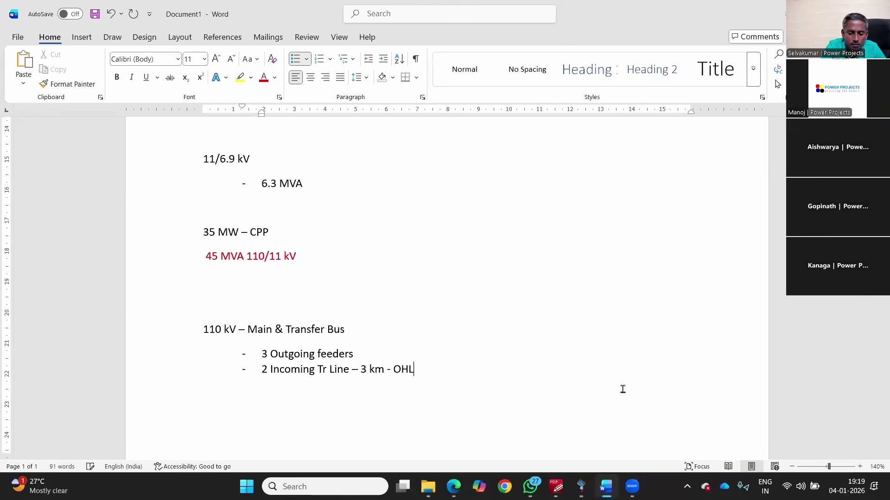
pyautogui.hotkey('alt', 'Tab')
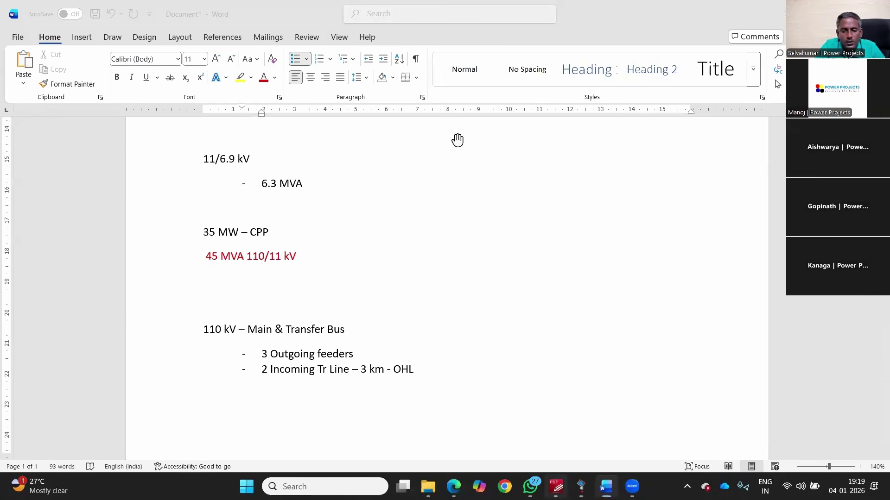
pyautogui.click(476, 250)
pyautogui.scroll(3, 479, 163)
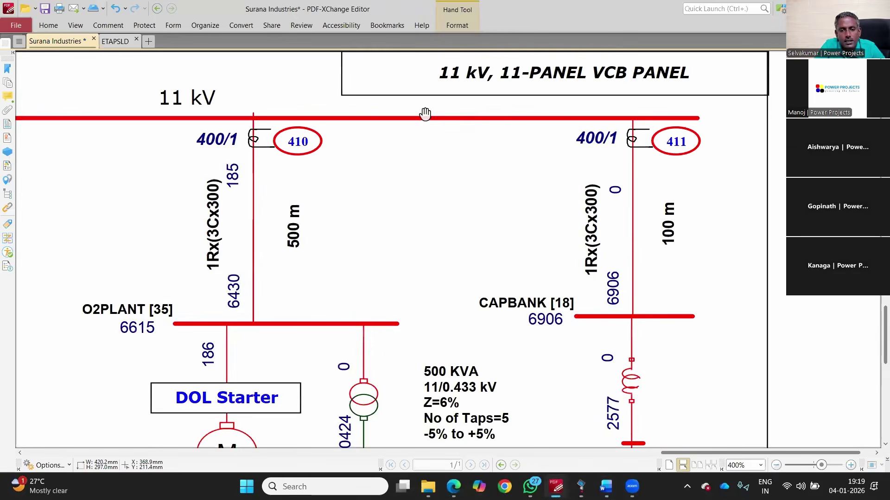
# Step: Zoom and pan the diagram to Raichur 220 kV S/S, then resume at the end of OHL in Word
pyautogui.scroll(-1, 424, 114)
pyautogui.scroll(-2, 339, 145)
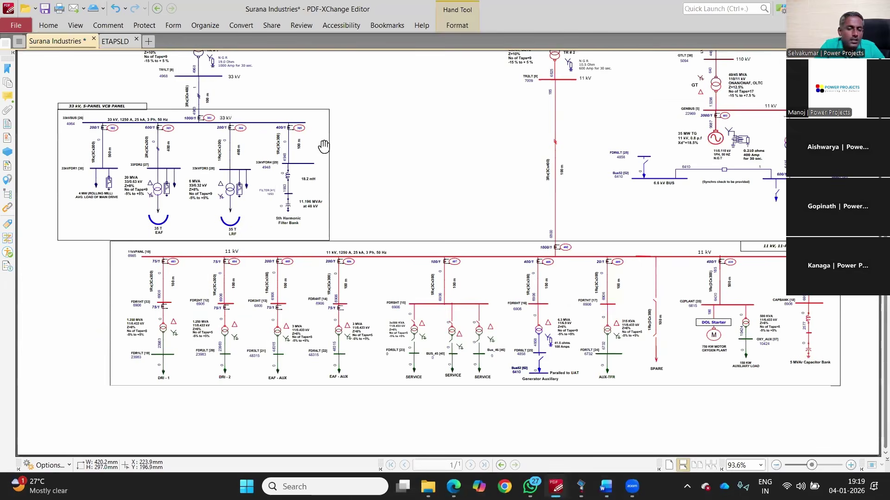
pyautogui.scroll(3, 283, 209)
pyautogui.scroll(2, 269, 203)
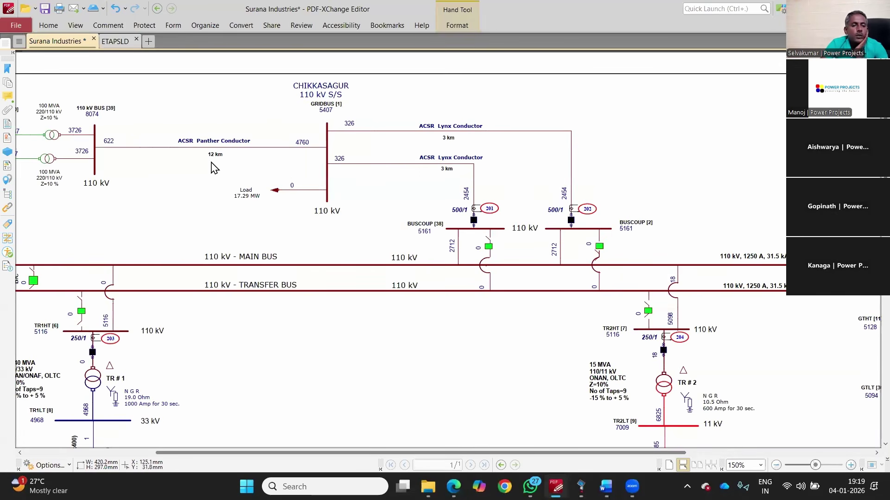
pyautogui.moveTo(221, 197); pyautogui.dragTo(379, 192)
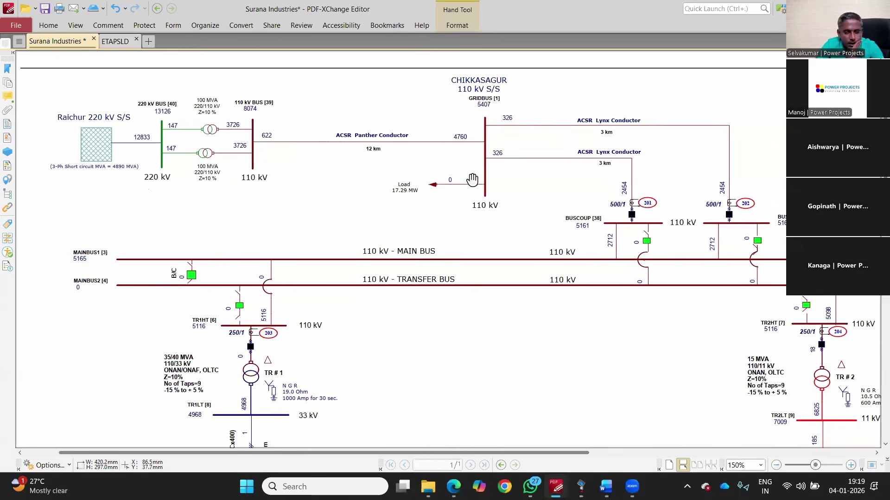
pyautogui.hotkey('alt', 'Tab')
pyautogui.click(478, 362)
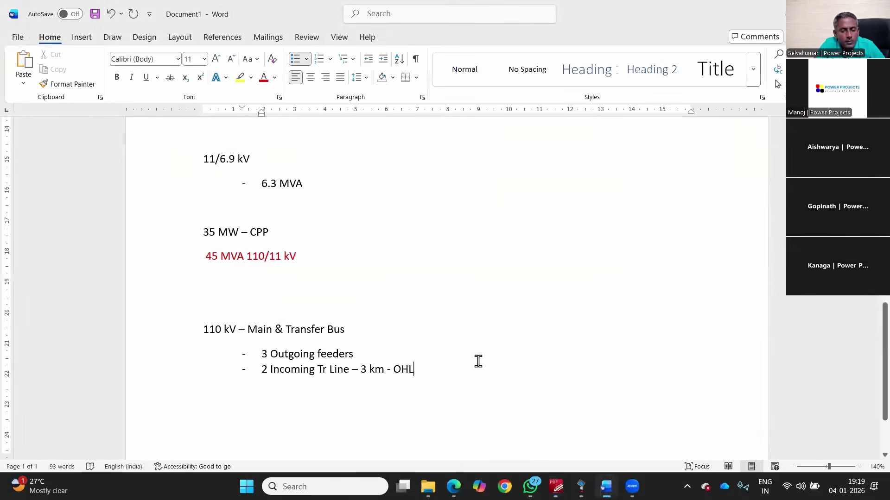
# Step: Go to the end of the Word notes and insert a page break for a new page
pyautogui.keyDown('ctrl'); pyautogui.scroll(-5, 445, 393); pyautogui.keyUp('ctrl')
pyautogui.press('Up')
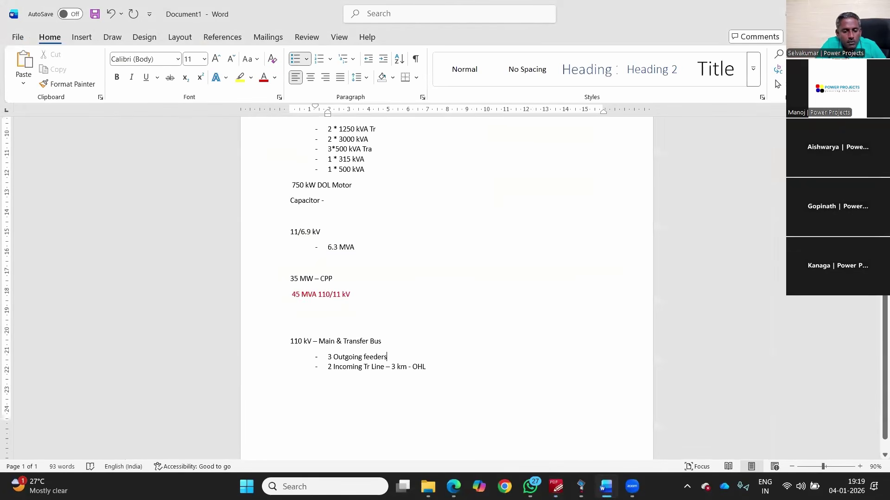
pyautogui.click(461, 393)
pyautogui.hotkey('ctrl', 'Return')
pyautogui.scroll(5, 415, 193)
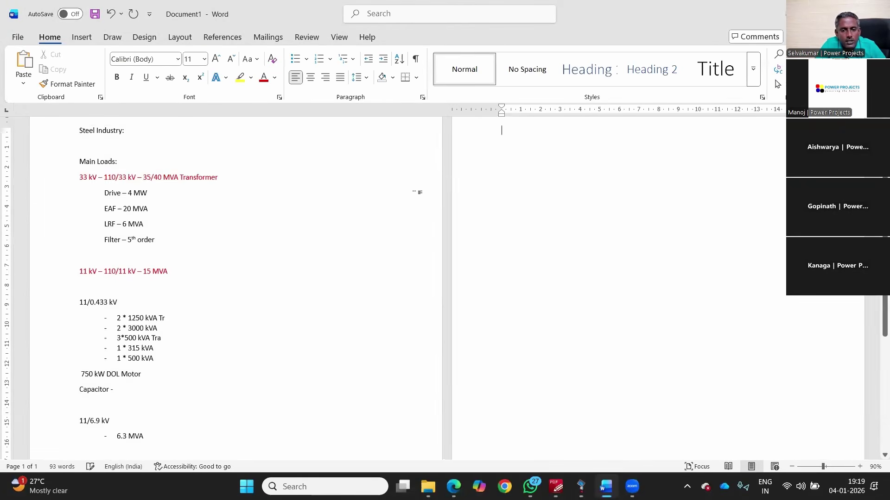
pyautogui.keyDown('ctrl'); pyautogui.scroll(6, 334, 284); pyautogui.keyUp('ctrl')
pyautogui.keyDown('ctrl'); pyautogui.scroll(1, 333, 278); pyautogui.keyUp('ctrl')
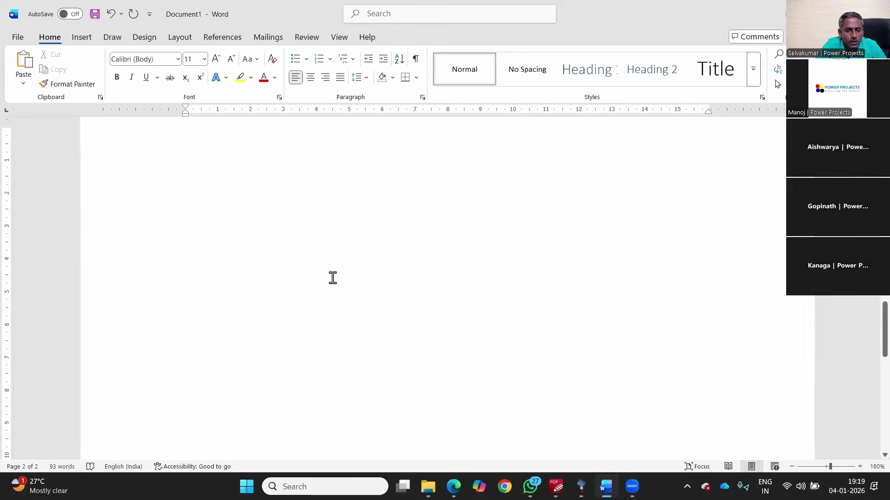
# Step: Type the heading 'Power System:' and the line '- Generation - Transmission - Distribution - Utilsation'
pyautogui.write('Power Sy')
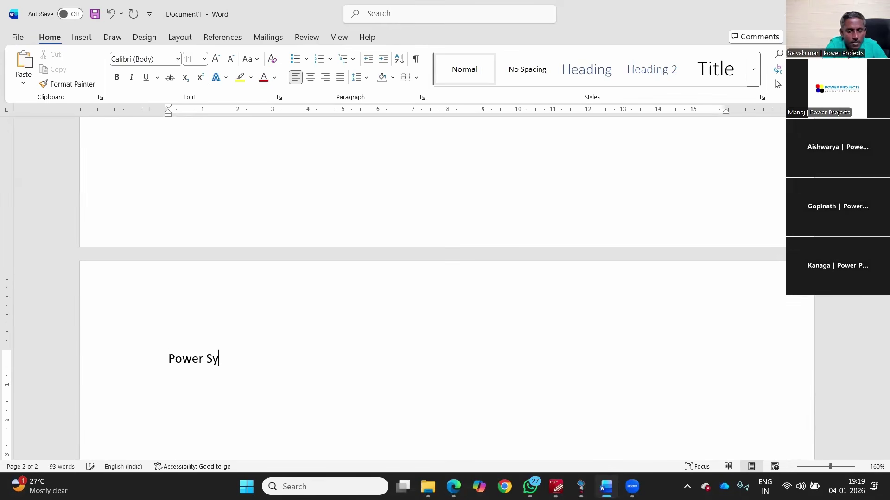
pyautogui.write('stem:')
pyautogui.press('Return')
pyautogui.write('- ')
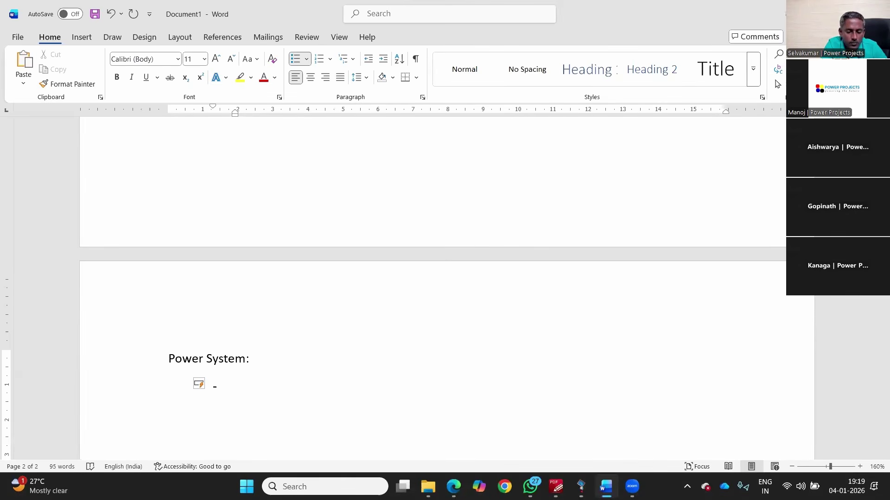
pyautogui.write('Generation')
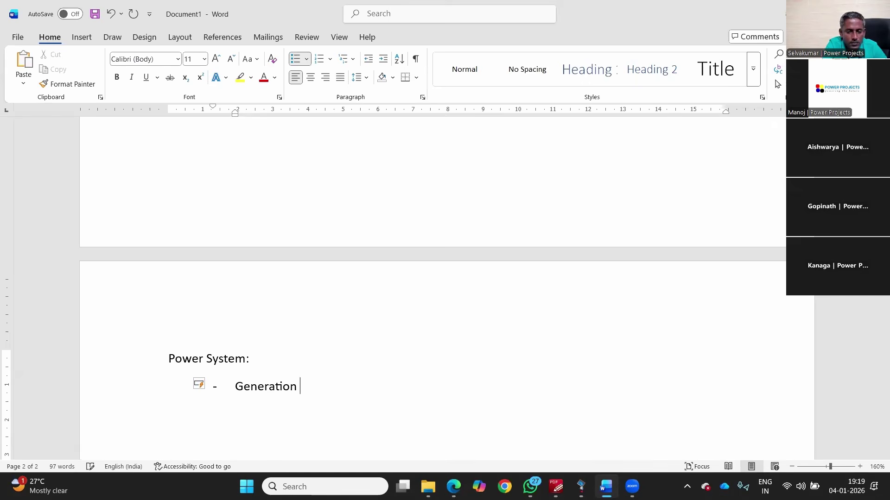
pyautogui.write(' - Transm')
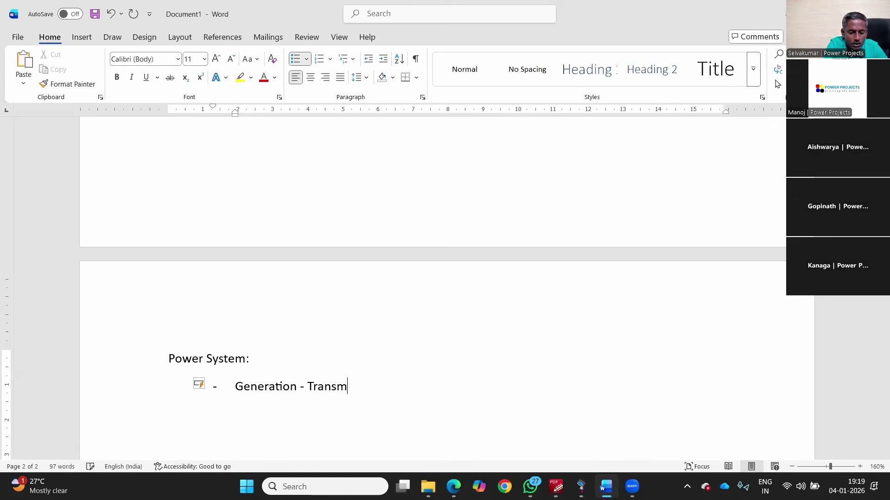
pyautogui.write('ission ')
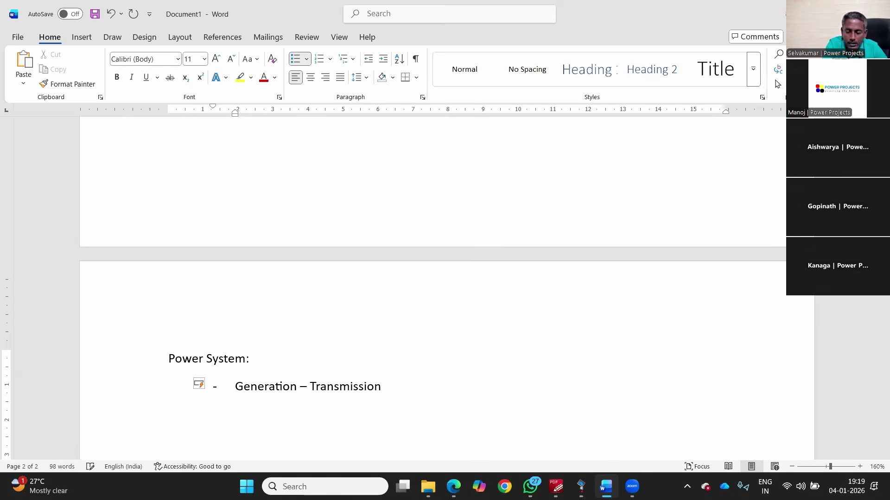
pyautogui.write('- Di')
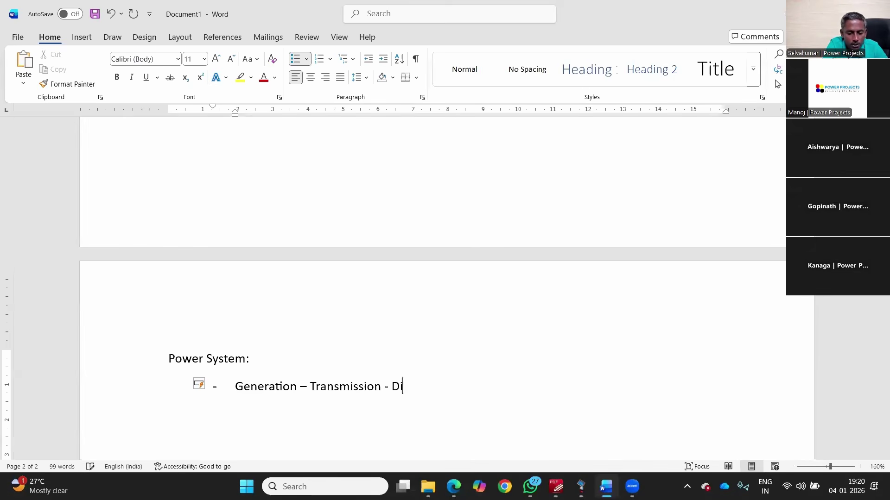
pyautogui.write('stributi')
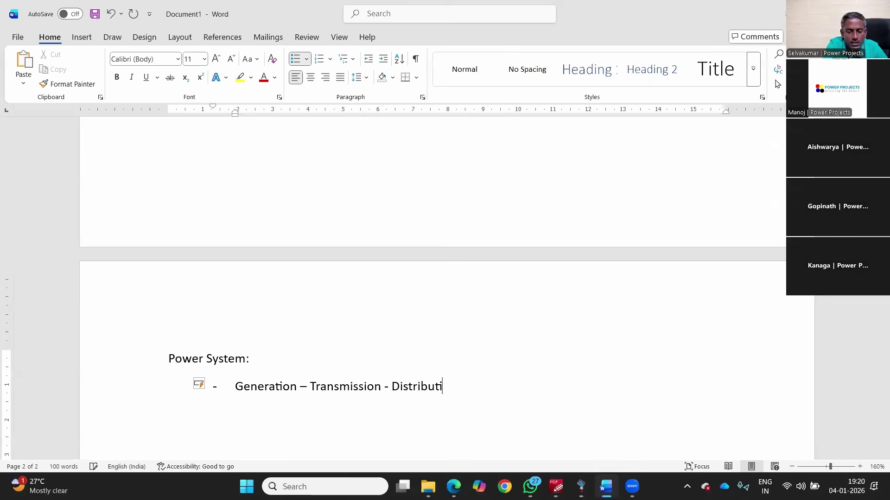
pyautogui.write('on - Util')
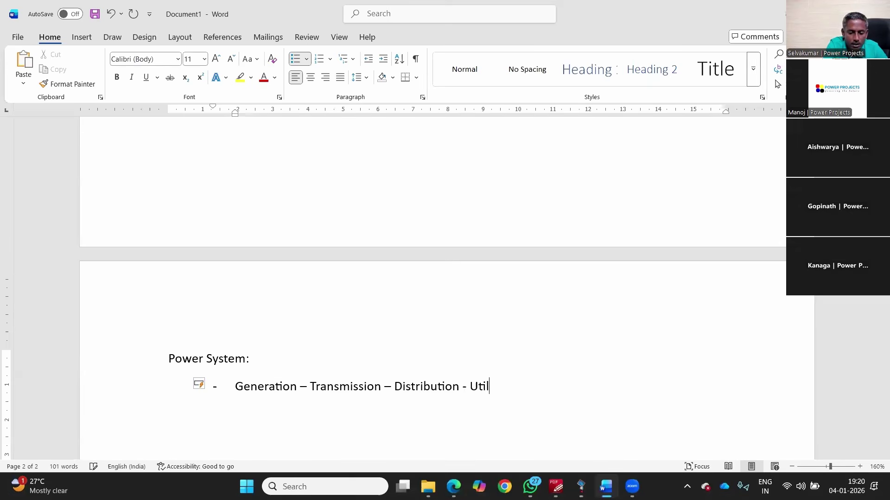
pyautogui.write('sation')
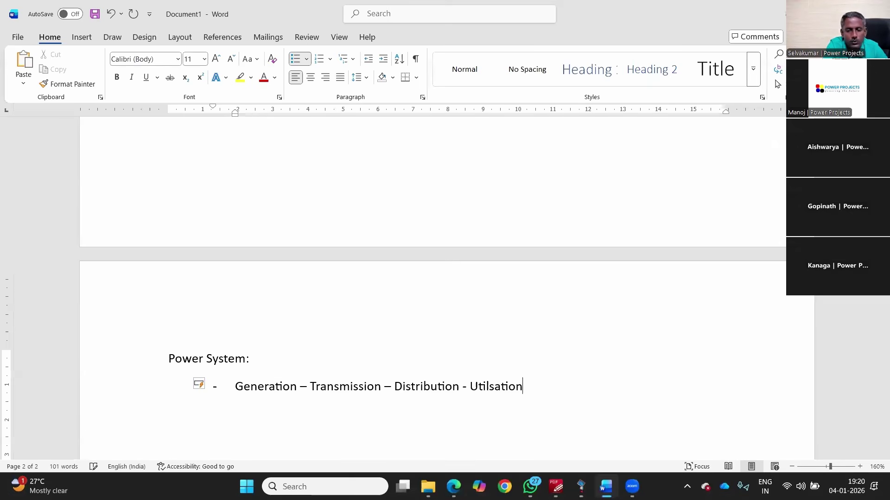
pyautogui.doubleClick(255, 389)
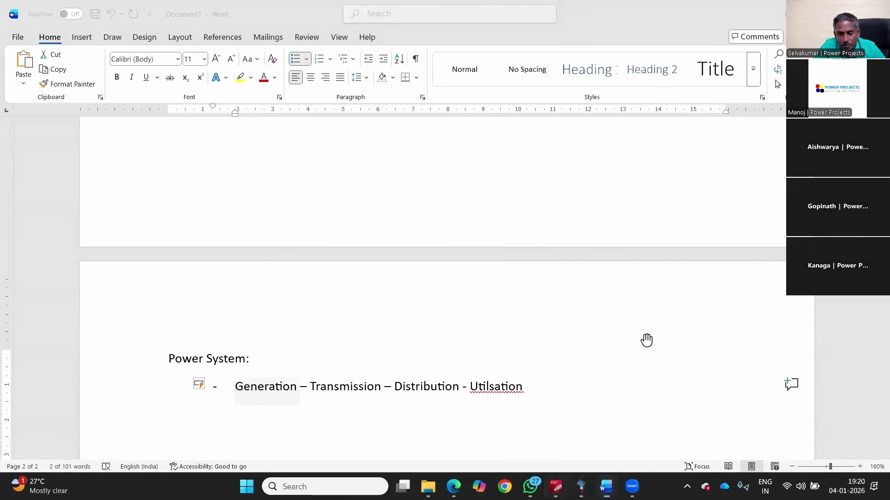
pyautogui.hotkey('alt', 'Tab')
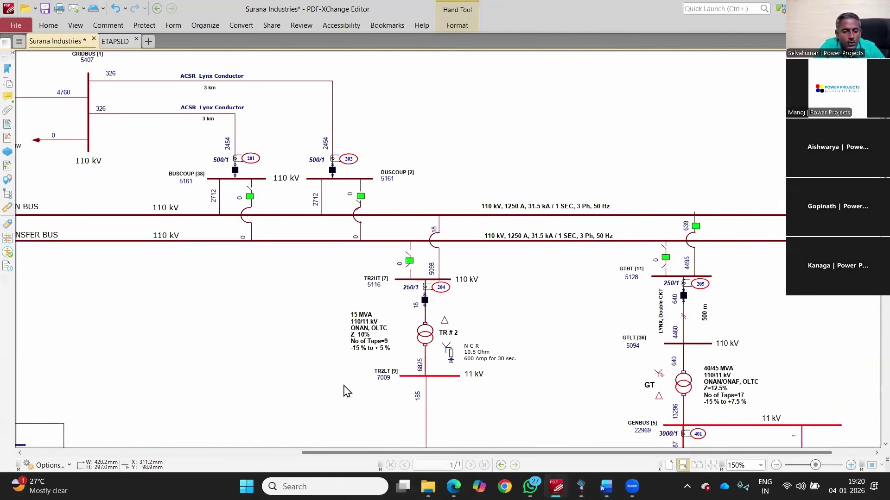
# Step: Highlight Transmission and Distribution in the notes while comparing them against the diagram
pyautogui.hotkey('alt', 'Tab')
pyautogui.doubleClick(343, 386)
pyautogui.hotkey('alt', 'Tab')
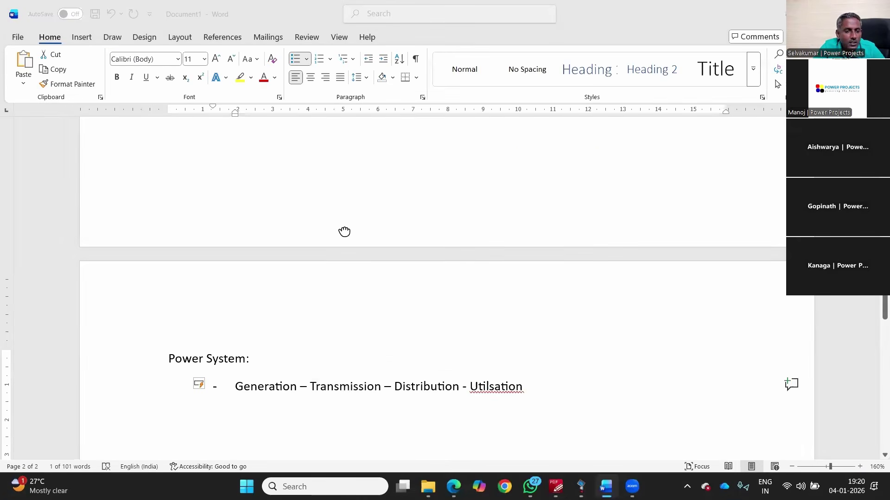
pyautogui.hscroll(-5, 222, 179)
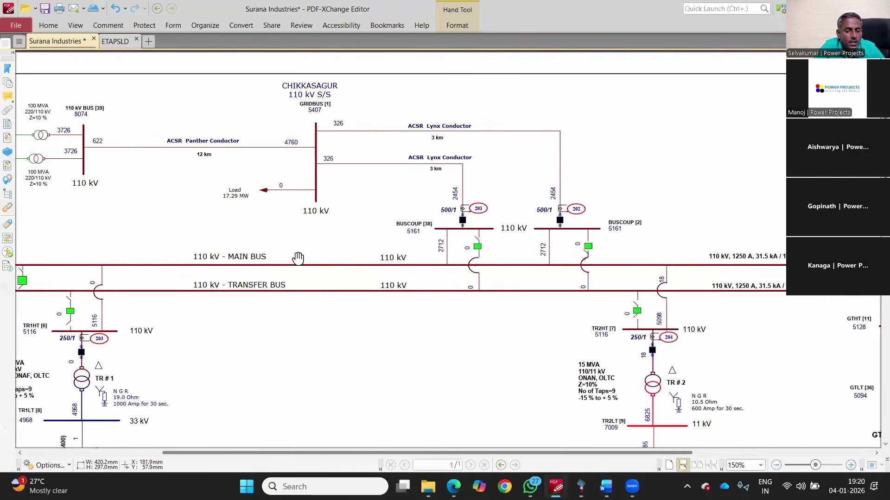
pyautogui.scroll(2, 301, 256)
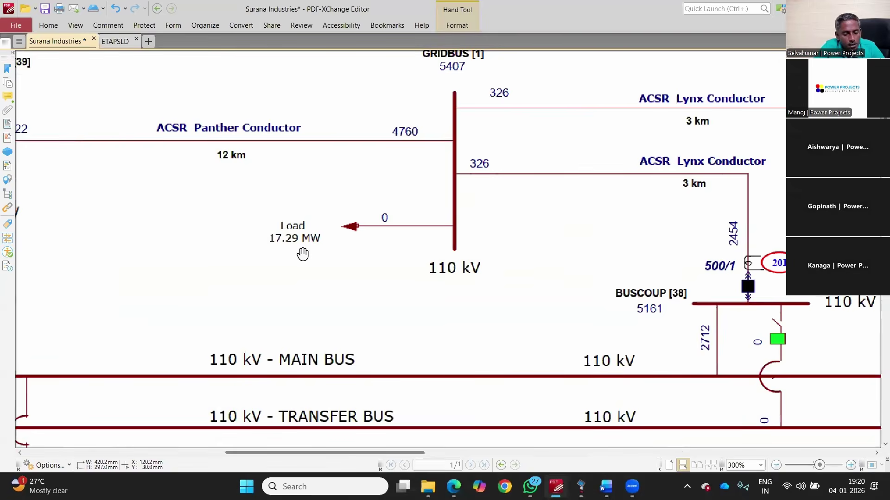
pyautogui.scroll(-2, 302, 254)
pyautogui.hotkey('alt', 'Tab')
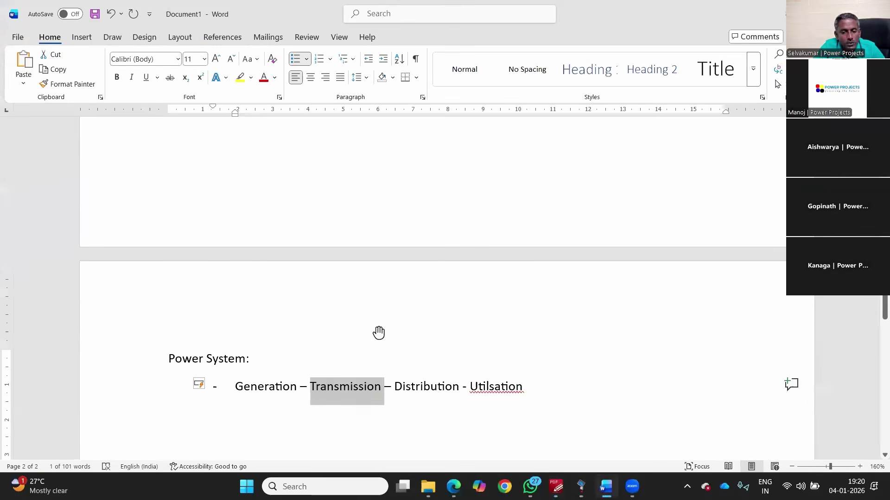
pyautogui.doubleClick(426, 386)
pyautogui.hotkey('alt', 'Tab')
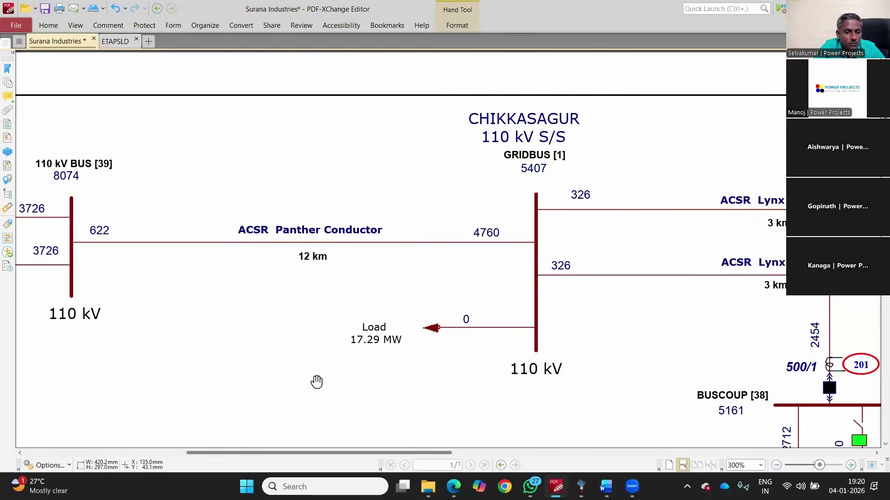
# Step: Correct the misspelled 'Utilsation' to 'Utilisation' in the Word notes
pyautogui.scroll(-2, 372, 334)
pyautogui.scroll(-1, 769, 333)
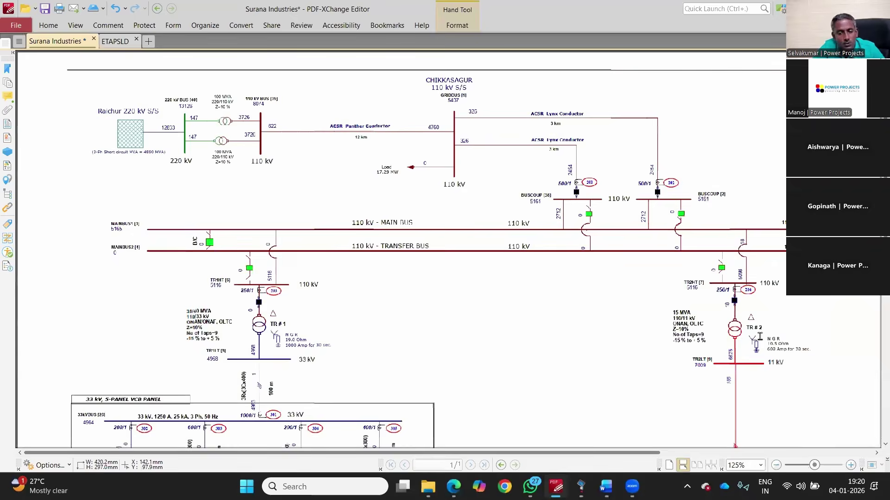
pyautogui.scroll(-1, 544, 391)
pyautogui.scroll(-3, 495, 383)
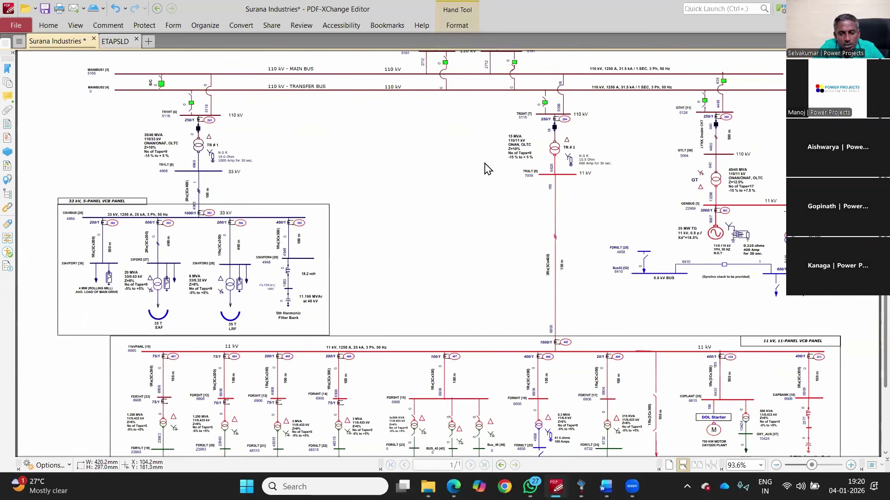
pyautogui.hotkey('alt', 'Tab')
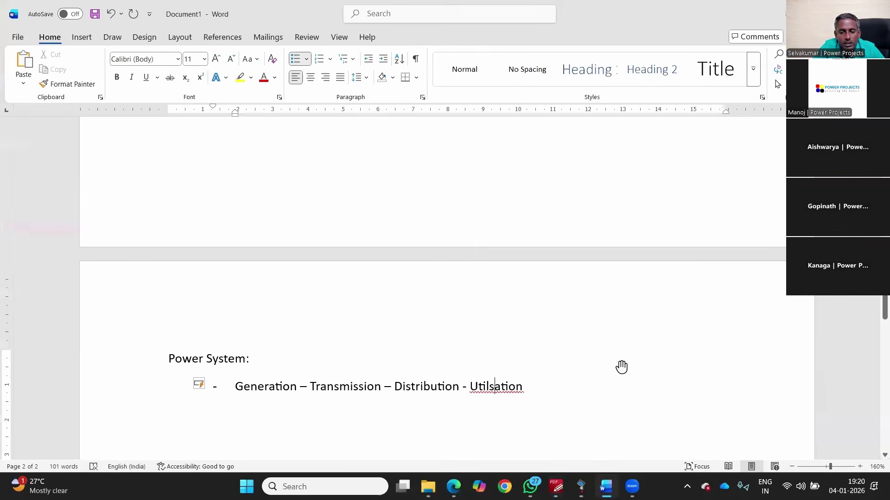
pyautogui.rightClick(495, 387)
pyautogui.click(465, 157)
# Step: Pan the diagram to the 33 kV panel, then return to the Word notes
pyautogui.hotkey('alt', 'Tab')
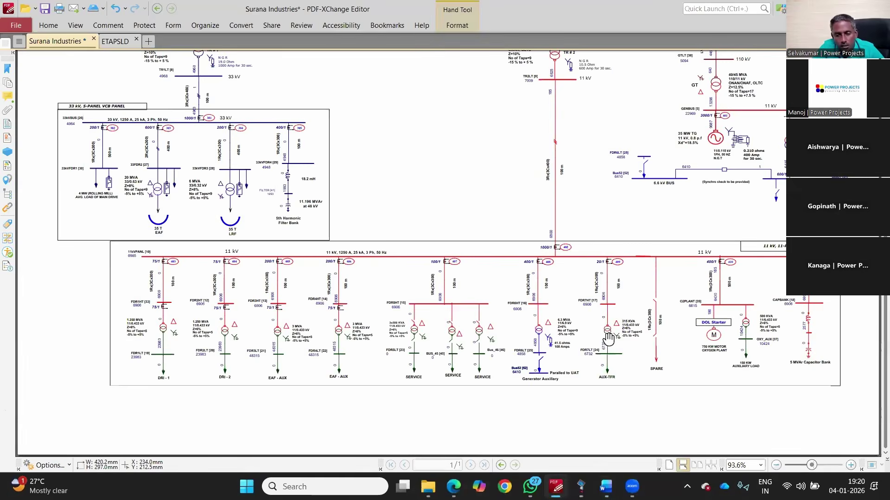
pyautogui.scroll(3, 607, 338)
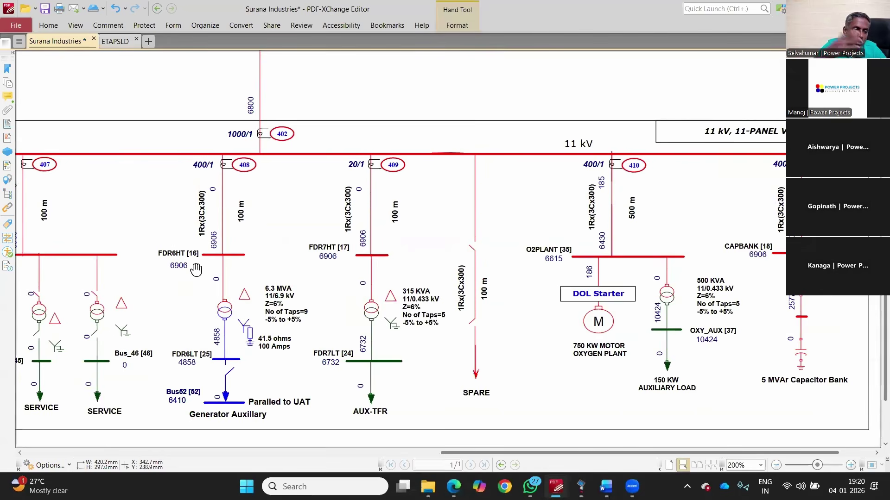
pyautogui.scroll(-1, 80, 257)
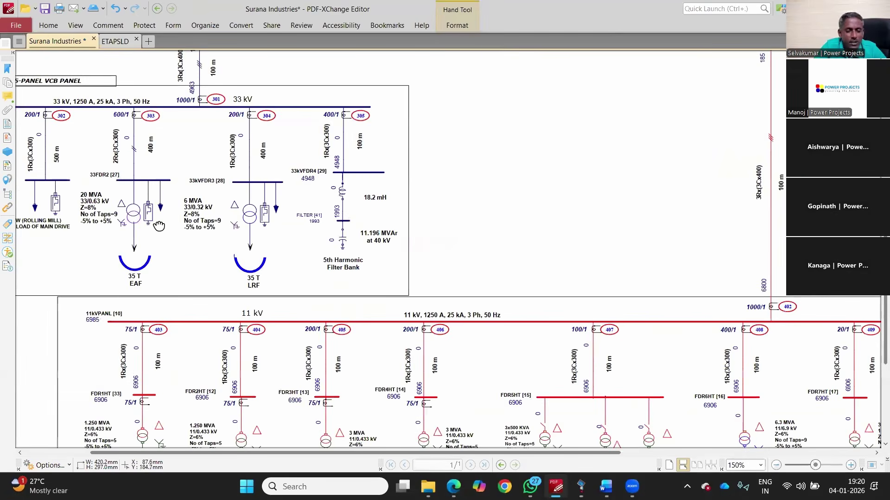
pyautogui.moveTo(138, 220); pyautogui.dragTo(196, 227)
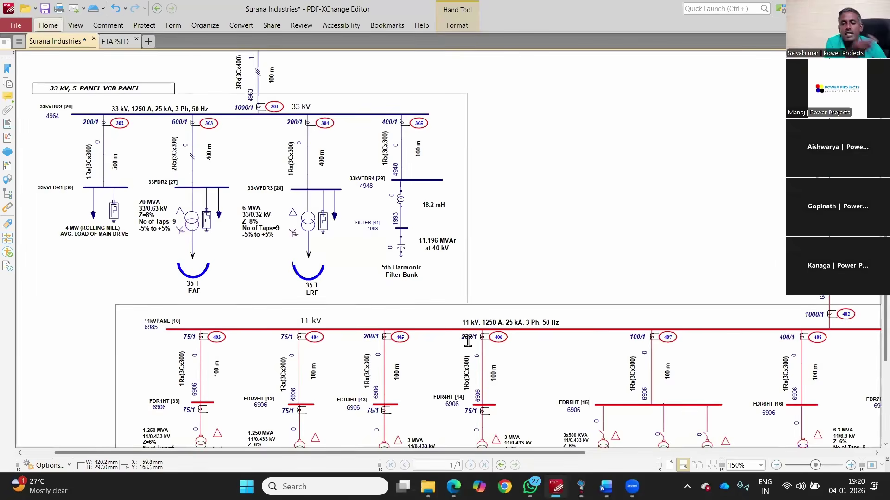
pyautogui.hotkey('alt', 'Tab')
# Step: Highlight Generation, Transmission, Distribution and Utilisation, then end the line to autocorrect the en dash and leave the list
pyautogui.scroll(-2, 495, 318)
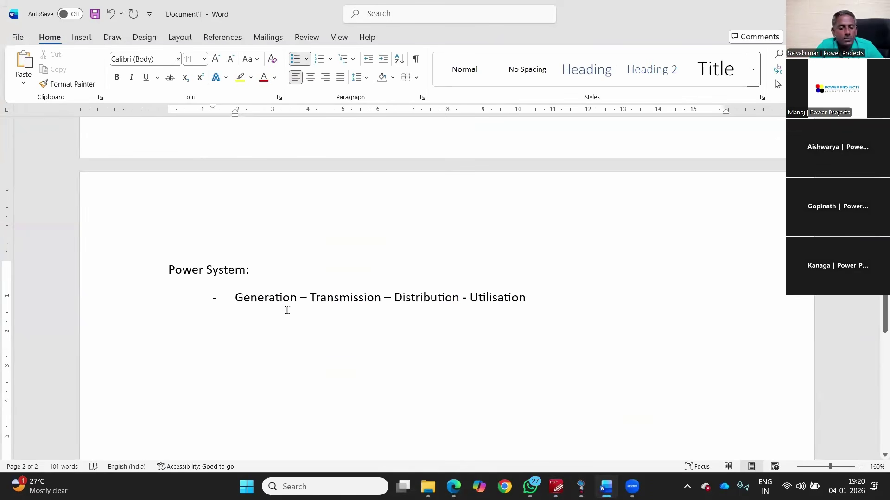
pyautogui.doubleClick(270, 299)
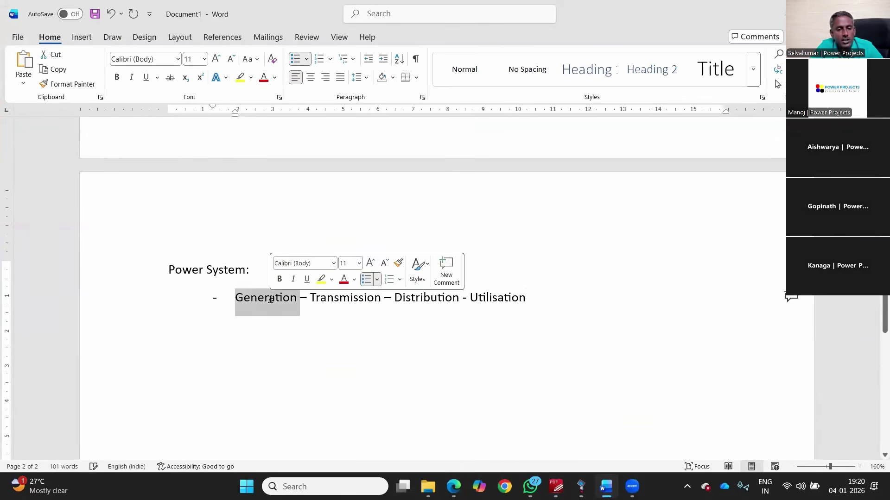
pyautogui.doubleClick(339, 306)
pyautogui.doubleClick(422, 305)
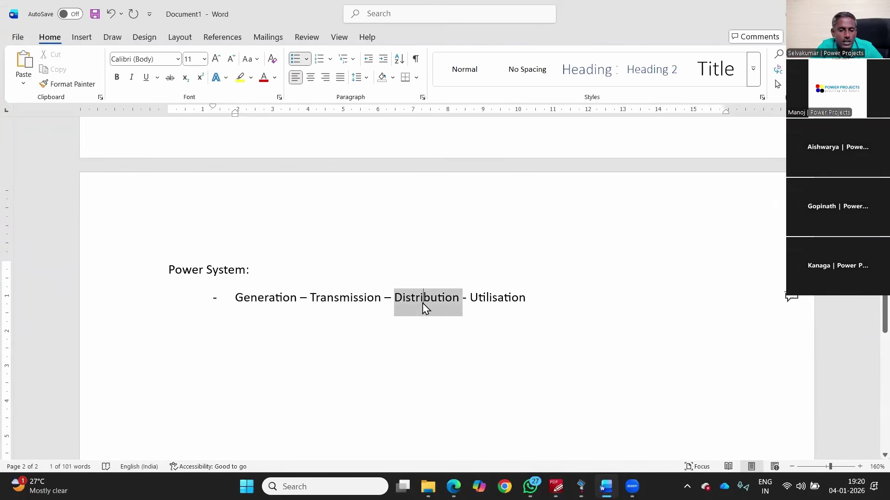
pyautogui.doubleClick(507, 308)
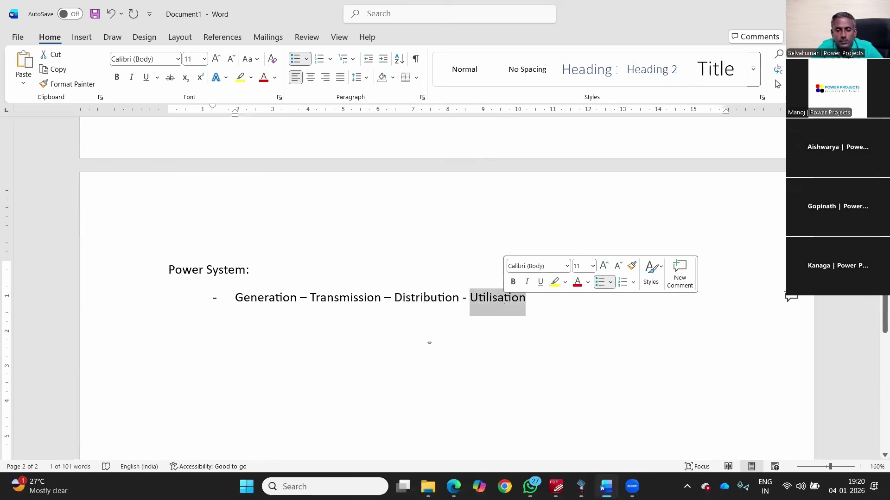
pyautogui.click(573, 312)
pyautogui.press('Return')
pyautogui.press('Return')
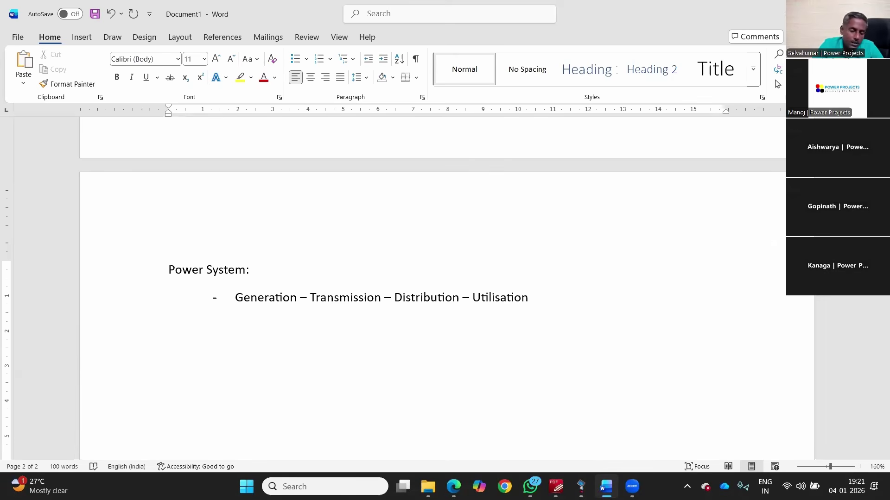
# Step: Type the 'Power System Studies' heading with Load flow, Short Circuit, Motor acceleration, Transient Stability and Relay coordination
pyautogui.write('ower System Studies ')
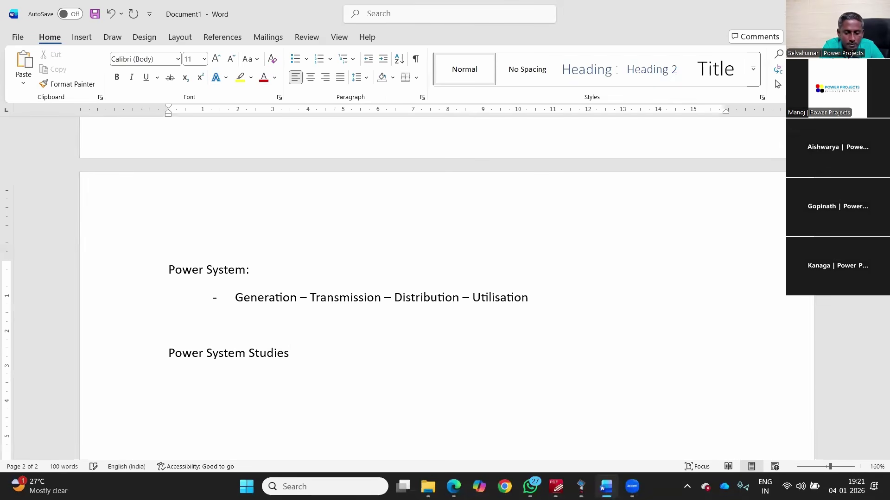
pyautogui.write('- Load flow')
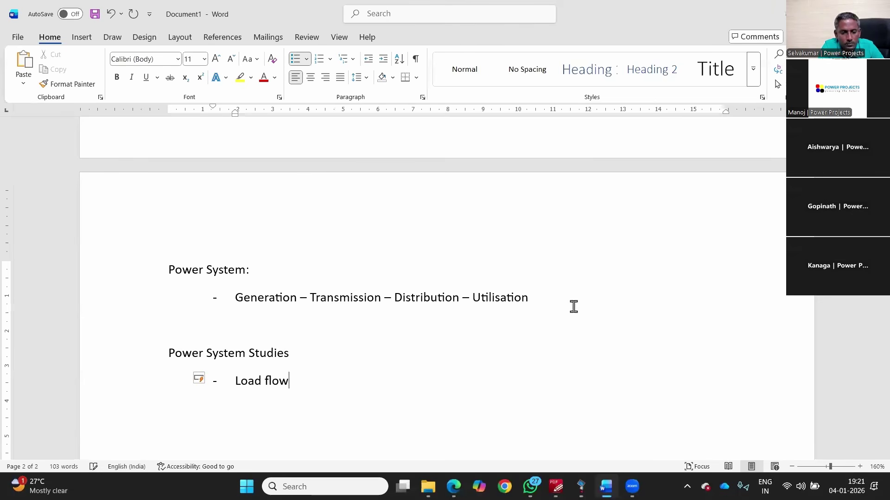
pyautogui.press('Return')
pyautogui.write('Shor')
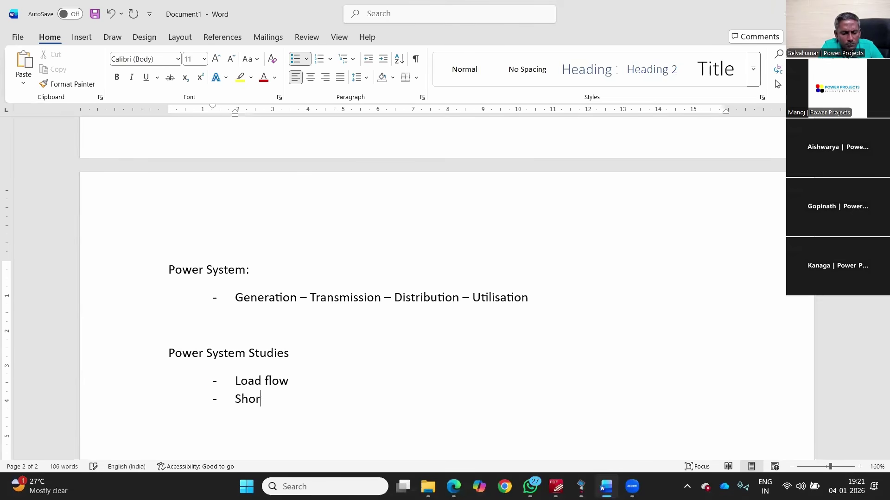
pyautogui.write('t CIrcuit')
pyautogui.press('Return')
pyautogui.write('Motor acceleratio')
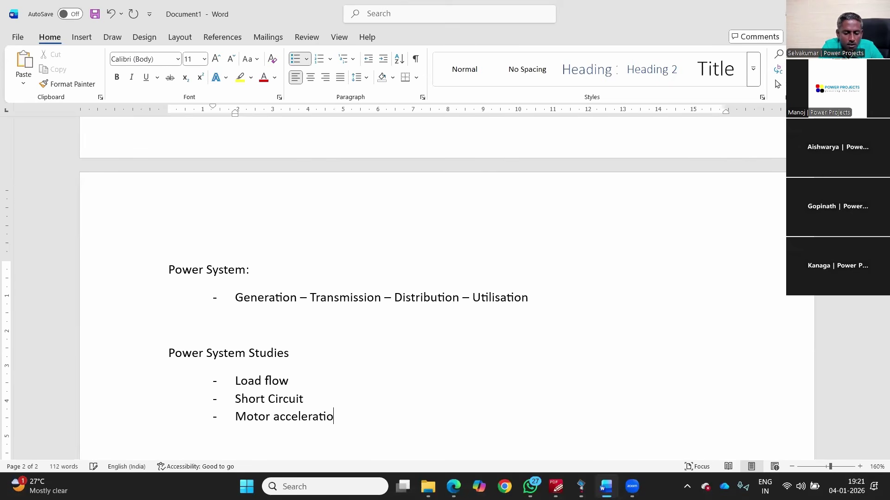
pyautogui.write('n Transient Stability ')
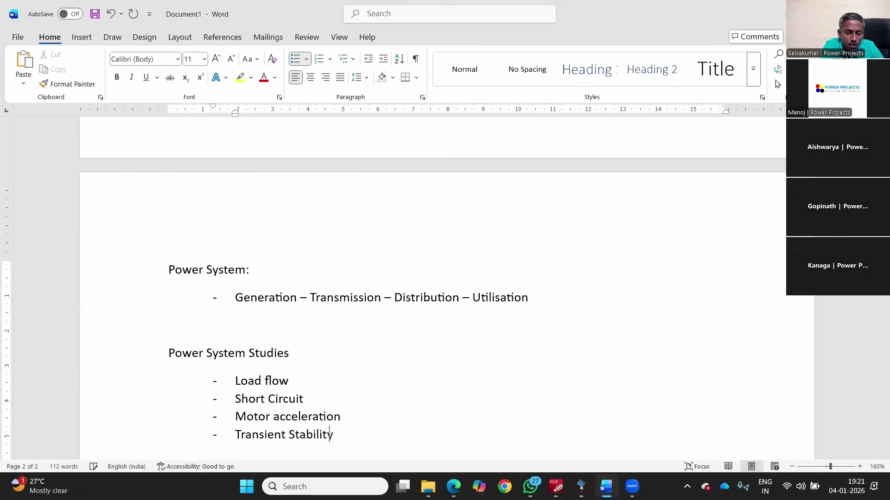
pyautogui.write('Relay')
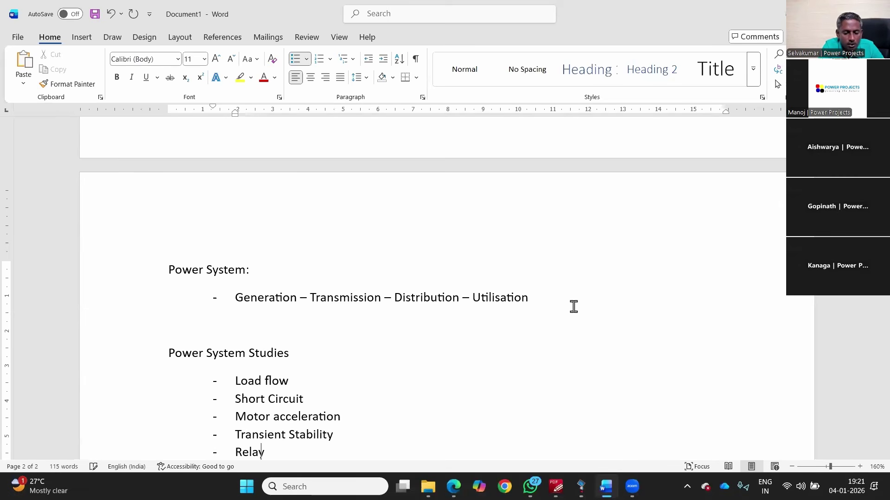
pyautogui.write(' coordination')
pyautogui.press('Return')
# Step: Add Arc flash study, Harmonic analysis, Grid Islanding & Load shedding and Earthing, removing the empty last dash
pyautogui.write('Arc flash study')
pyautogui.press('Return')
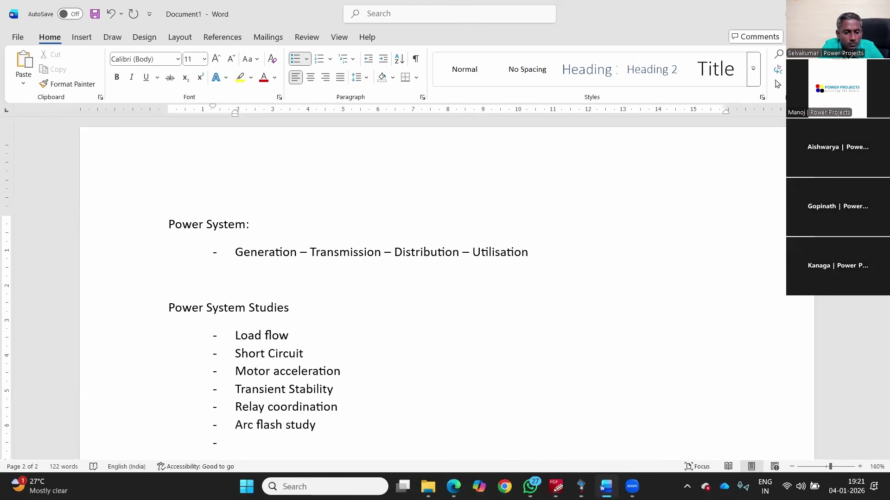
pyautogui.write('Harmonic analysis')
pyautogui.press('Return')
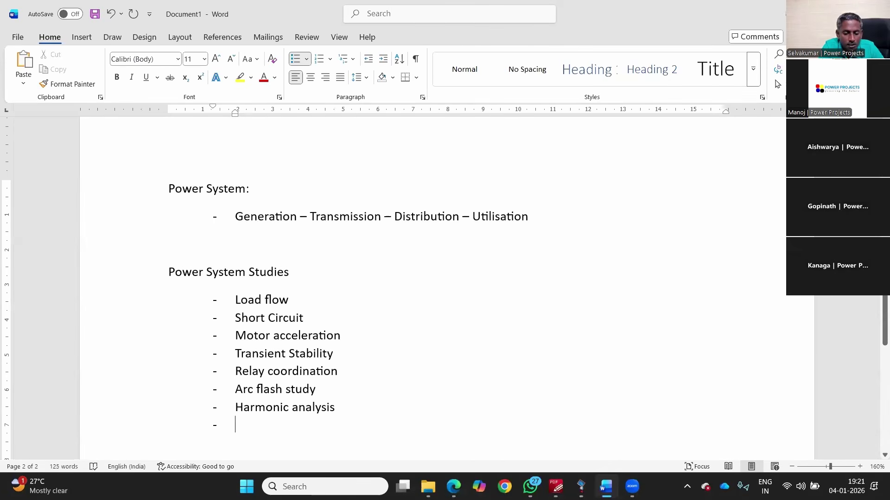
pyautogui.write('Grid Islanding & L')
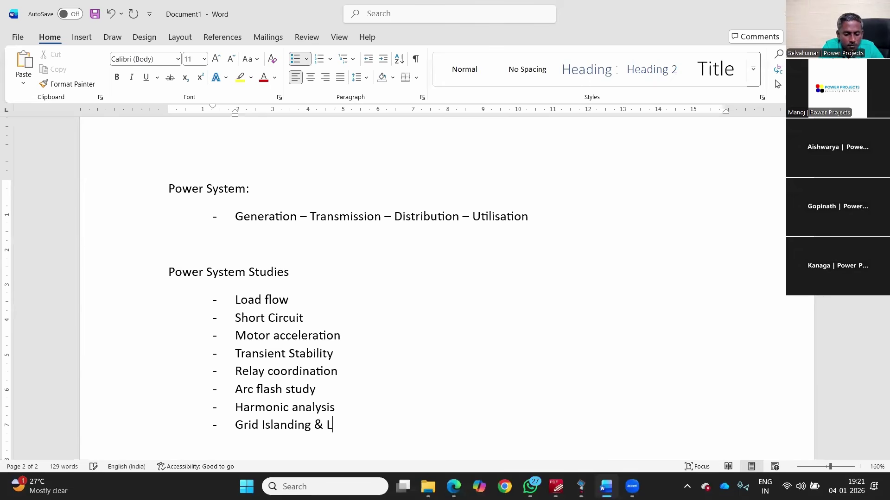
pyautogui.write('oad shedding')
pyautogui.press('Return')
pyautogui.write('Earthing')
pyautogui.press('Return')
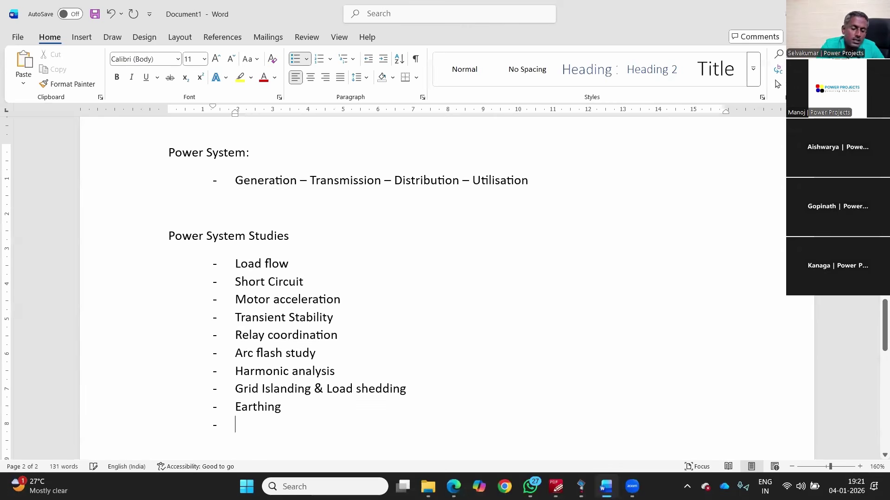
pyautogui.press('BackSpace')
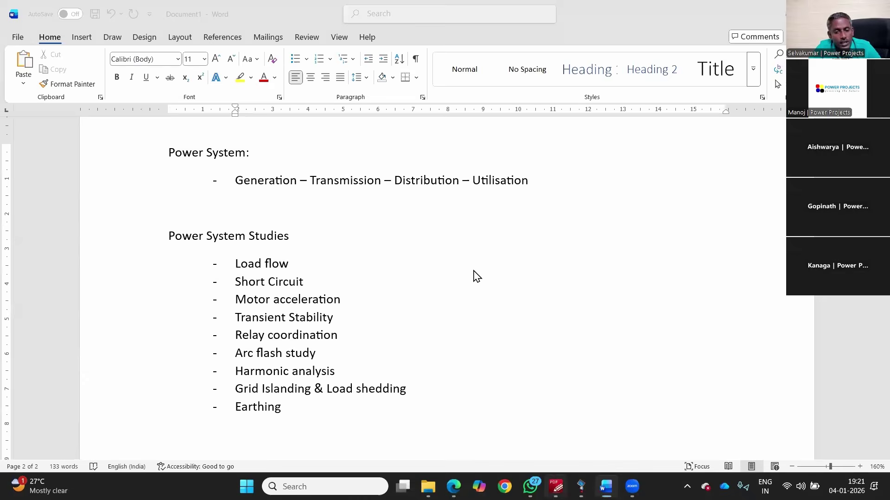
pyautogui.hotkey('alt', 'Tab')
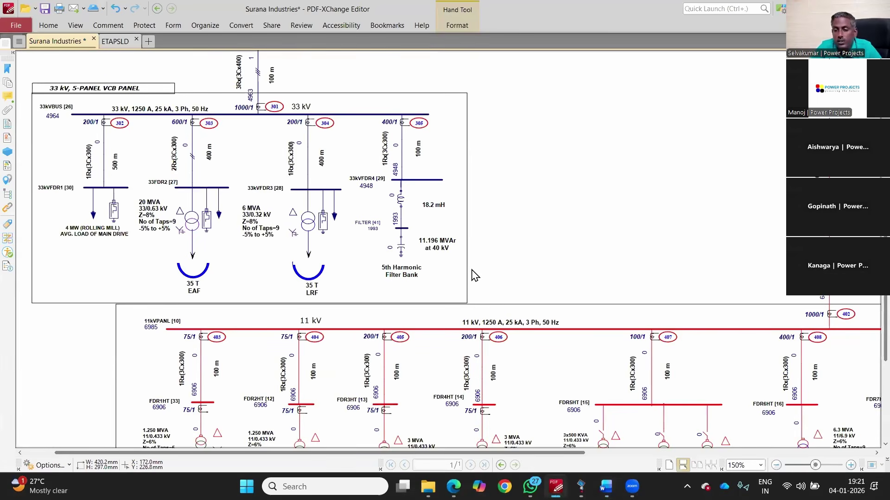
# Step: Zoom the diagram out to the whole page and back to 100%, then bring Word forward
pyautogui.scroll(-4, 474, 270)
pyautogui.scroll(-1, 562, 360)
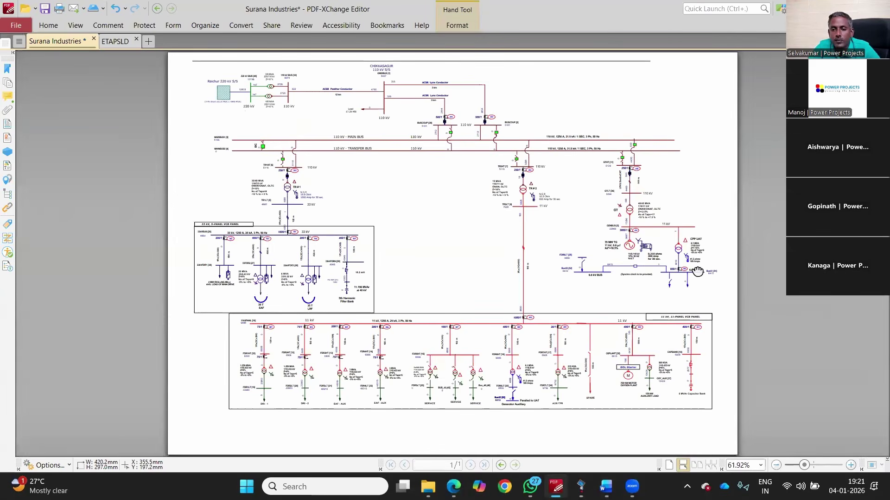
pyautogui.scroll(4, 691, 260)
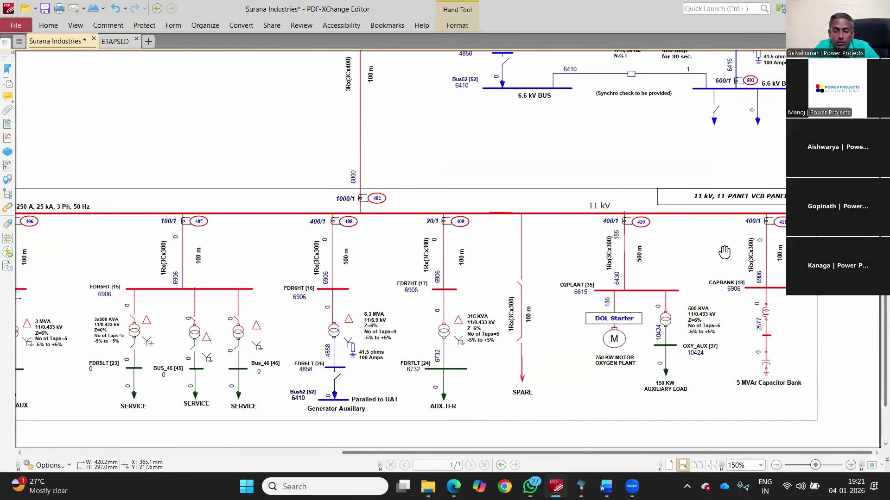
pyautogui.scroll(-2, 749, 239)
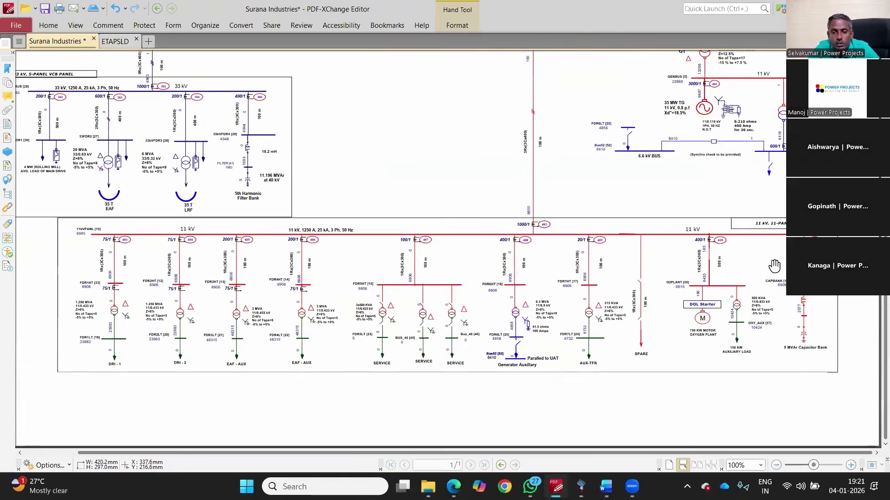
pyautogui.scroll(-1, 774, 266)
pyautogui.scroll(1, 781, 278)
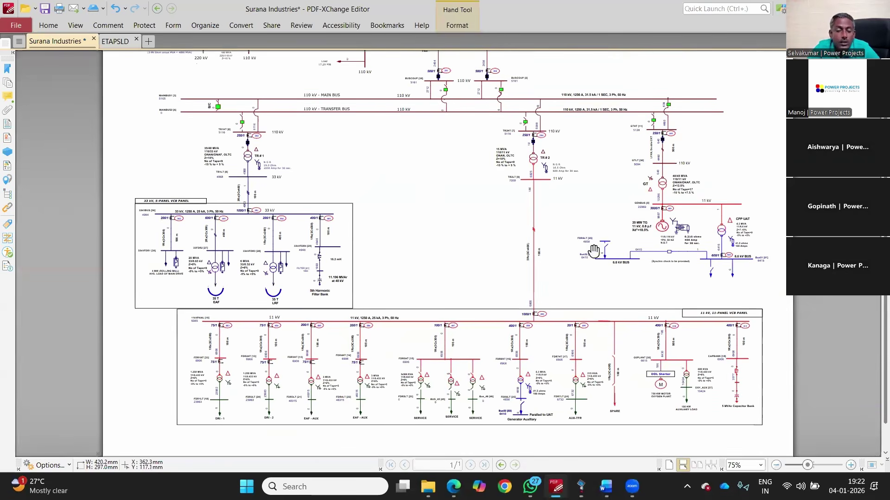
pyautogui.scroll(1, 261, 201)
pyautogui.scroll(2, 261, 201)
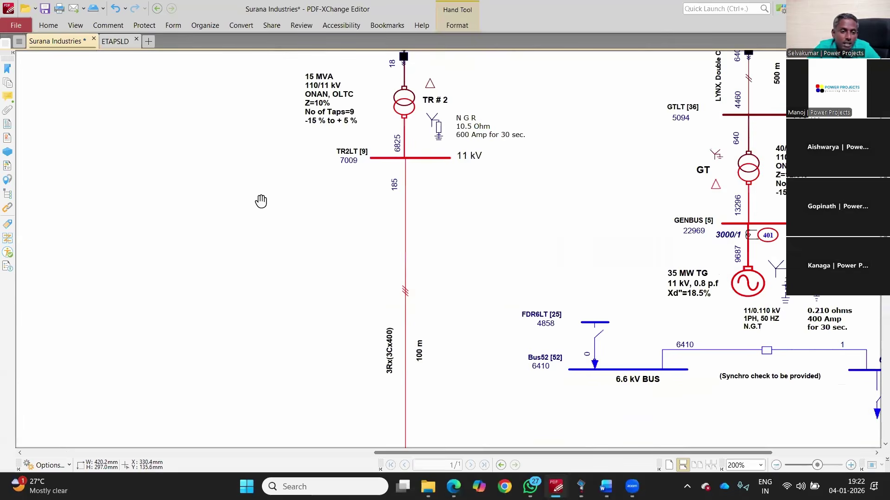
pyautogui.scroll(-1, 88, 240)
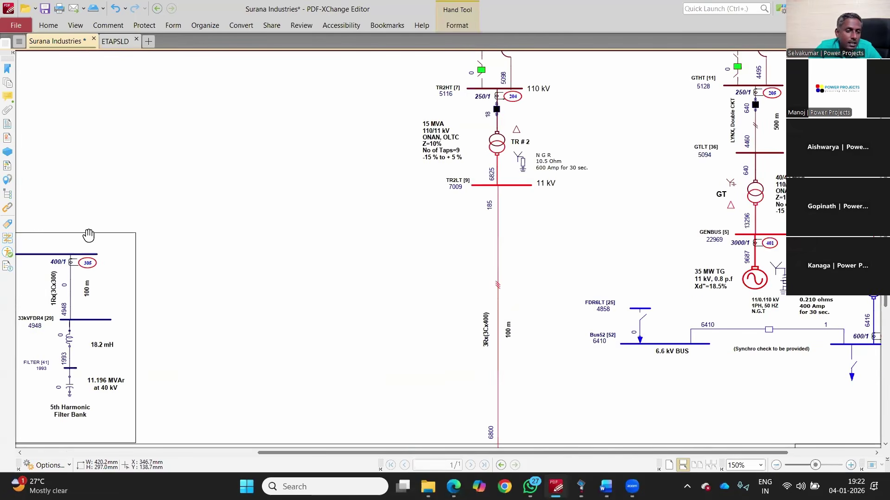
pyautogui.scroll(-1, 195, 210)
pyautogui.scroll(3, 205, 213)
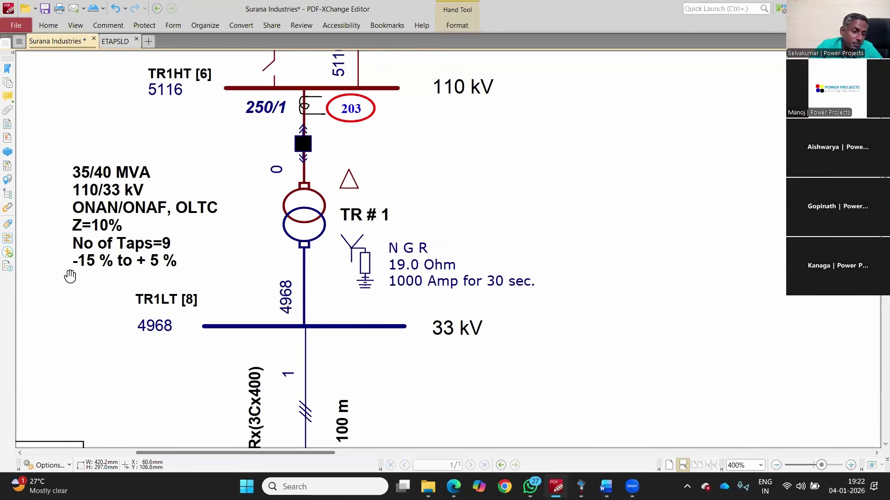
pyautogui.scroll(-5, 154, 272)
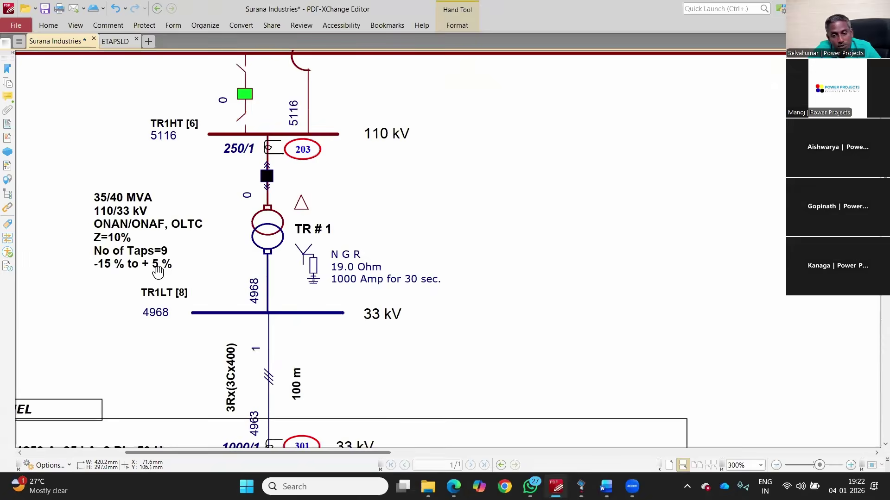
pyautogui.scroll(-2, 657, 242)
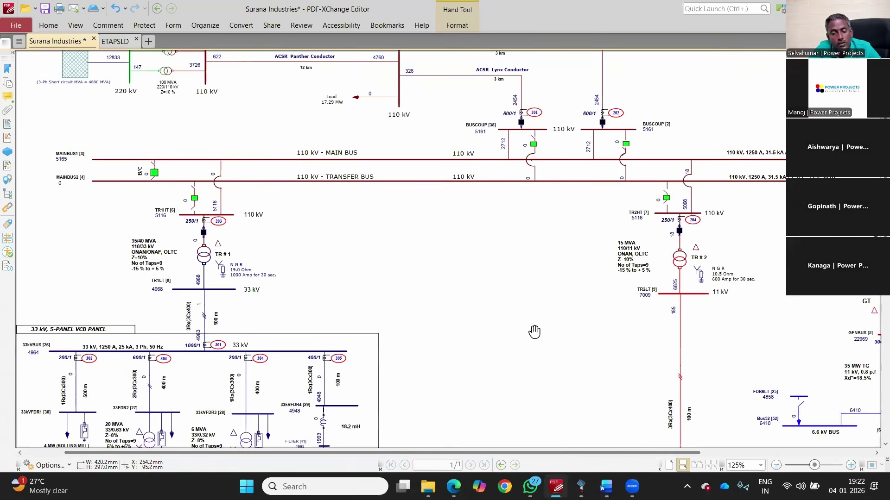
pyautogui.scroll(4, 659, 243)
pyautogui.scroll(-3, 832, 350)
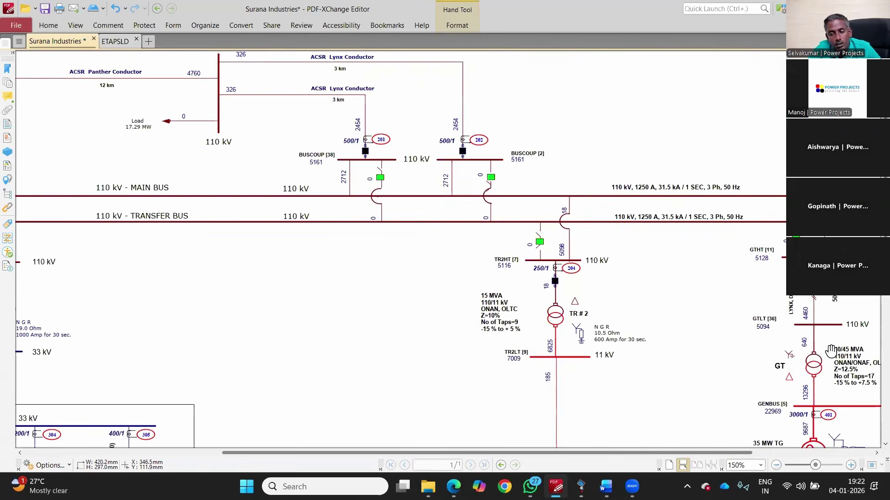
pyautogui.scroll(1, 832, 350)
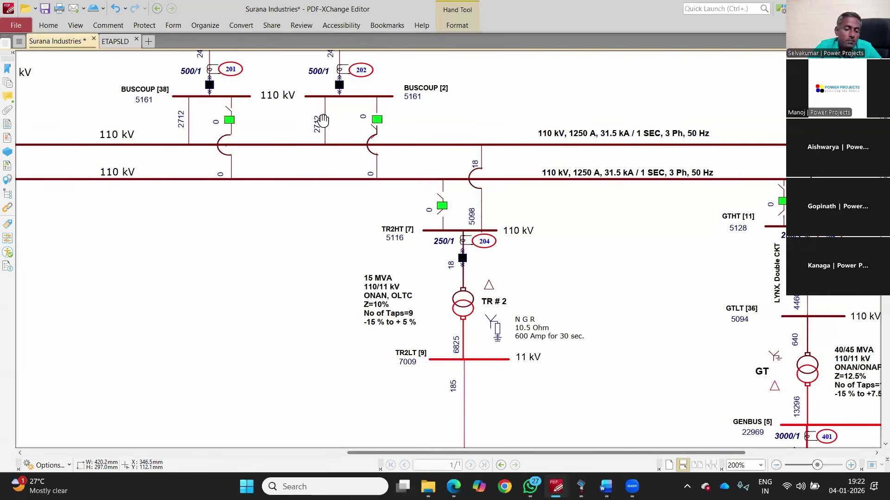
pyautogui.scroll(-2, 323, 120)
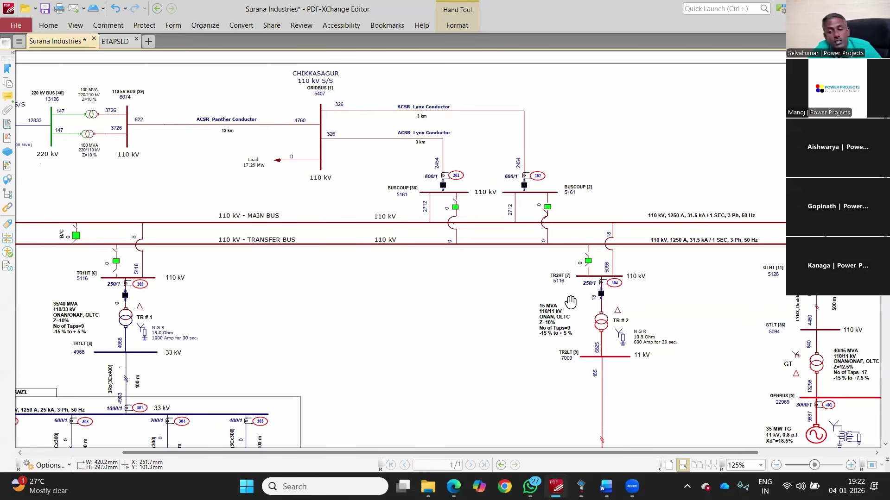
pyautogui.scroll(-3, 570, 302)
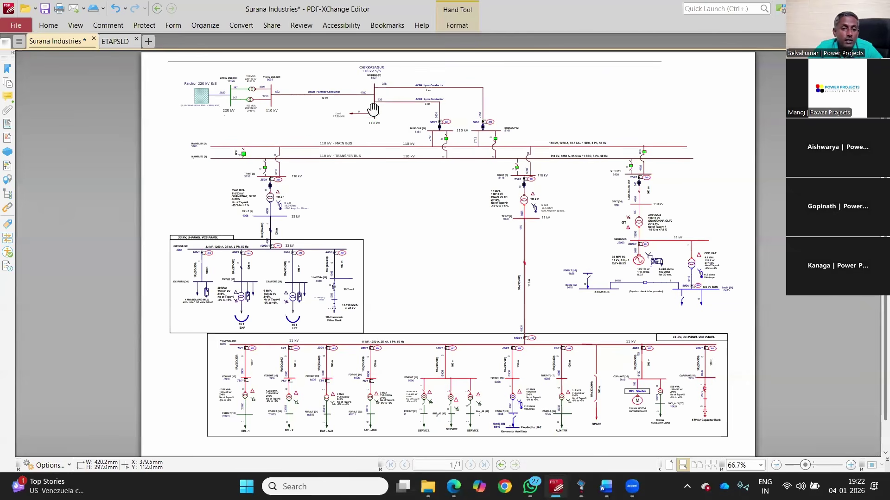
pyautogui.scroll(1, 370, 106)
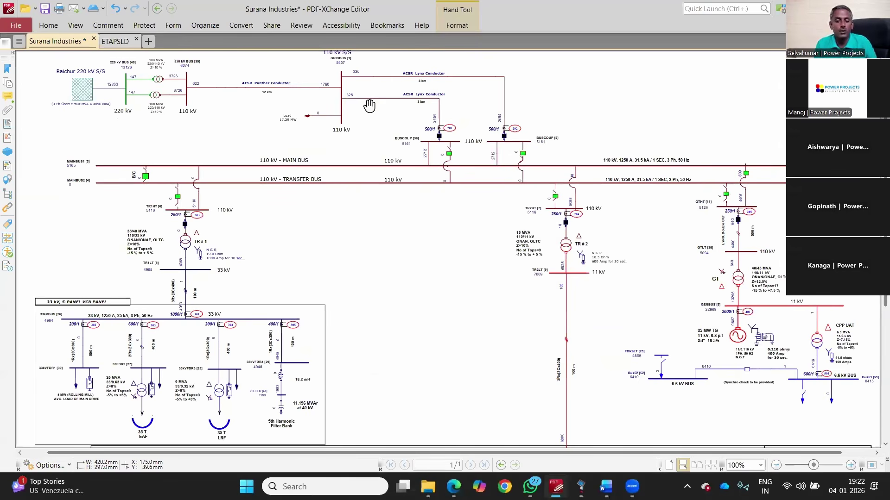
pyautogui.click(606, 484)
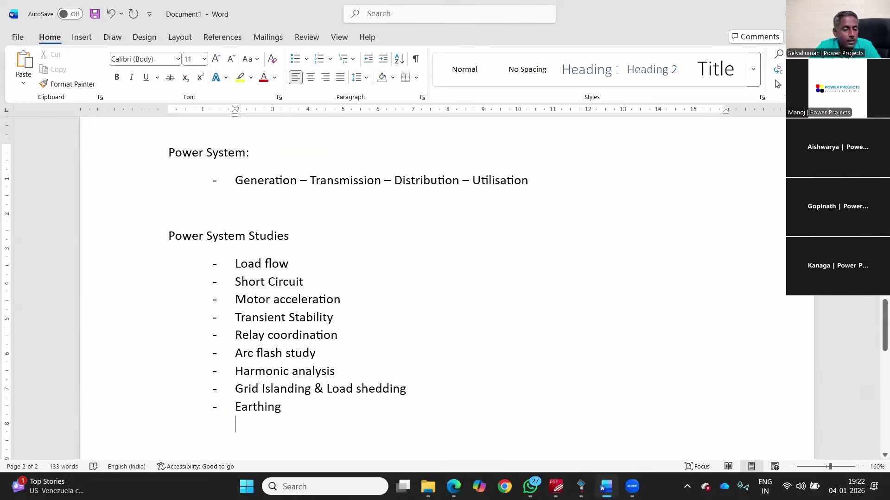
# Step: Add indented Load flow sub-points: Voltage Profile, Equipment loading, Losses and OLTC / DETC
pyautogui.click(307, 264)
pyautogui.press('Return')
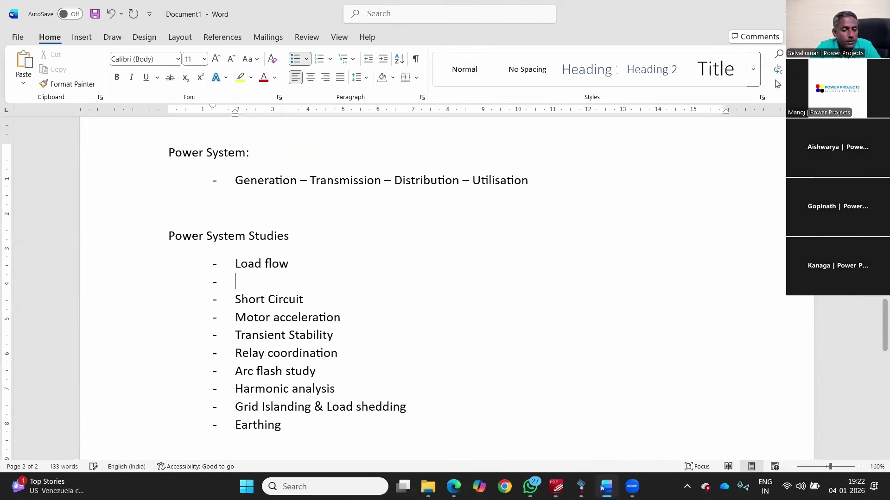
pyautogui.press('Tab')
pyautogui.write('Voltag')
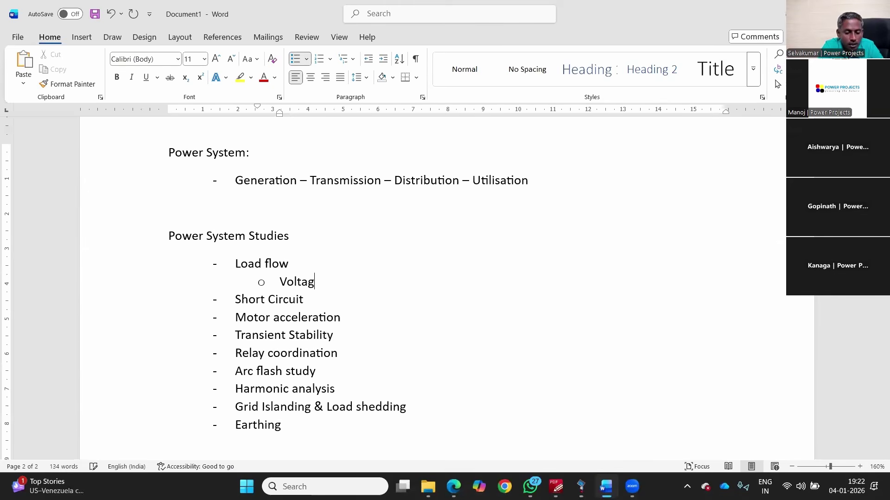
pyautogui.write('e Profile')
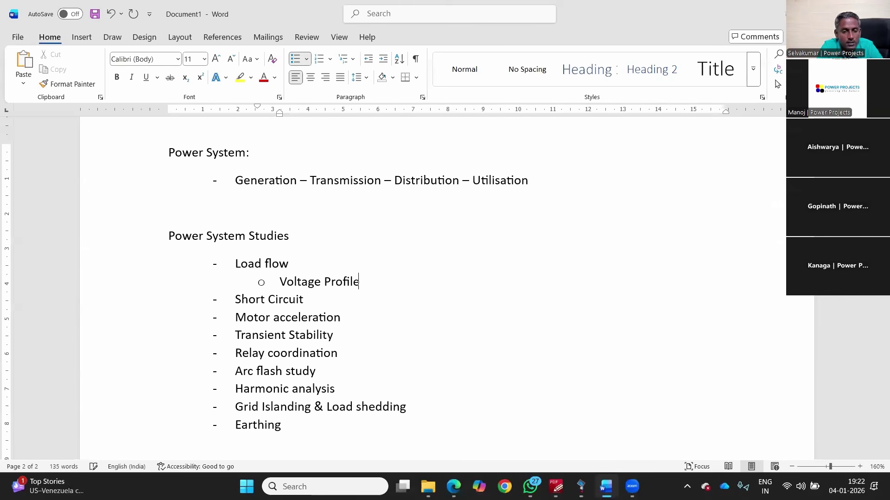
pyautogui.press('Return')
pyautogui.write('Equi')
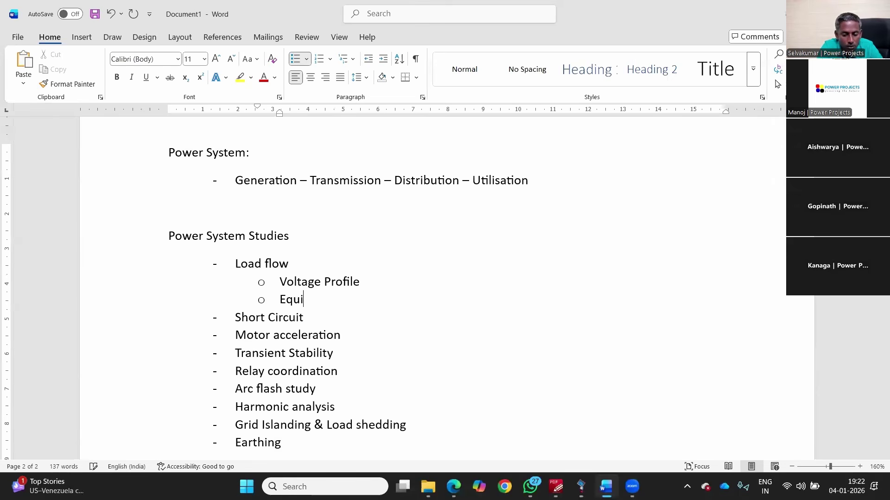
pyautogui.write('pment loading')
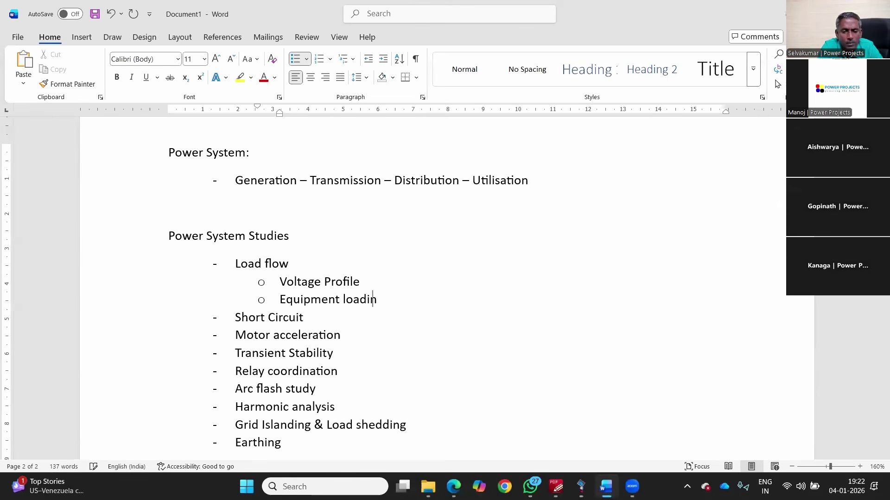
pyautogui.press('Return')
pyautogui.write('Losses')
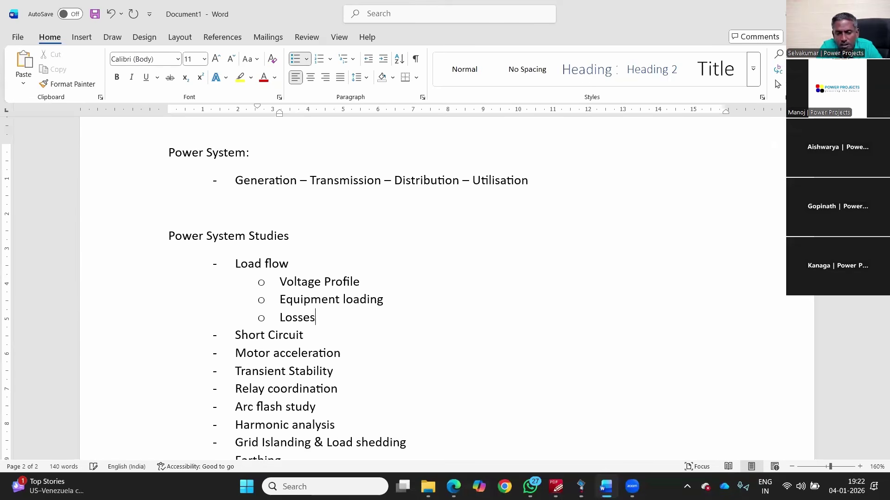
pyautogui.press('Return')
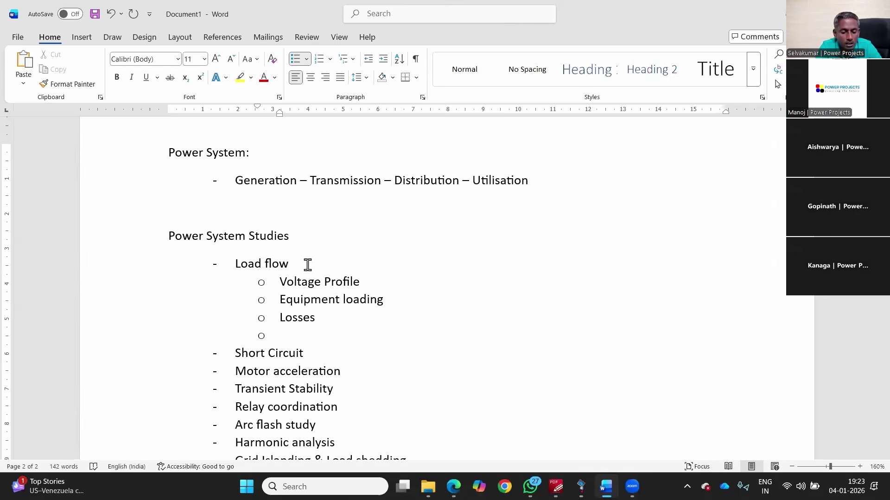
pyautogui.write('OLTC / DETC')
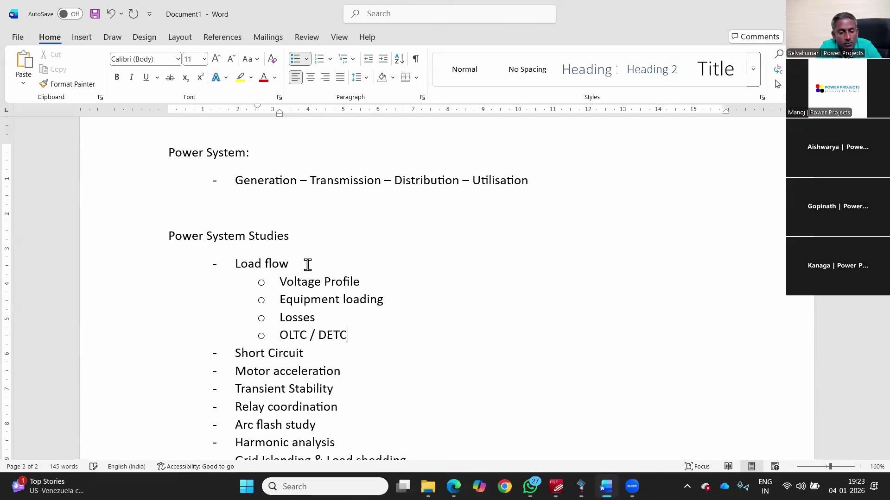
pyautogui.press('Return')
# Step: Continue with OLTC Range, Power factor correction, Generator Terminal Voltage and Optimal configuration
pyautogui.write('OLTC ')
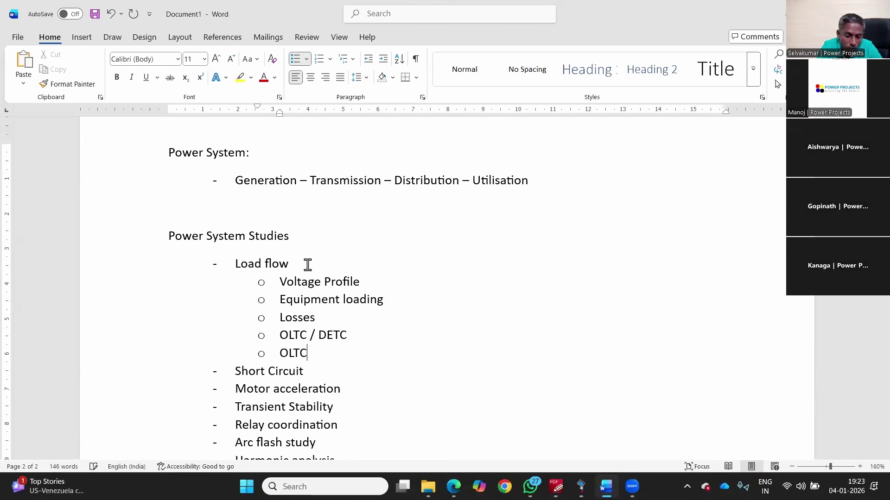
pyautogui.write('Range')
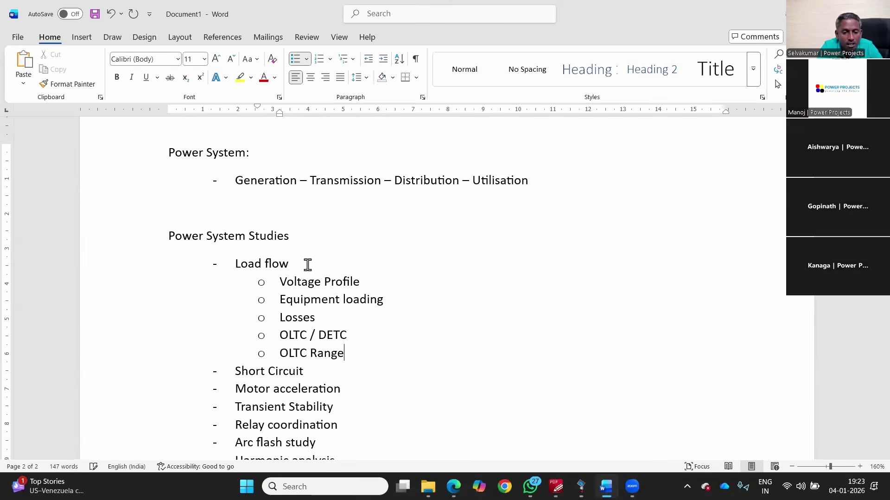
pyautogui.press('Return')
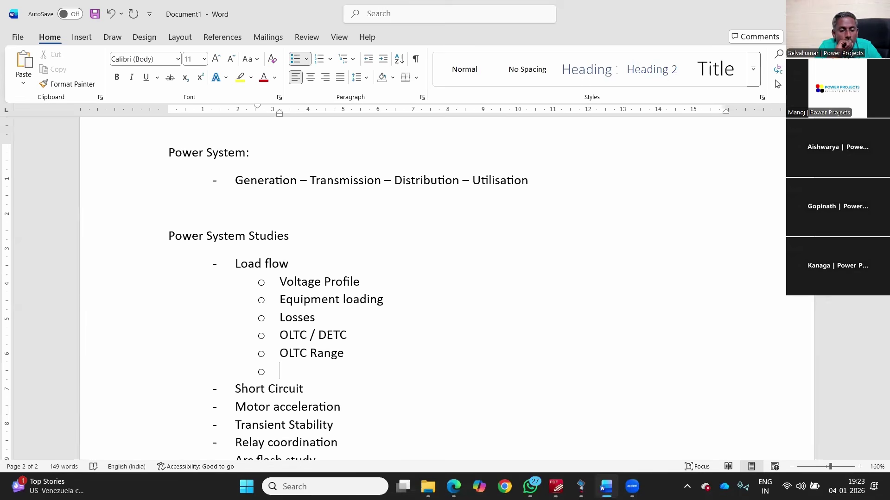
pyautogui.write('Power fact')
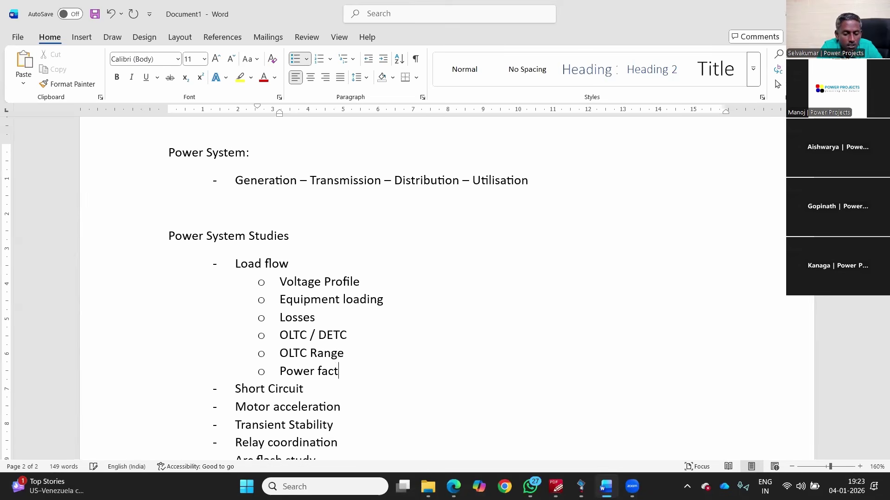
pyautogui.write('or corr')
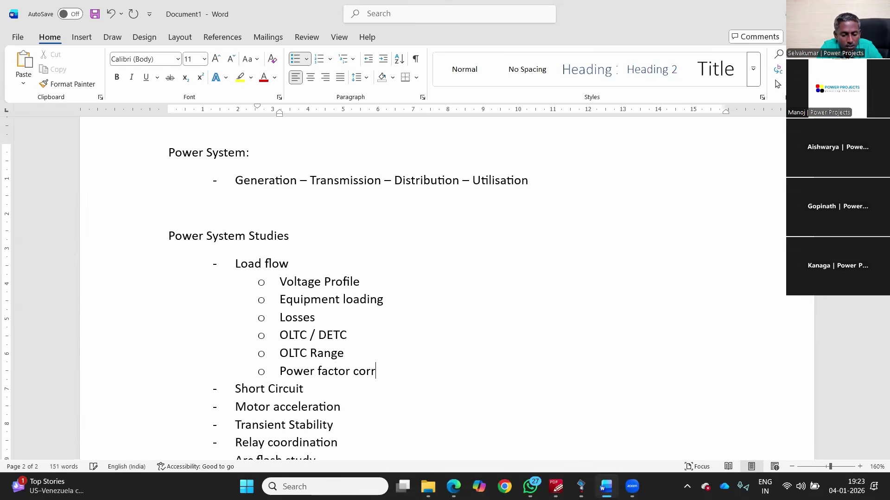
pyautogui.write('ection')
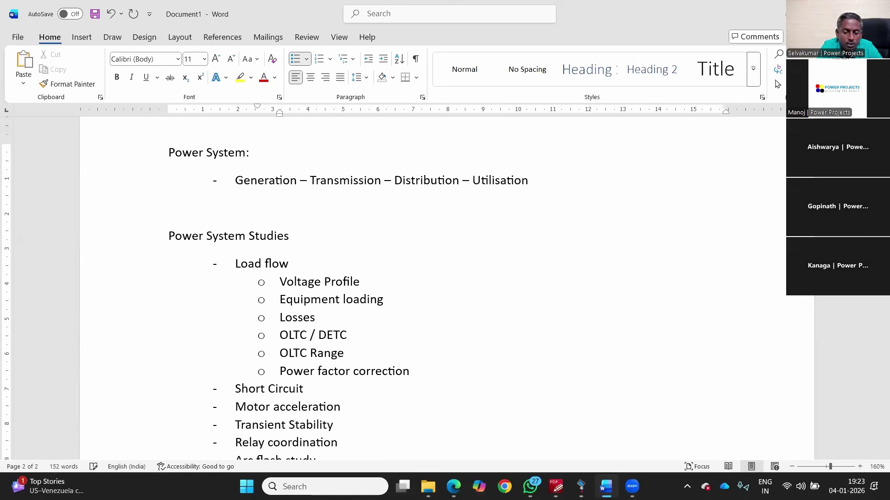
pyautogui.press('Return')
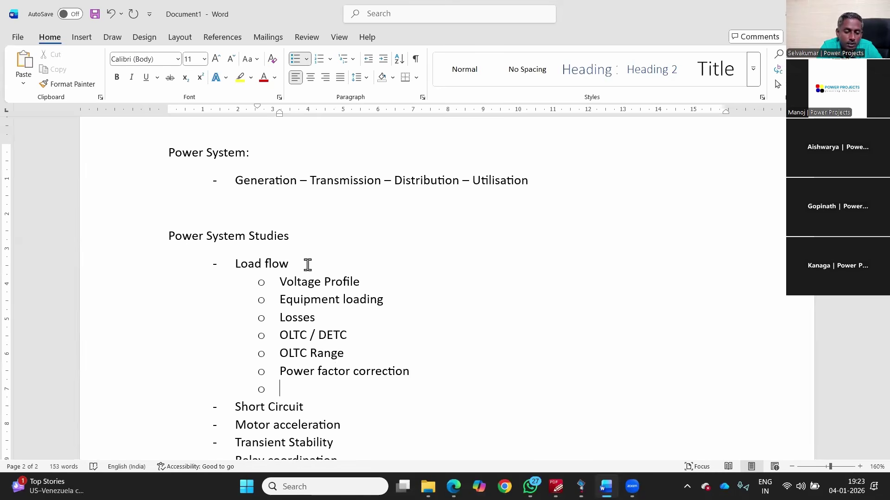
pyautogui.write('Generator Terminal Voltage')
pyautogui.press('Return')
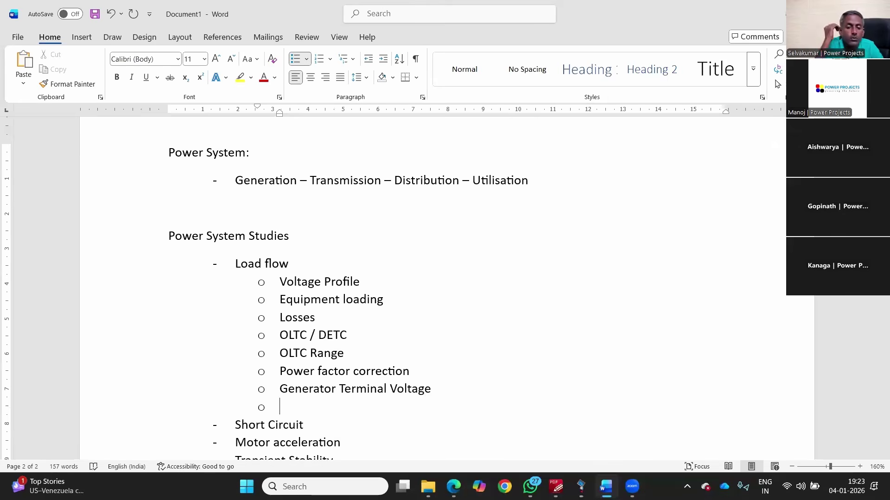
pyautogui.scroll(-3, 333, 256)
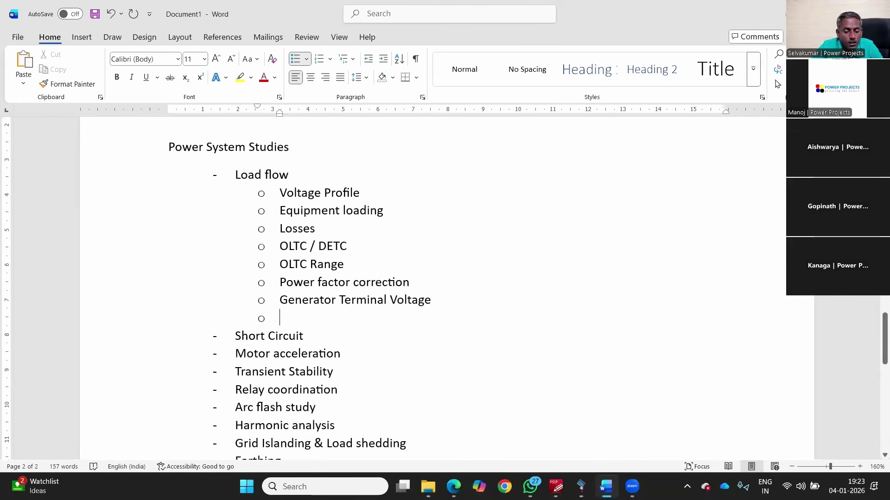
pyautogui.write('Optimal ')
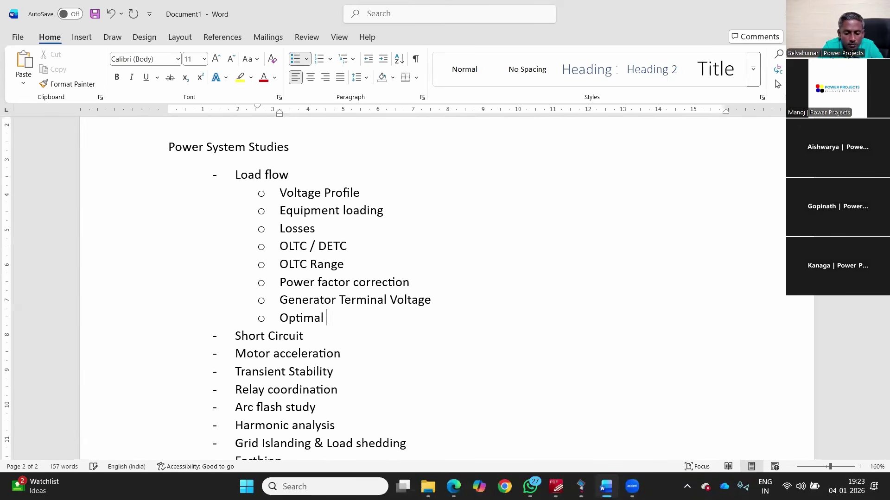
pyautogui.write('configuration')
pyautogui.press('Return')
# Step: Add 'N-1 Contingency' (fixing the spelling) and begin 'How the generator to be scheduled so that'
pyautogui.write('N-1 Contigency')
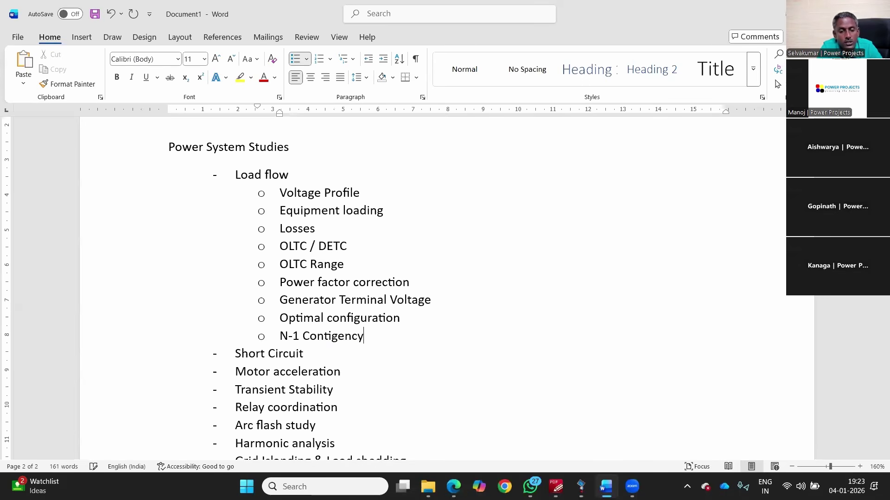
pyautogui.press('Return')
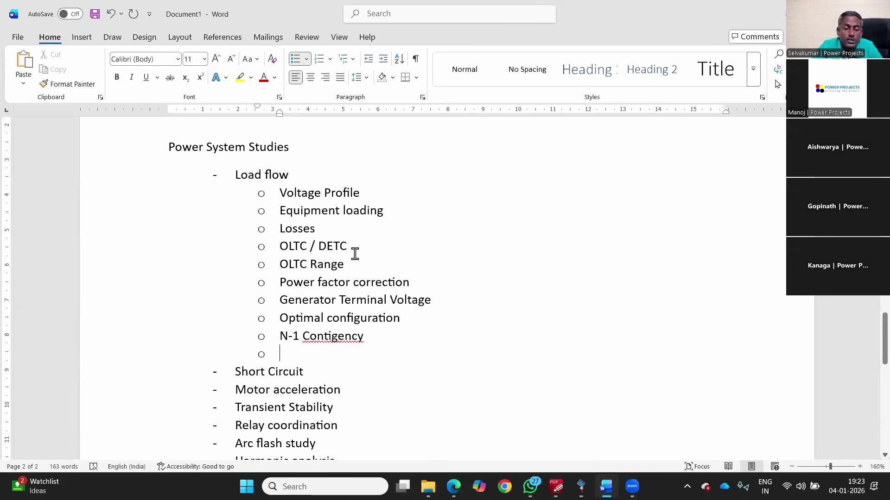
pyautogui.rightClick(338, 335)
pyautogui.click(336, 128)
pyautogui.click(297, 352)
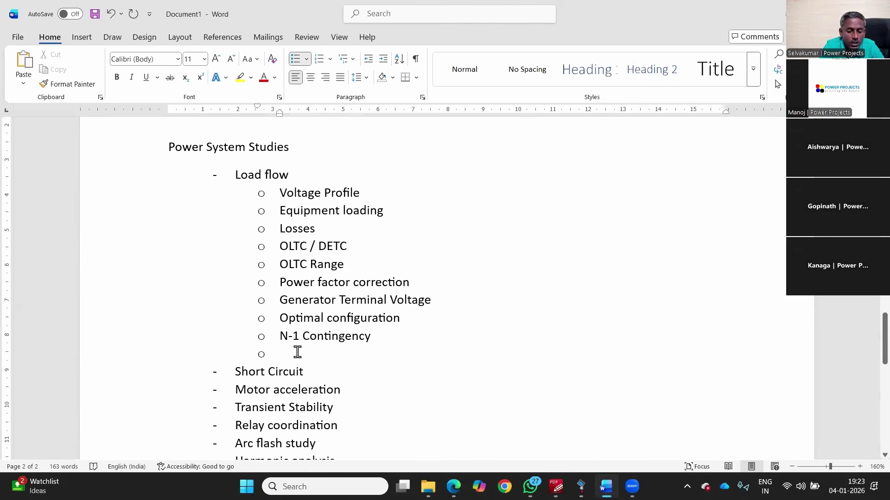
pyautogui.write('How the generator to be scheduled')
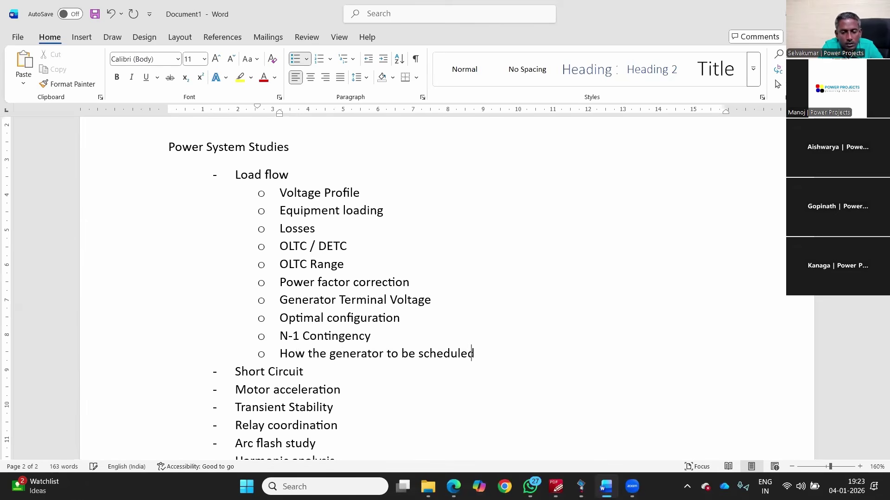
pyautogui.write(' so ')
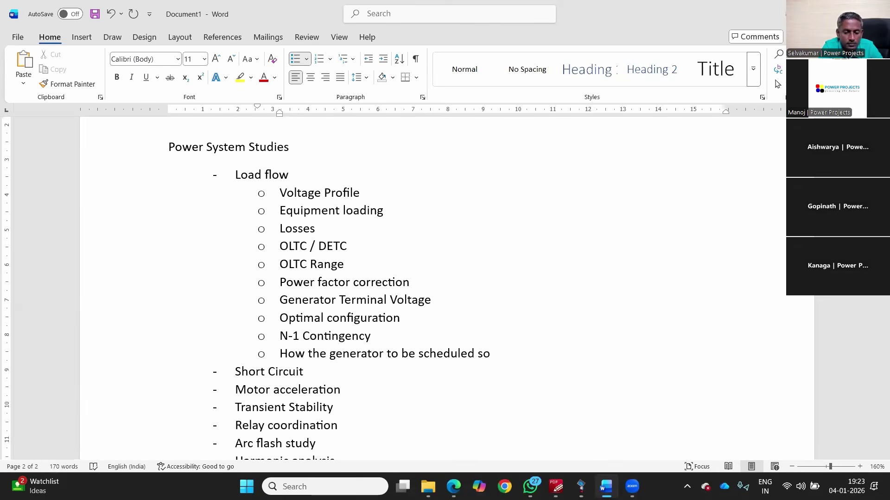
pyautogui.write('that')
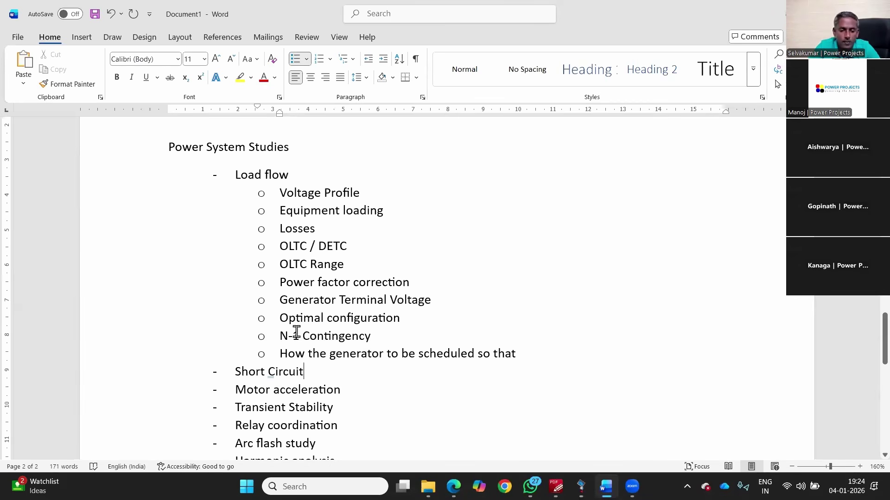
# Step: Add the Short Circuit sub-point 'SC Withstand capability - 33 kV, 11 kV, 6.6 kV, 0.415 kV'
pyautogui.press('Return')
pyautogui.press('Tab')
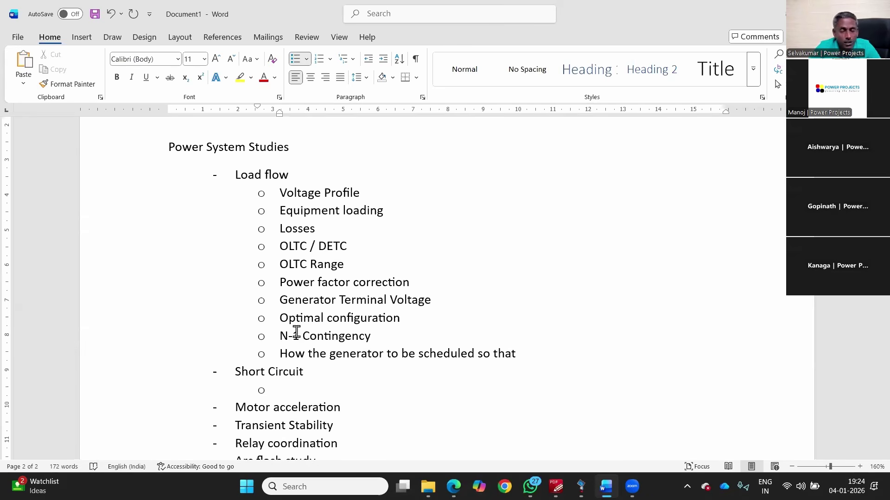
pyautogui.write('S')
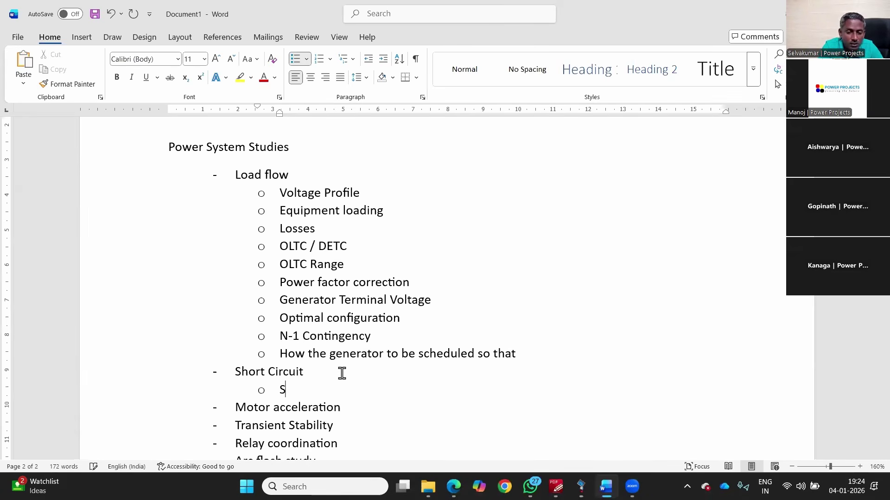
pyautogui.write('C With')
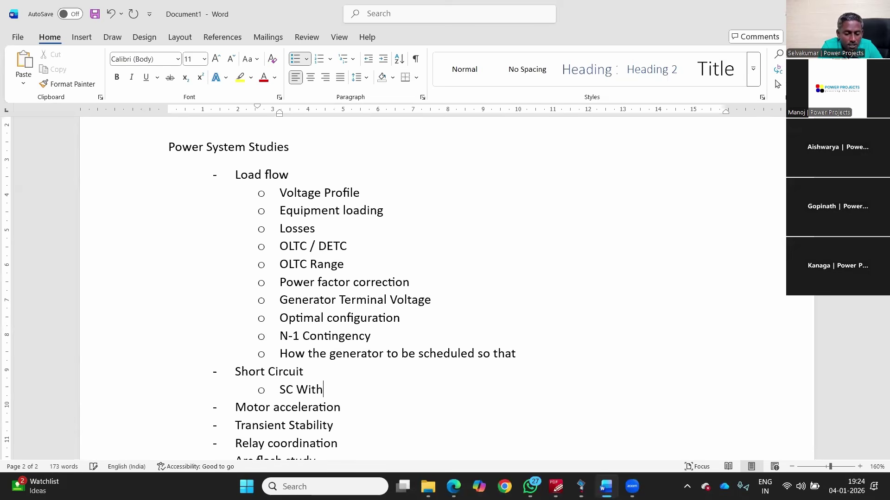
pyautogui.write('stand capab')
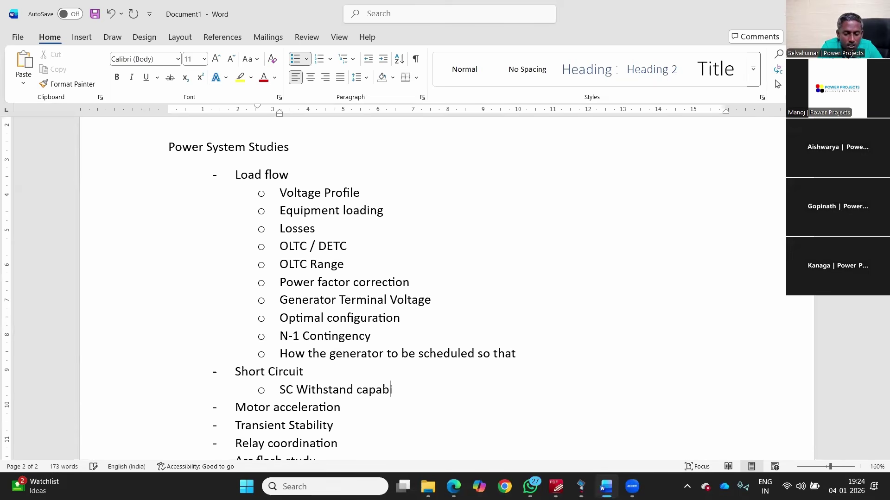
pyautogui.write('ility')
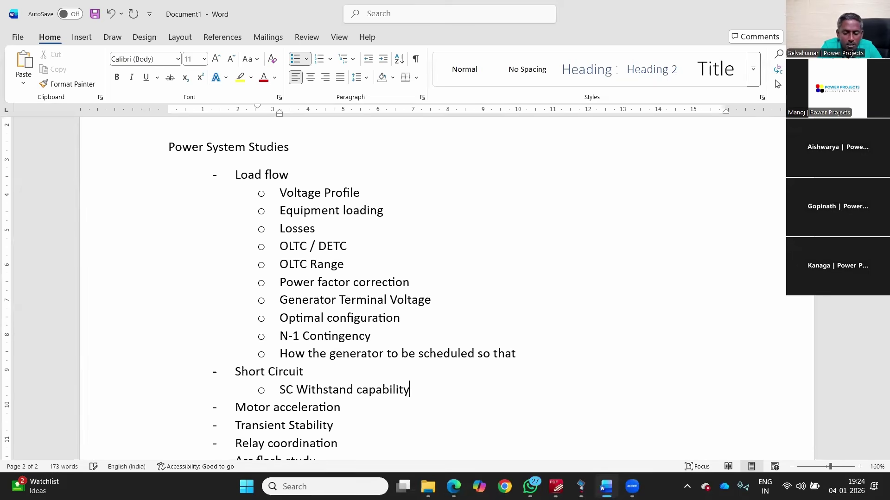
pyautogui.write(' - 33 kV,')
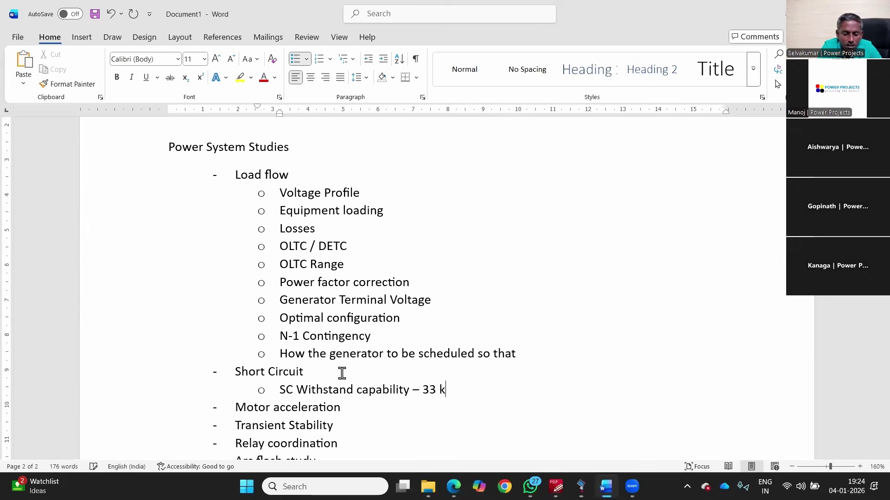
pyautogui.write(' 11 ')
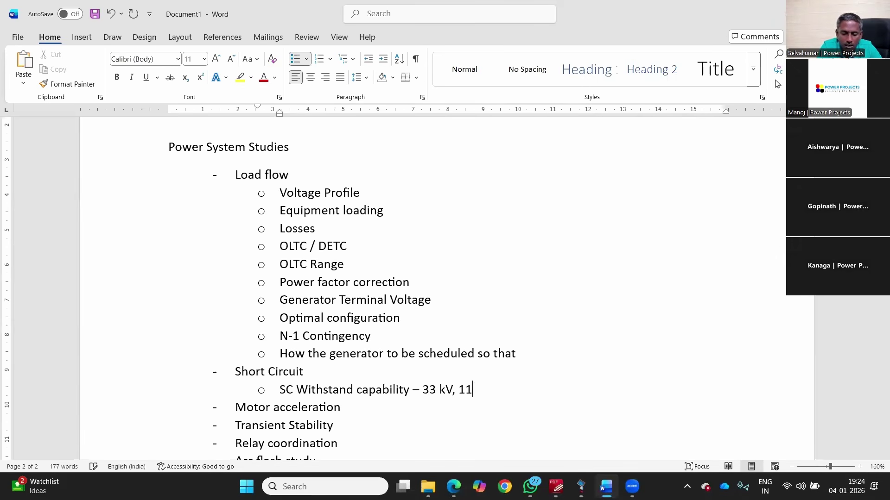
pyautogui.write('kV, 6')
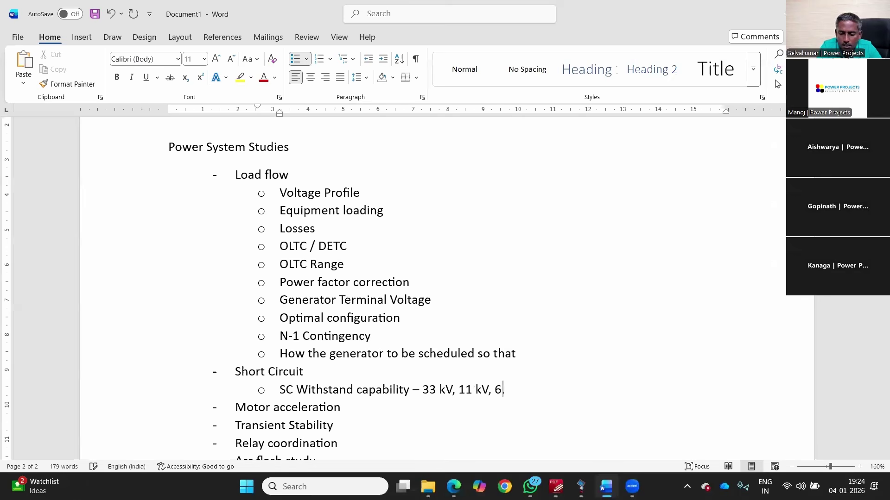
pyautogui.write('.6 kV, 0.415')
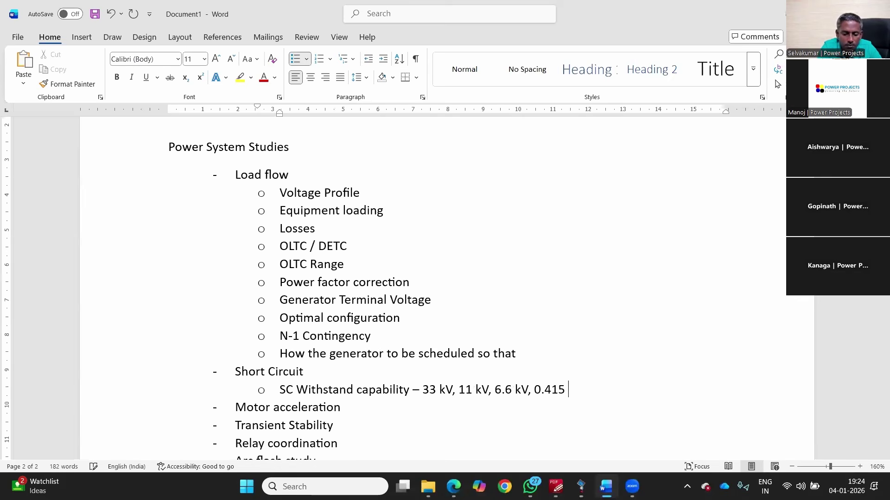
pyautogui.write(' kV')
# Step: Add 'Breaking . Making, DC Interrupting capability' with spelling corrected, then 'Overvoltage during SC'
pyautogui.press('Return')
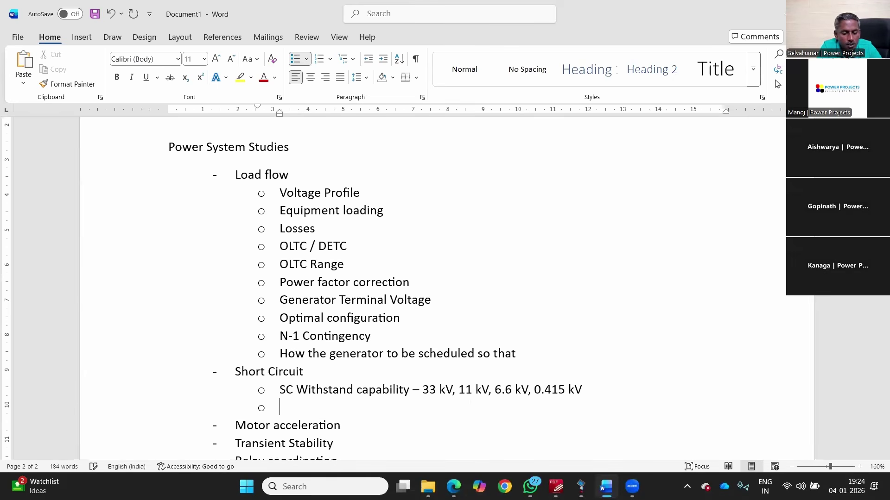
pyautogui.write('Brea')
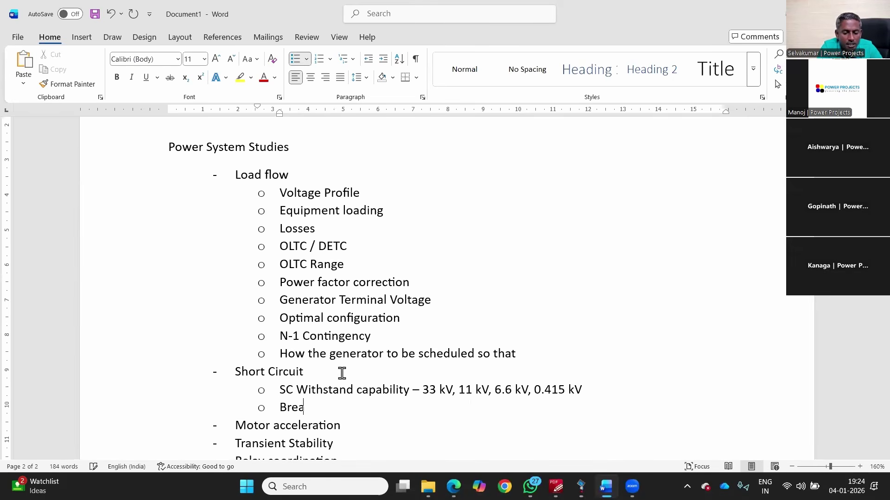
pyautogui.write('king . Making, DC Interuppting capability')
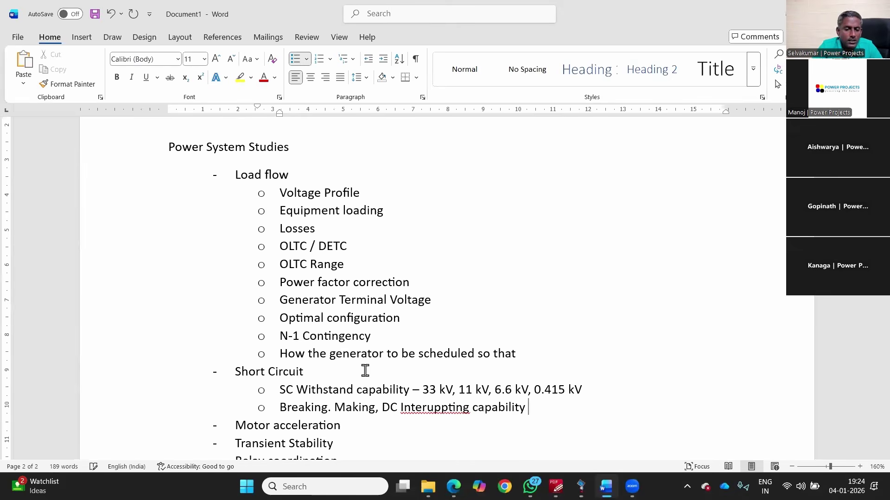
pyautogui.rightClick(436, 409)
pyautogui.click(394, 193)
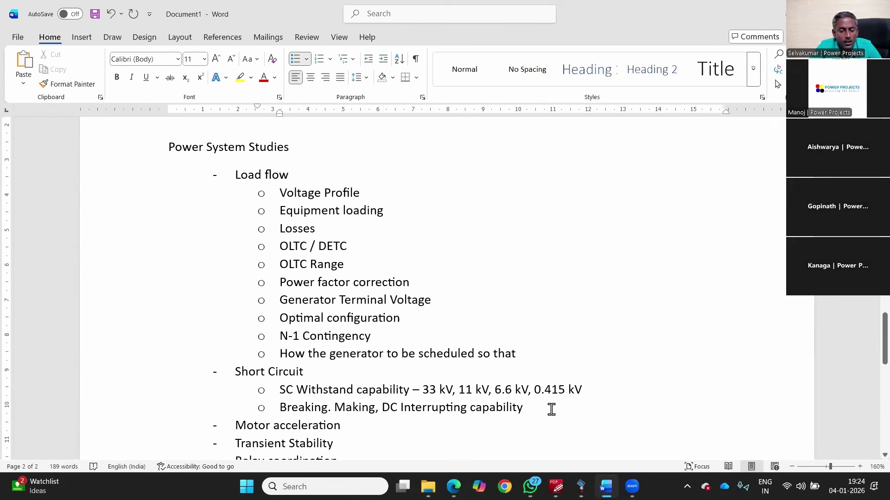
pyautogui.press('Return')
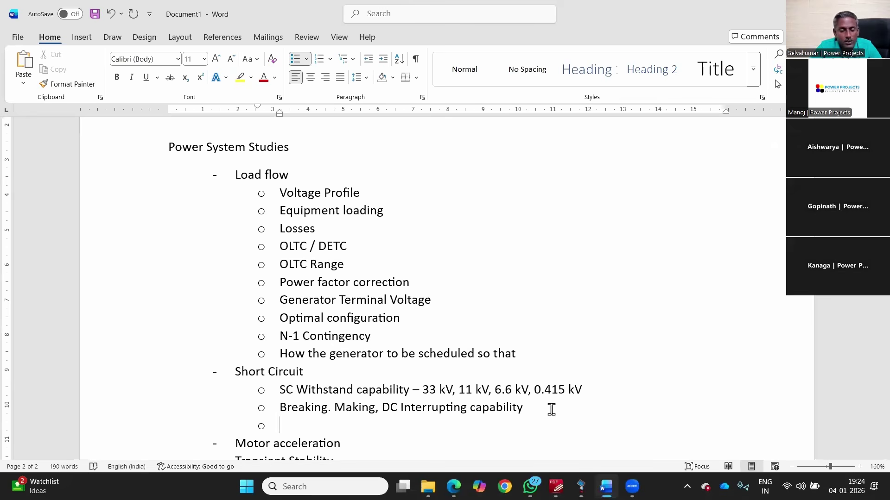
pyautogui.write('Overvoltage di')
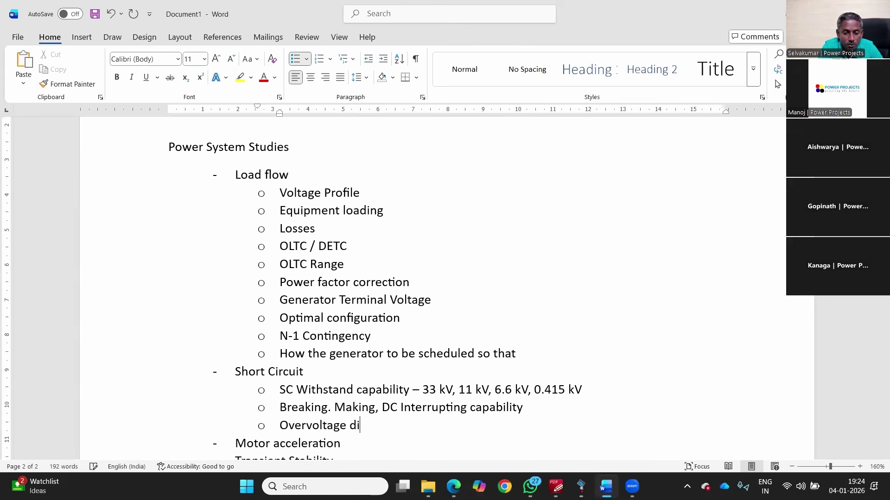
pyautogui.press('BackSpace')
pyautogui.write('uring SC')
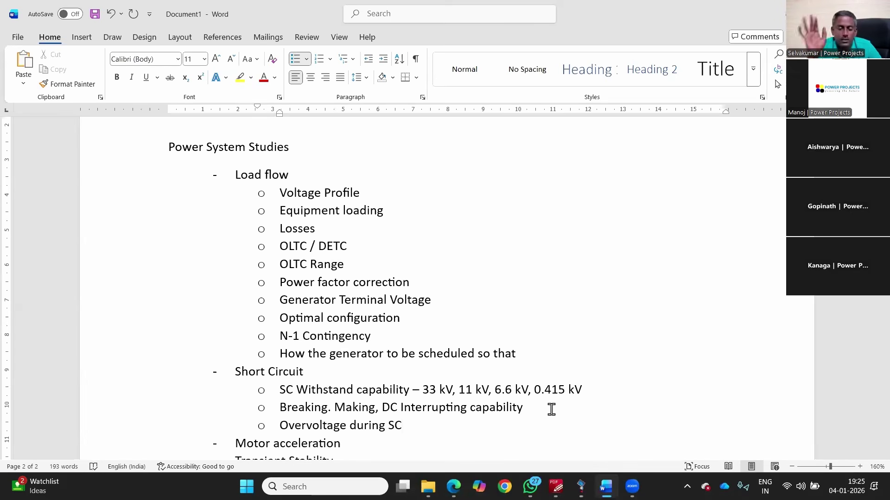
pyautogui.click(556, 486)
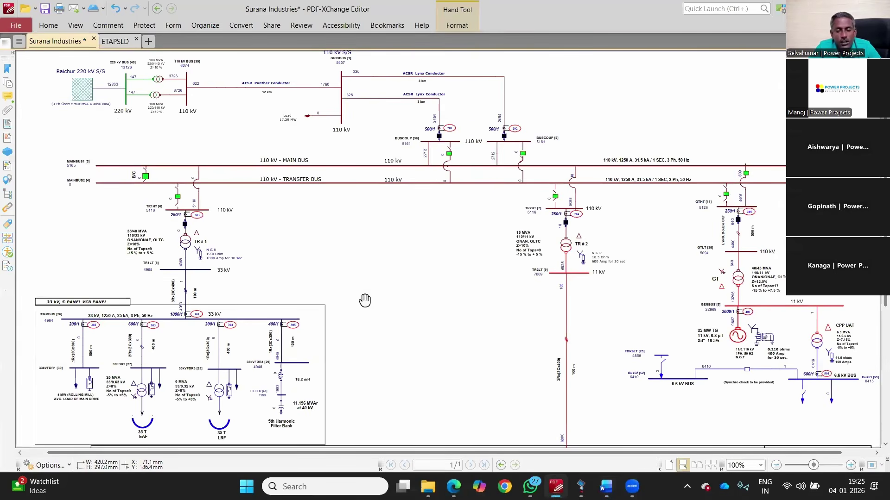
# Step: Zoom in and out on the diagram to examine the transformers and the 33 kV panel
pyautogui.scroll(3, 255, 405)
pyautogui.scroll(-3, 257, 413)
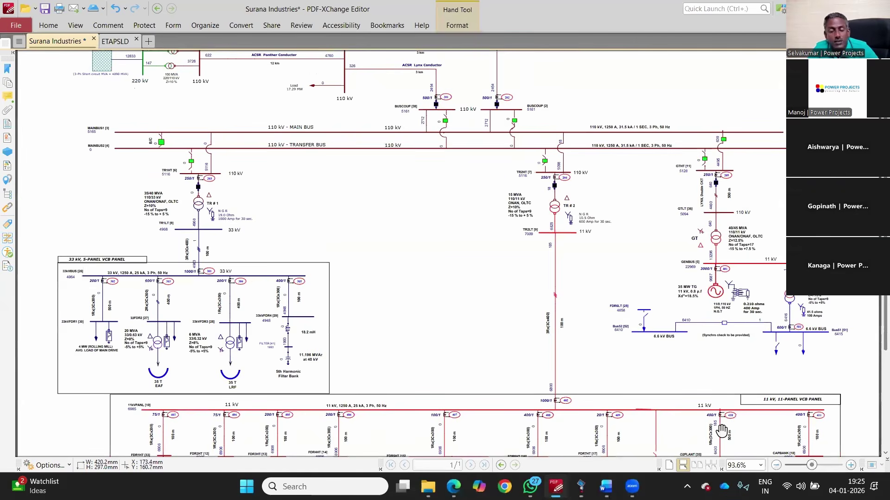
pyautogui.scroll(1, 532, 372)
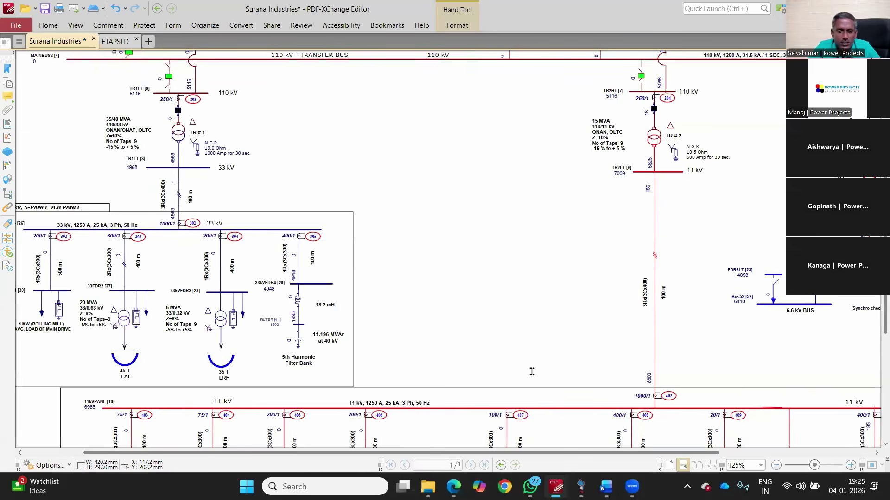
pyautogui.scroll(1, 315, 283)
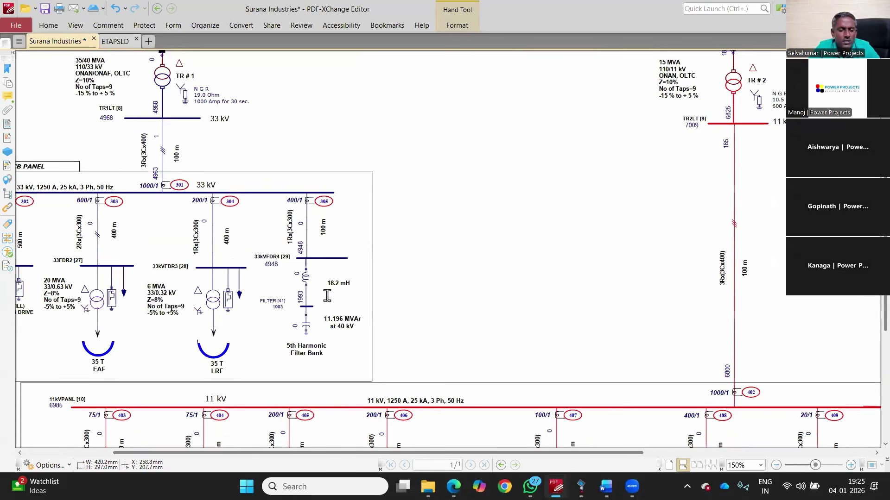
pyautogui.scroll(-2, 307, 390)
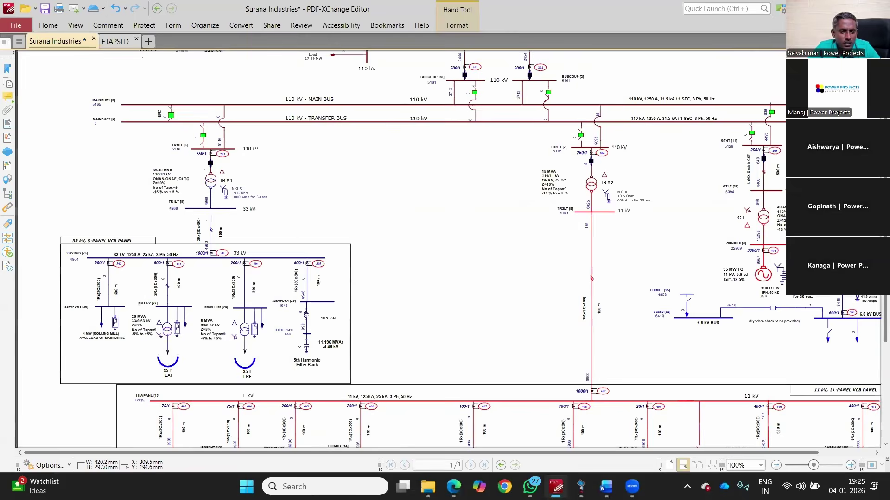
# Step: Under Motor acceleration, add the sub-point '750 kW motor is able to start'
pyautogui.scroll(-1, 307, 389)
pyautogui.hotkey('alt', 'Tab')
pyautogui.scroll(-1, 359, 314)
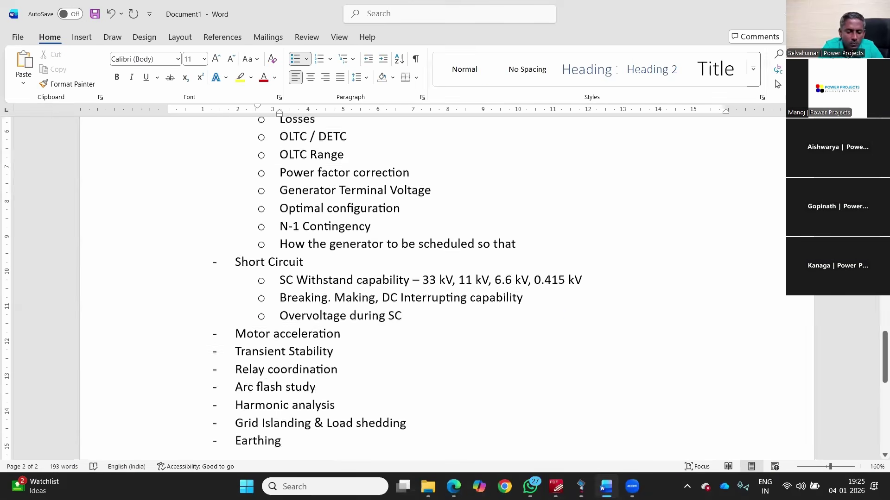
pyautogui.click(359, 314)
pyautogui.press('Return')
pyautogui.press('Tab')
pyautogui.write('750 kW motor is abl')
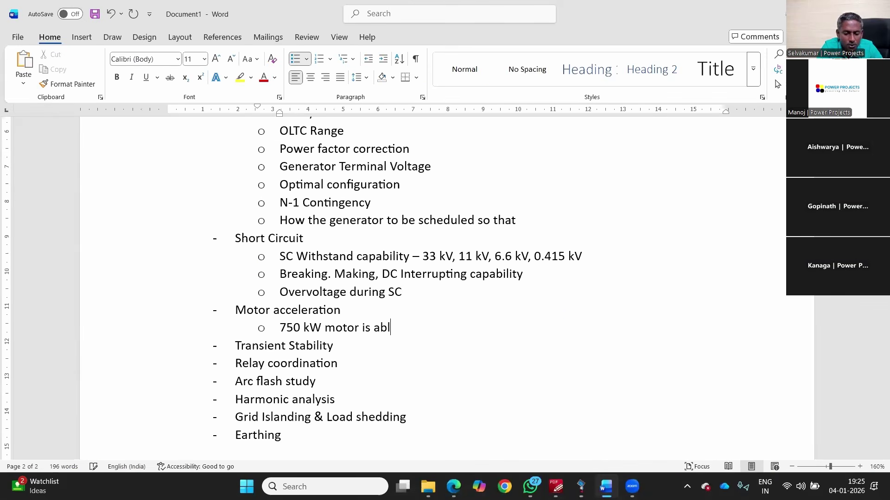
pyautogui.write('e to start')
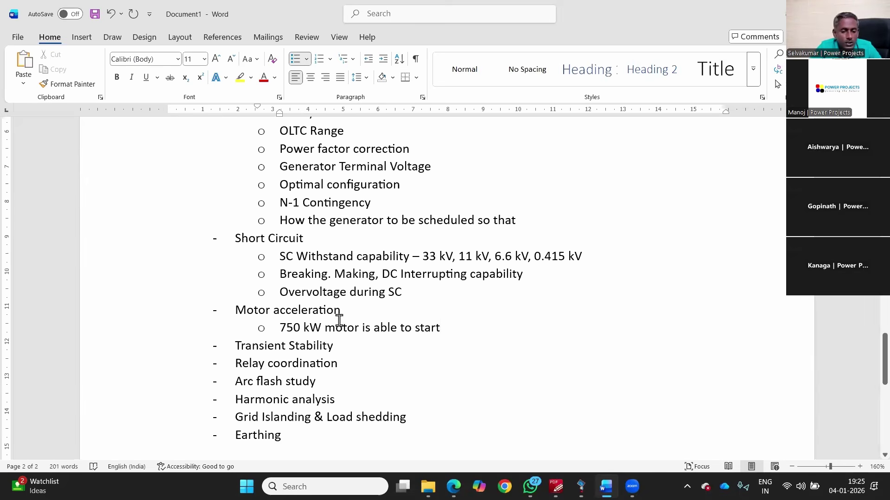
# Step: Under Transient Stability, add the sub-point 'Fault in 220 kV, or 110 kV or 33 kV'
pyautogui.click(351, 353)
pyautogui.press('Return')
pyautogui.press('Tab')
pyautogui.write('Fault in ')
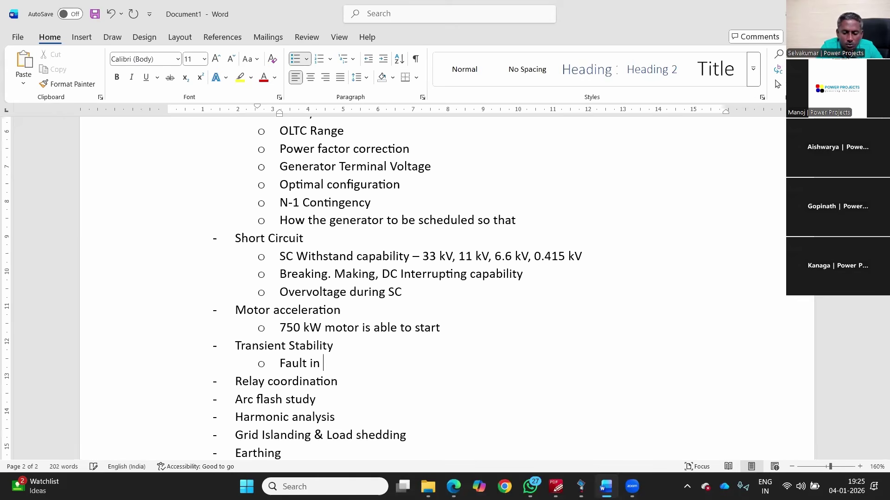
pyautogui.write('220 kV, or')
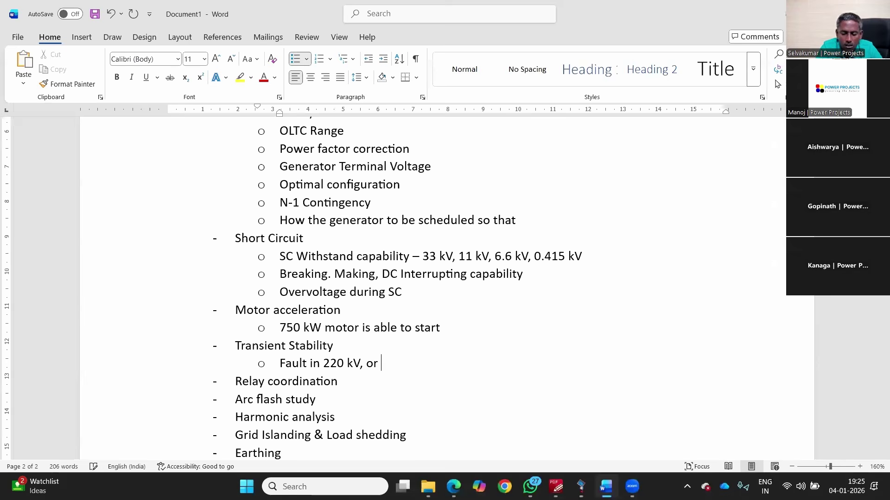
pyautogui.write('110 kV or 33 kV')
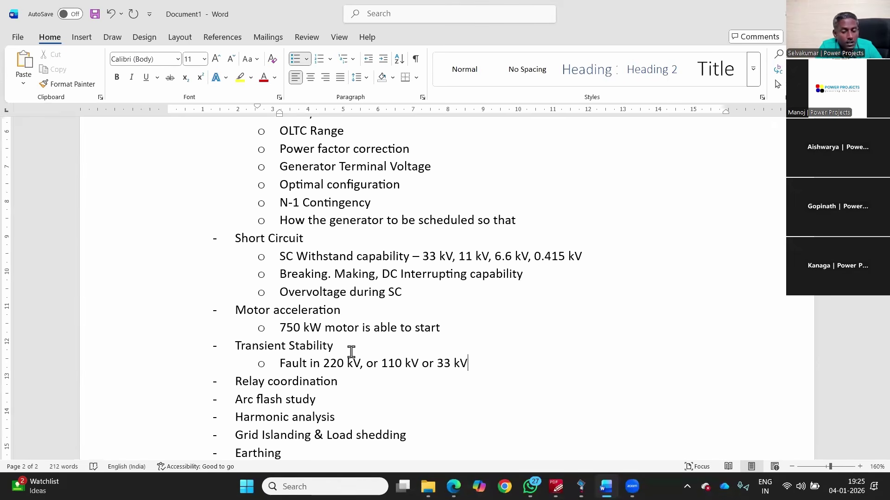
pyautogui.click(732, 285)
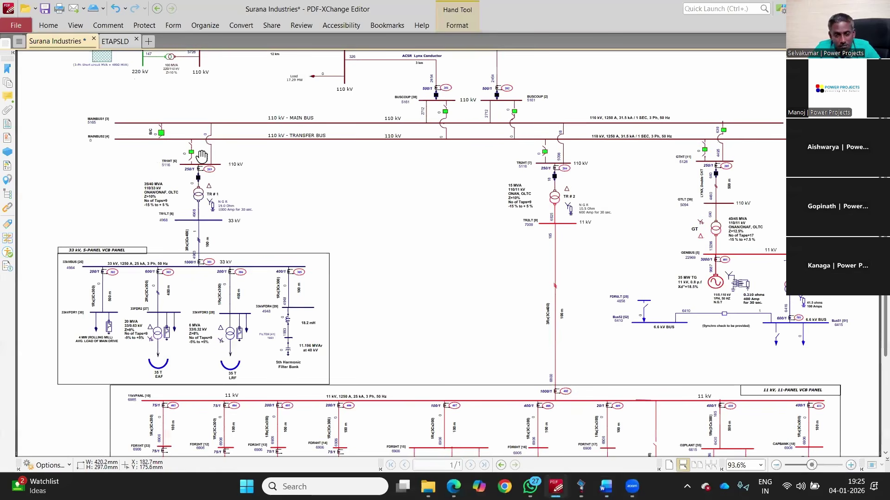
# Step: Scroll the diagram up to the Raichur and Chikkasagur substations, then return to the Word notes
pyautogui.scroll(3, 201, 156)
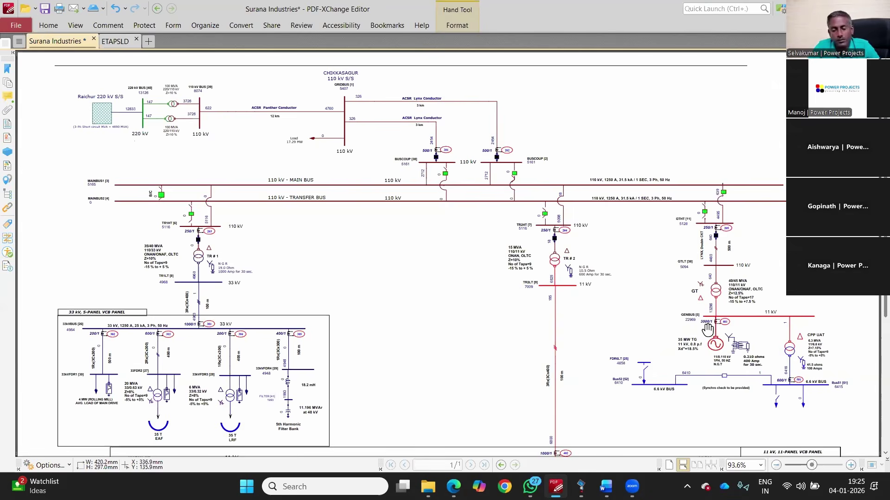
pyautogui.hotkey('alt', 'Tab')
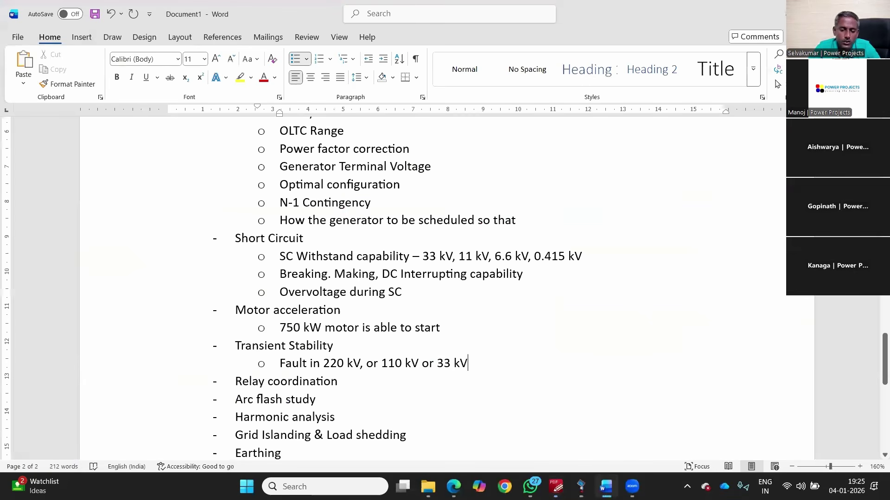
pyautogui.write('- ')
pyautogui.write('Critcal CLear')
pyautogui.write('ing Time')
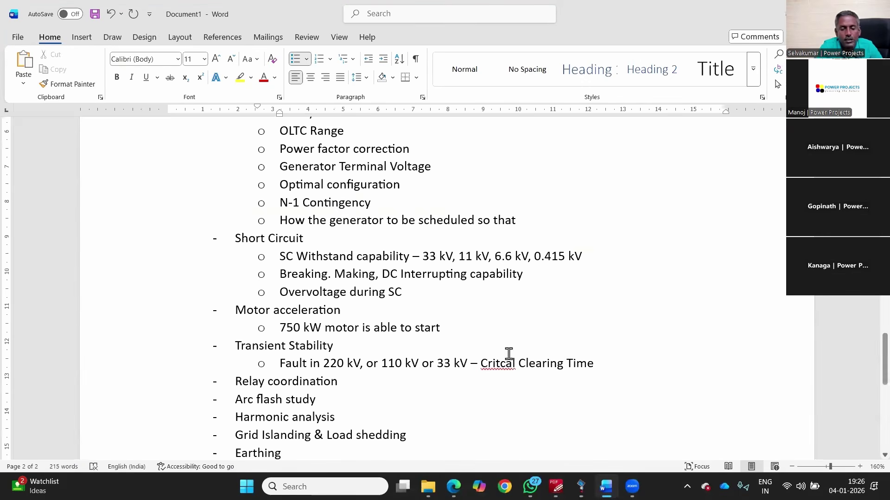
pyautogui.rightClick(499, 363)
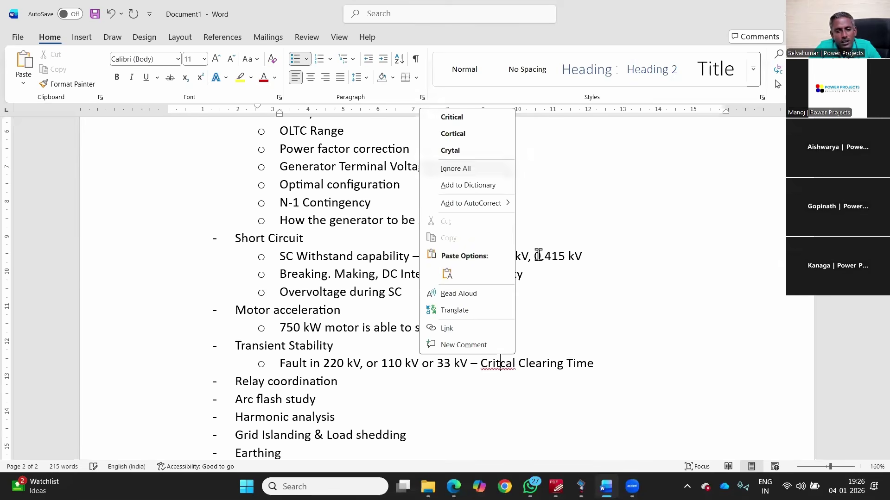
pyautogui.press('Down')
pyautogui.press('Return')
pyautogui.scroll(-1, 385, 336)
pyautogui.click(382, 338)
pyautogui.press('Return')
pyautogui.press('Tab')
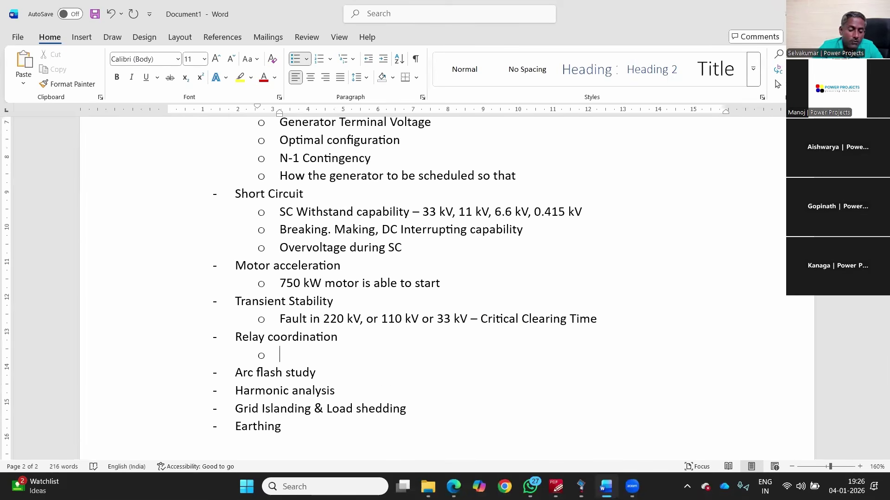
pyautogui.write('Isolate t')
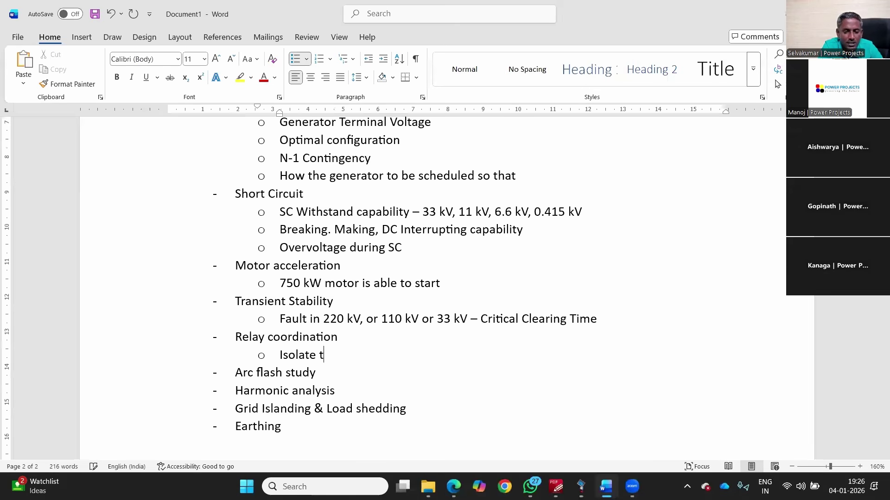
pyautogui.write('he fault')
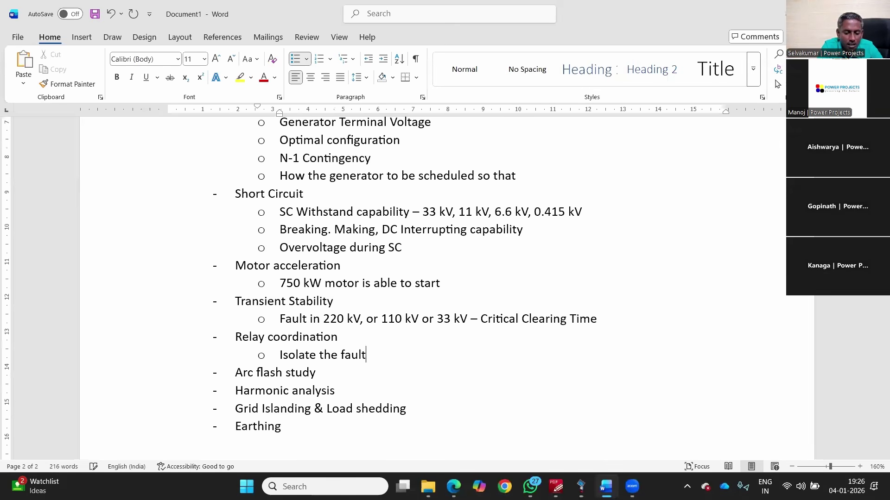
pyautogui.write(' asap')
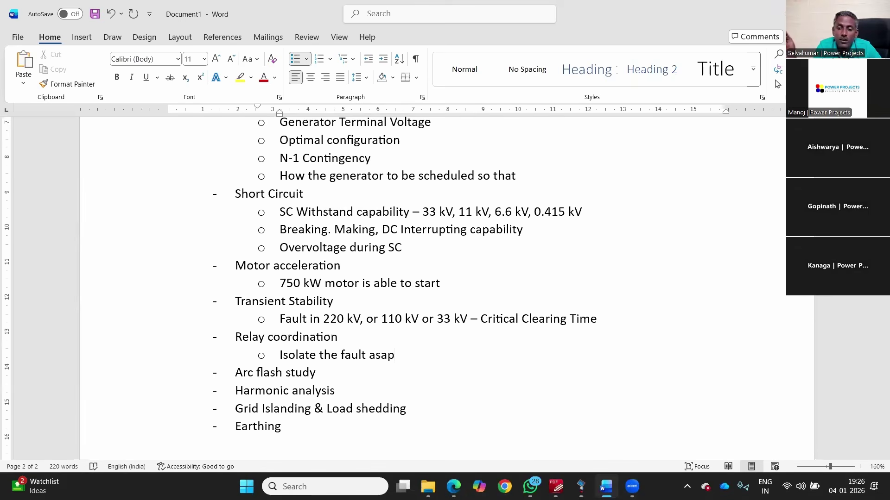
pyautogui.moveTo(405, 213); pyautogui.dragTo(262, 213)
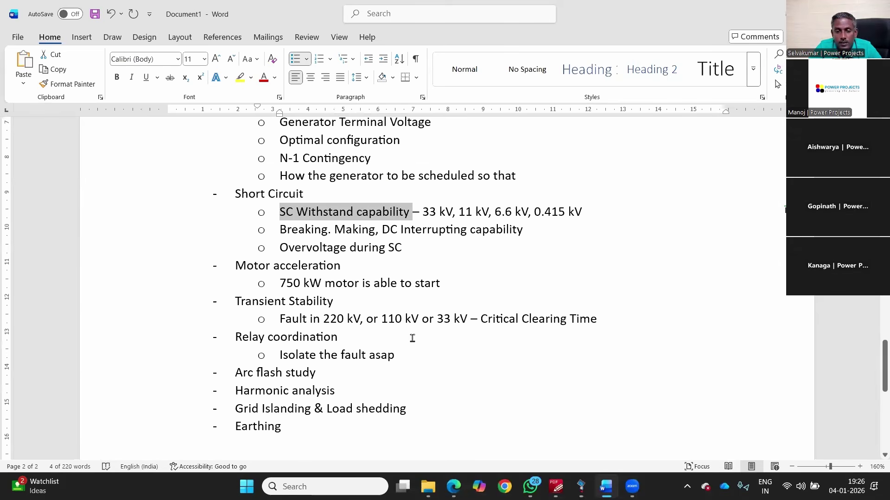
pyautogui.click(420, 360)
pyautogui.tripleClick(321, 356)
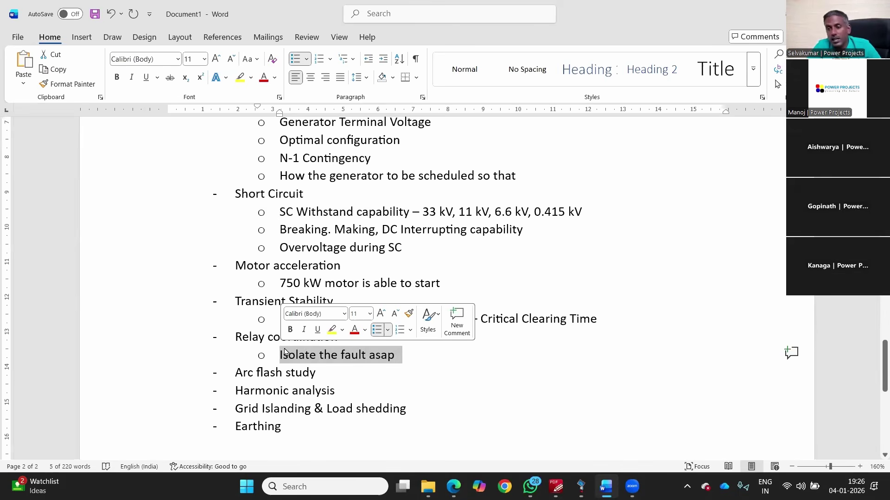
pyautogui.click(299, 353)
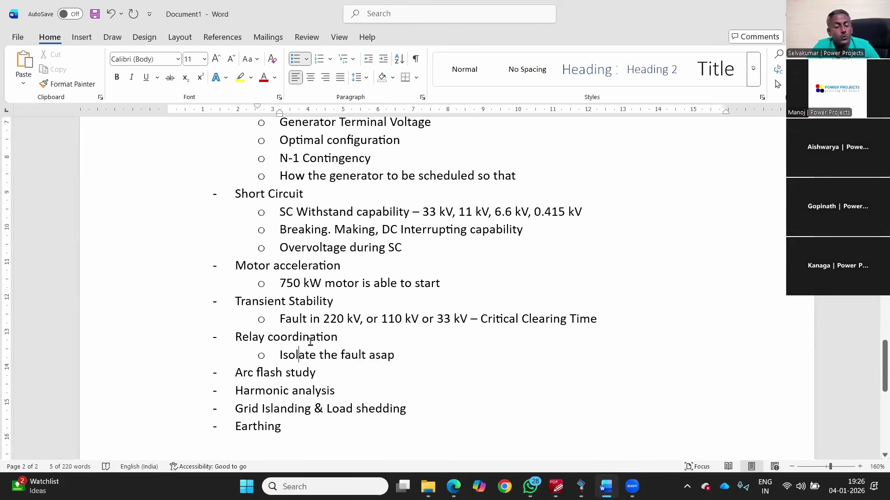
pyautogui.click(194, 349)
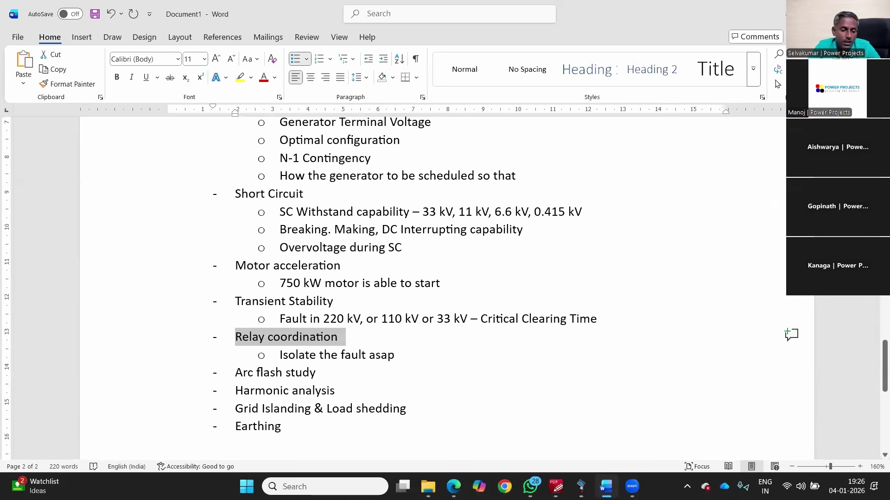
pyautogui.click(324, 373)
# Step: Add the sub-point 'Live maintenance - Personal Safety - PPE' under Arc flash study, correcting 'Saftey'
pyautogui.press('Return')
pyautogui.press('Tab')
pyautogui.write('On load')
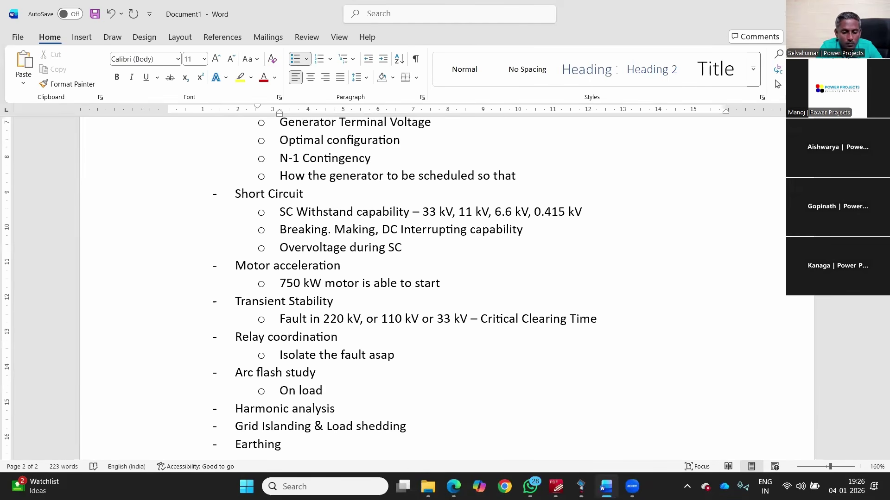
pyautogui.press('BackSpace')
pyautogui.press('BackSpace')
pyautogui.press('BackSpace')
pyautogui.press('BackSpace')
pyautogui.press('BackSpace')
pyautogui.press('BackSpace')
pyautogui.press('BackSpace')
pyautogui.press('BackSpace')
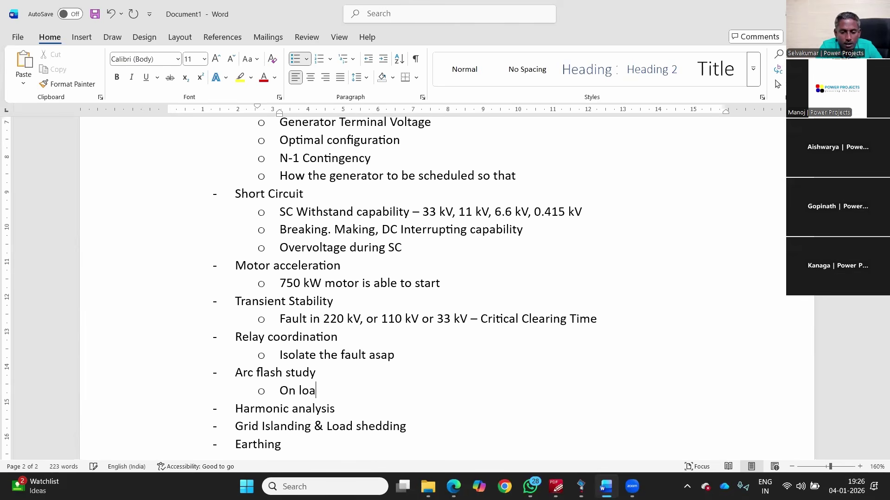
pyautogui.write('Live maintenance ')
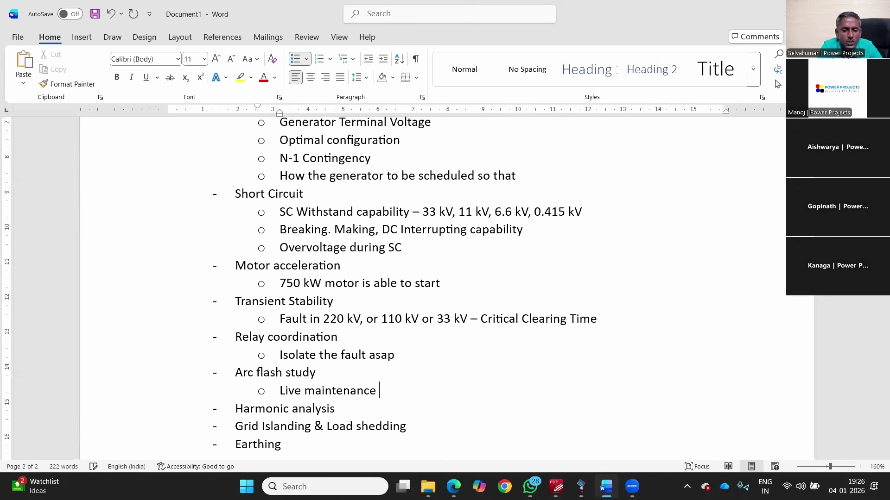
pyautogui.write('- ')
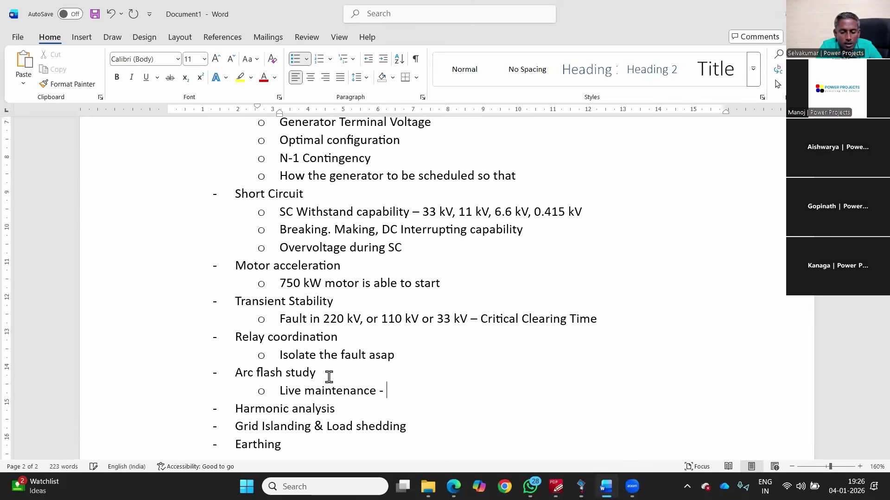
pyautogui.write('Per')
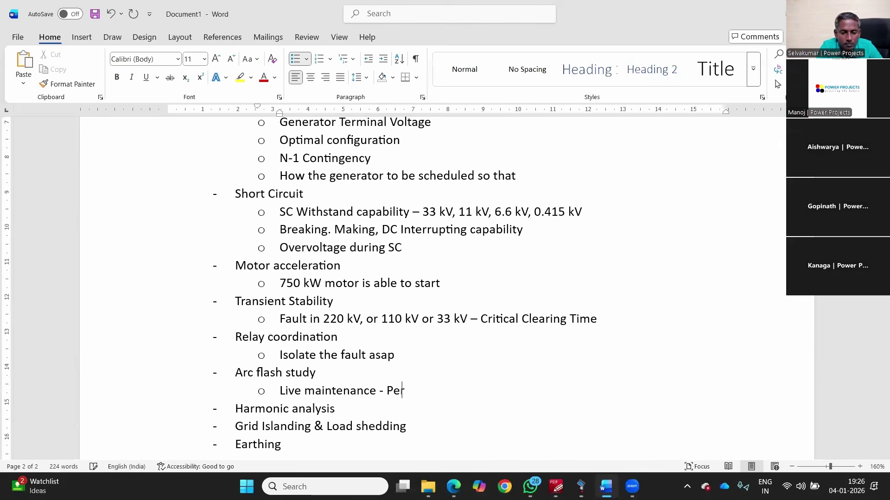
pyautogui.write('sonal Safte')
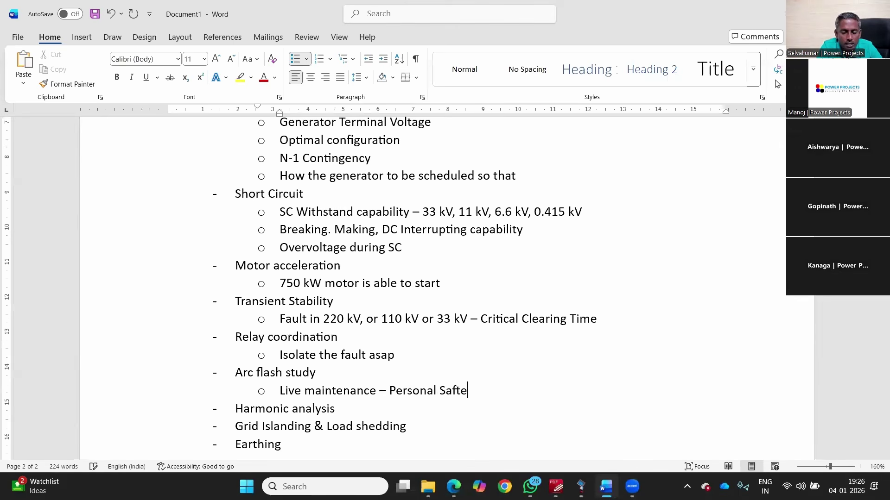
pyautogui.write('y -')
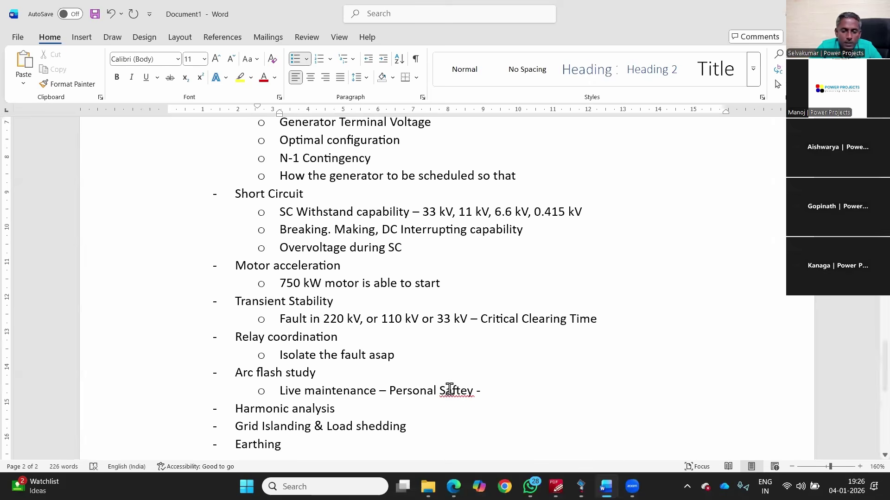
pyautogui.rightClick(449, 390)
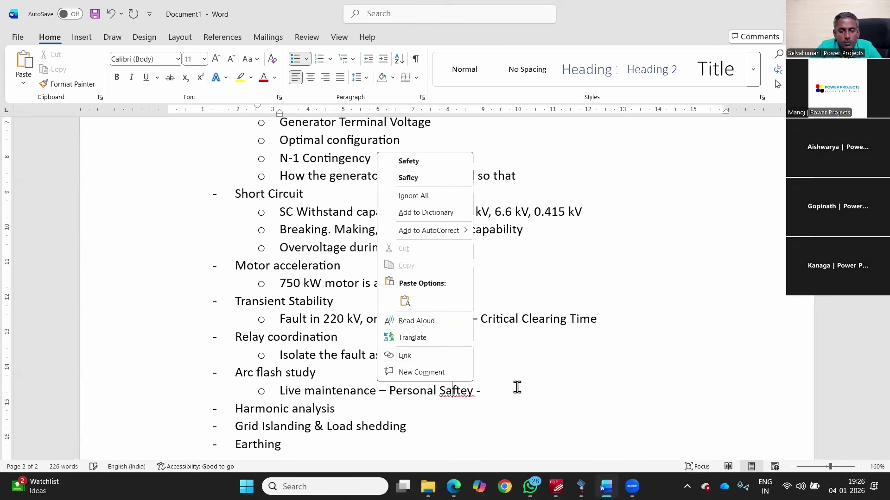
pyautogui.press('Down')
pyautogui.press('Return')
pyautogui.write('PPE')
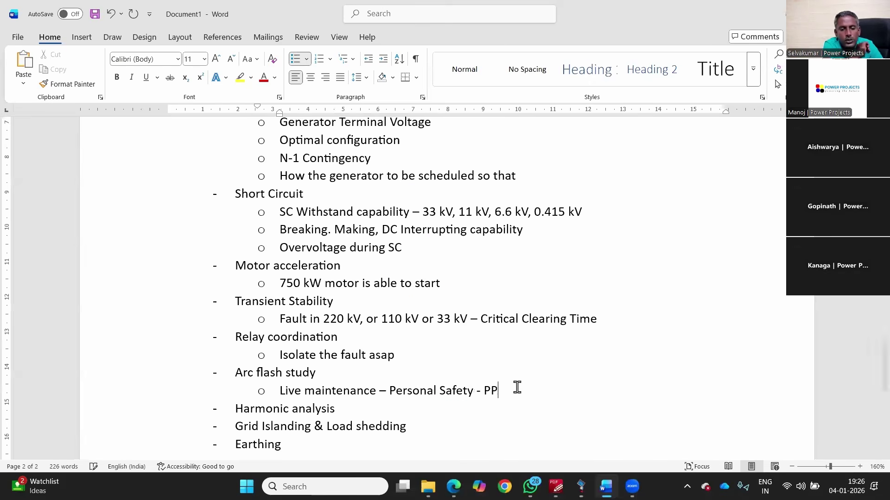
# Step: Add the sub-point 'Filter' under Harmonic analysis
pyautogui.click(405, 402)
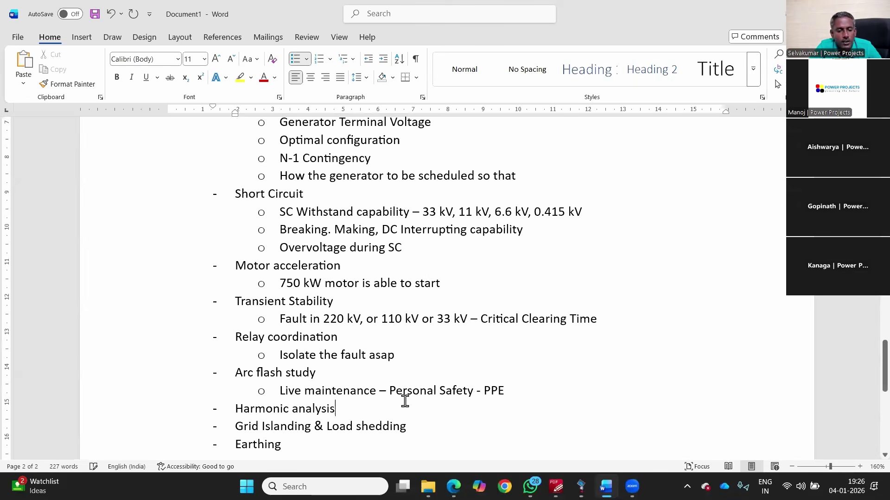
pyautogui.press('Return')
pyautogui.press('Tab')
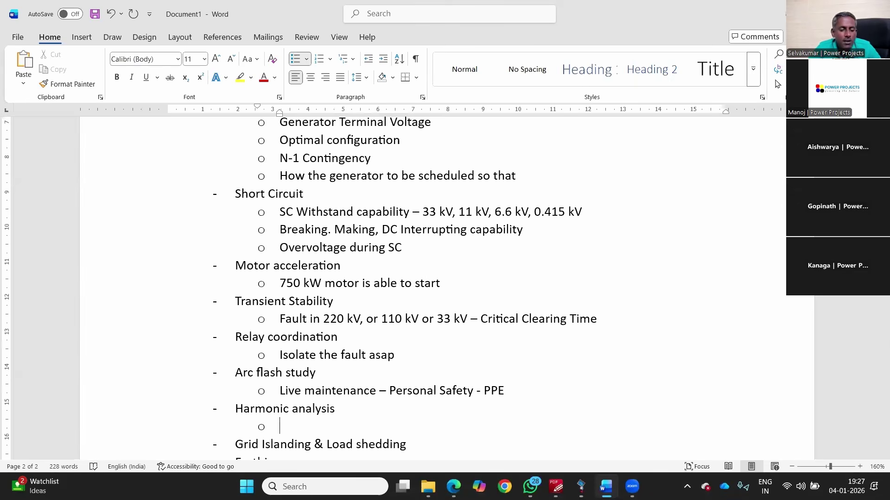
pyautogui.write('Filter')
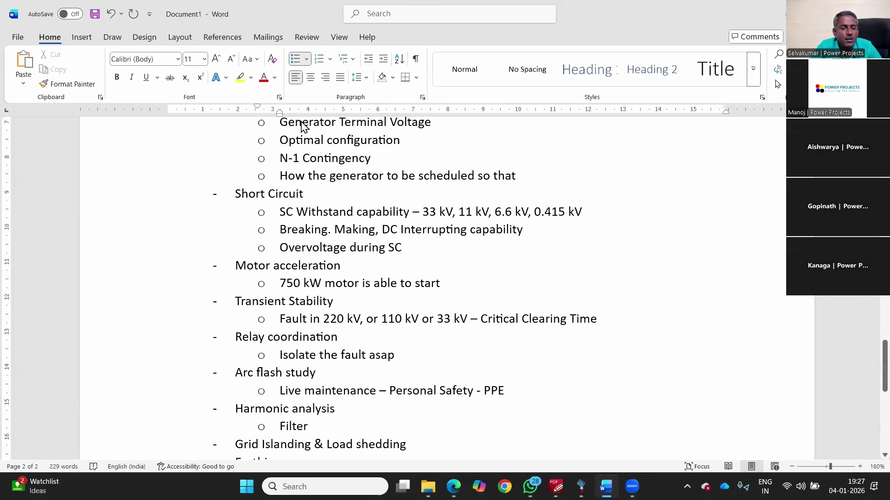
pyautogui.scroll(-1, 206, 166)
pyautogui.scroll(-1, 206, 184)
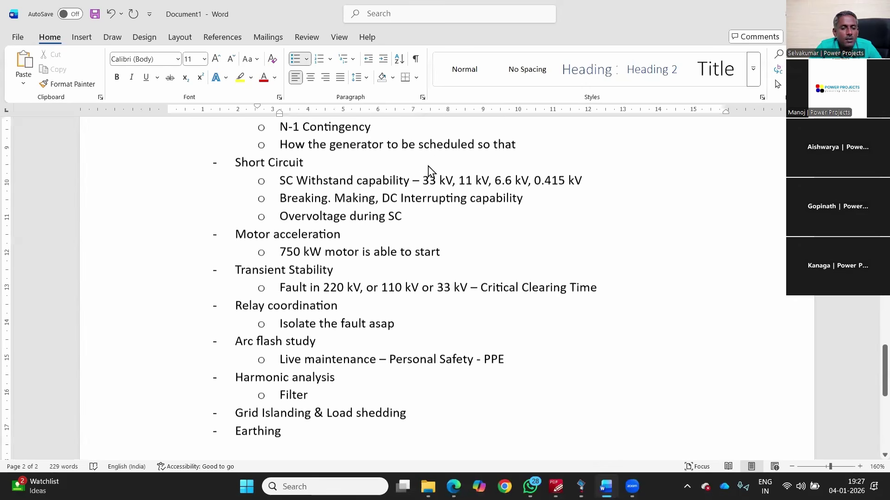
pyautogui.scroll(-1, 176, 195)
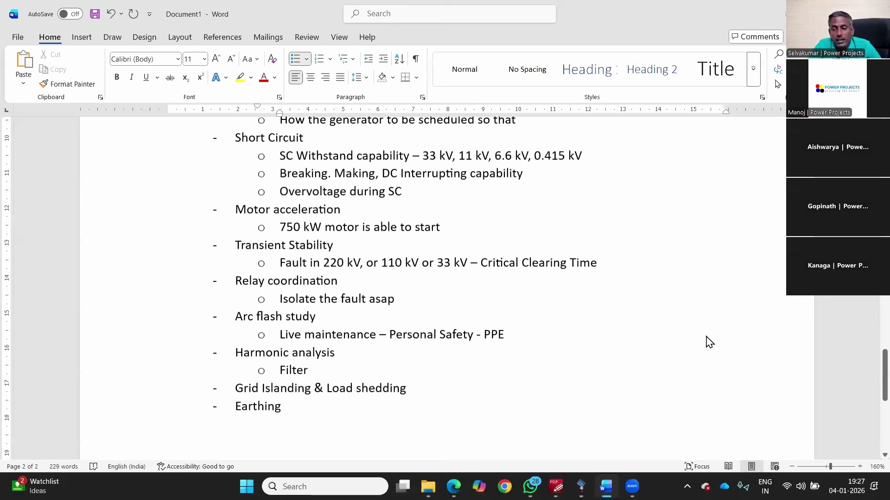
# Step: Fit the single-line diagram to page width (93.6%) in the PDF, then go back to Word
pyautogui.hotkey('alt', 'Tab')
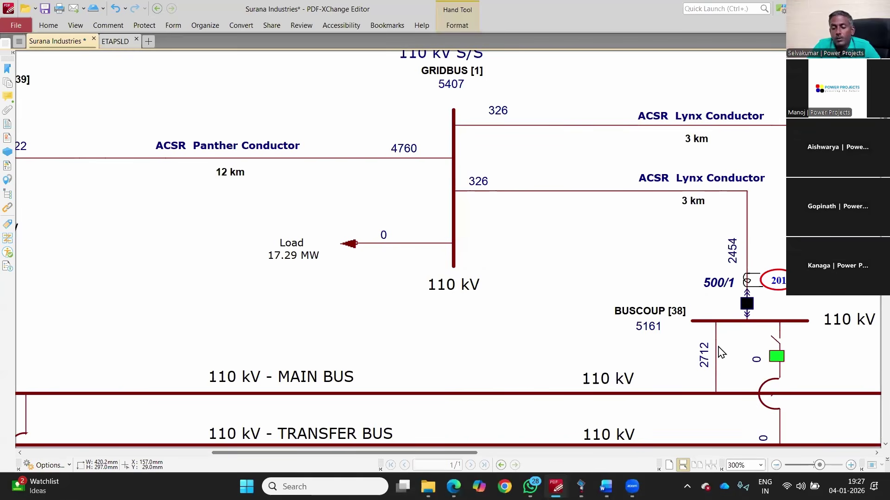
pyautogui.hotkey('ctrl', '2')
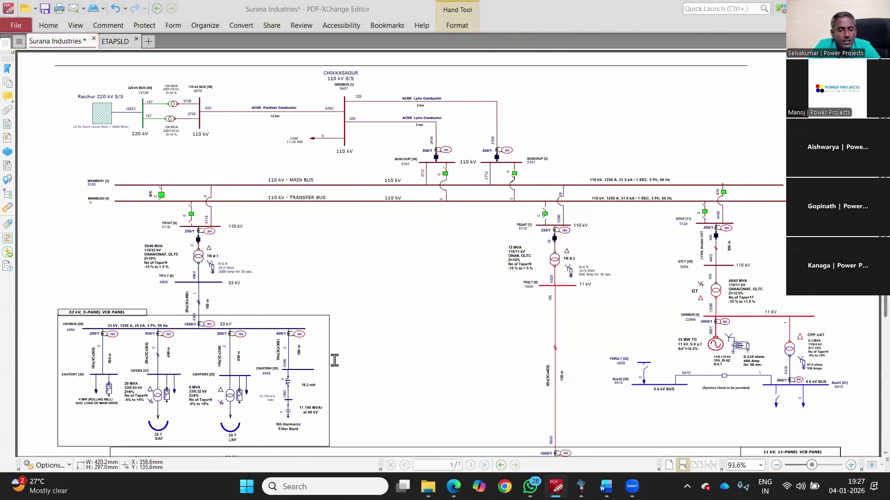
pyautogui.hotkey('alt', 'Tab')
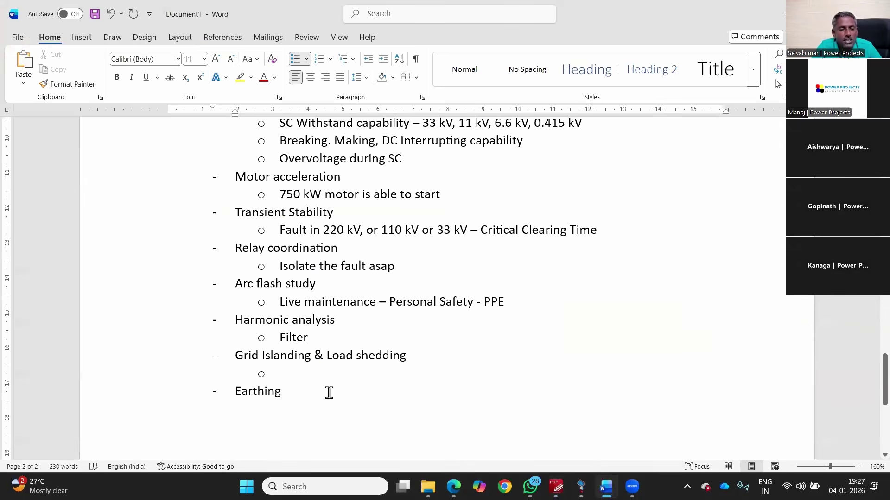
# Step: Zoom Word to 130% and scroll up to the Power System Studies heading, then return to the diagram
pyautogui.keyDown('ctrl'); pyautogui.scroll(-3, 388, 318); pyautogui.keyUp('ctrl')
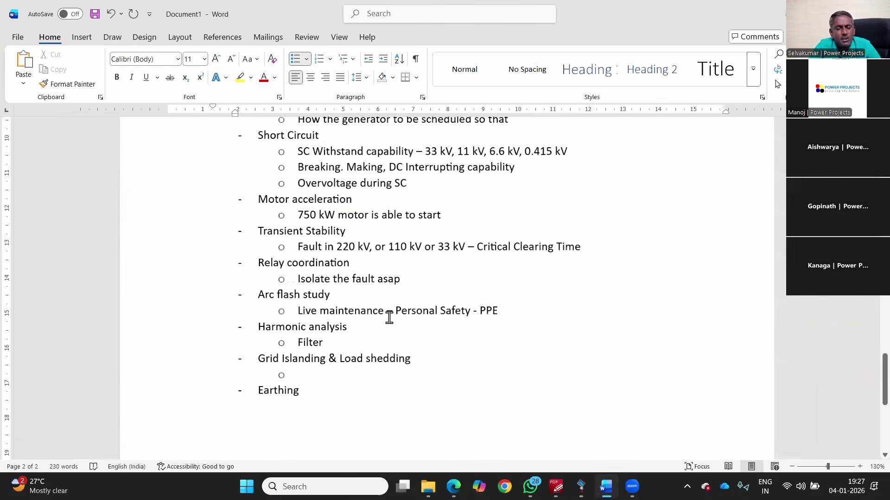
pyautogui.keyDown('ctrl'); pyautogui.scroll(-1, 390, 318); pyautogui.keyUp('ctrl')
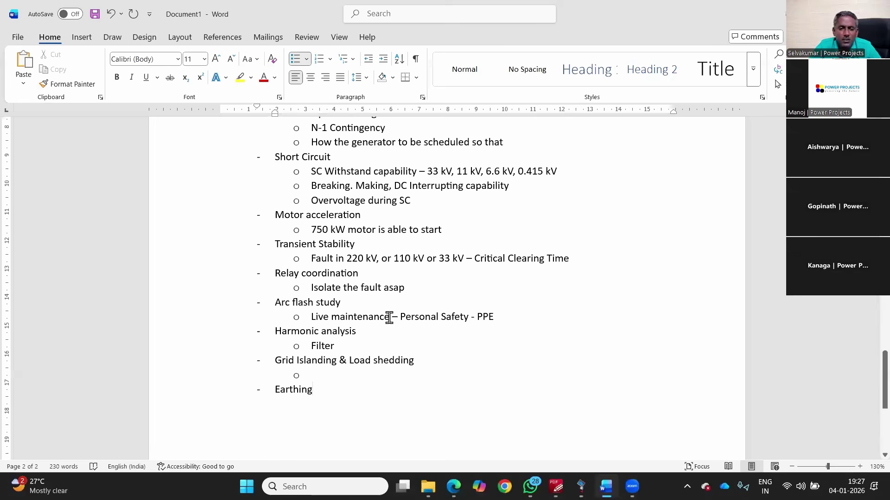
pyautogui.scroll(5, 389, 318)
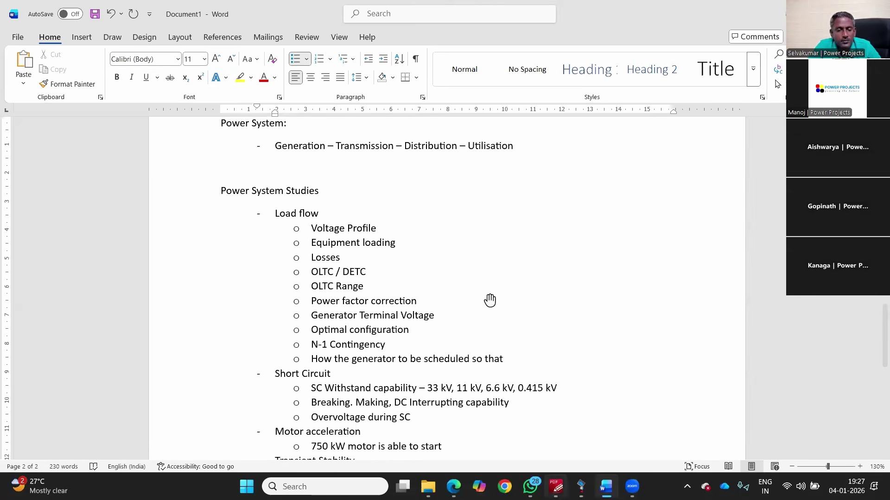
pyautogui.hotkey('alt', 'Tab')
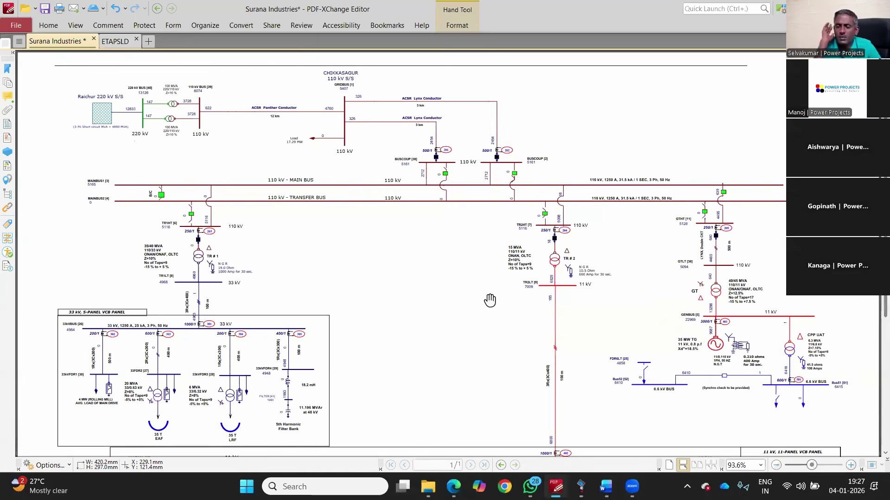
# Step: Zoom the diagram out to 66.7% so the 11 kV panel at the bottom is visible
pyautogui.scroll(-2, 490, 300)
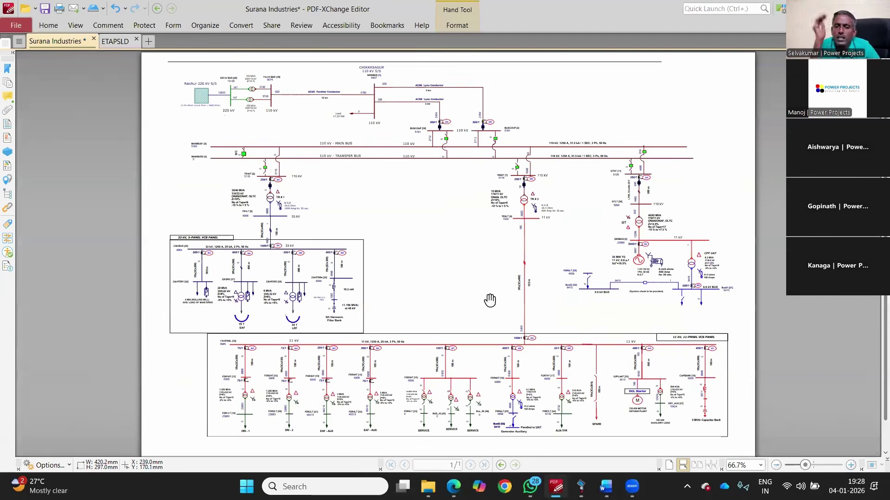
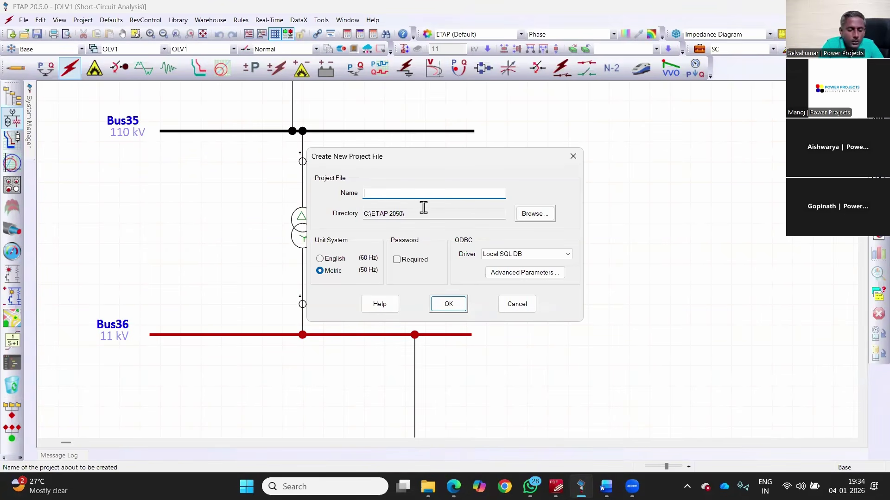
# Step: Create the ETAPWAKEUP project and log in with Project Master & Editor access
pyautogui.write('ETAP')
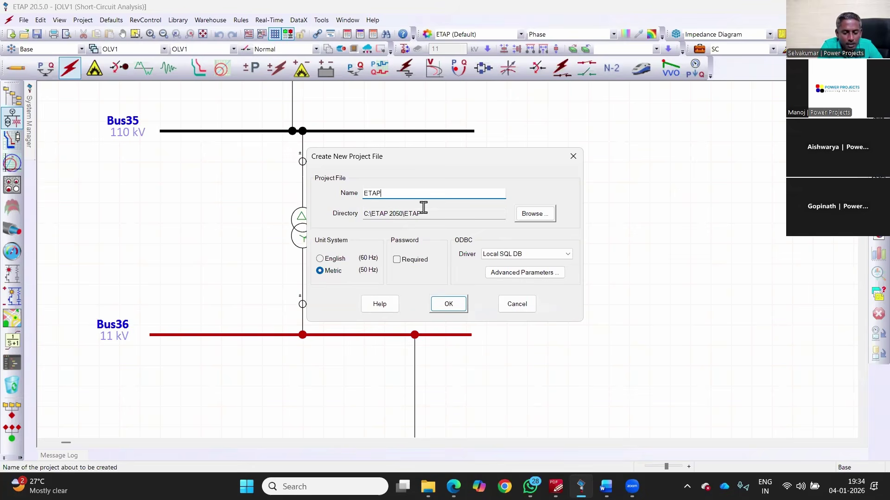
pyautogui.write('WAKEUP')
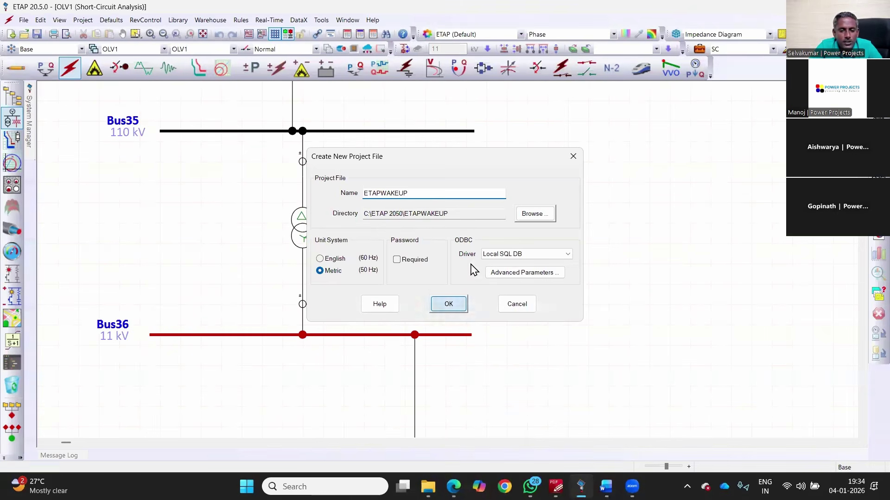
pyautogui.click(450, 303)
pyautogui.press('Return')
pyautogui.click(453, 302)
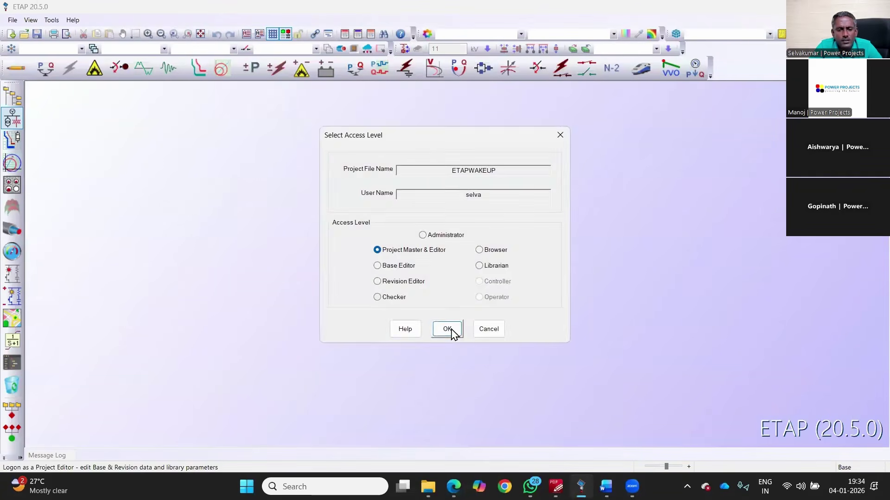
pyautogui.click(452, 328)
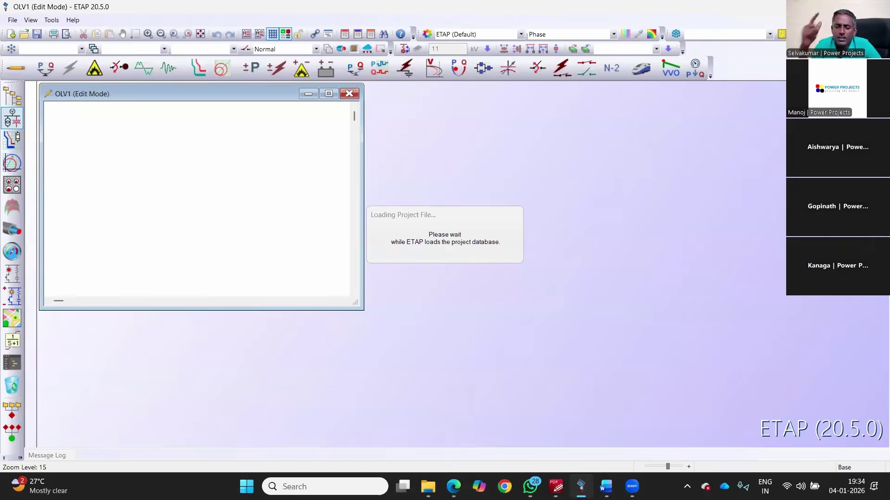
pyautogui.click(556, 487)
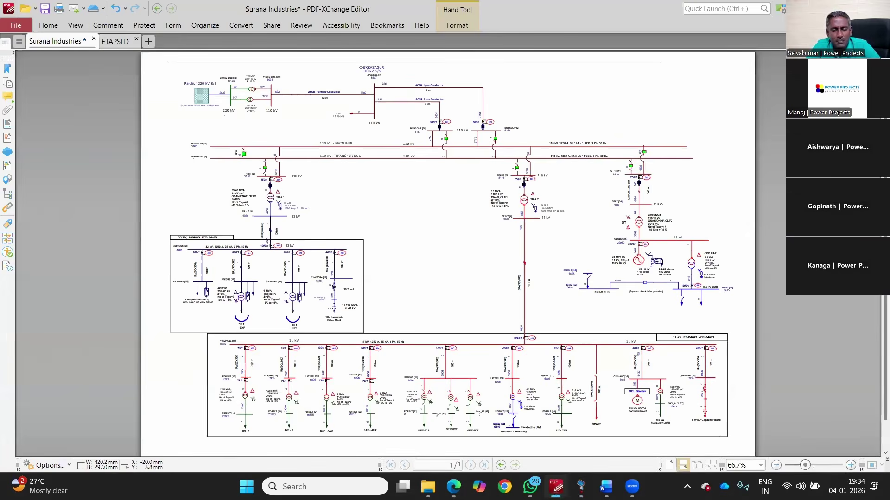
# Step: Look over the ETAPSLD reference diagram in PDF-XChange, then return to ETAP
pyautogui.hotkey('ctrl', 'Tab')
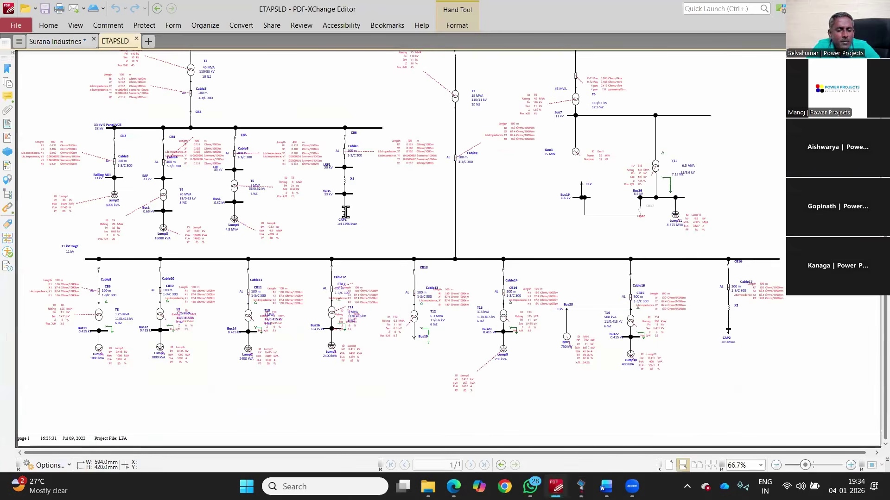
pyautogui.scroll(5, 345, 212)
pyautogui.click(606, 487)
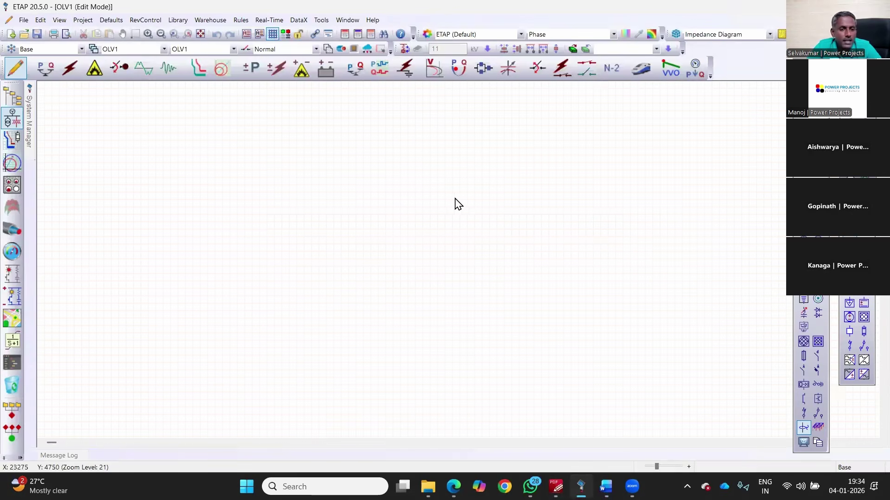
# Step: Set project standards to IEC with 50 Hz frequency and confirm
pyautogui.hotkey('alt', 'p')
pyautogui.press('Down')
pyautogui.press('Down')
pyautogui.press('Return')
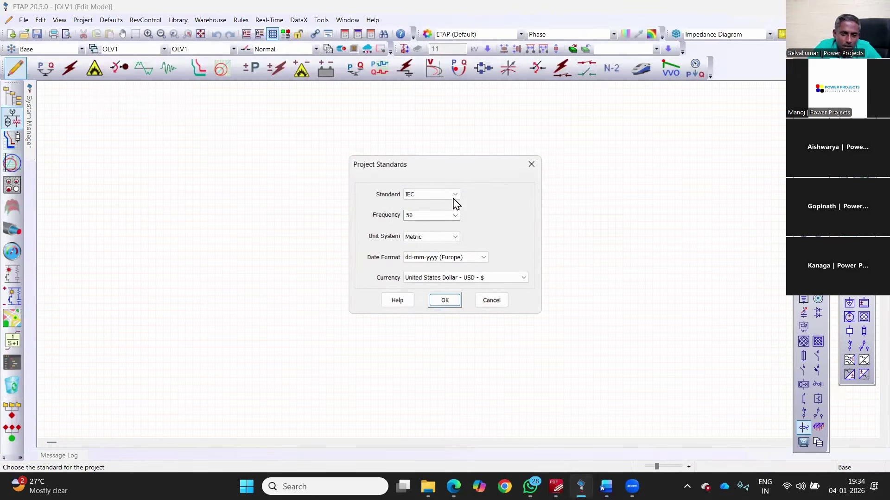
pyautogui.click(450, 195)
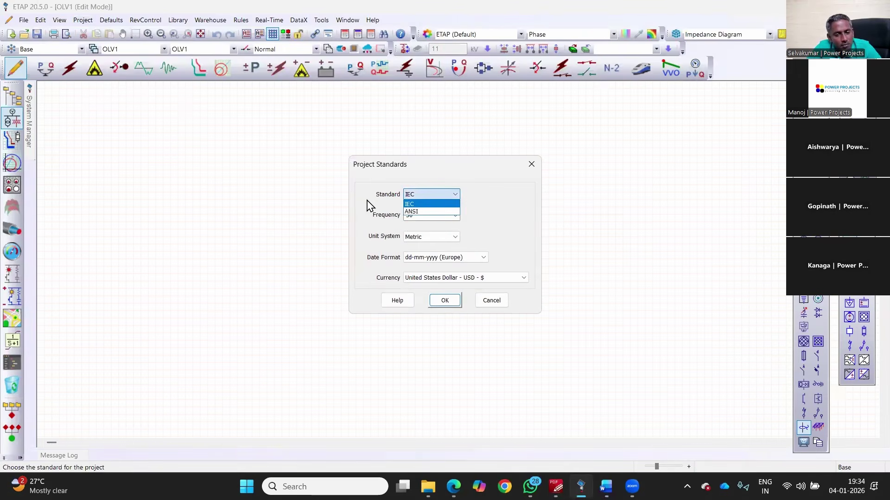
pyautogui.click(424, 202)
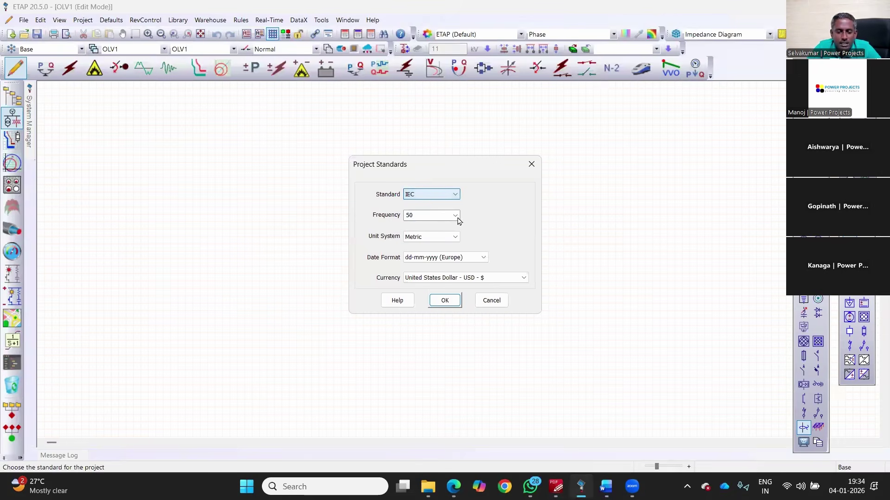
pyautogui.press('Tab')
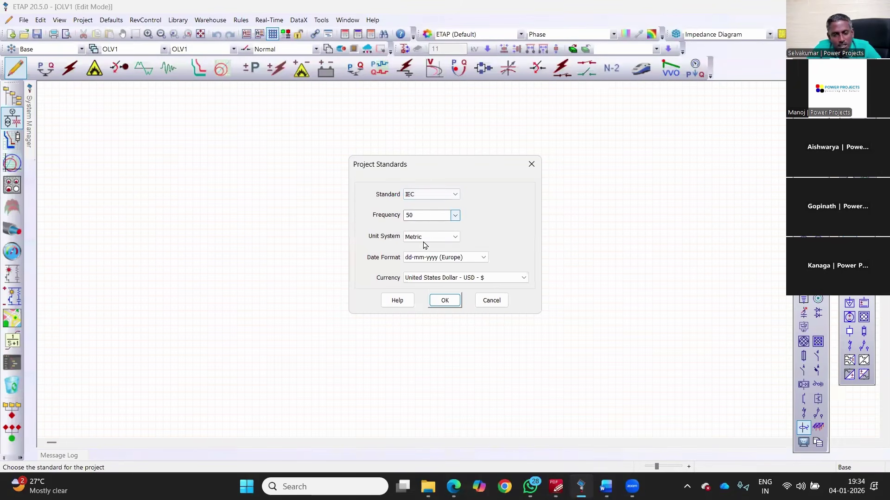
pyautogui.click(455, 215)
pyautogui.click(451, 240)
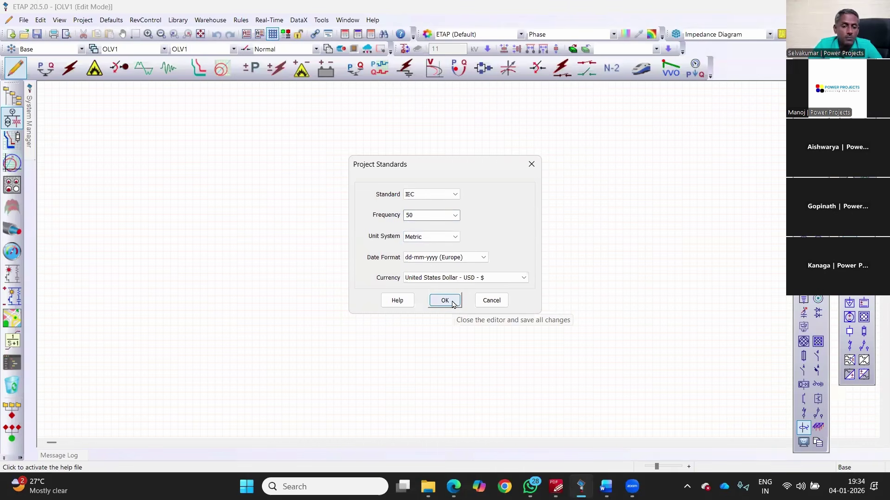
pyautogui.click(453, 304)
# Step: Reopen Project Standards to verify IEC, 50 Hz, metric, and confirm again
pyautogui.click(80, 23)
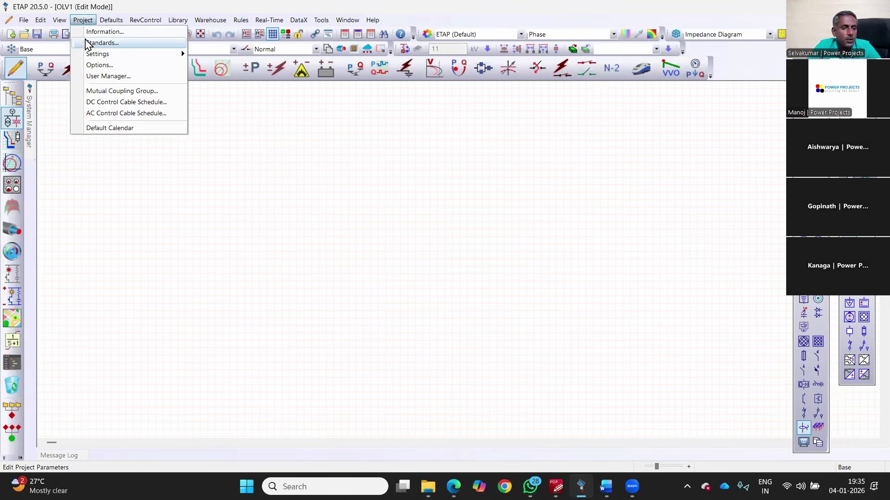
pyautogui.click(93, 40)
pyautogui.click(456, 306)
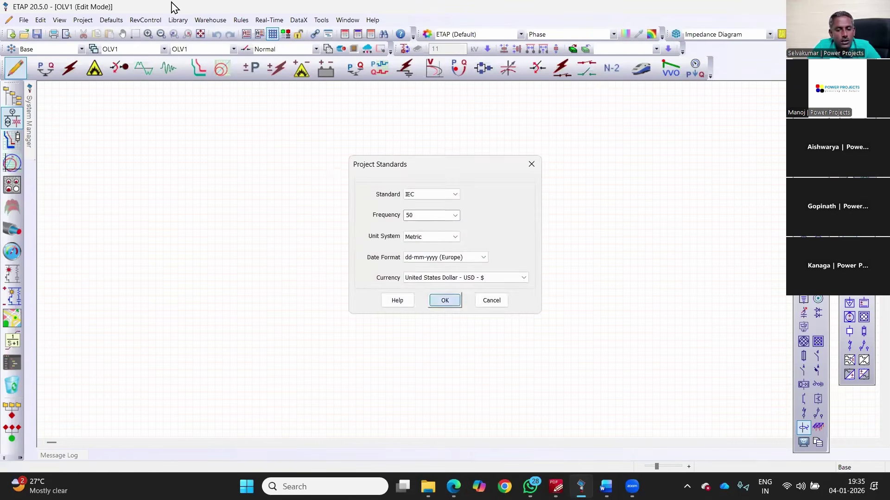
pyautogui.click(83, 20)
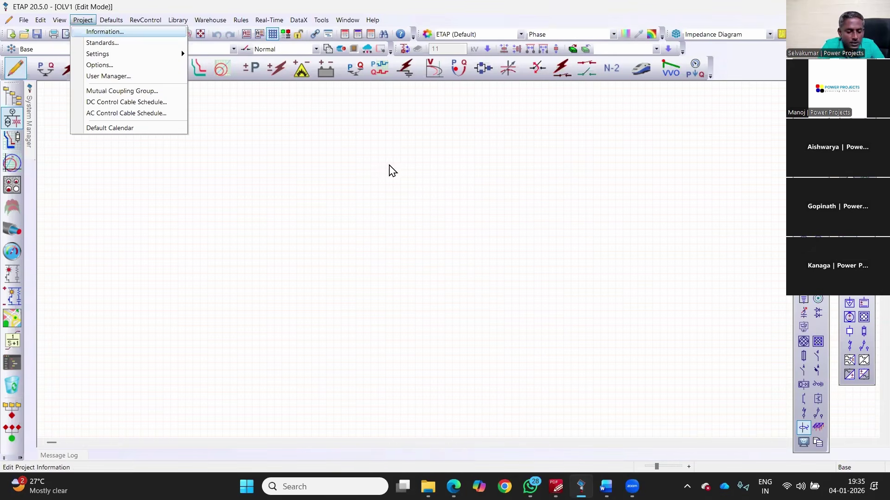
# Step: Enter project title 'Wakeup call', location Coimbatore, the contract number and the engineer's name
pyautogui.press('Return')
pyautogui.write('Wakeup call')
pyautogui.press('Tab')
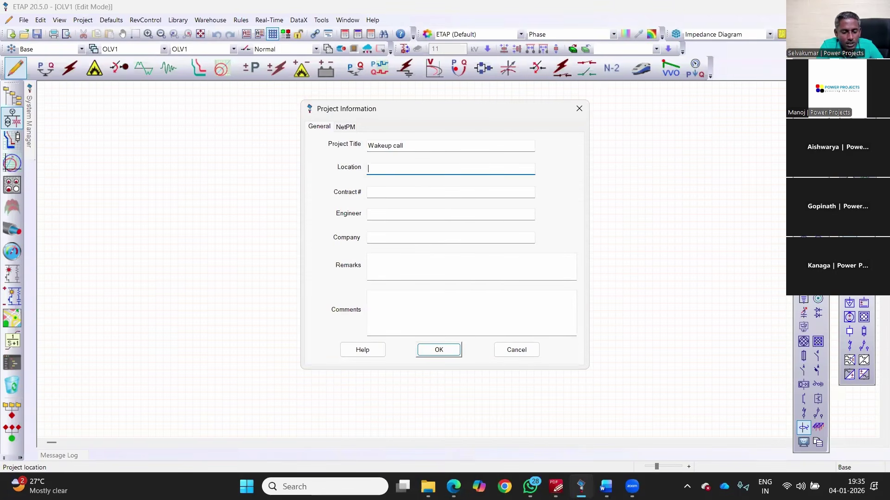
pyautogui.write('Coimbatore')
pyautogui.press('Tab')
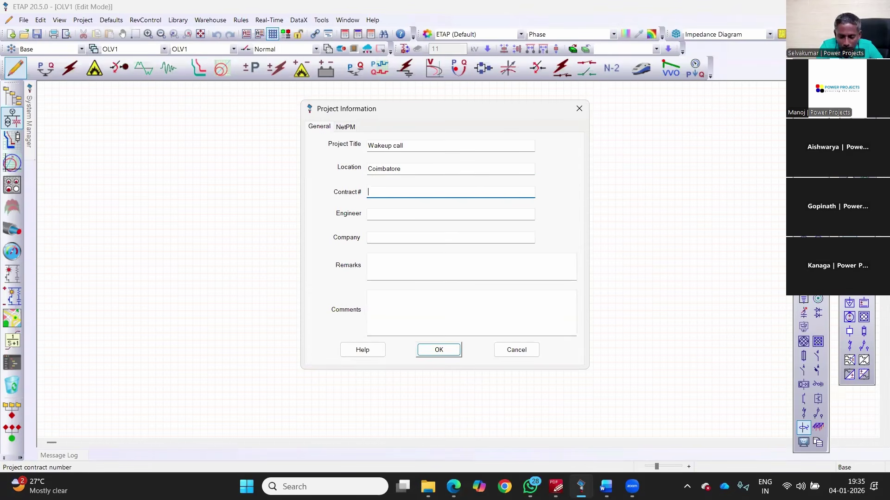
pyautogui.write('123456')
pyautogui.press('Tab')
pyautogui.write('Selvakumar')
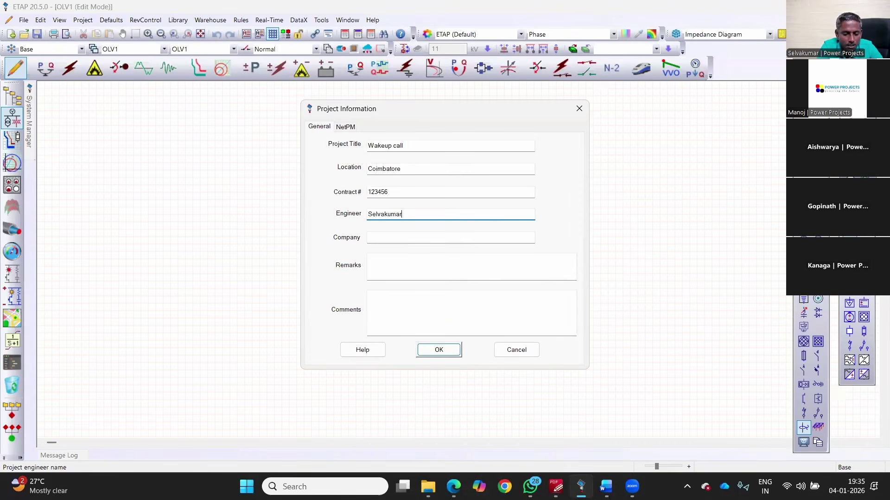
# Step: Set company PowerProjects and remarks 'Wakeup Call Free Master class', then save the project information
pyautogui.press('Tab')
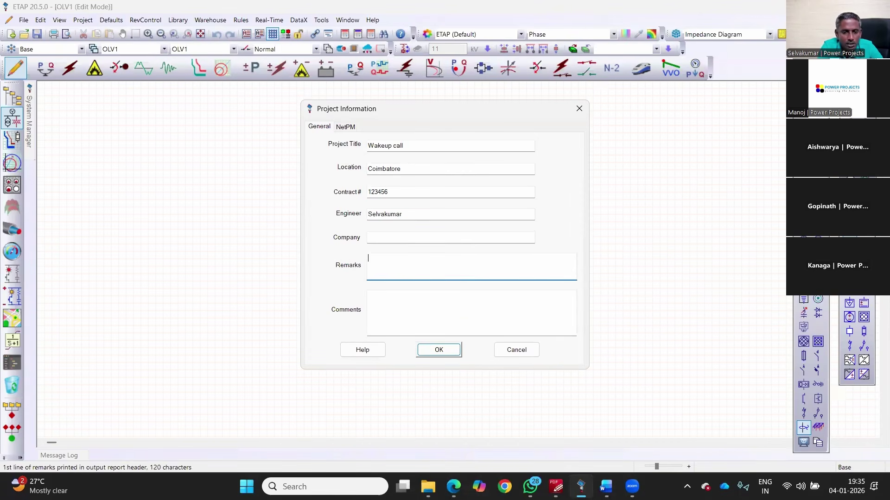
pyautogui.click(380, 238)
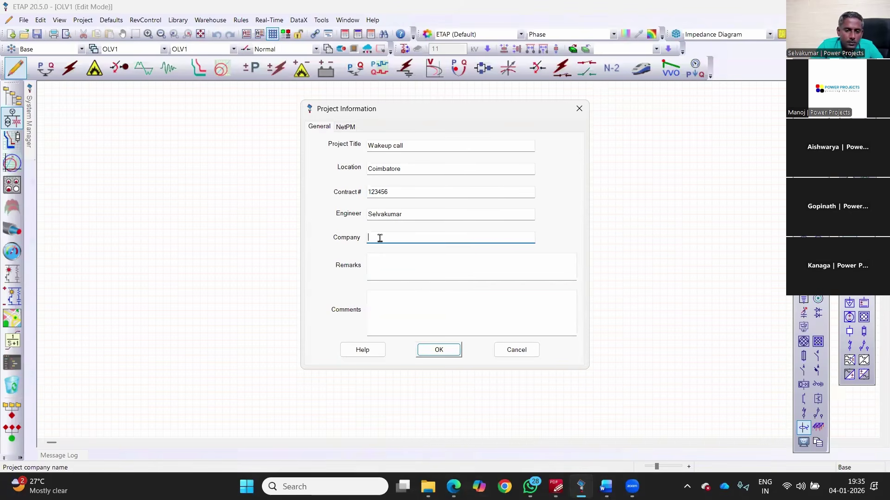
pyautogui.write('PowerProjects')
pyautogui.press('Tab')
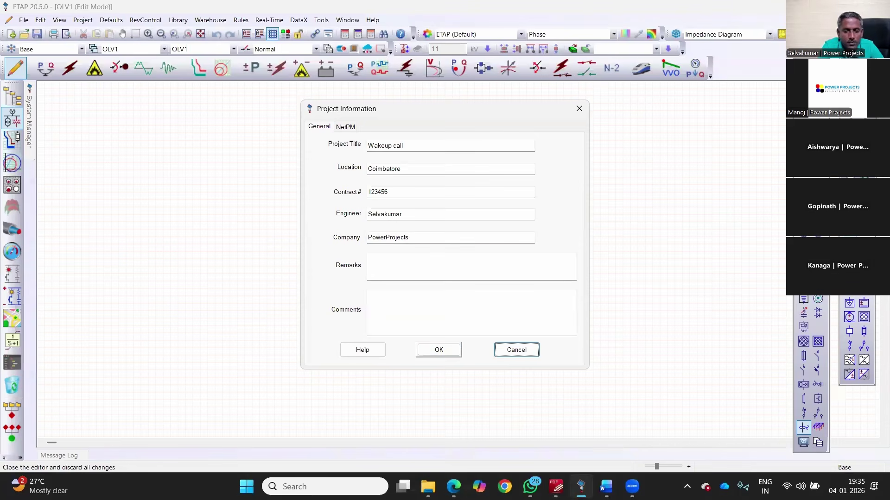
pyautogui.click(385, 260)
pyautogui.write('Wake')
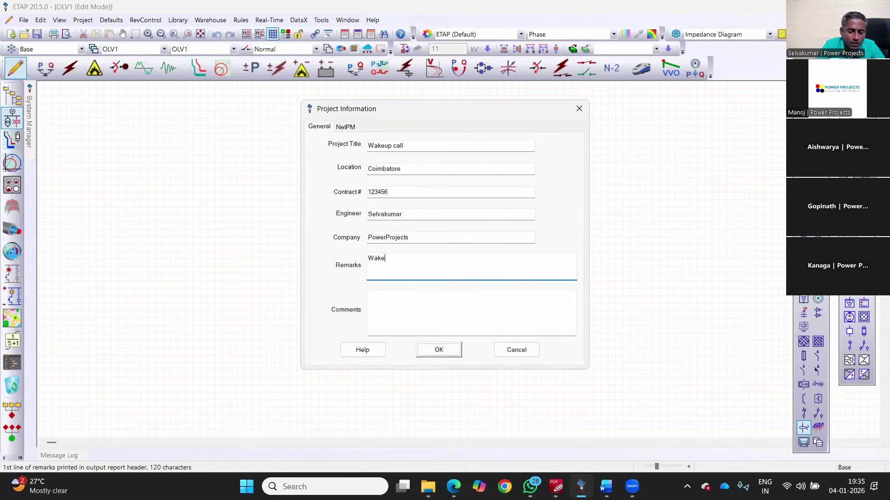
pyautogui.write('up Call Free M')
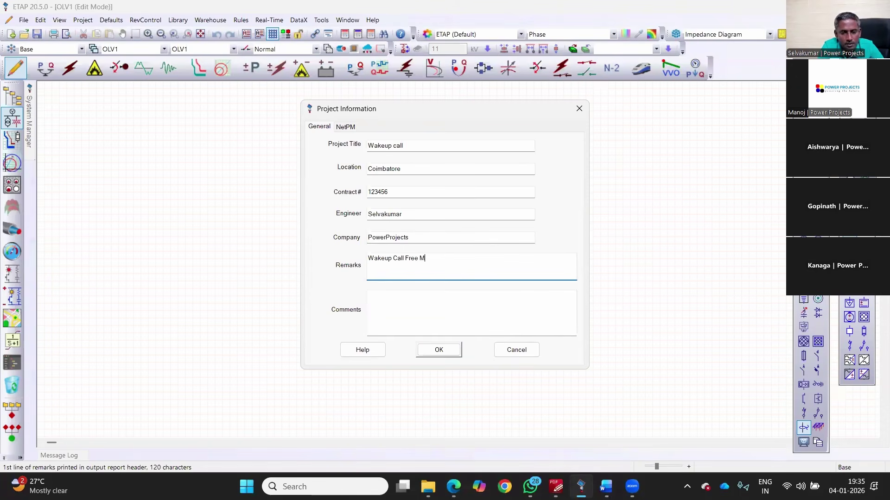
pyautogui.write('aster class')
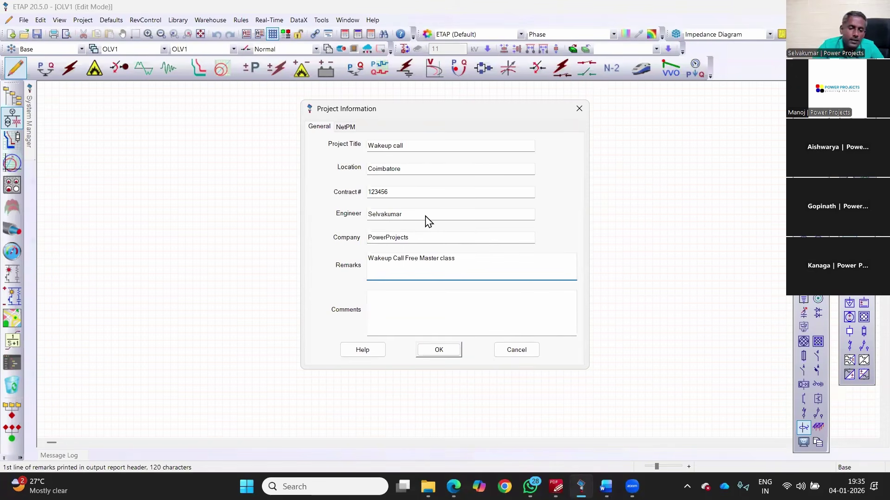
pyautogui.click(446, 352)
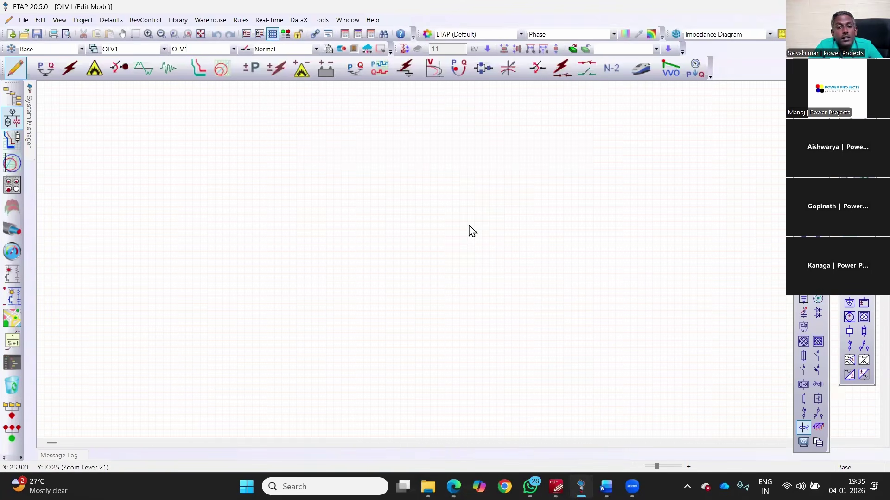
# Step: Turn on Auto Build and open its rulebook at the Voltage settings
pyautogui.click(404, 49)
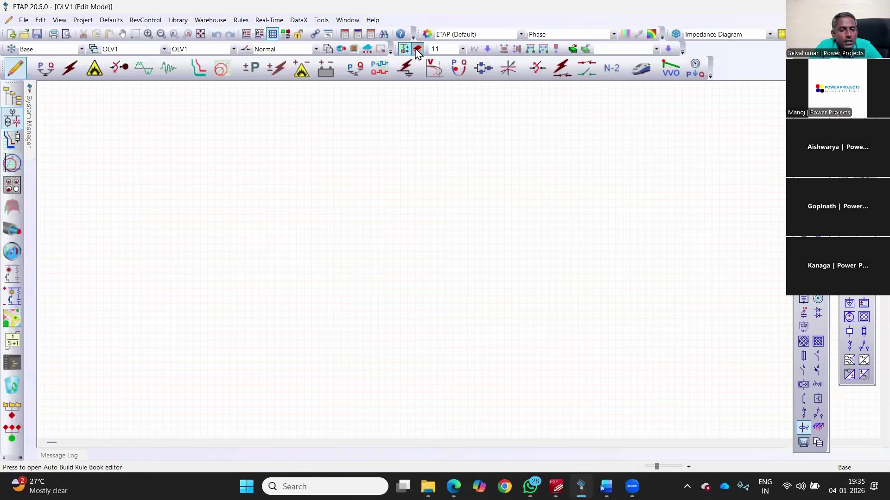
pyautogui.click(418, 50)
pyautogui.click(245, 108)
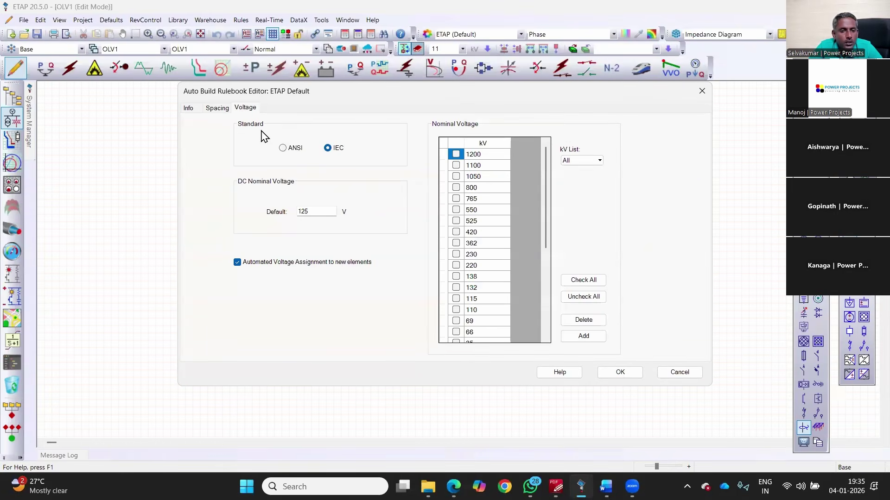
pyautogui.hotkey('ctrl', 'Tab')
pyautogui.hotkey('ctrl', 'Tab')
pyautogui.hotkey('ctrl', 'Tab')
pyautogui.moveTo(306, 91); pyautogui.dragTo(161, 89)
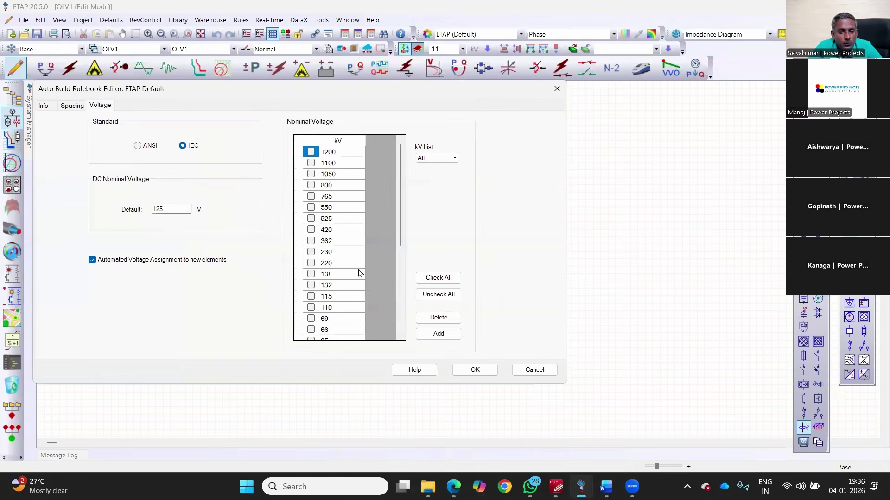
# Step: Toggle 220 and 110 kV, tick 33 and 6.6 kV in the nominal voltage list, and save
pyautogui.click(314, 264)
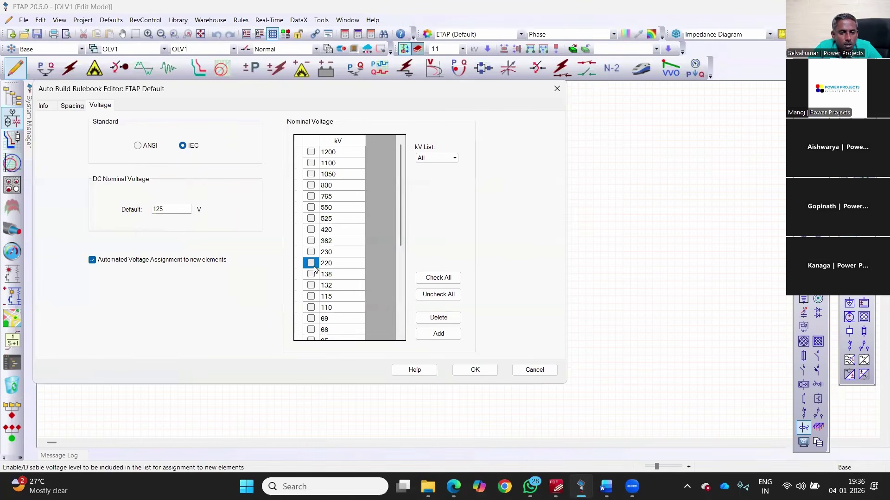
pyautogui.click(312, 309)
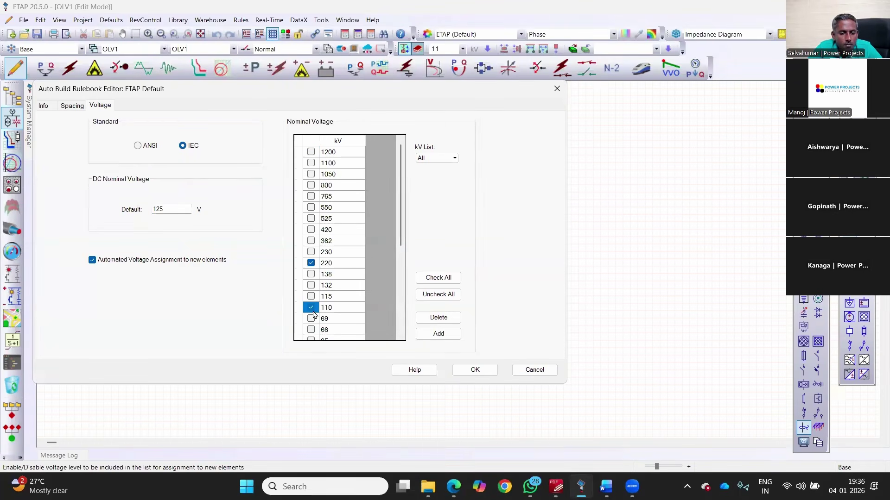
pyautogui.scroll(-2, 313, 313)
pyautogui.click(310, 286)
pyautogui.scroll(-2, 319, 312)
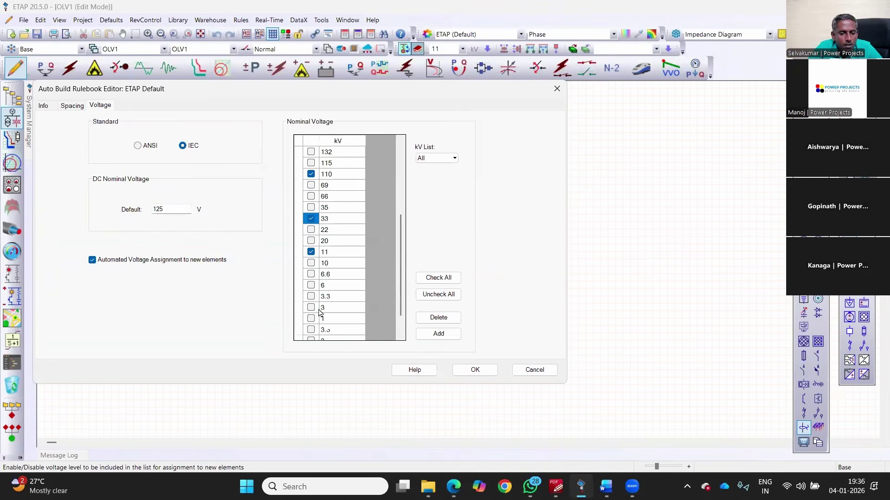
pyautogui.click(312, 275)
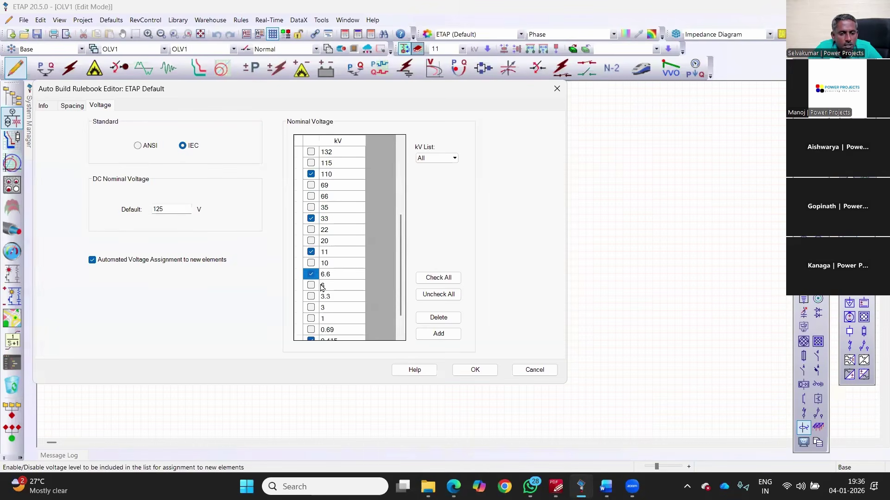
pyautogui.scroll(-1, 323, 287)
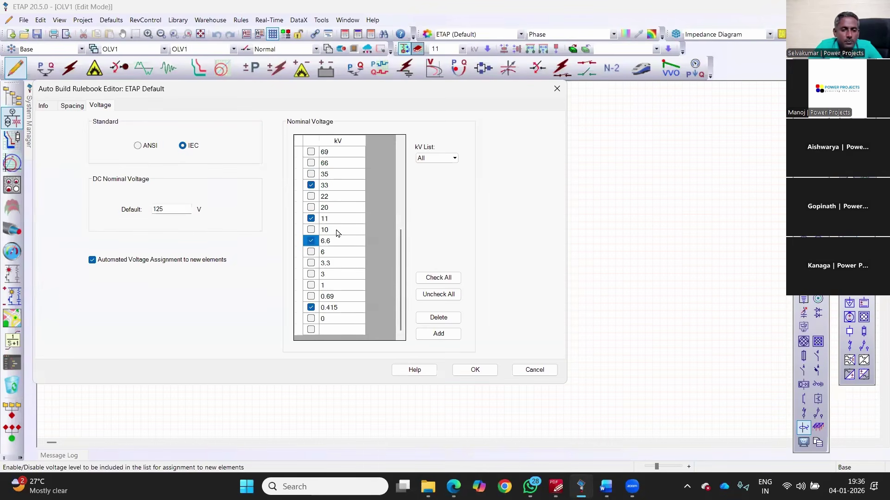
pyautogui.scroll(3, 337, 233)
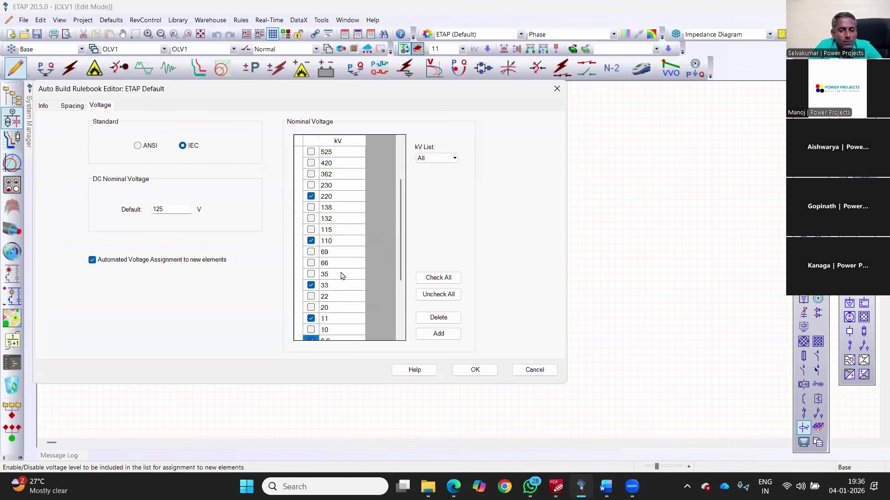
pyautogui.scroll(-1, 340, 276)
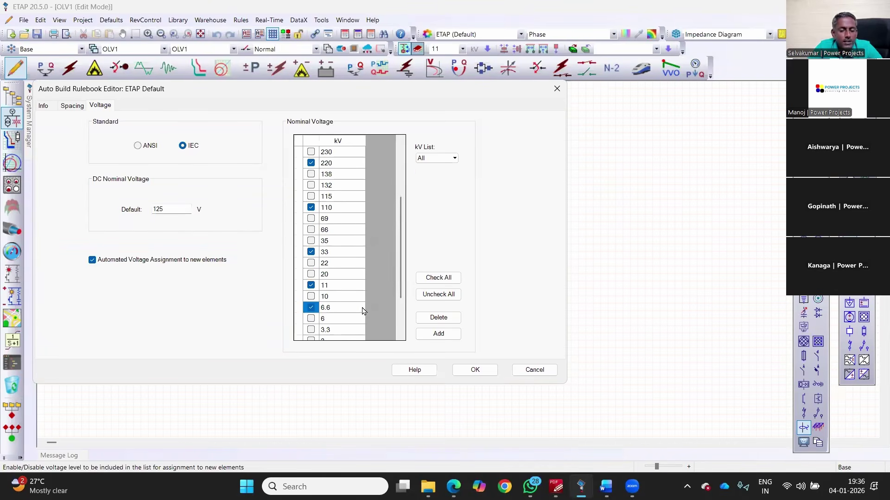
pyautogui.scroll(-2, 458, 352)
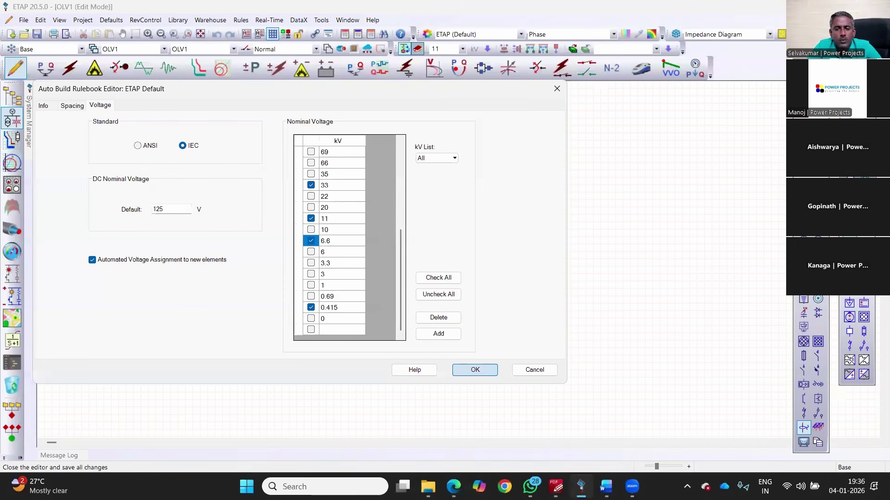
pyautogui.press('Return')
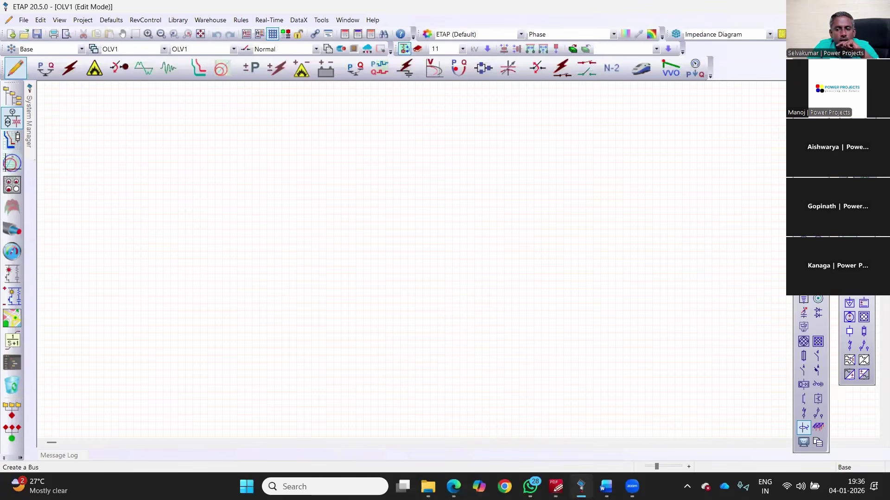
# Step: Place power grid U1 with Bus1 beneath it, setting Bus1 to 220 kV
pyautogui.click(122, 138)
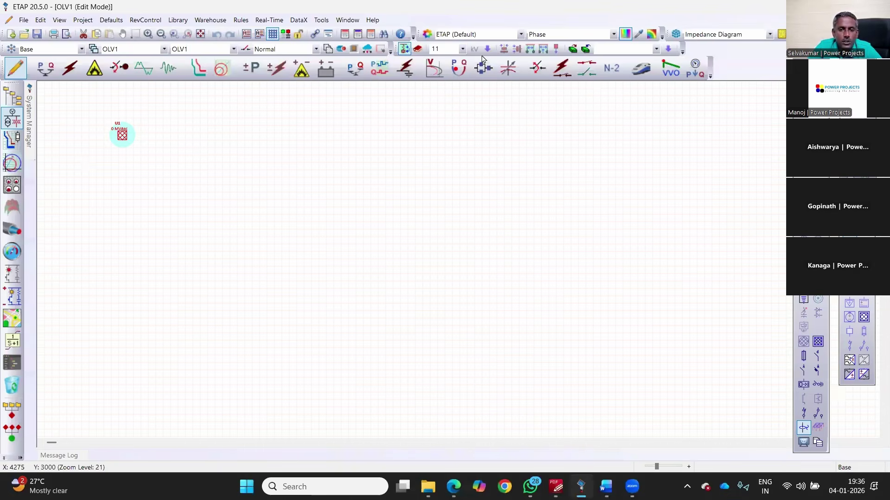
pyautogui.click(463, 49)
pyautogui.click(456, 69)
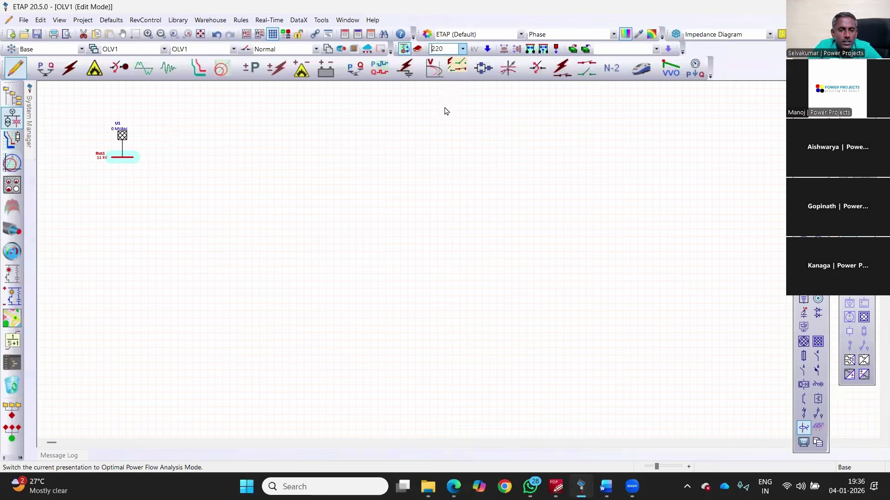
pyautogui.click(265, 168)
pyautogui.scroll(2, 266, 168)
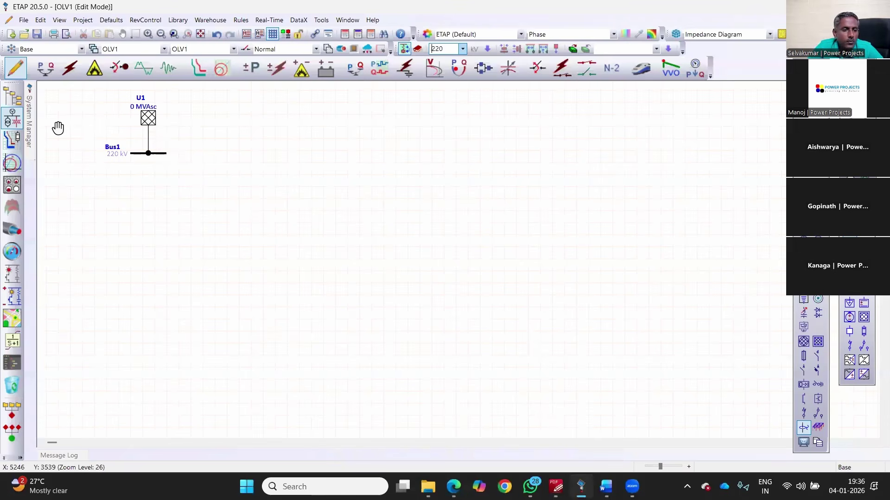
pyautogui.hotkey('alt', 'Down')
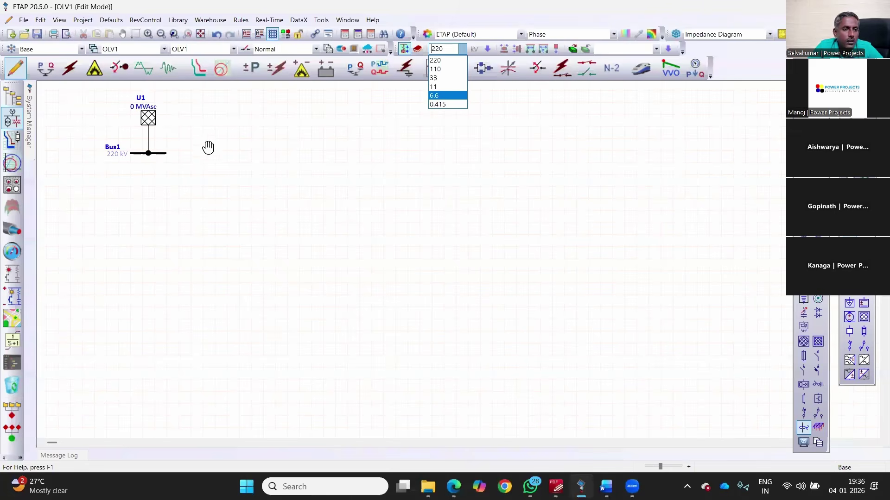
# Step: Check the ETAPSLD and Surana Industries reference diagrams, then return to ETAP to edit U1
pyautogui.hotkey('alt', 'Tab')
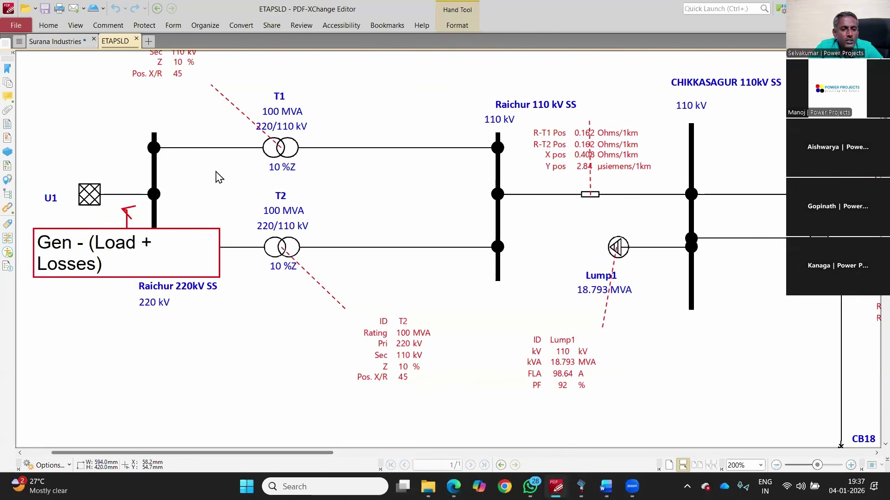
pyautogui.hotkey('ctrl', 'Tab')
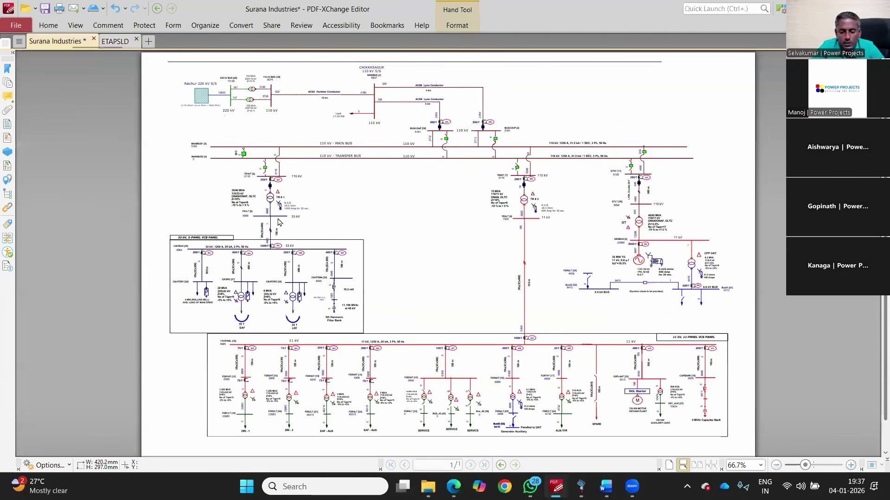
pyautogui.hotkey('alt', 'Tab')
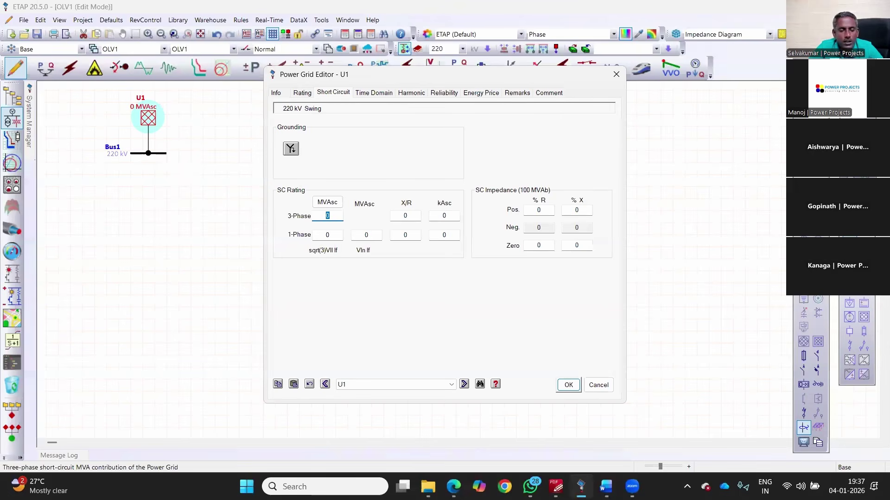
# Step: Give grid U1 4890 MVAsc with X/R 14 and apply
pyautogui.write('4890')
pyautogui.press('Tab')
pyautogui.write('14')
pyautogui.press('Tab')
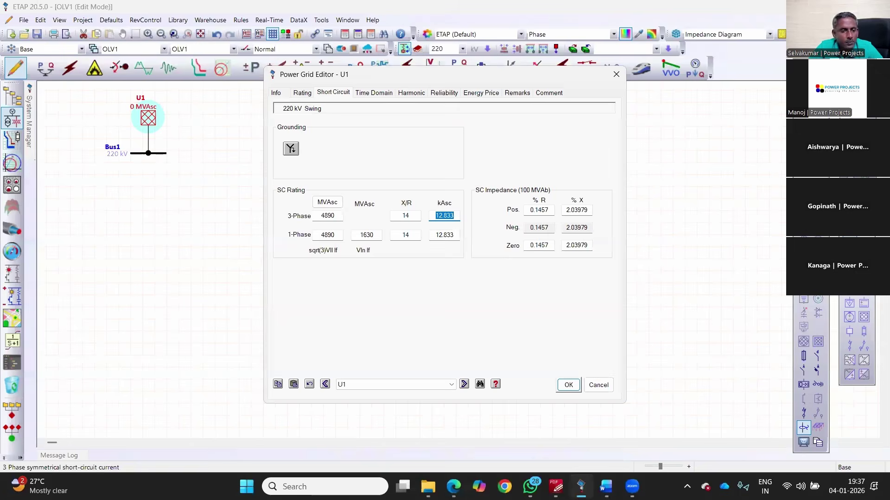
pyautogui.press('Return')
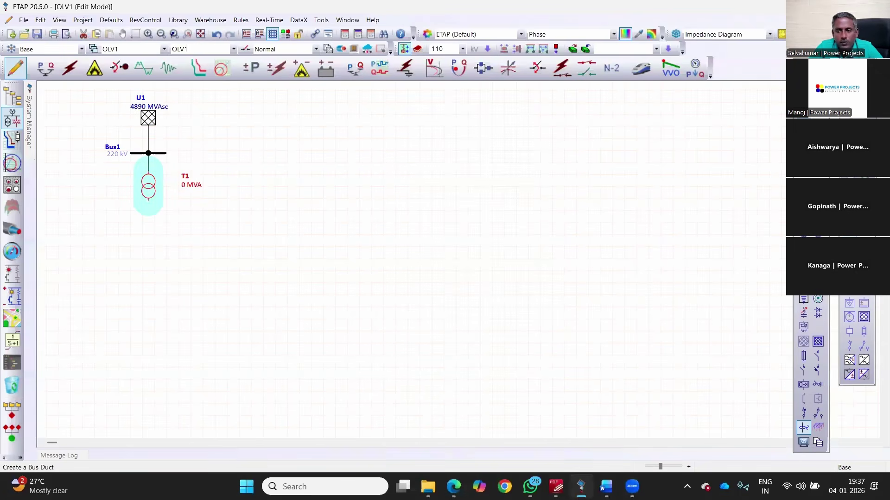
# Step: Add 110 kV Bus2 under T1, a line to Bus3, a second line to Bus4, and enter T1's 100 MVA
pyautogui.click(803, 341)
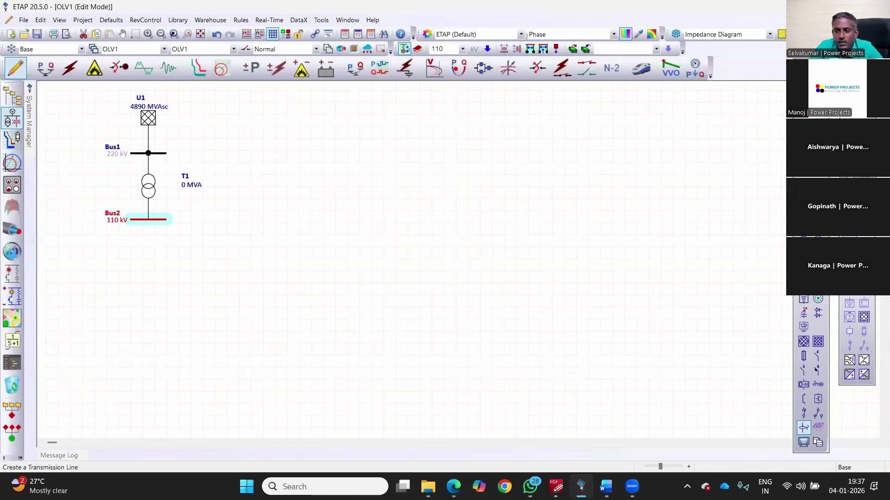
pyautogui.click(804, 428)
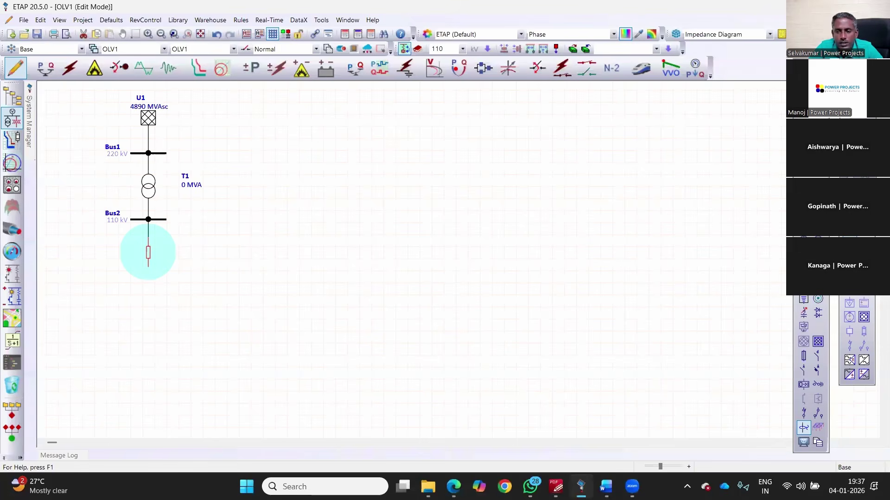
pyautogui.click(804, 341)
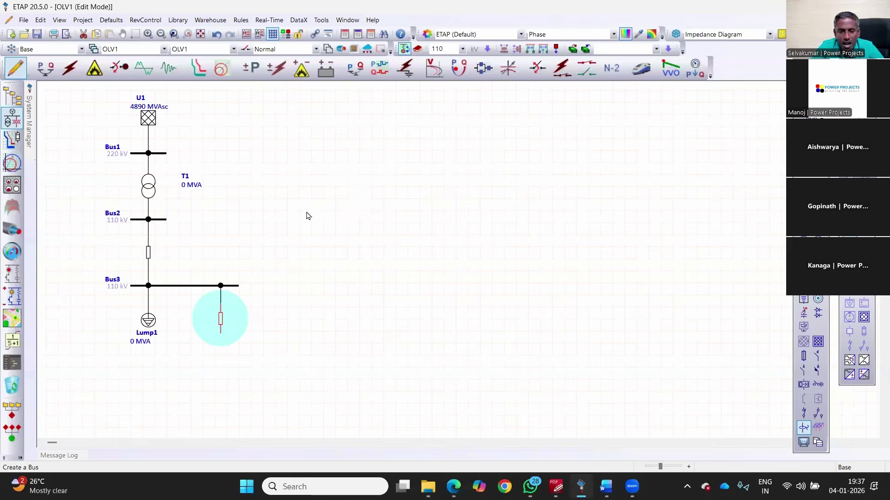
pyautogui.press('b')
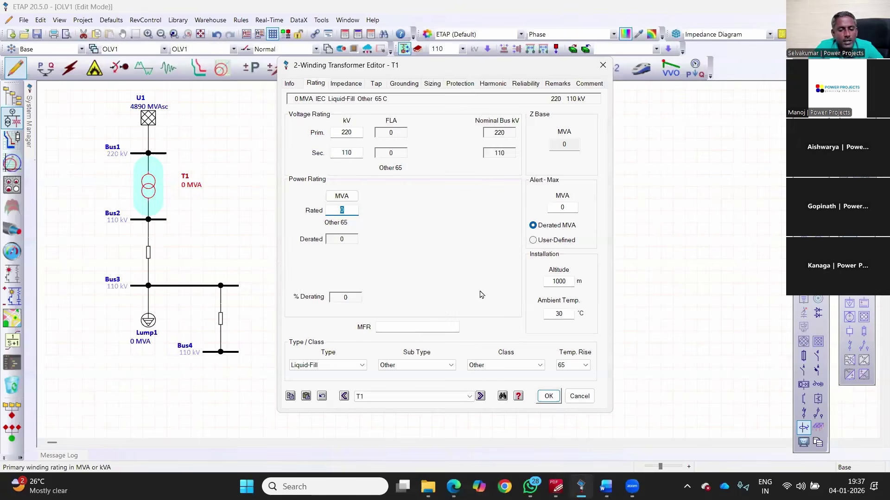
pyautogui.write('100')
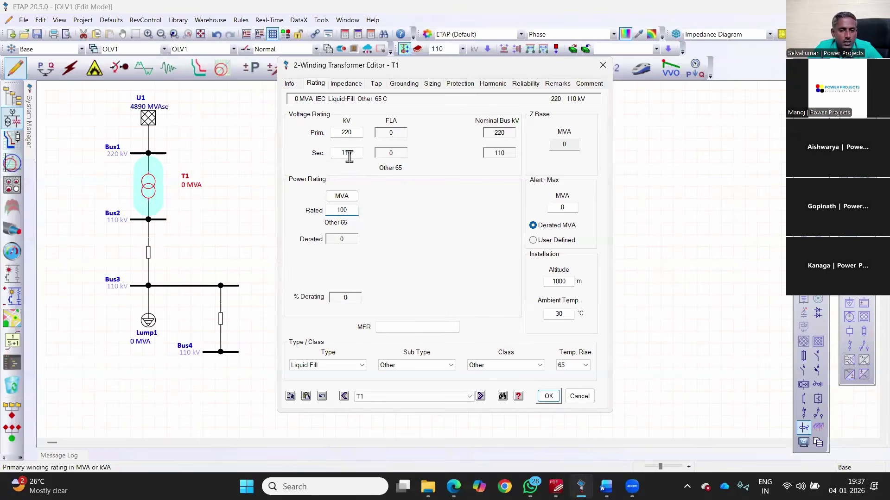
# Step: Check the Raichur reference ratings, then apply T1's 100 MVA rating with 10% impedance, X/R 45
pyautogui.hotkey('alt', 'Tab')
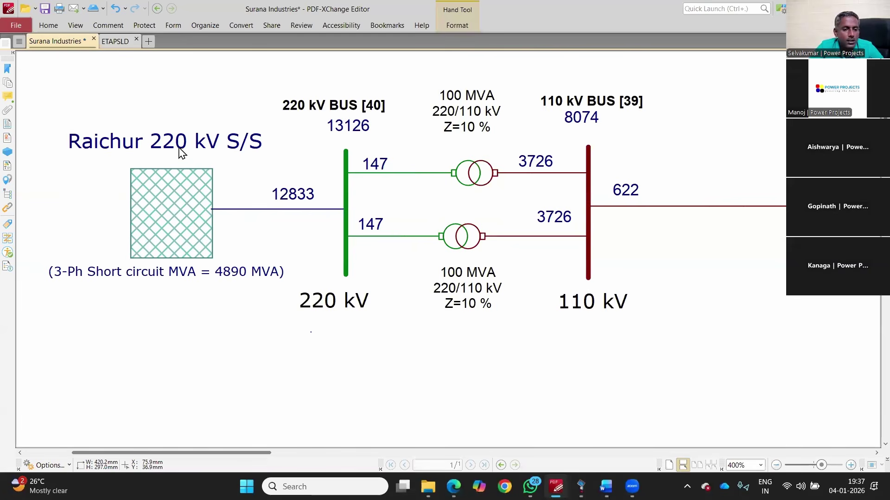
pyautogui.hotkey('alt', 'Tab')
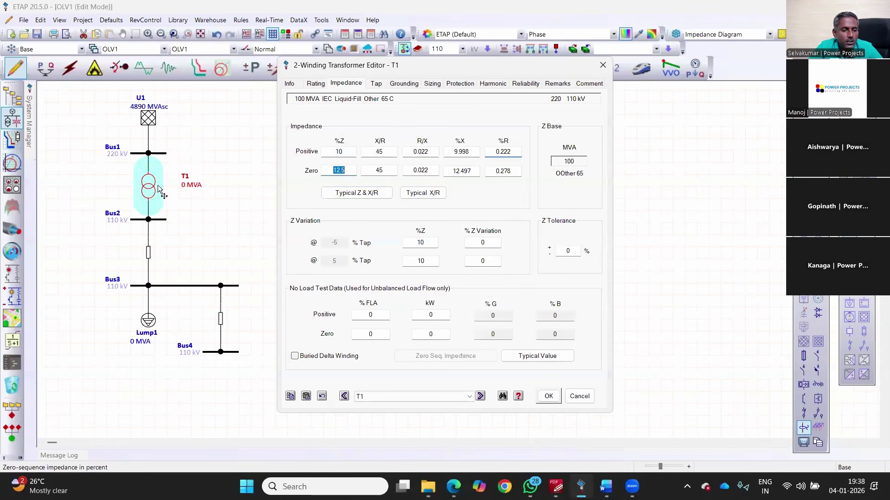
pyautogui.press('Return')
# Step: Copy T1 and paste it as T2, placed in parallel between Bus1 and Bus2
pyautogui.click(252, 191)
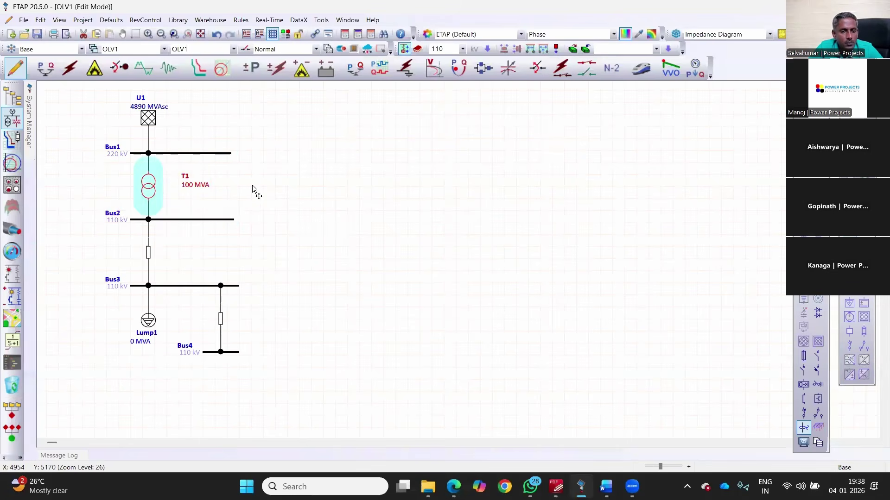
pyautogui.rightClick(221, 160)
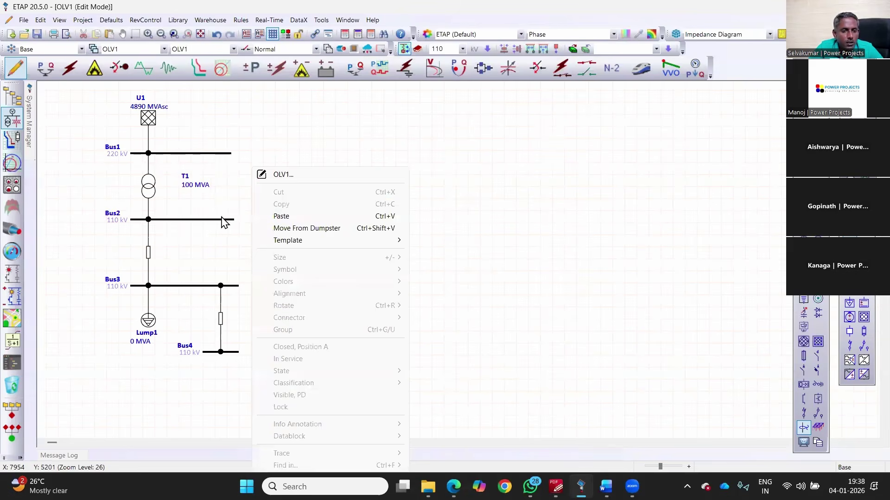
pyautogui.click(281, 217)
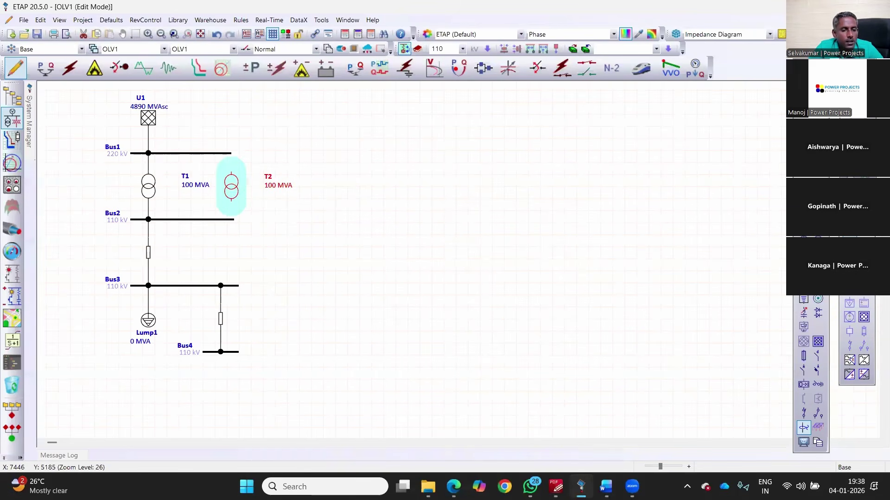
pyautogui.moveTo(232, 187); pyautogui.dragTo(221, 190)
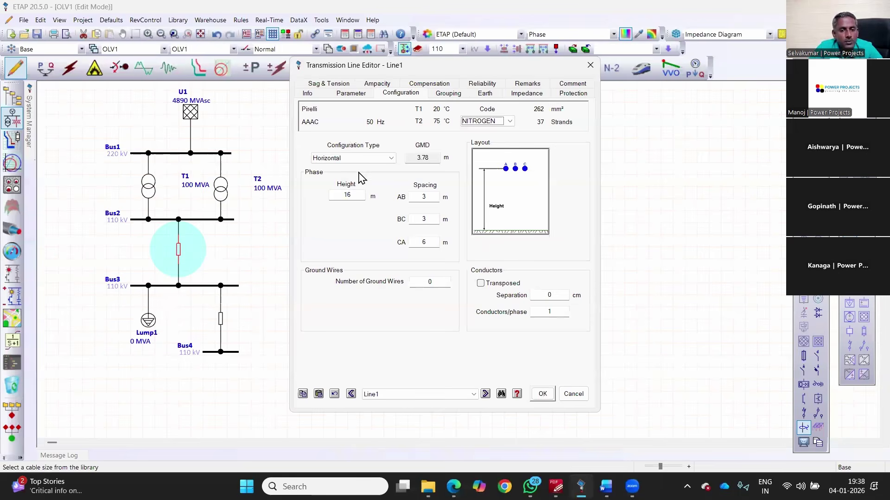
# Step: Review Line1 impedance and Lump1 ratings, then set Line2's phase spacing to 3 and close its editor
pyautogui.hotkey('ctrl', 'Tab')
pyautogui.hotkey('ctrl', 'Tab')
pyautogui.hotkey('ctrl', 'Tab')
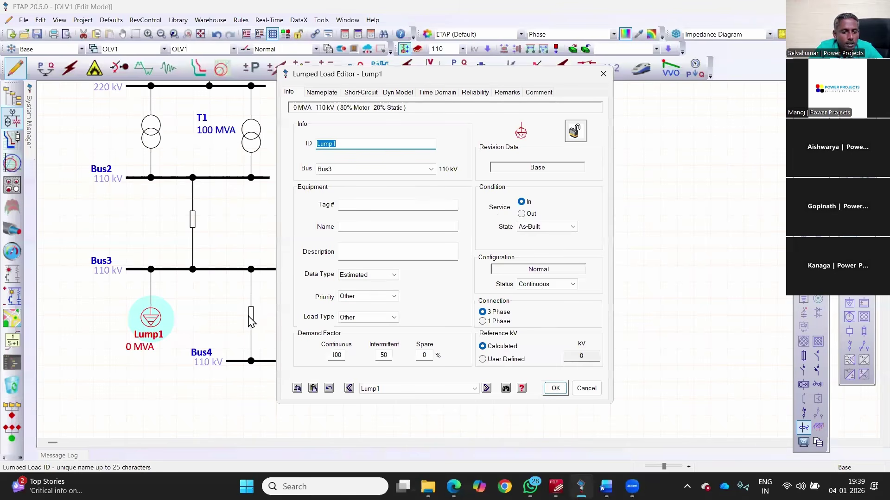
pyautogui.click(322, 92)
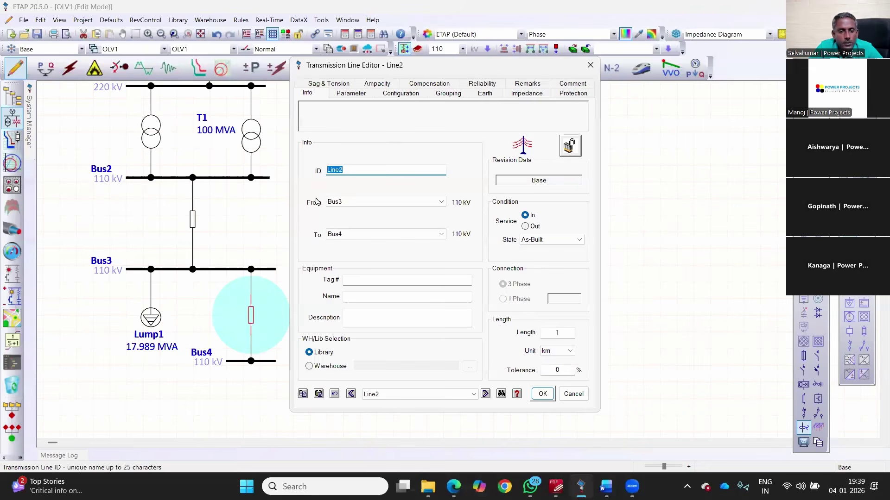
pyautogui.hotkey('ctrl', 'Tab')
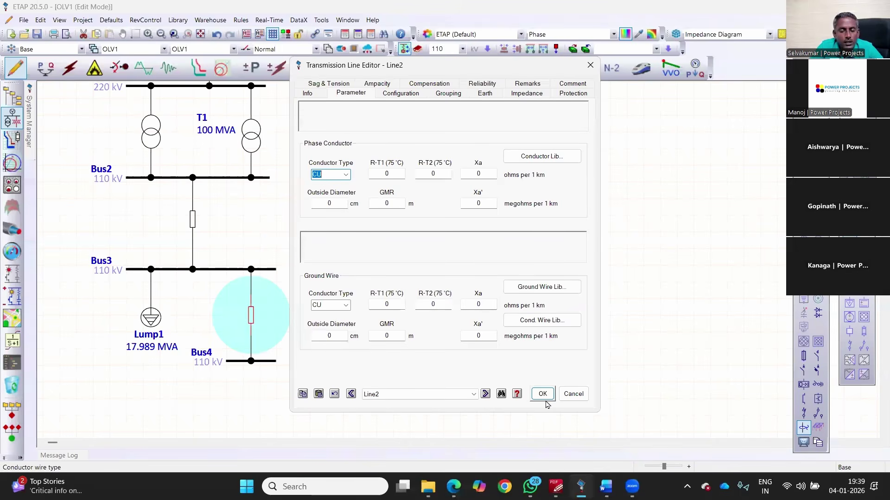
pyautogui.hotkey('ctrl', 'Tab')
pyautogui.write('3')
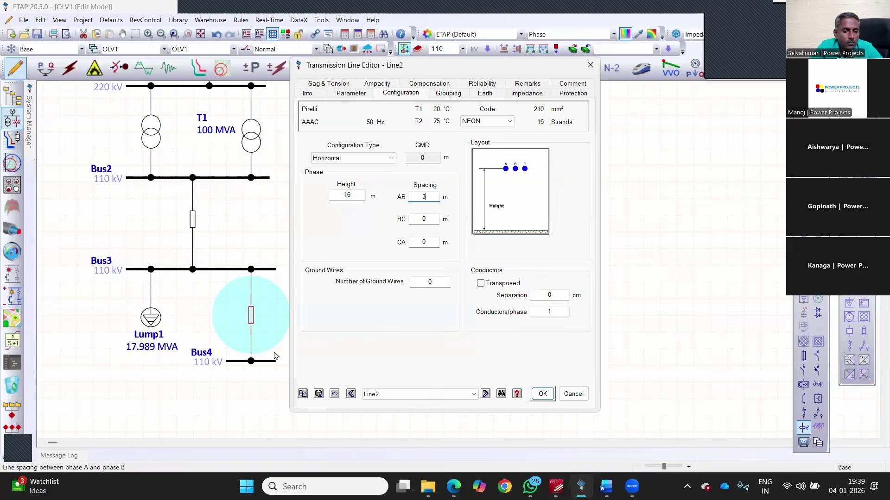
pyautogui.hotkey('ctrl', 'Tab')
pyautogui.hotkey('ctrl', 'Tab')
pyautogui.hotkey('ctrl', 'Tab')
pyautogui.press('Return')
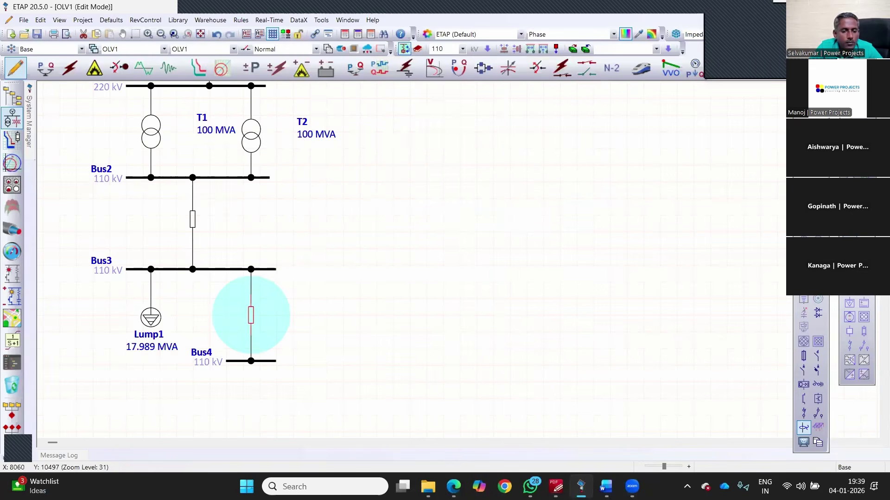
# Step: Move Bus4 further down below Bus3
pyautogui.press('Down')
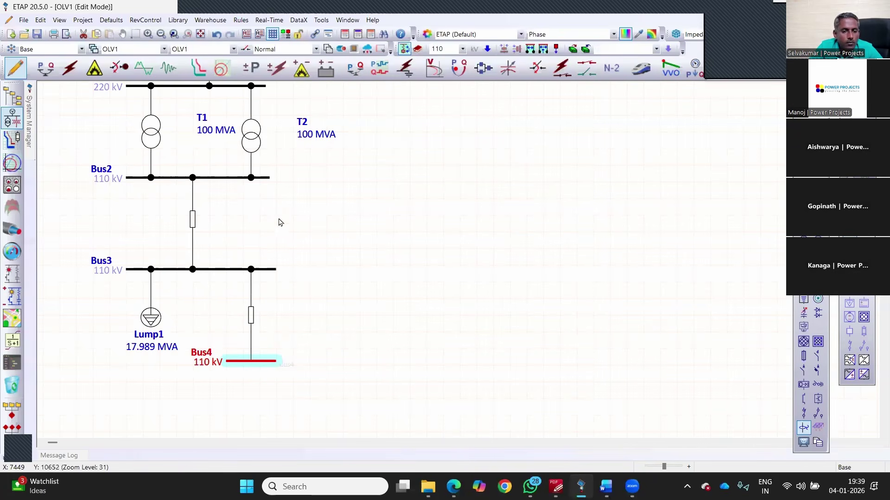
pyautogui.click(257, 206)
pyautogui.scroll(-3, 257, 207)
pyautogui.moveTo(251, 254); pyautogui.dragTo(251, 291)
pyautogui.moveTo(246, 209); pyautogui.dragTo(238, 218)
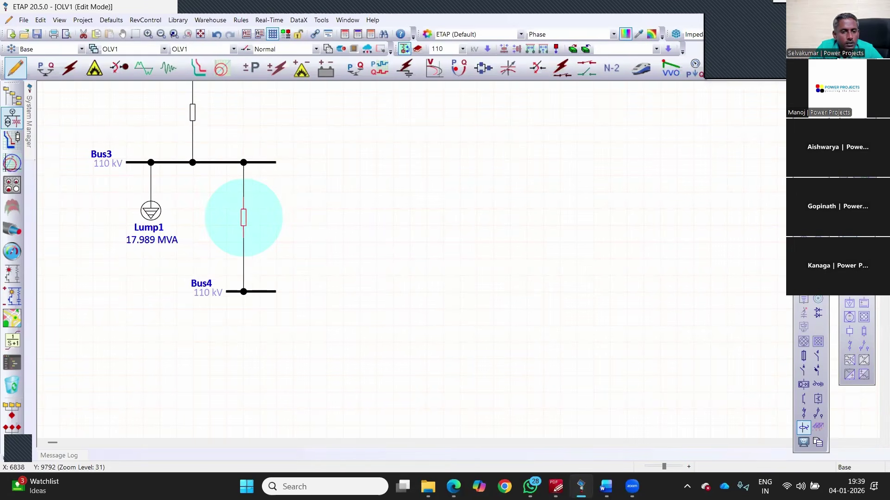
# Step: Paste the stored branch element at Bus3 and connect it down to Bus4
pyautogui.rightClick(276, 168)
pyautogui.click(278, 234)
pyautogui.moveTo(277, 242); pyautogui.dragTo(275, 300)
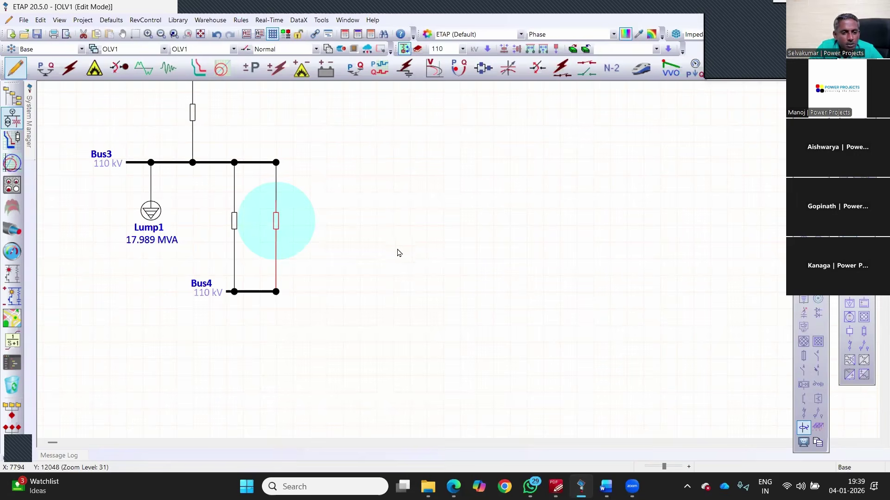
pyautogui.click(398, 228)
pyautogui.scroll(-4, 648, 264)
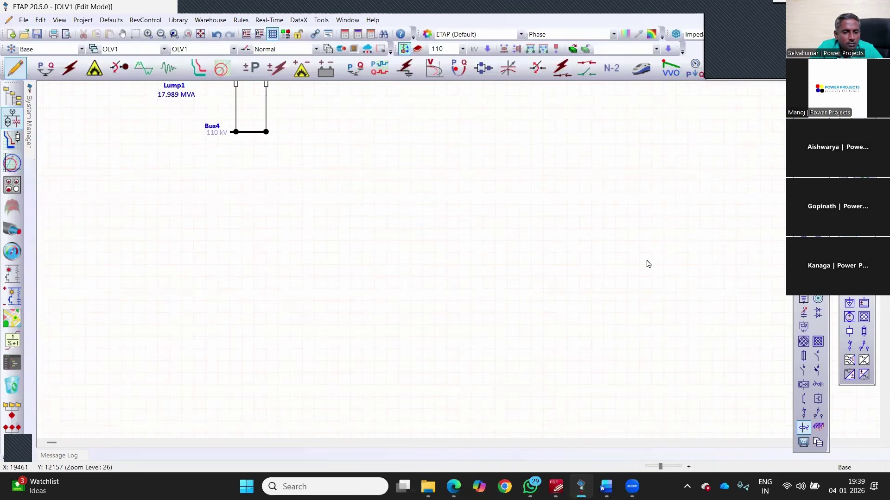
pyautogui.scroll(3, 596, 397)
pyautogui.scroll(-5, 507, 296)
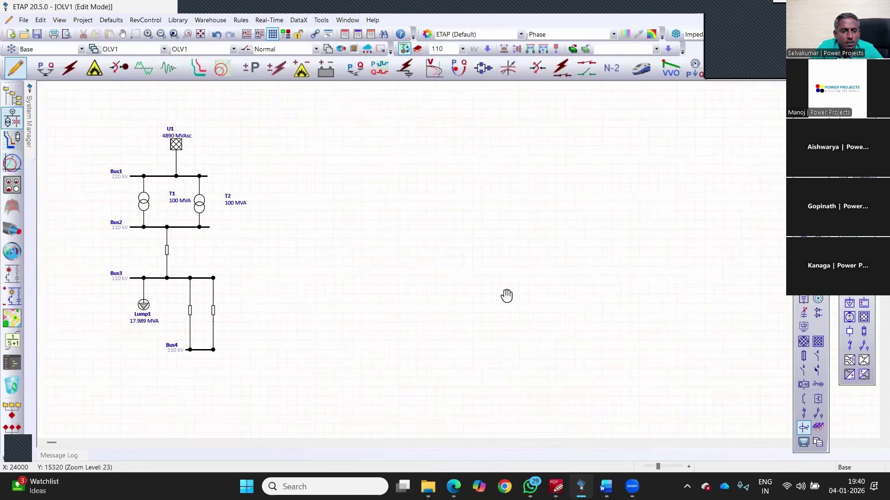
# Step: Look over the reference single-line PDF, then return to the one-line diagram
pyautogui.hotkey('alt', 'Tab')
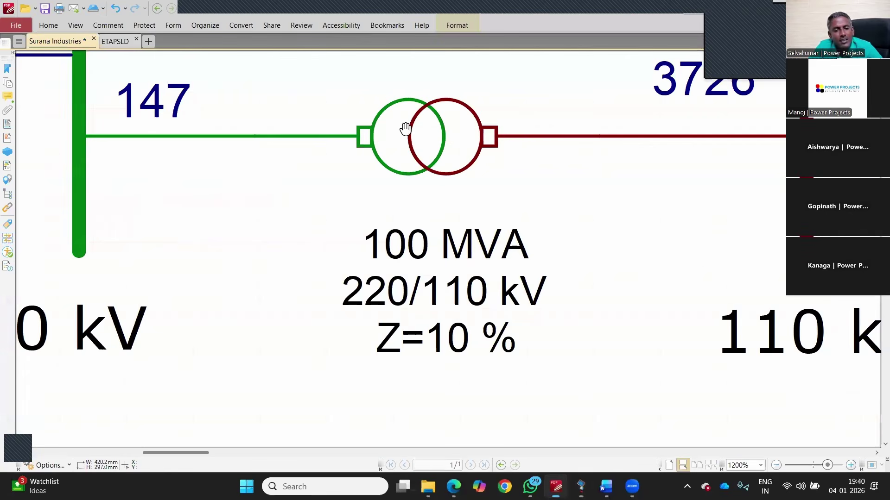
pyautogui.scroll(-8, 463, 174)
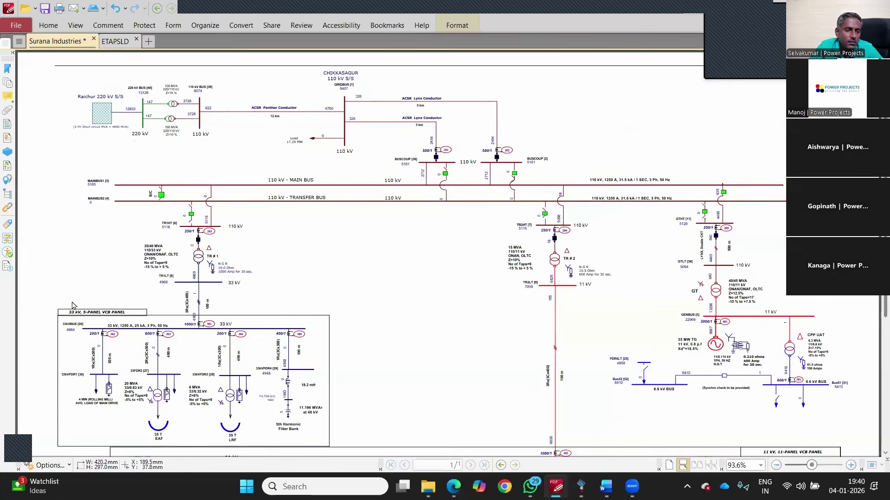
pyautogui.hotkey('alt', 'Tab')
# Step: Rotate the entire one-line diagram by -90 degrees
pyautogui.moveTo(271, 241); pyautogui.dragTo(289, 160)
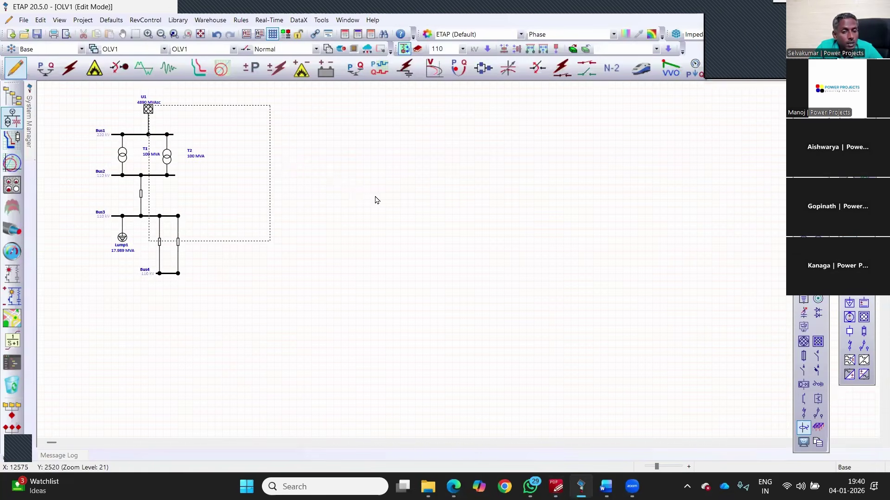
pyautogui.hotkey('ctrl', 'a')
pyautogui.rightClick(408, 289)
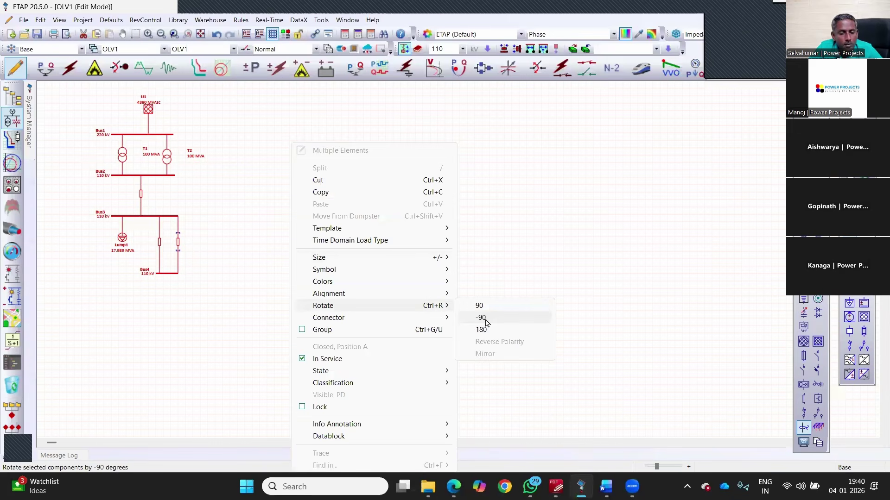
pyautogui.click(482, 319)
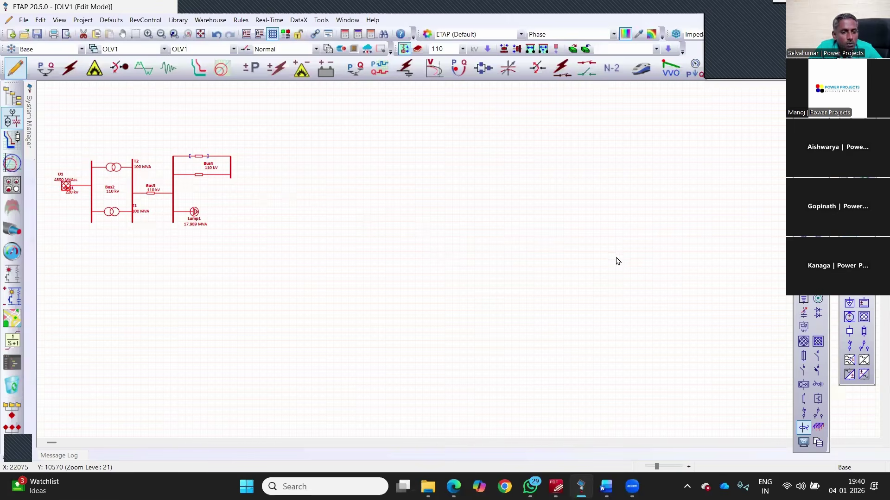
pyautogui.click(55, 125)
pyautogui.scroll(-4, 55, 125)
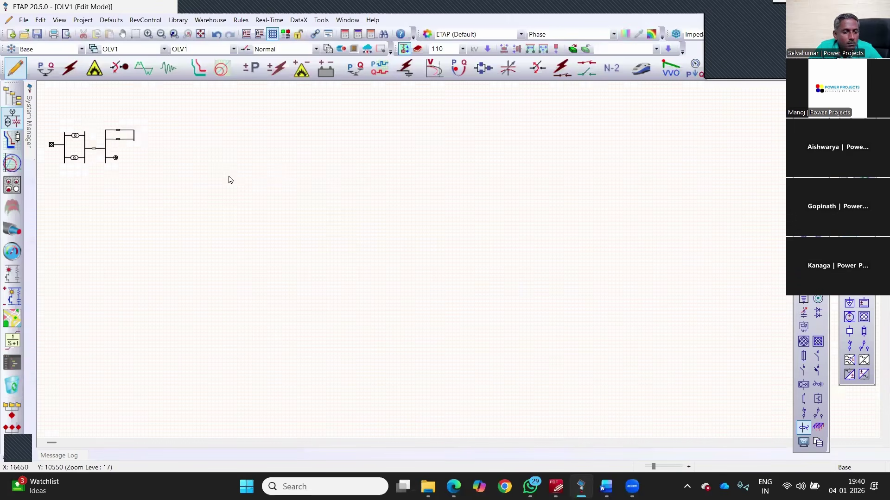
pyautogui.scroll(5, 21, 162)
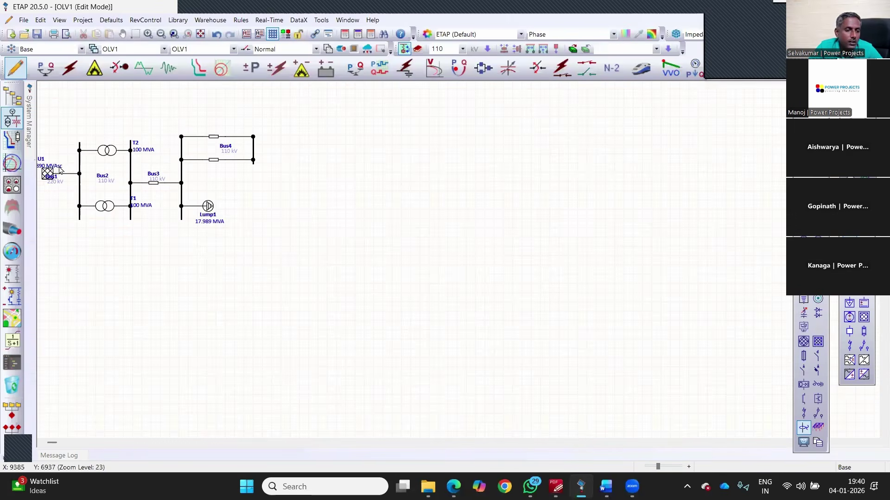
pyautogui.scroll(5, 480, 184)
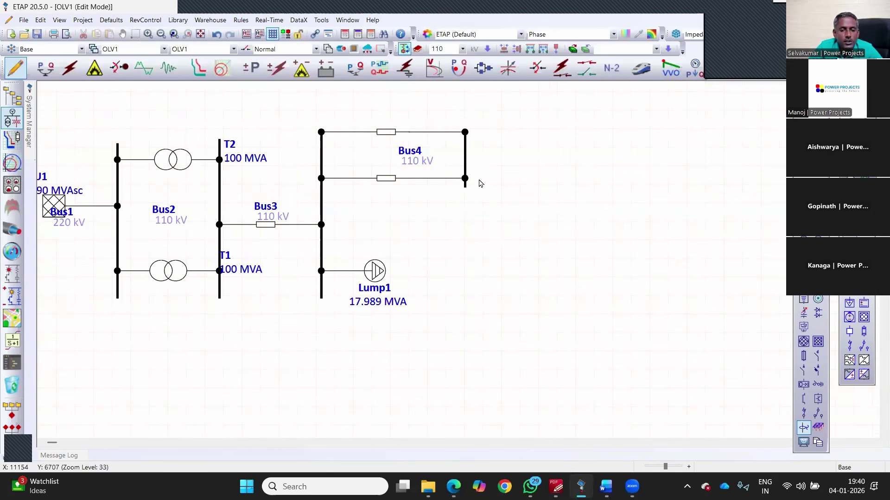
# Step: Delete both branch connections to Bus4, move Bus4 down and rotate it horizontal
pyautogui.click(448, 135)
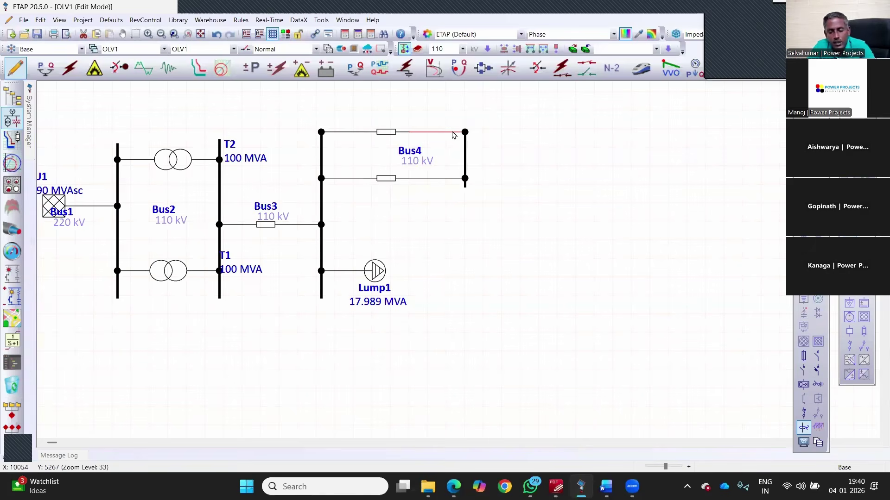
pyautogui.press('Delete')
pyautogui.click(447, 179)
pyautogui.press('Delete')
pyautogui.moveTo(465, 167); pyautogui.dragTo(393, 388)
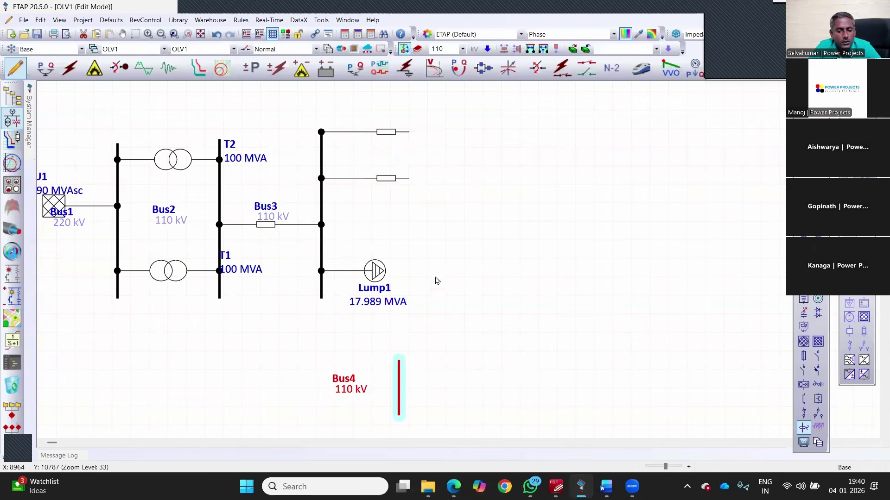
pyautogui.rightClick(460, 218)
pyautogui.click(582, 226)
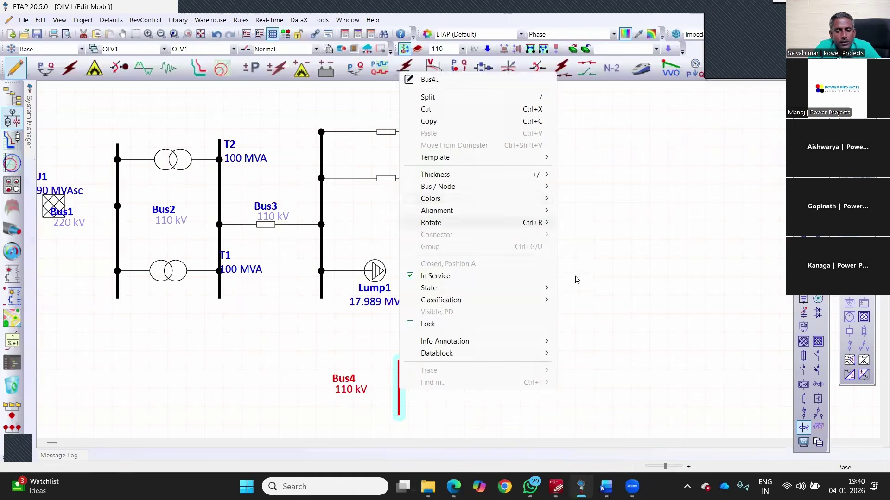
# Step: Move Lump1 to the left of Bus3 and shift T1, T2 and Bus2 right
pyautogui.moveTo(379, 273); pyautogui.dragTo(309, 275)
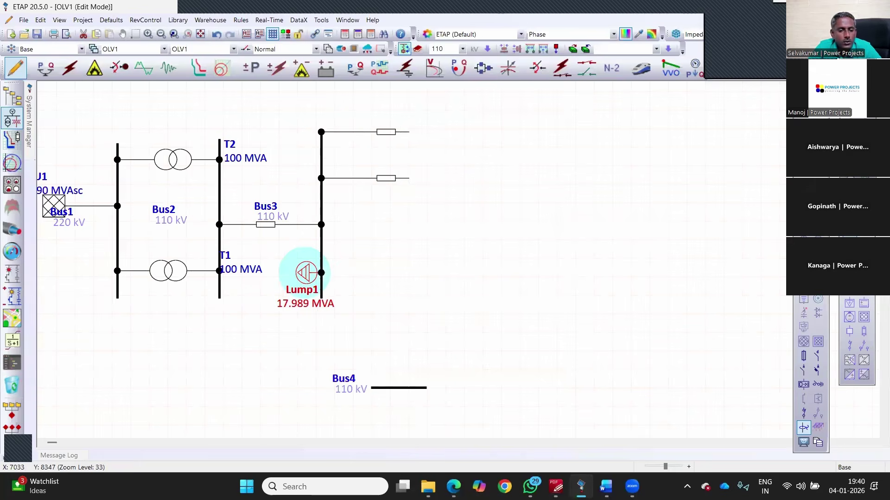
pyautogui.click(423, 293)
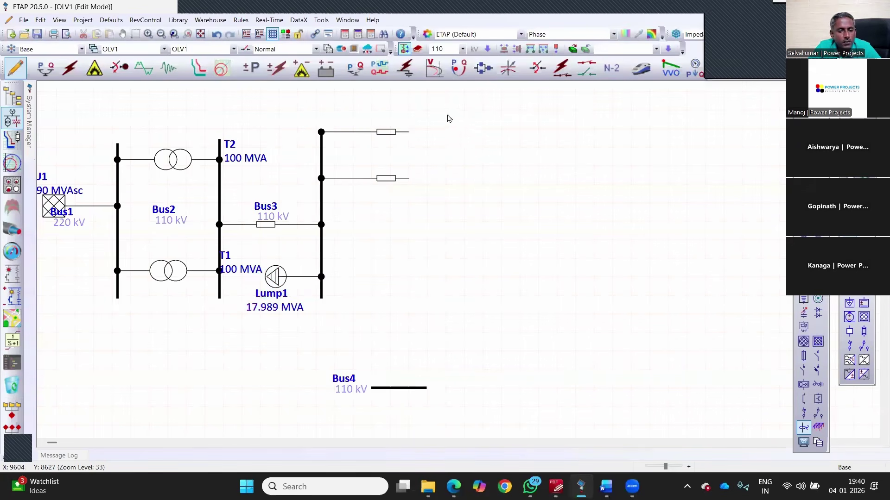
pyautogui.moveTo(445, 114); pyautogui.dragTo(448, 134)
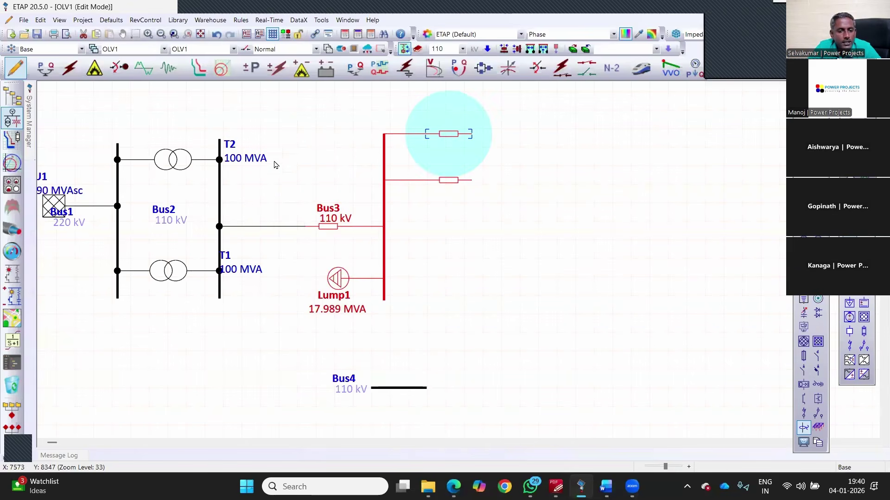
pyautogui.moveTo(229, 281); pyautogui.dragTo(161, 110)
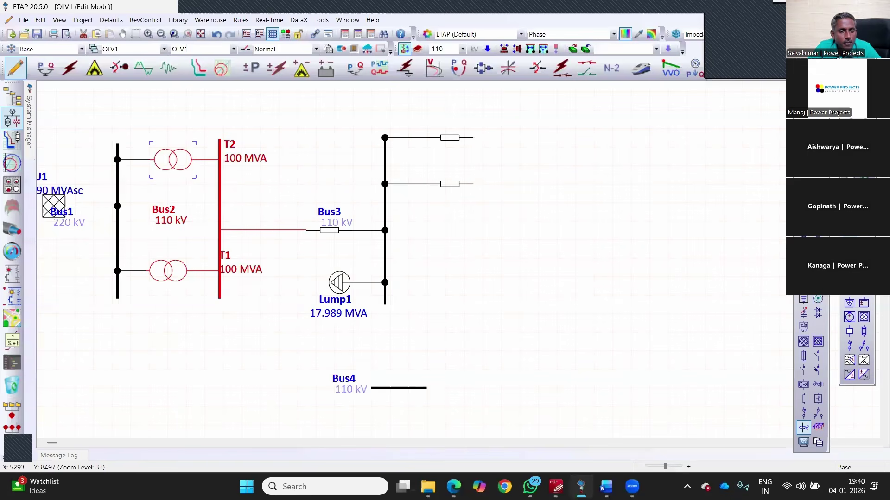
pyautogui.moveTo(173, 160); pyautogui.dragTo(209, 156)
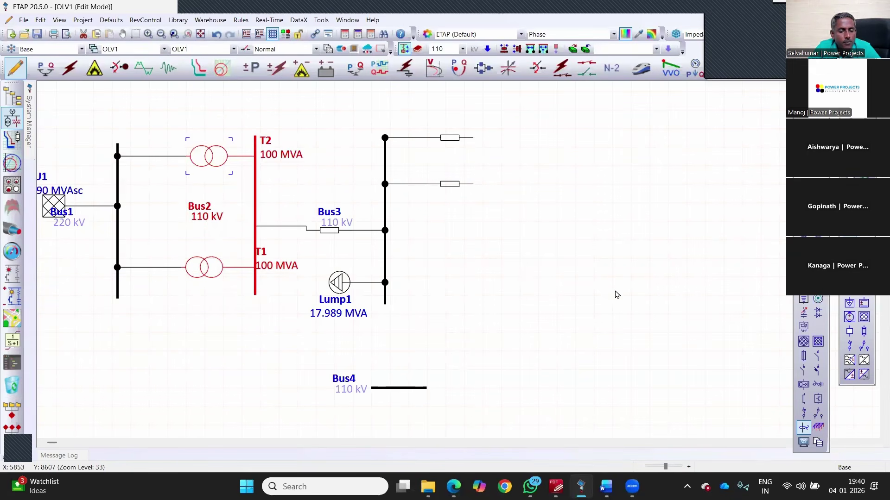
pyautogui.click(617, 295)
pyautogui.scroll(-1, 203, 286)
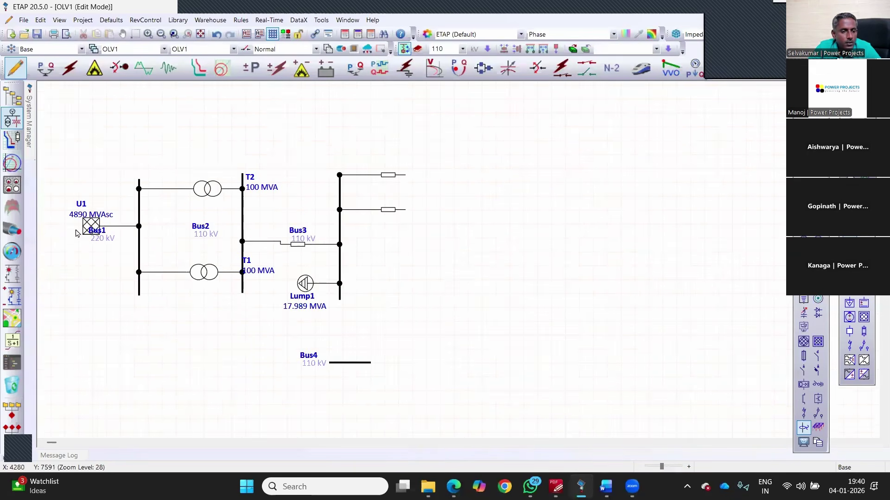
# Step: Move U1 further left of Bus1 and place T1's rating and name labels below it
pyautogui.click(84, 230)
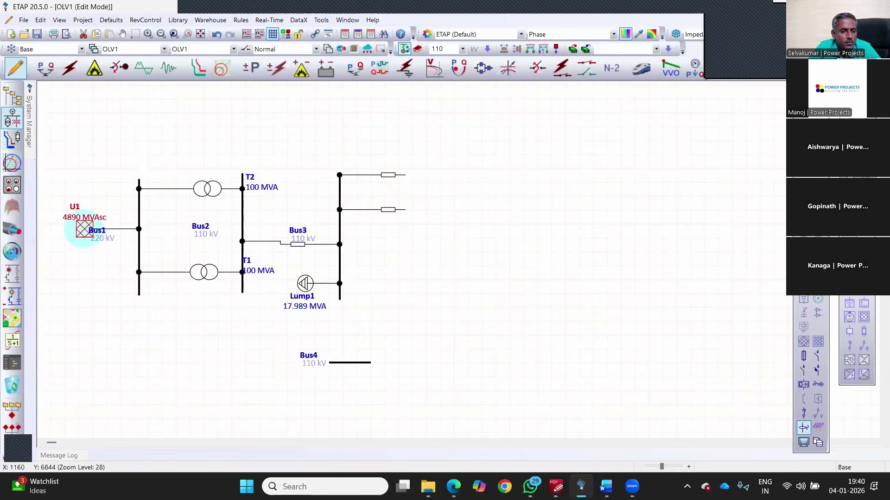
pyautogui.moveTo(85, 229); pyautogui.dragTo(55, 224)
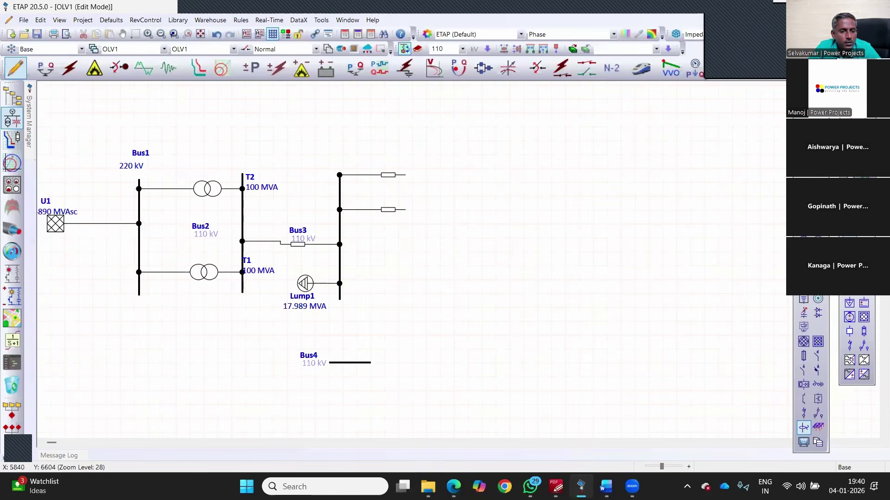
pyautogui.moveTo(260, 271); pyautogui.dragTo(199, 295)
pyautogui.moveTo(251, 265); pyautogui.dragTo(202, 311)
# Step: Tidy the T2, Bus2 and Bus3 labels and raise the Bus2–Bus3 branch level with U1
pyautogui.click(207, 189)
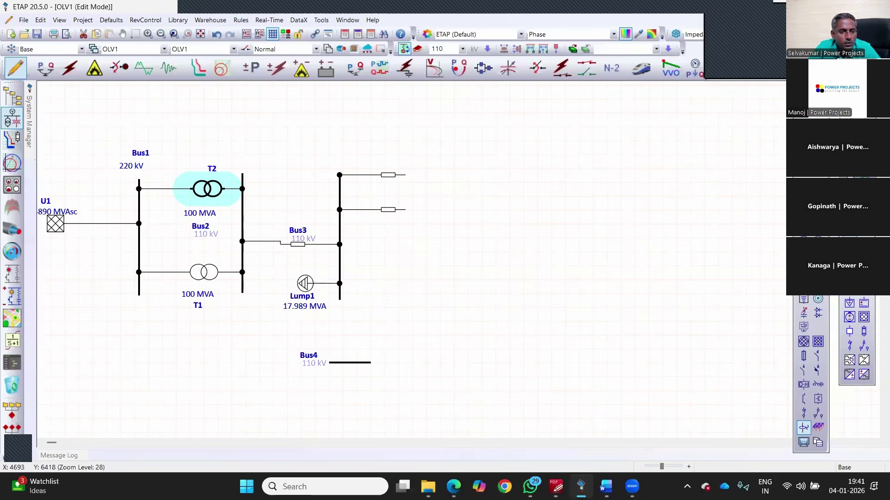
pyautogui.click(201, 226)
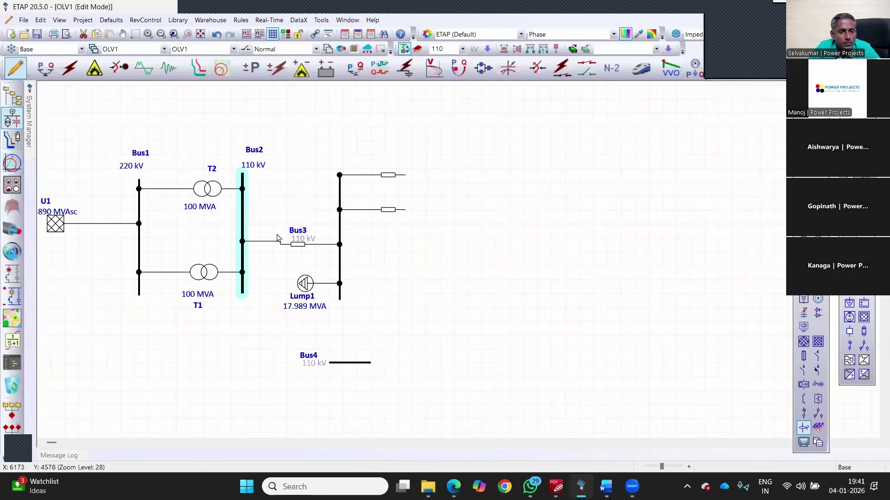
pyautogui.click(297, 236)
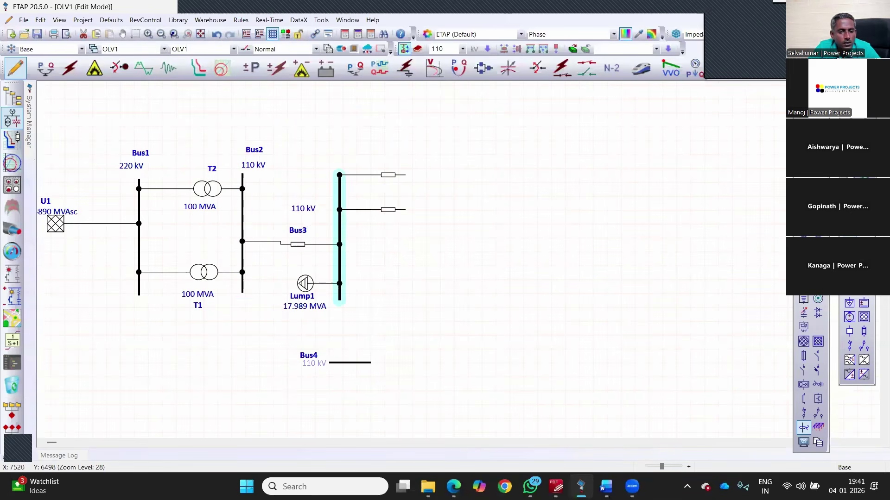
pyautogui.click(298, 236)
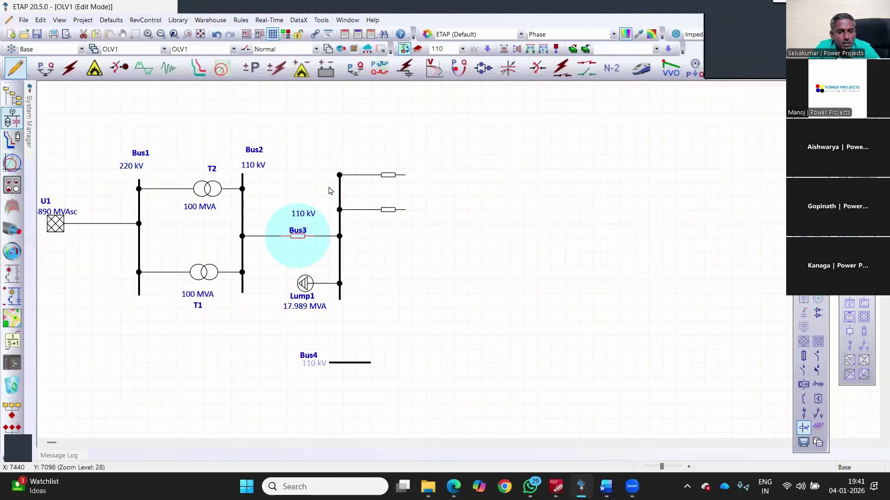
pyautogui.moveTo(297, 236); pyautogui.dragTo(297, 223)
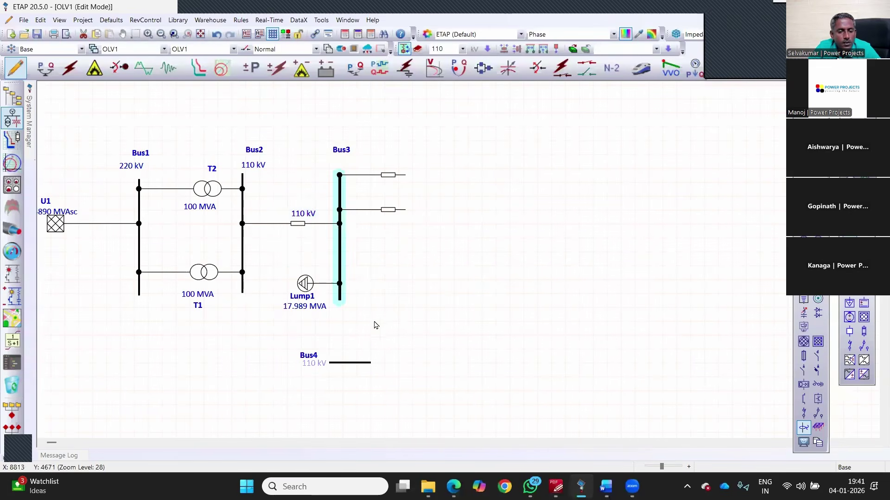
# Step: Lengthen Bus4 to the right and connect both Bus3 cables down to it
pyautogui.scroll(-3, 139, 404)
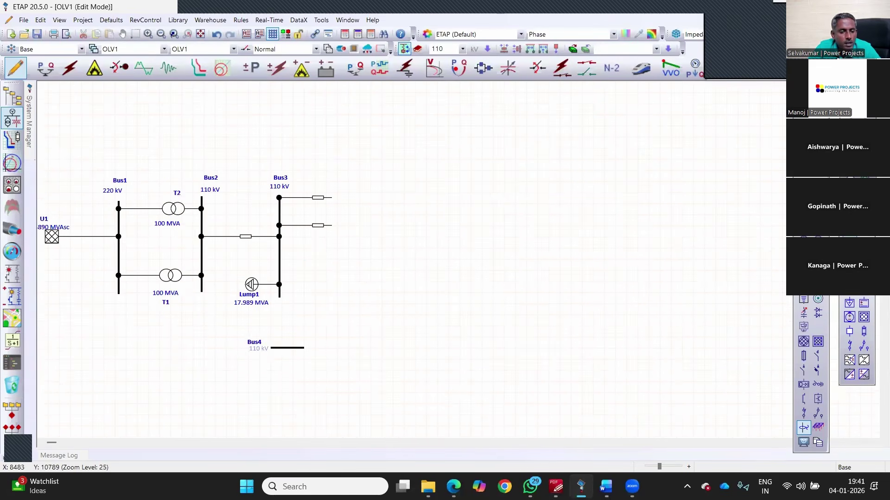
pyautogui.click(136, 399)
pyautogui.hotkey('ctrl', 'z')
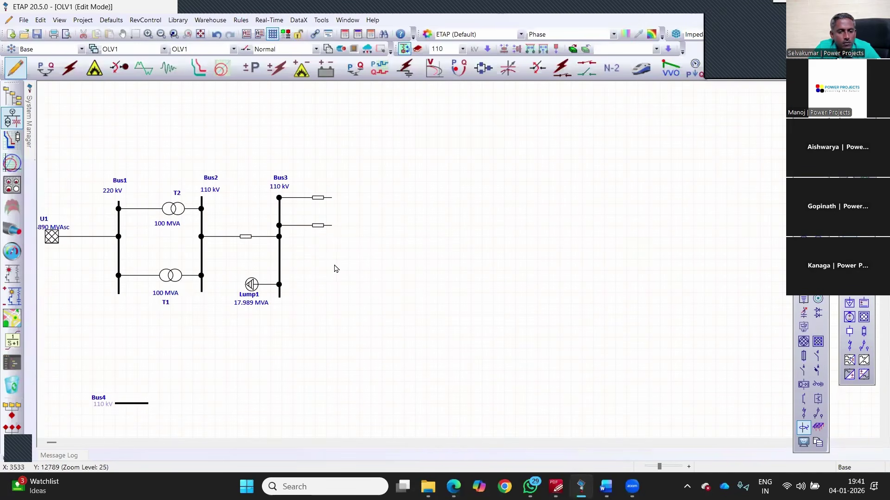
pyautogui.moveTo(149, 404); pyautogui.dragTo(720, 403)
pyautogui.moveTo(318, 226); pyautogui.dragTo(338, 403)
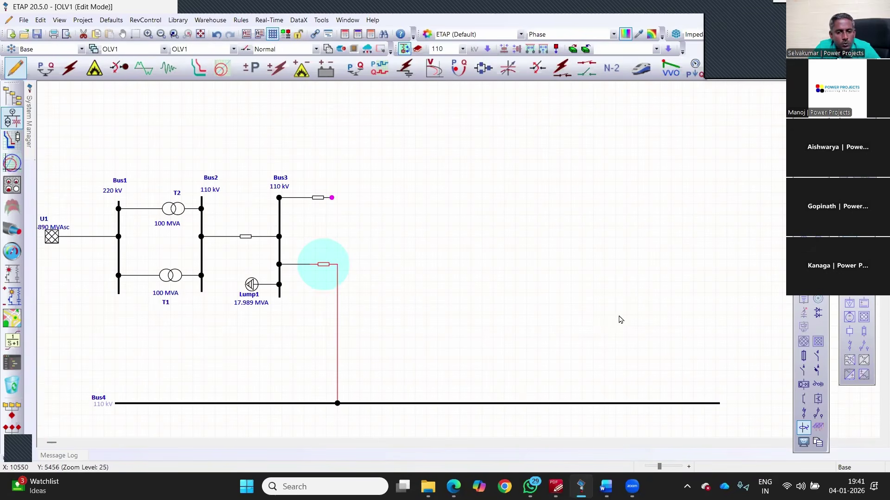
pyautogui.moveTo(332, 198); pyautogui.dragTo(515, 403)
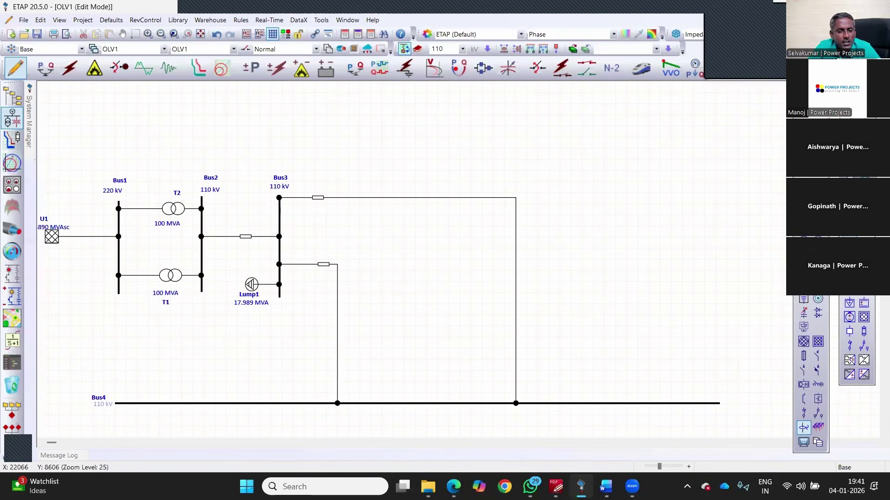
pyautogui.scroll(-1, 408, 196)
pyautogui.scroll(-1, 408, 200)
pyautogui.moveTo(334, 207); pyautogui.dragTo(333, 220)
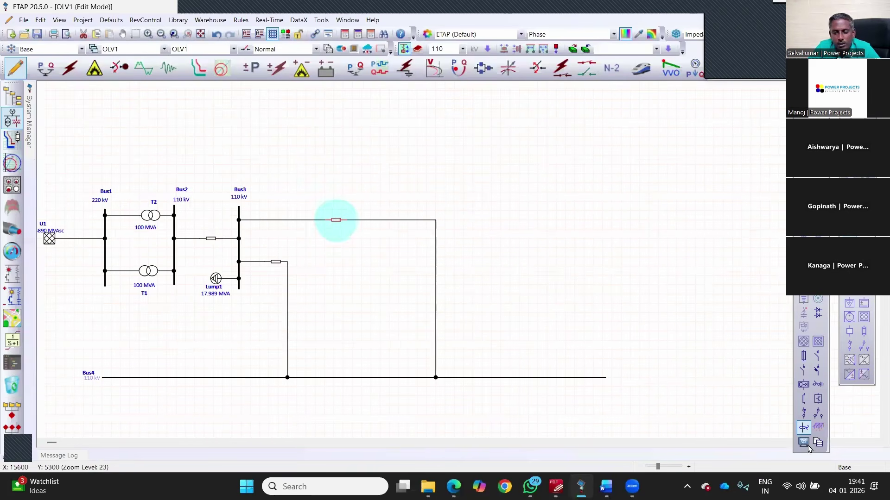
# Step: In Display Options, tick line size, length and impedance plus transformer kV and Z
pyautogui.doubleClick(452, 306)
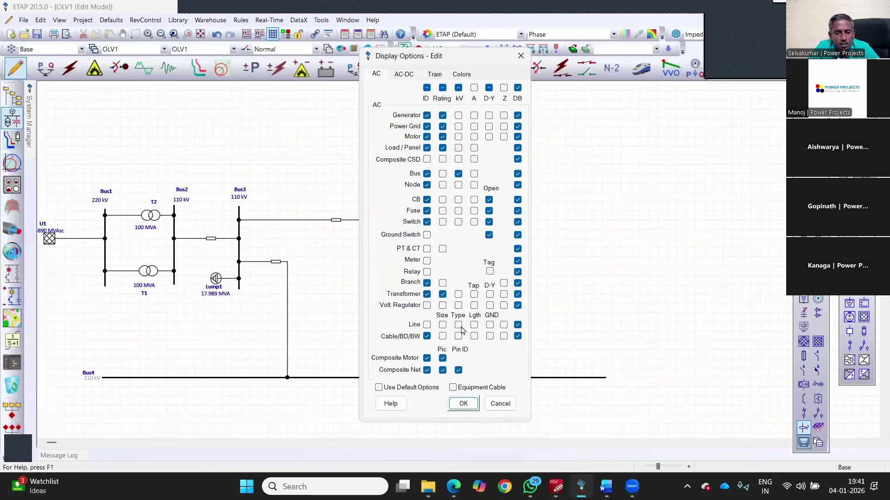
pyautogui.click(442, 325)
pyautogui.click(474, 325)
pyautogui.click(503, 324)
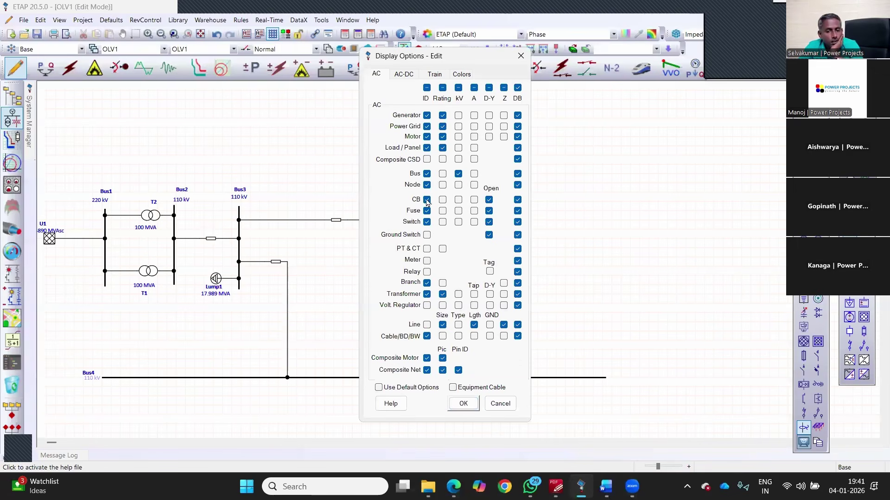
pyautogui.click(458, 295)
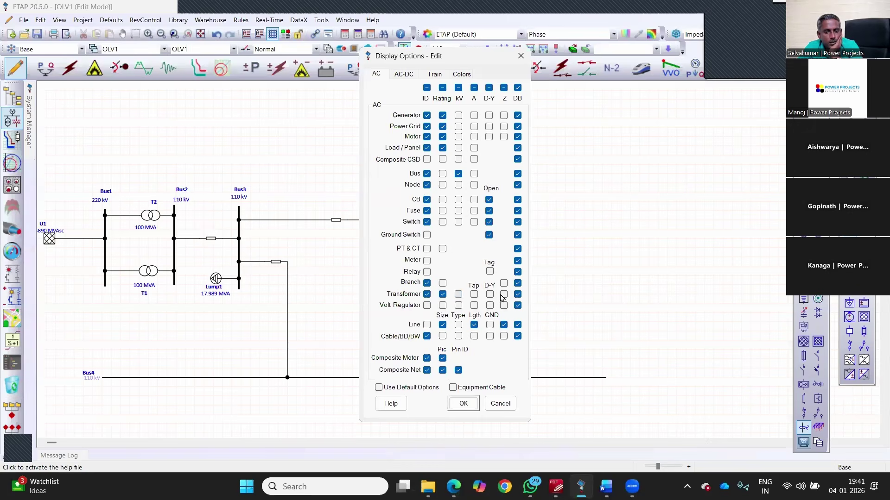
pyautogui.click(503, 294)
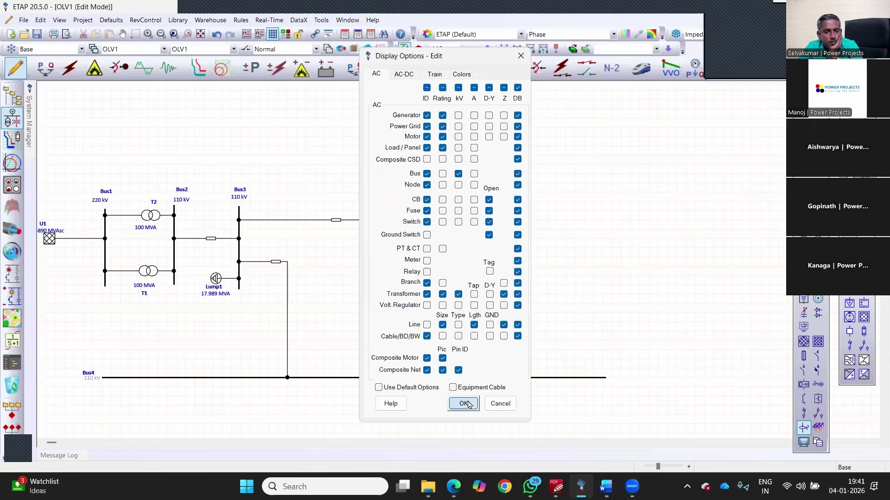
pyautogui.click(464, 404)
# Step: Rearrange the 3 km, impedance and NEON labels around both parallel lines
pyautogui.scroll(1, 379, 221)
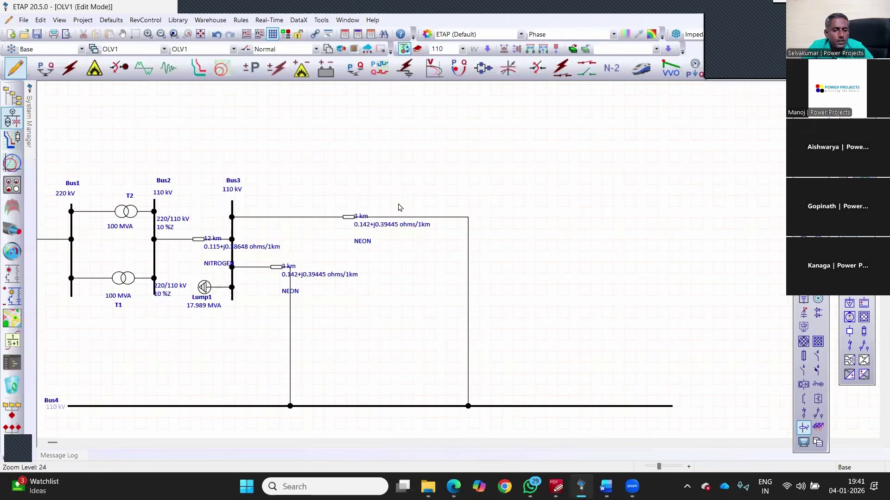
pyautogui.scroll(8, 307, 230)
pyautogui.moveTo(400, 205); pyautogui.dragTo(391, 170)
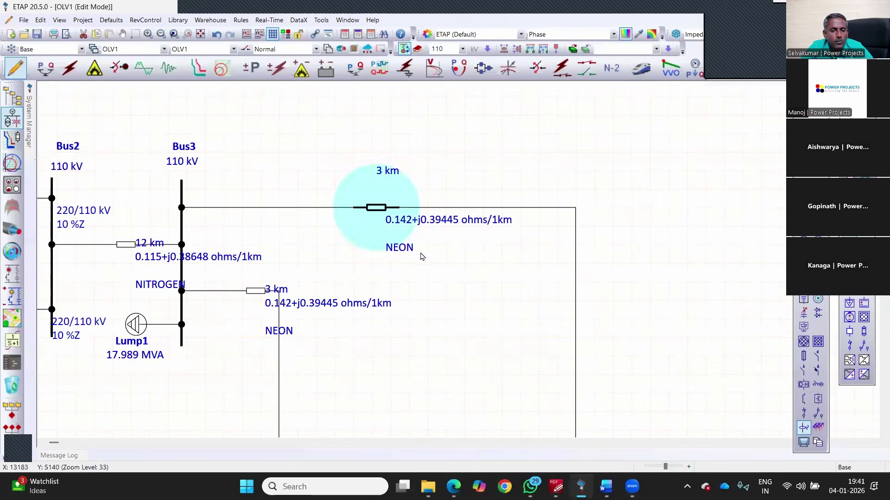
pyautogui.moveTo(413, 220); pyautogui.dragTo(360, 185)
pyautogui.moveTo(401, 248); pyautogui.dragTo(398, 217)
pyautogui.moveTo(324, 302); pyautogui.dragTo(364, 329)
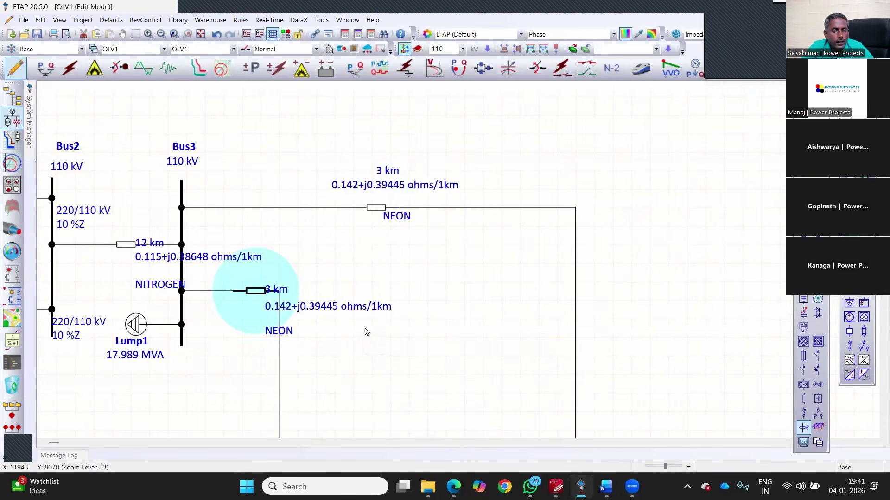
pyautogui.moveTo(291, 331); pyautogui.dragTo(369, 350)
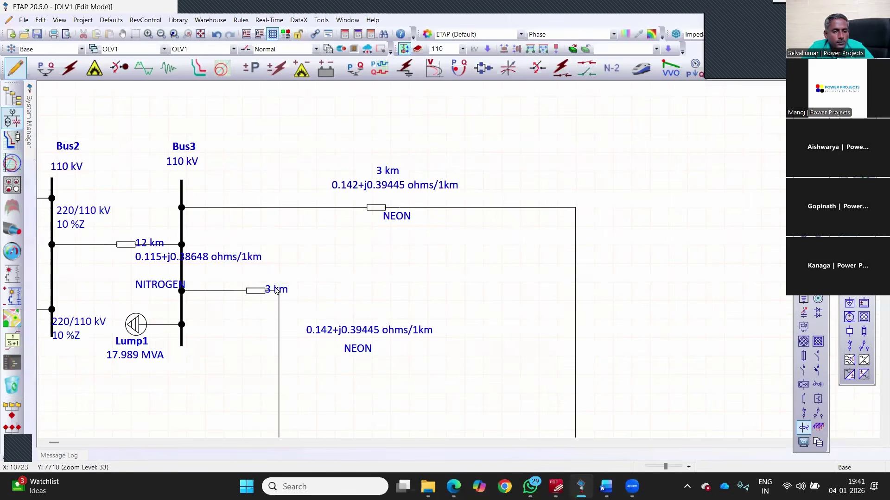
pyautogui.moveTo(277, 290); pyautogui.dragTo(356, 317)
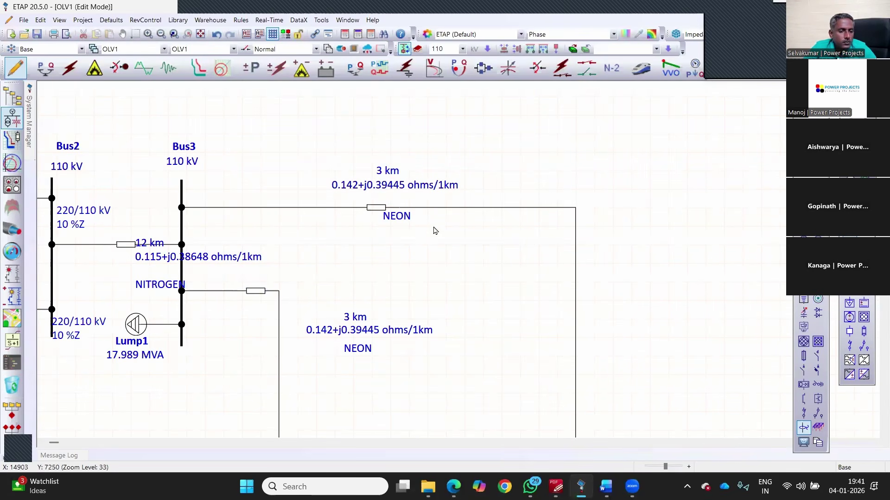
# Step: Move Bus3 with Lump1 and its attached cables to the right
pyautogui.scroll(-1, 460, 247)
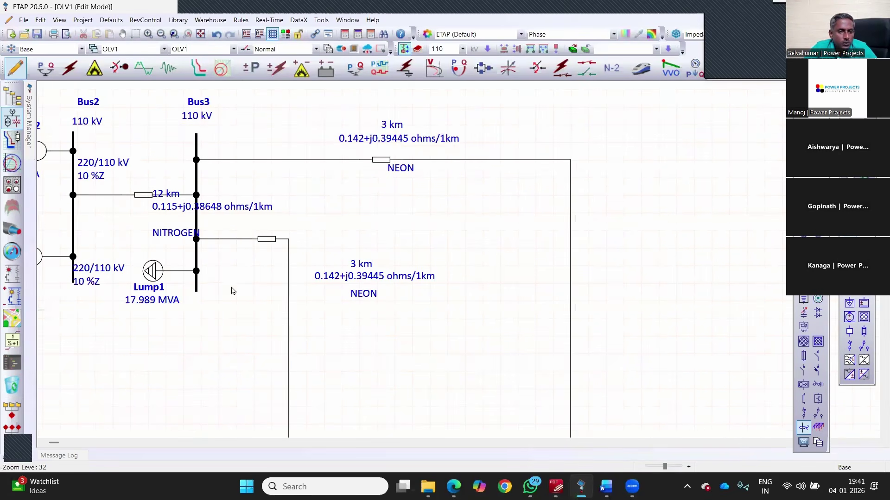
pyautogui.scroll(-4, 232, 290)
pyautogui.moveTo(280, 162); pyautogui.dragTo(200, 292)
pyautogui.moveTo(313, 302); pyautogui.dragTo(369, 302)
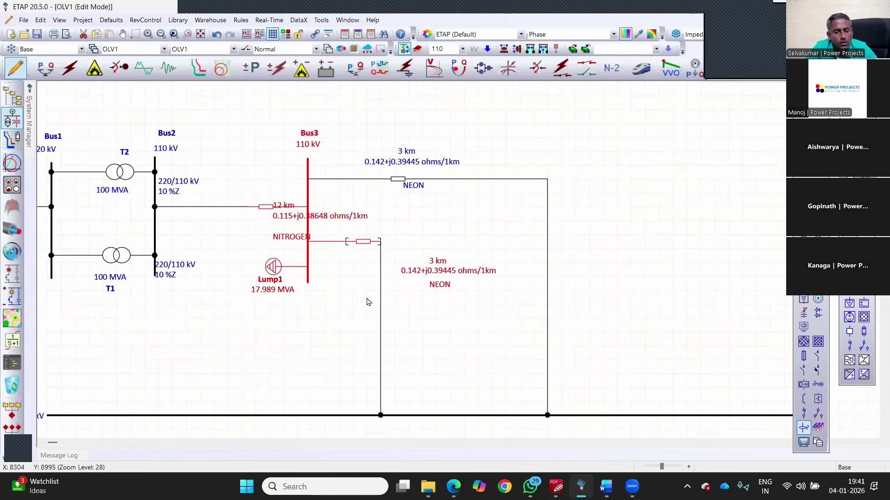
pyautogui.click(347, 215)
# Step: Place the 0.115+j0.38648 ohms/1km, 12 km and NITROGEN labels, and put 220/110 kV labels below T1 and T2
pyautogui.moveTo(345, 216); pyautogui.dragTo(247, 194)
pyautogui.moveTo(283, 238); pyautogui.dragTo(230, 239)
pyautogui.moveTo(187, 265); pyautogui.dragTo(109, 312)
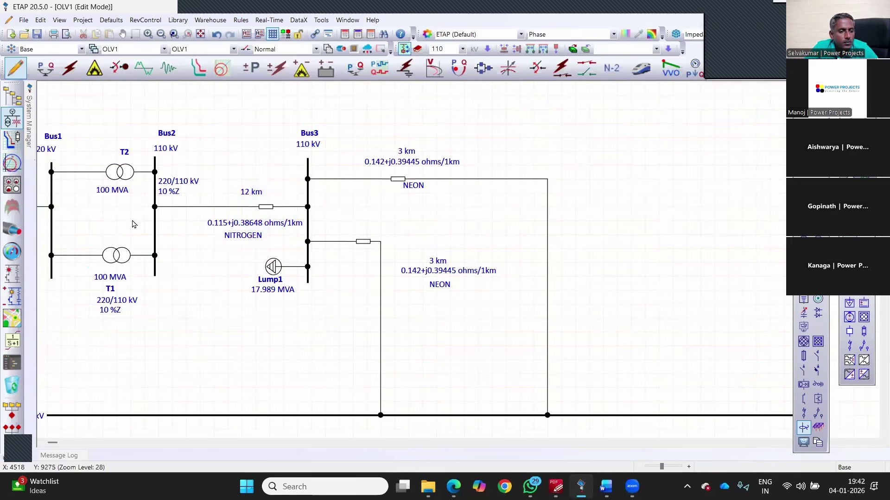
pyautogui.moveTo(179, 181); pyautogui.dragTo(116, 202)
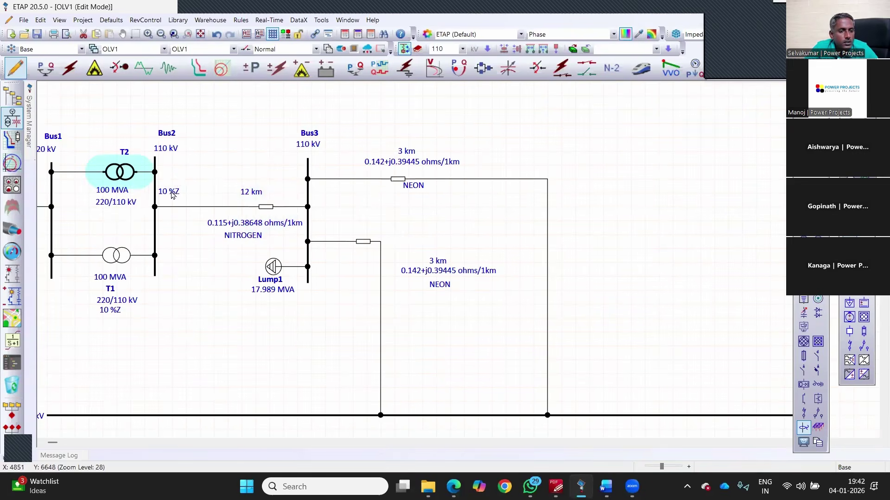
pyautogui.click(371, 319)
# Step: Shift the whole diagram to the right
pyautogui.scroll(-2, 144, 212)
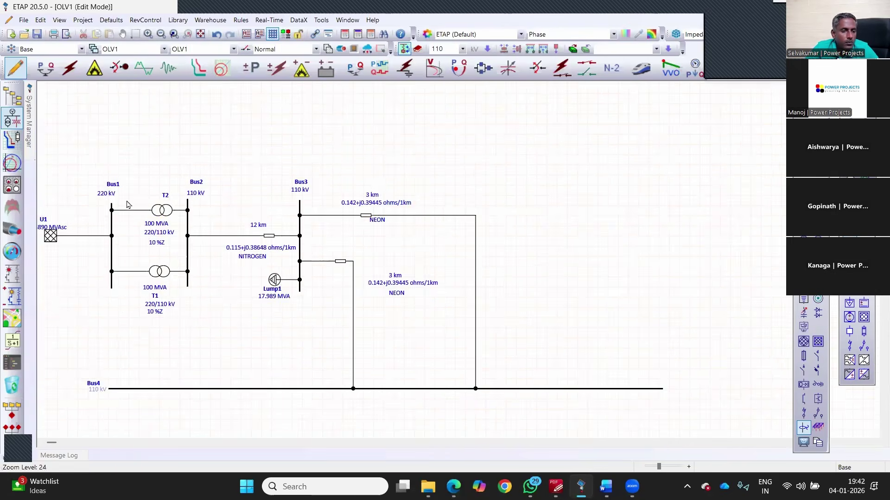
pyautogui.scroll(-1, 129, 204)
pyautogui.scroll(-1, 593, 206)
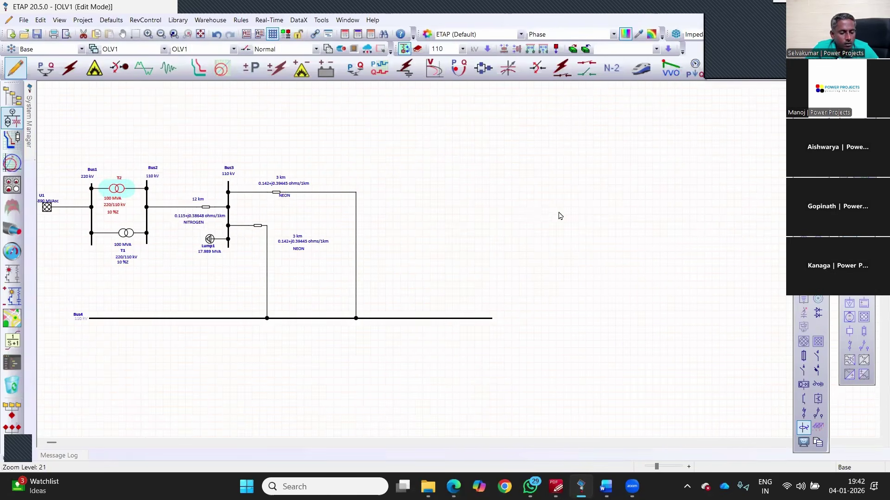
pyautogui.hotkey('ctrl', 'a')
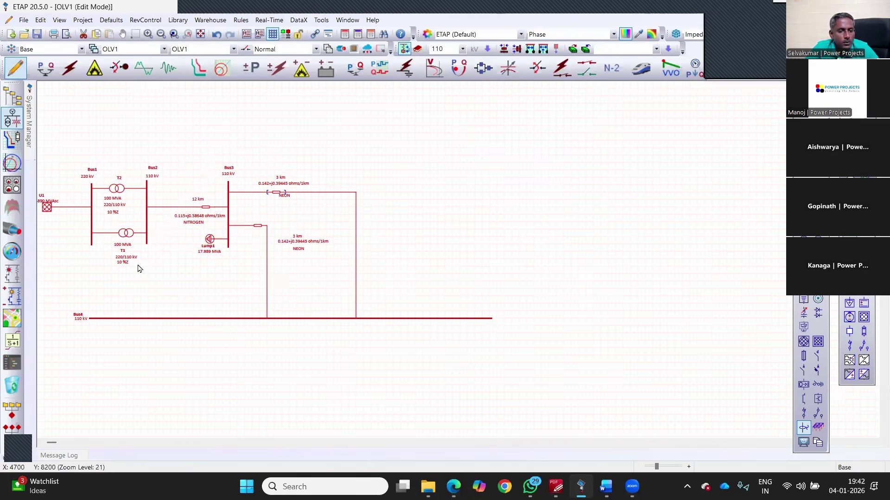
pyautogui.moveTo(139, 262); pyautogui.dragTo(239, 266)
pyautogui.click(103, 208)
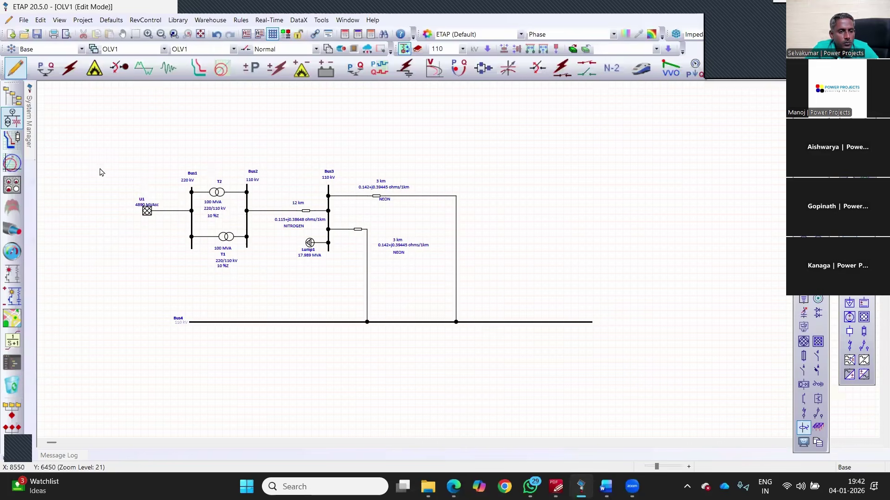
# Step: Move U1 and Bus1 together to the left
pyautogui.click(189, 241)
pyautogui.click(165, 235)
pyautogui.moveTo(110, 167)
pyautogui.mouseDown()
pyautogui.moveTo(139, 183)
pyautogui.moveTo(197, 253)
pyautogui.mouseUp()
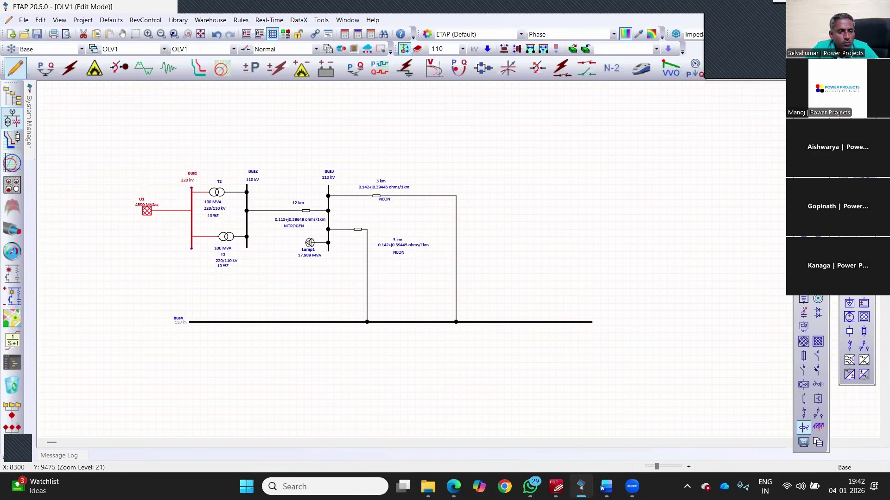
pyautogui.moveTo(192, 218); pyautogui.dragTo(156, 216)
# Step: Reposition T1 and T2 so they line up between Bus1 and Bus2
pyautogui.click(217, 192)
pyautogui.moveTo(217, 192)
pyautogui.mouseDown()
pyautogui.moveTo(201, 188)
pyautogui.moveTo(202, 200)
pyautogui.mouseUp()
pyautogui.moveTo(226, 236); pyautogui.dragTo(207, 250)
pyautogui.click(413, 335)
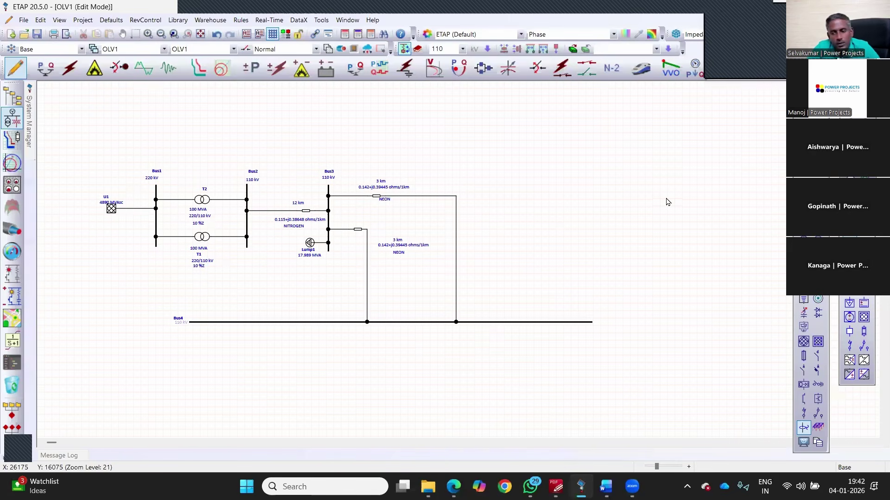
pyautogui.scroll(2, 667, 201)
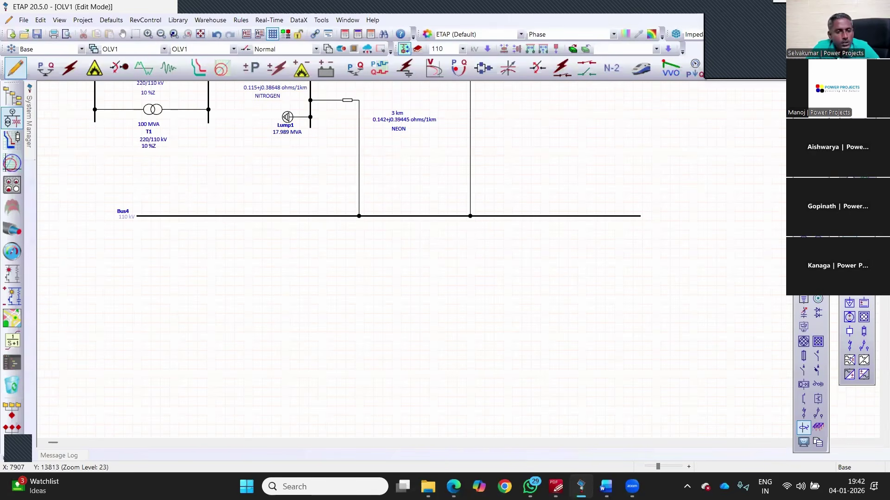
pyautogui.scroll(2, 669, 191)
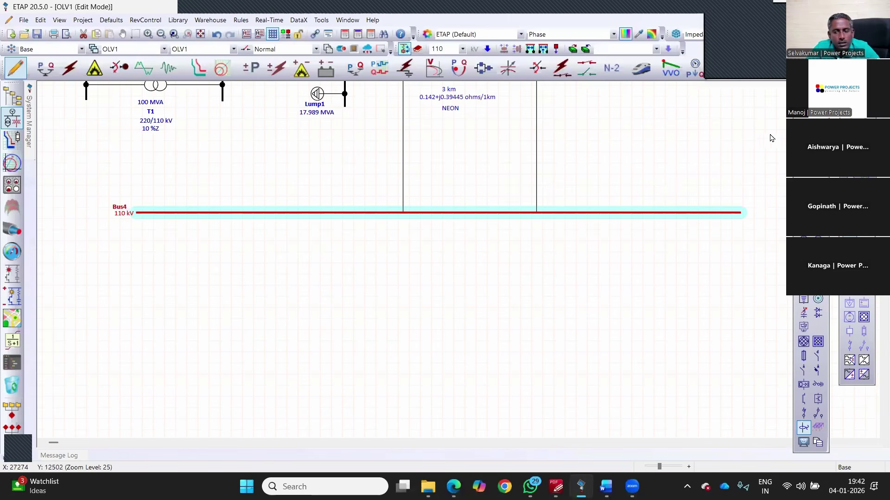
# Step: Add 110/33 kV T3 with Bus5, Cable1, Bus6, Cable2 and a lumped load under Bus4
pyautogui.click(439, 213)
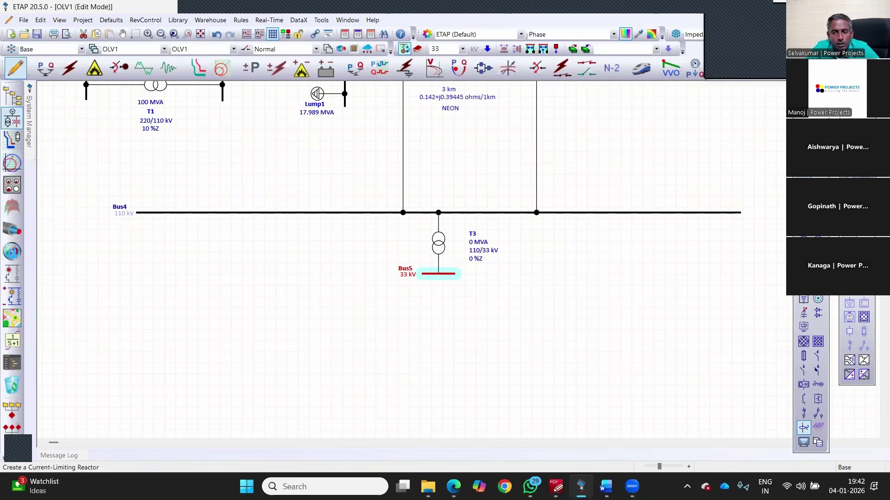
pyautogui.click(804, 184)
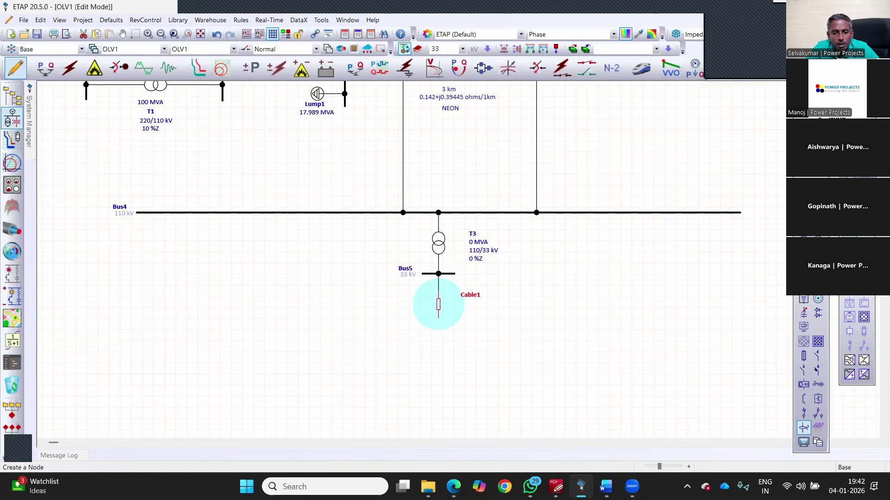
pyautogui.click(804, 155)
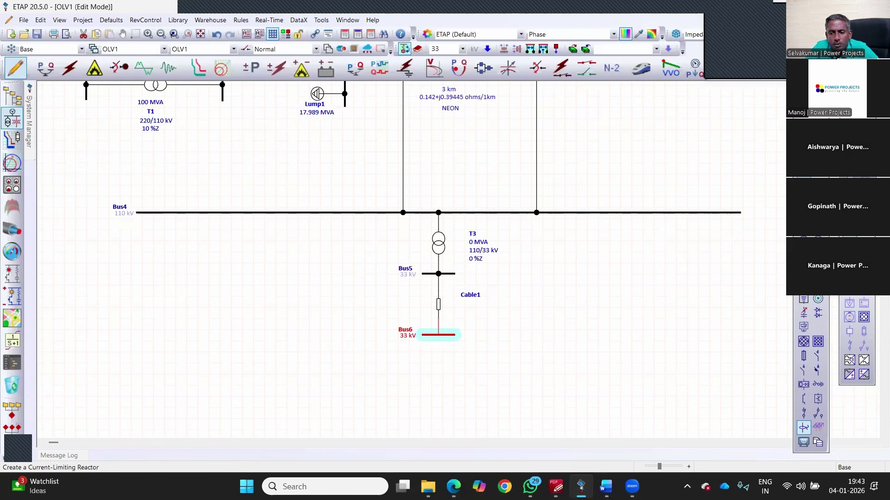
pyautogui.click(438, 366)
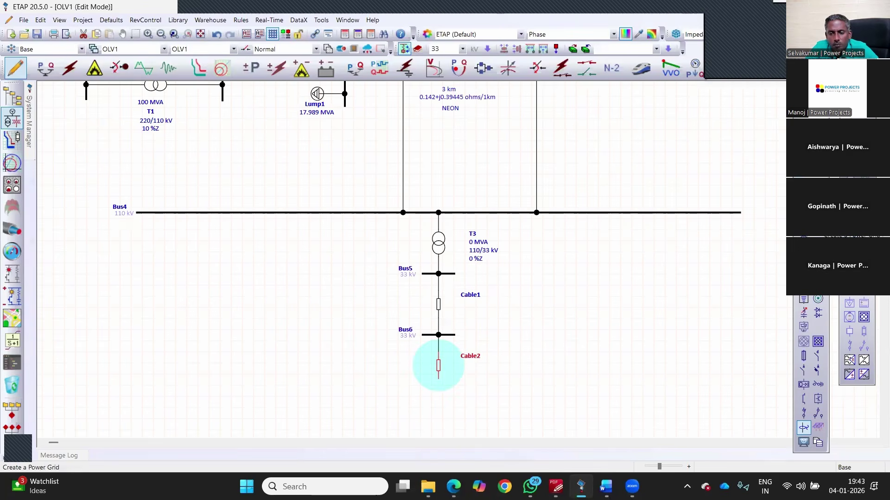
pyautogui.click(438, 412)
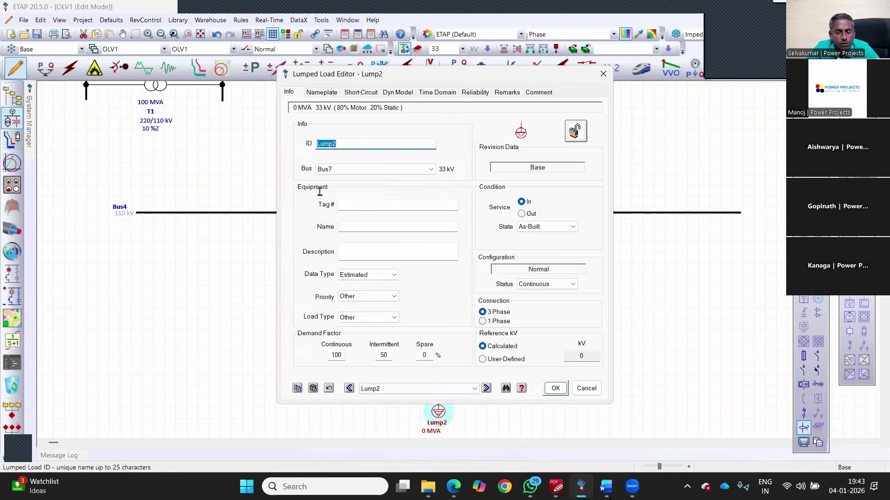
# Step: Give Lump2 a nameplate of 4 MW and 3 Mvar, giving 5 MVA at 80% PF
pyautogui.click(322, 92)
pyautogui.click(320, 192)
pyautogui.press('Tab')
pyautogui.write('4')
pyautogui.press('Tab')
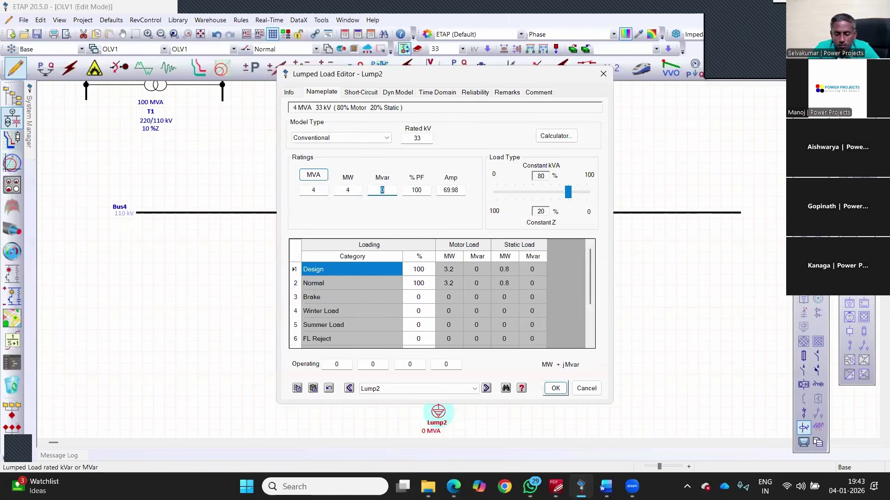
pyautogui.write('3')
pyautogui.press('Tab')
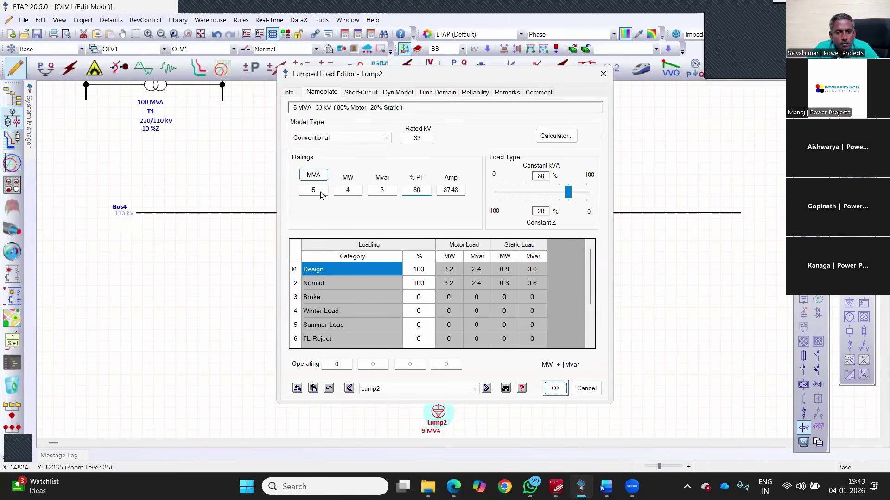
pyautogui.press('Return')
pyautogui.scroll(-3, 429, 190)
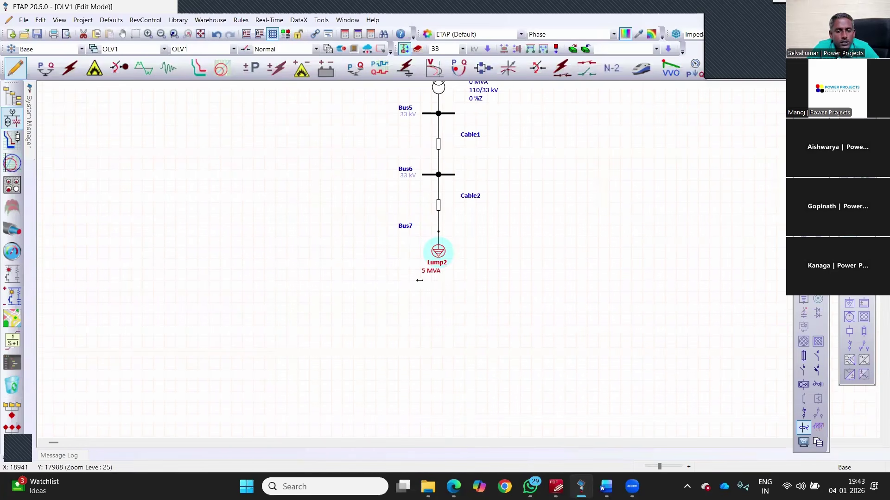
# Step: Stretch Bus6 far to the left and slide the T3–Lump2 branch leftward along Bus4
pyautogui.scroll(3, 419, 278)
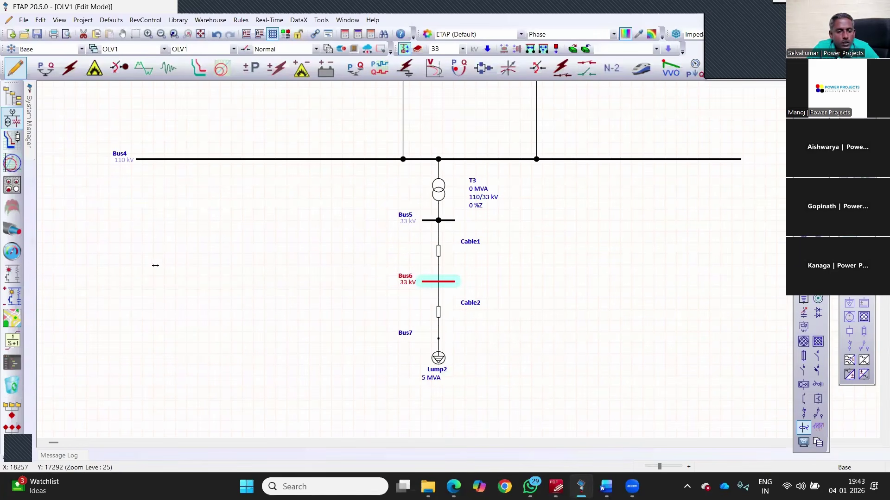
pyautogui.moveTo(422, 282); pyautogui.dragTo(157, 281)
pyautogui.moveTo(518, 404); pyautogui.dragTo(364, 166)
pyautogui.moveTo(501, 217); pyautogui.dragTo(418, 243)
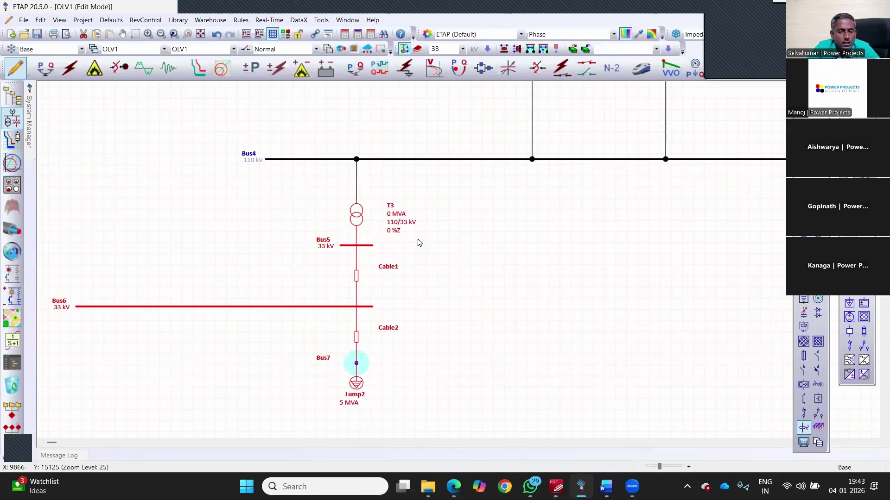
# Step: Open transformer T3's rating page and check the reference drawing's transformer data
pyautogui.doubleClick(357, 212)
pyautogui.click(315, 85)
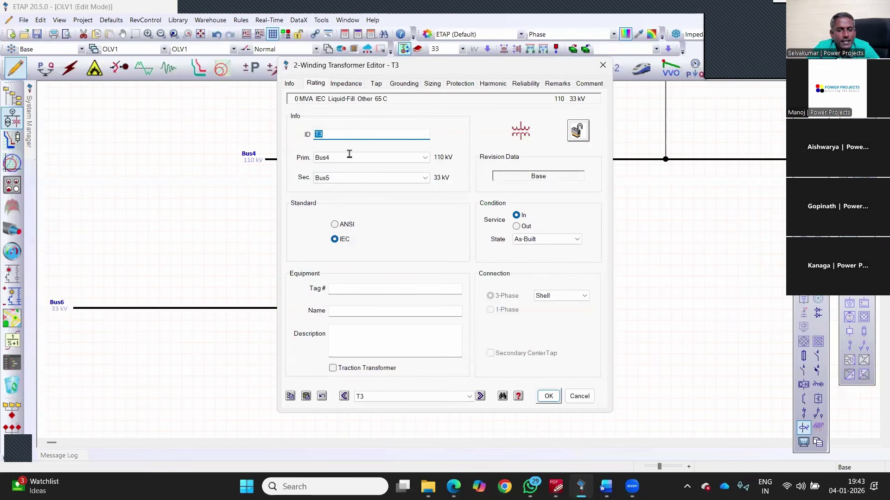
pyautogui.press('Tab')
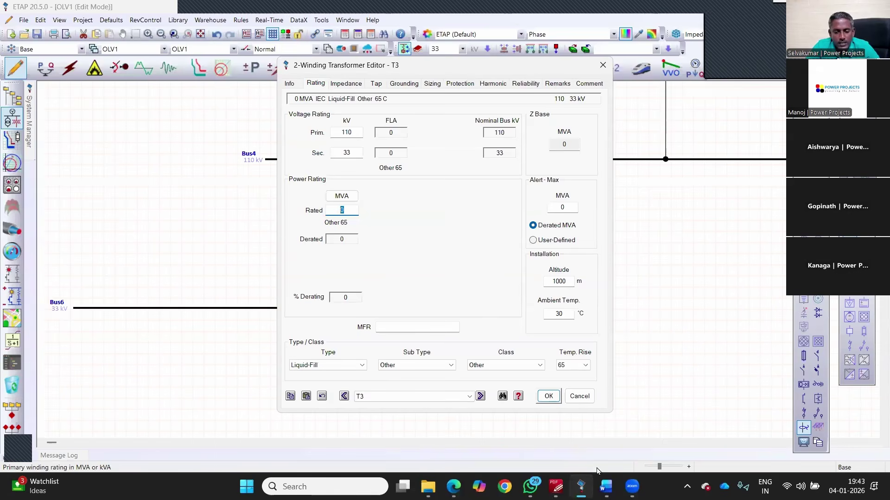
pyautogui.click(555, 487)
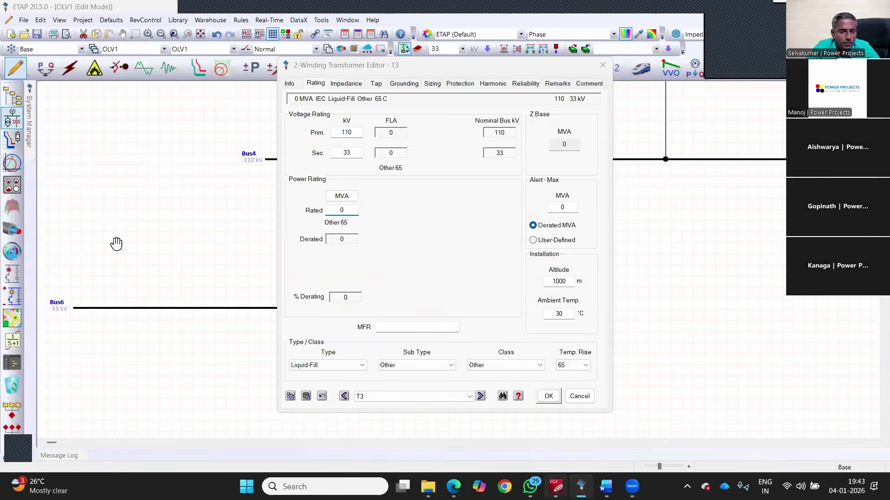
pyautogui.scroll(5, 125, 249)
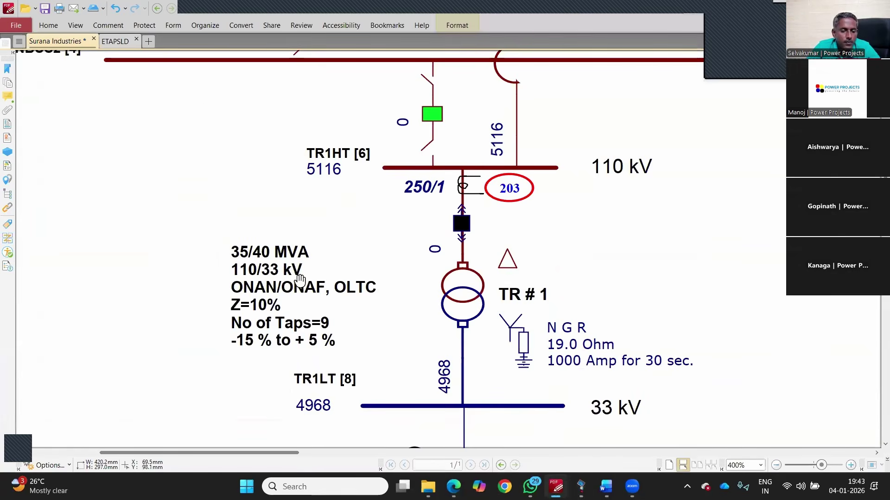
pyautogui.hotkey('alt', 'Tab')
# Step: Rate T3 as ONAN/ONAF with 35 MVA ONAN, user-defined 40 MVA ONAF, alerts on derated MVA
pyautogui.click(510, 365)
pyautogui.press('Down')
pyautogui.press('Return')
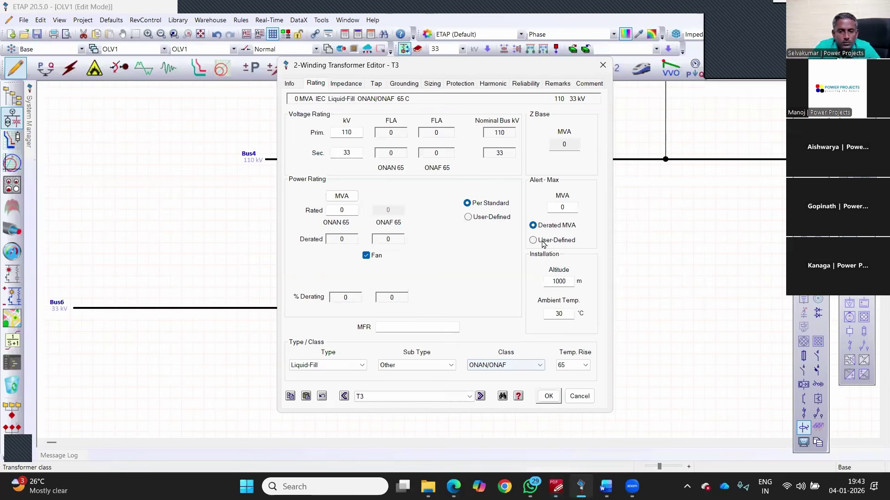
pyautogui.doubleClick(342, 210)
pyautogui.write('35')
pyautogui.press('Tab')
pyautogui.press('Tab')
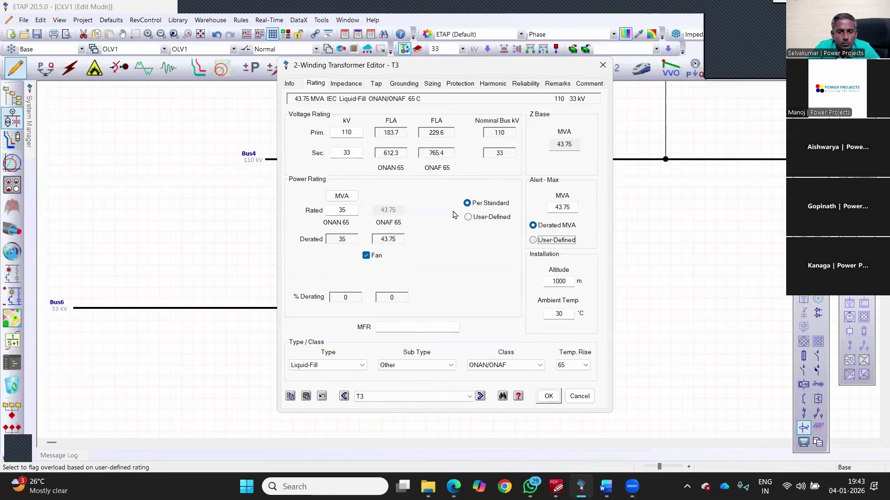
pyautogui.click(468, 217)
pyautogui.press('Tab')
pyautogui.write('40')
pyautogui.press('Tab')
pyautogui.click(556, 226)
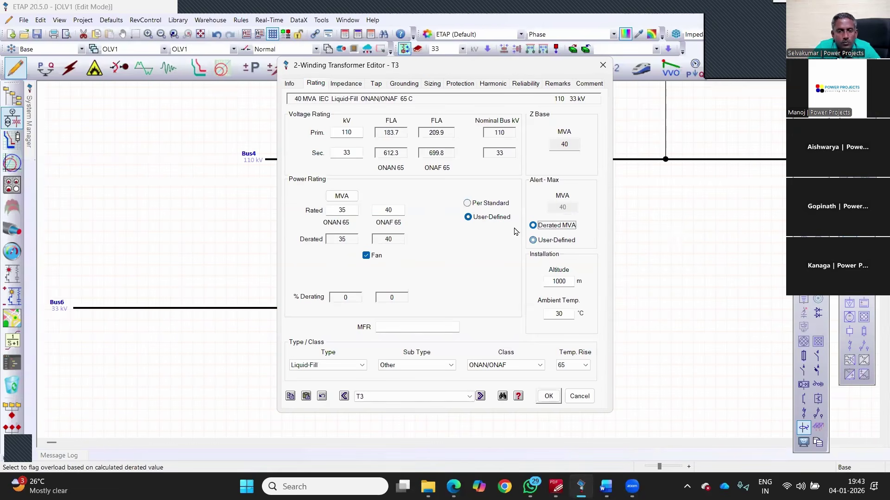
pyautogui.click(345, 84)
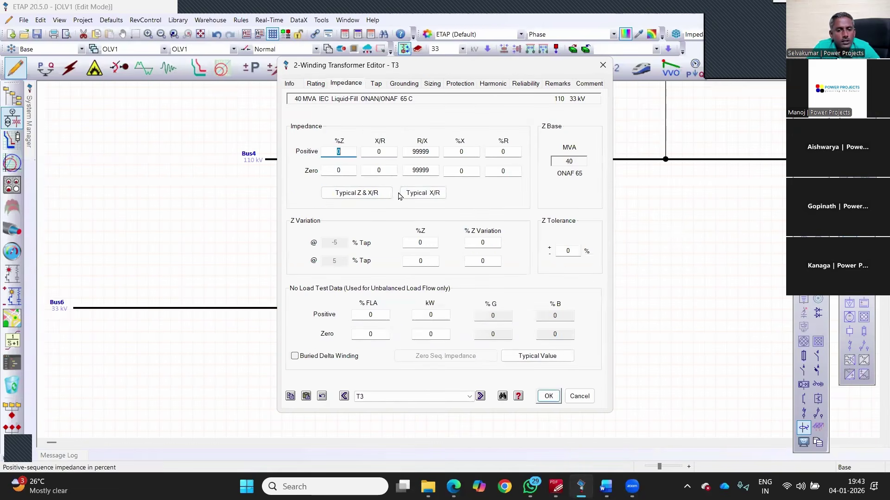
# Step: Apply typical Z and X/R to T3, then set positive and zero-sequence impedance to 10 %Z
pyautogui.click(373, 194)
pyautogui.hotkey('alt', 'Tab')
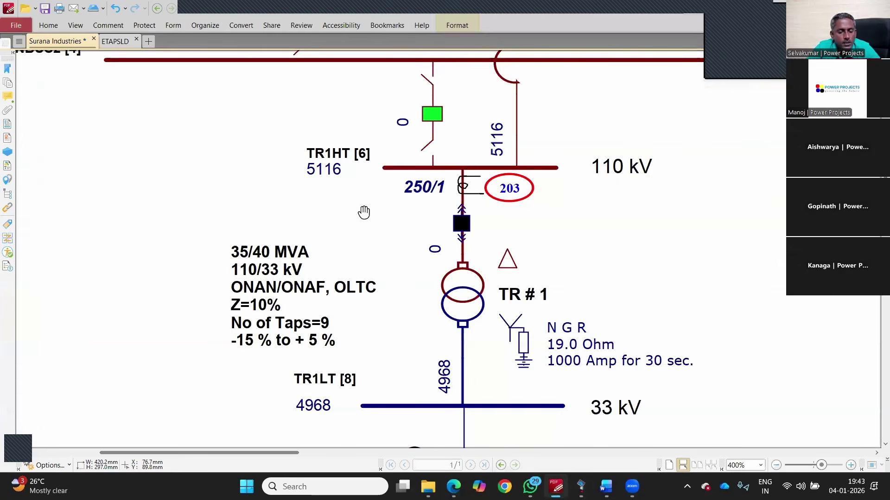
pyautogui.press('alt')
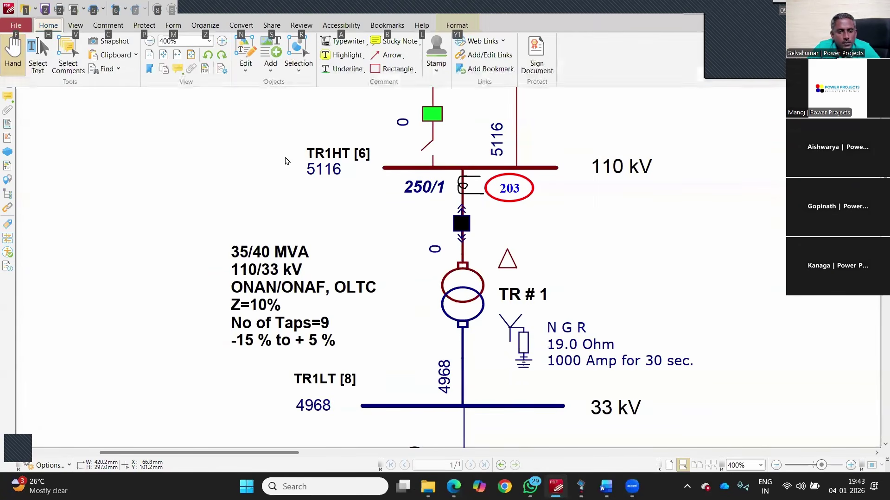
pyautogui.hotkey('alt', 'Tab')
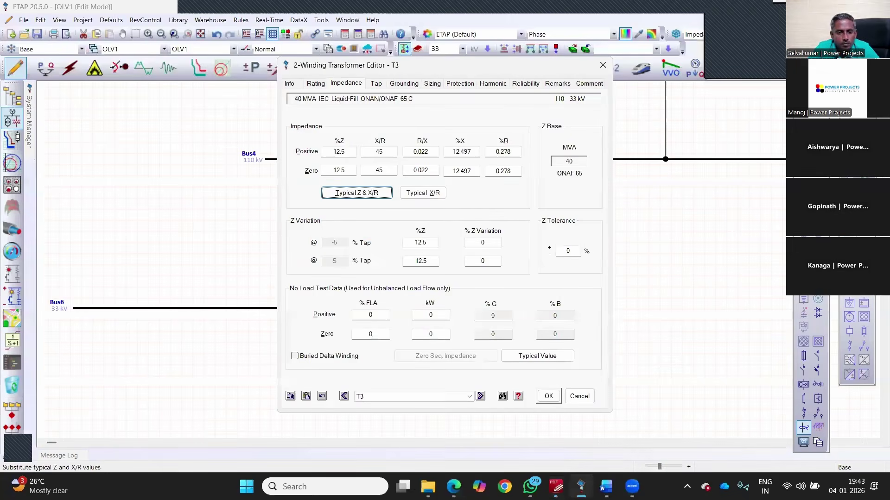
pyautogui.doubleClick(339, 152)
pyautogui.write('10')
pyautogui.press('Tab')
pyautogui.press('Tab')
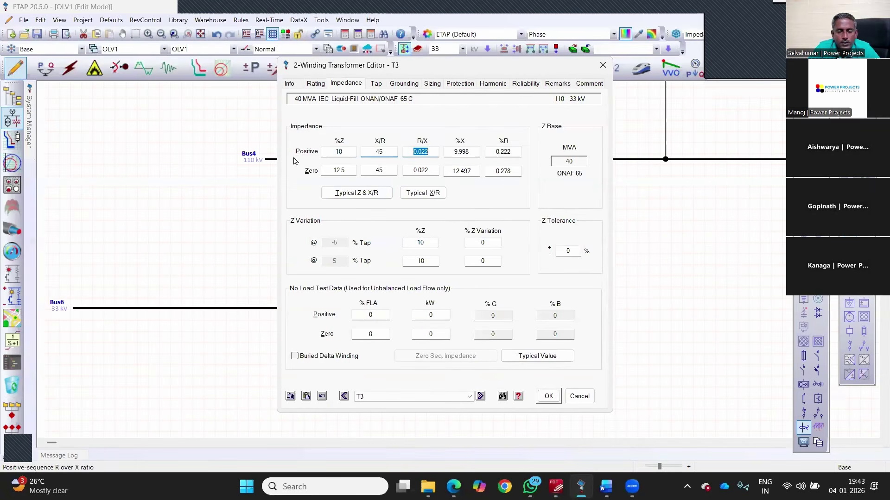
pyautogui.press('Tab')
pyautogui.write('1')
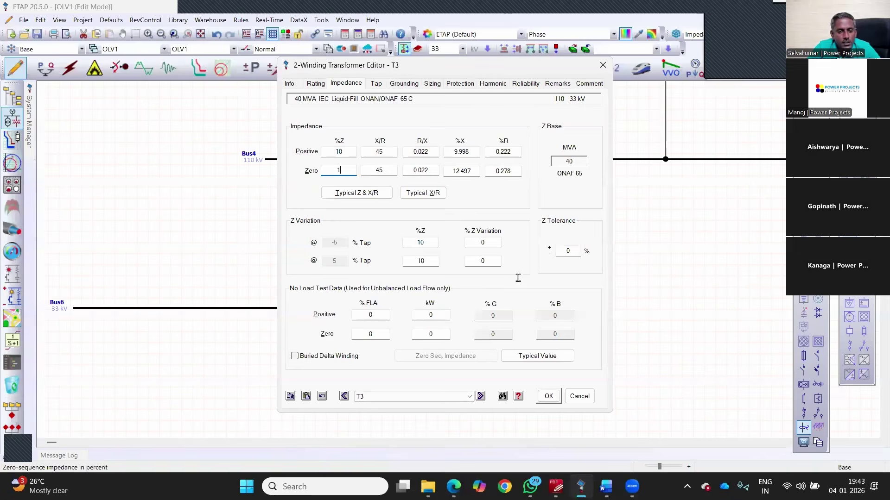
pyautogui.write('0')
# Step: Ground T3's secondary through a resistor and check the reference drawing's NGR data
pyautogui.press('Tab')
pyautogui.hotkey('ctrl', 'Tab')
pyautogui.hotkey('ctrl', 'Tab')
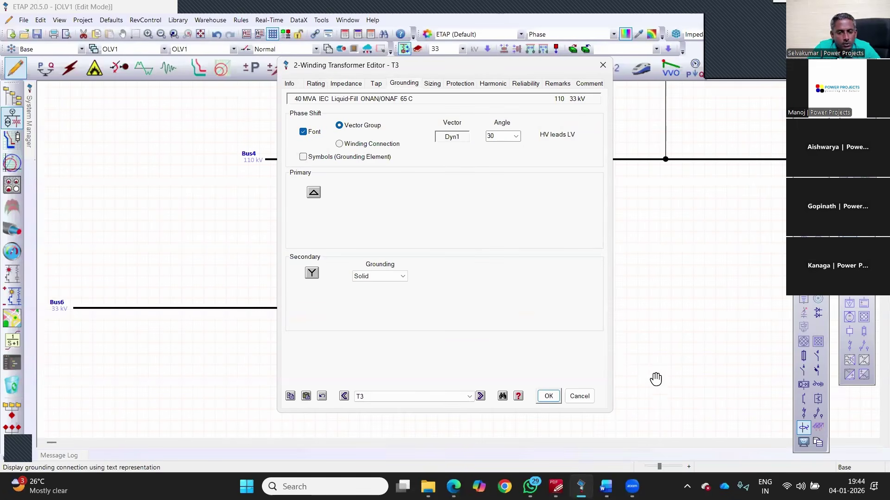
pyautogui.click(403, 276)
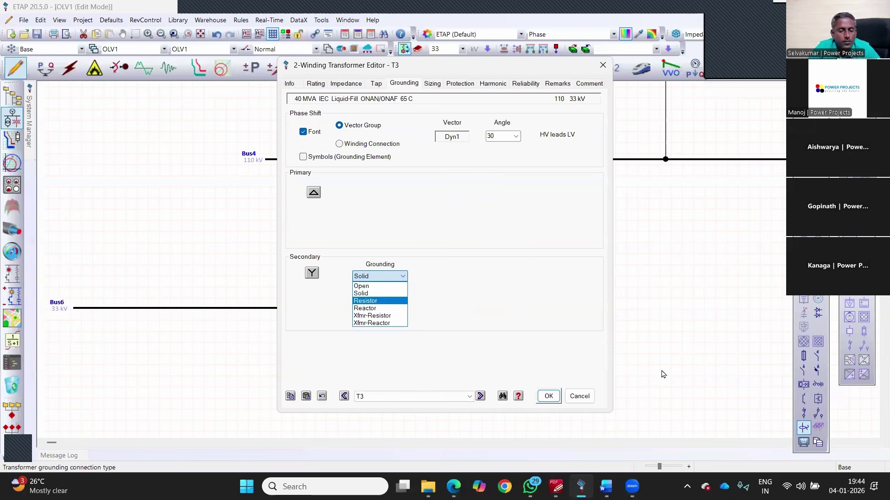
pyautogui.press('Return')
pyautogui.hotkey('alt', 'Tab')
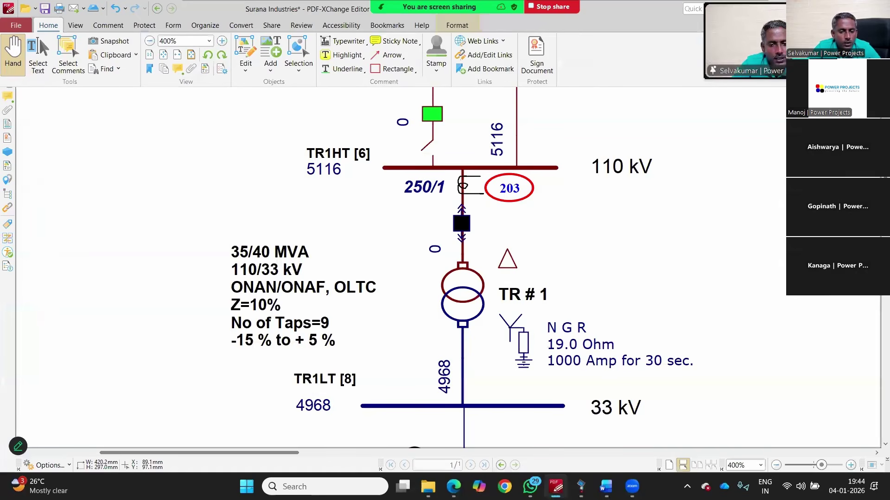
pyautogui.click(557, 485)
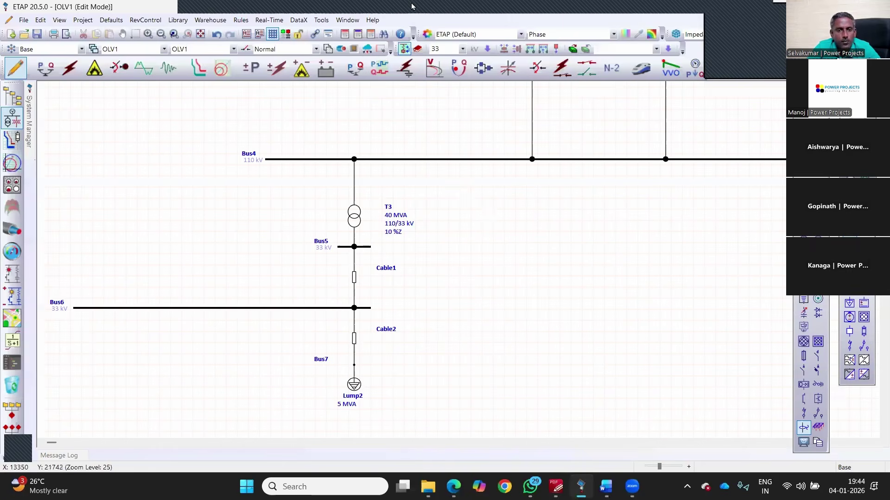
# Step: Scroll the reference drawing down to the 33 kV feeders with the EAF and LRF transformers
pyautogui.hotkey('ctrl', 'z')
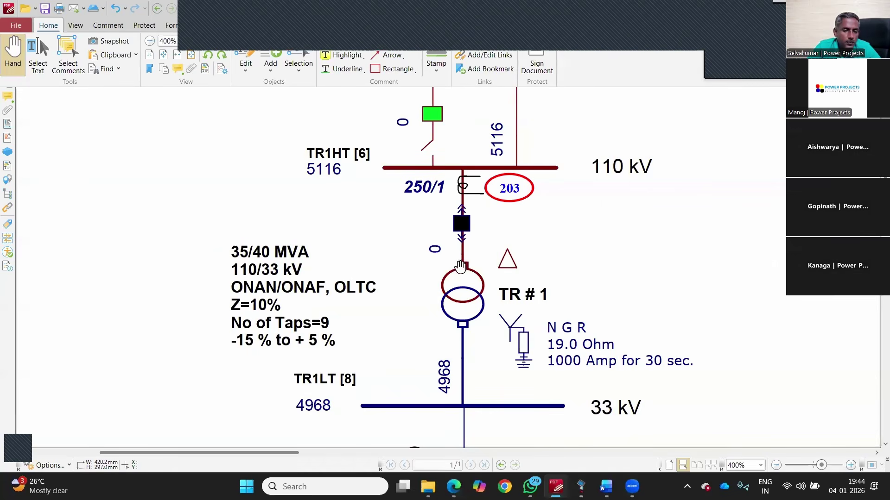
pyautogui.scroll(-6, 495, 260)
pyautogui.scroll(-4, 494, 256)
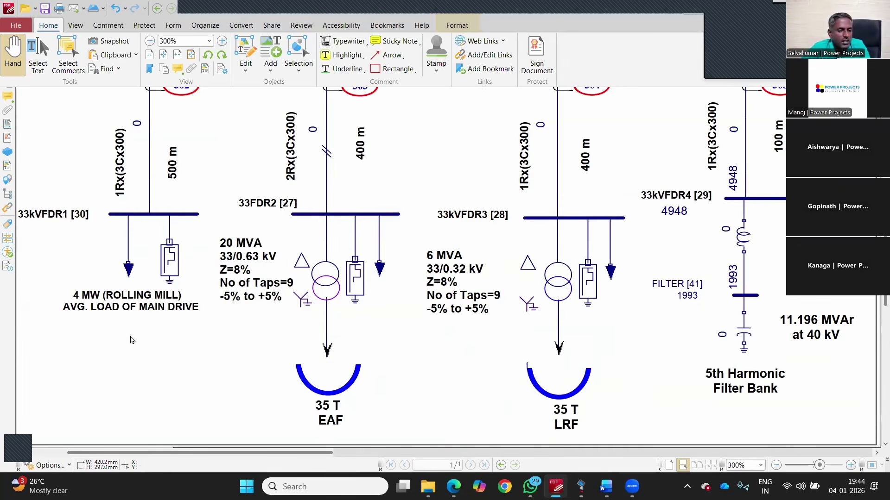
pyautogui.hotkey('alt', 'Tab')
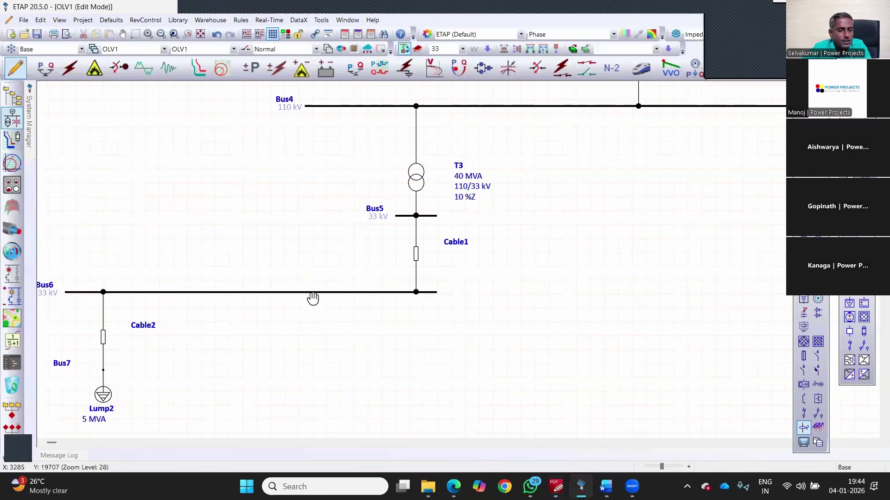
# Step: Open Cable2 and set its length to 500 m
pyautogui.click(103, 337)
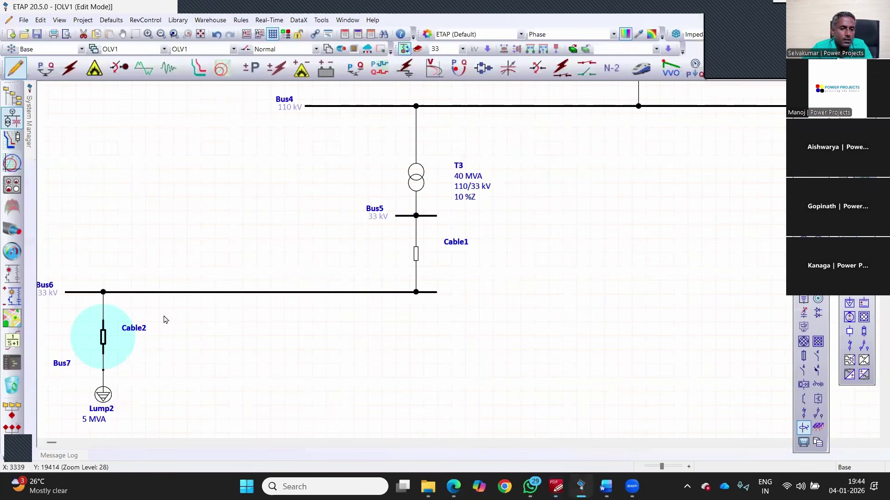
pyautogui.click(401, 350)
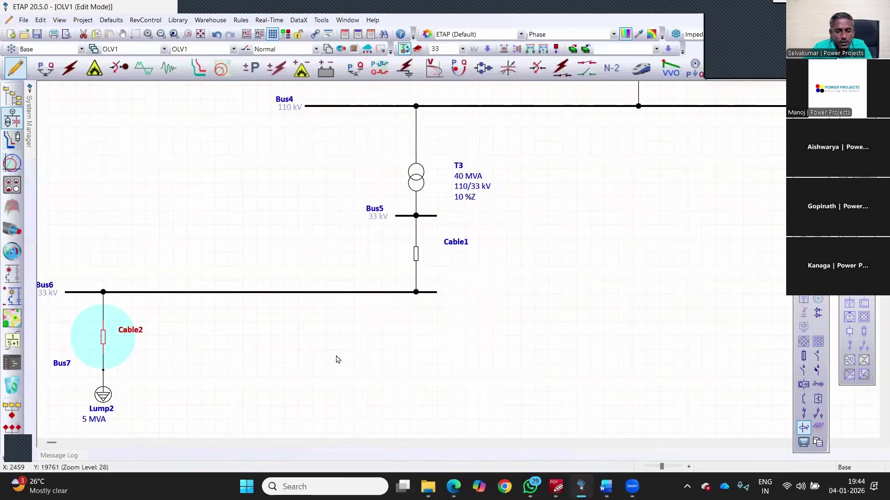
pyautogui.press('Tab')
pyautogui.write('500')
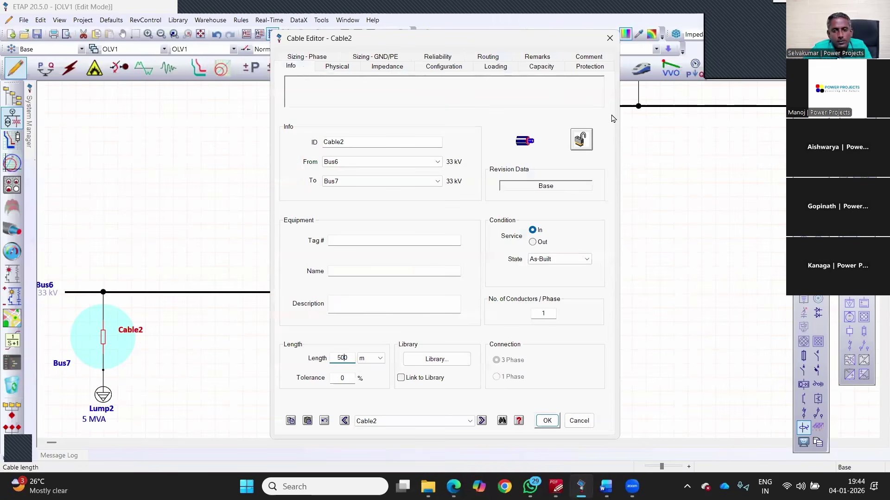
# Step: Pick the 33 kV three-core copper XLPE Prys BS6622 cable, size 300 mm², from the library
pyautogui.press('Tab')
pyautogui.press('Return')
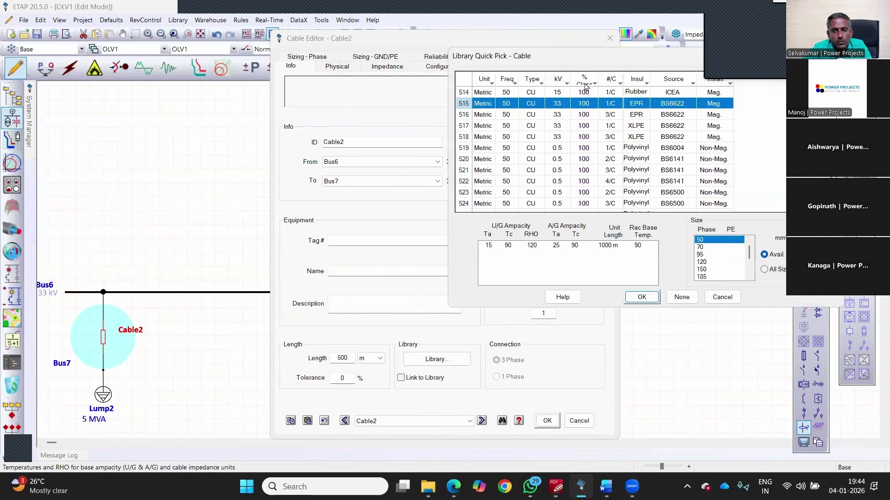
pyautogui.press('Down')
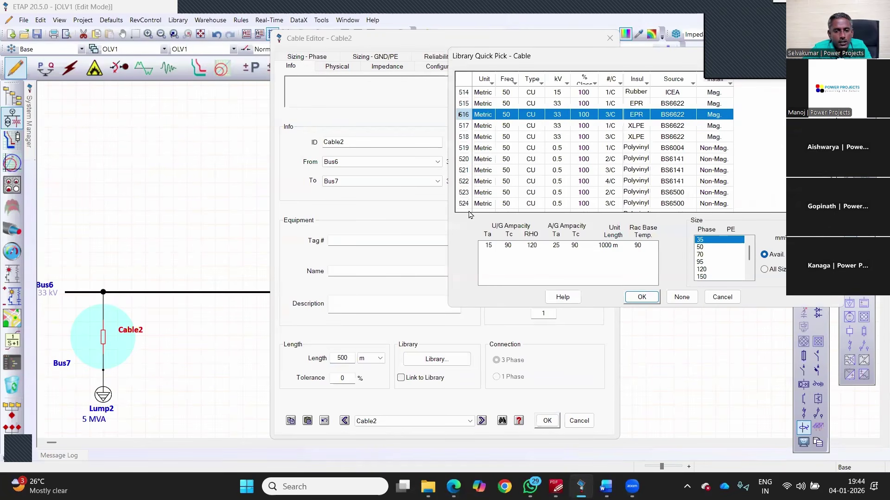
pyautogui.click(567, 83)
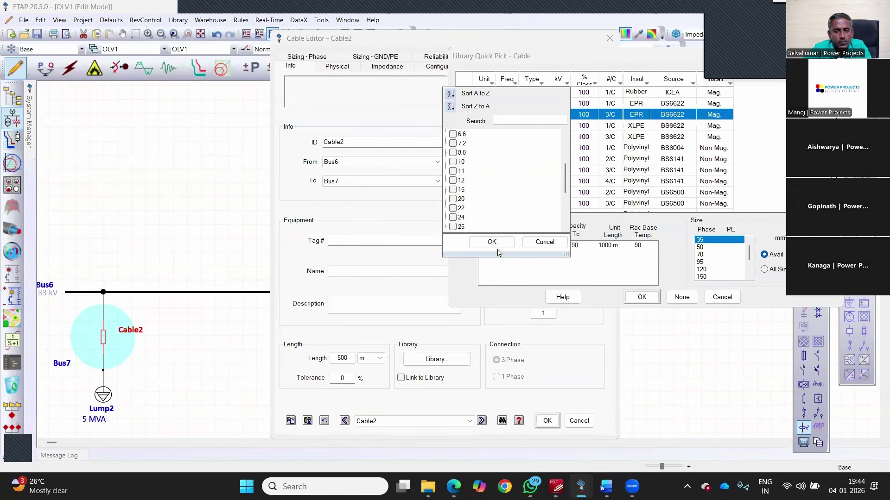
pyautogui.press('Return')
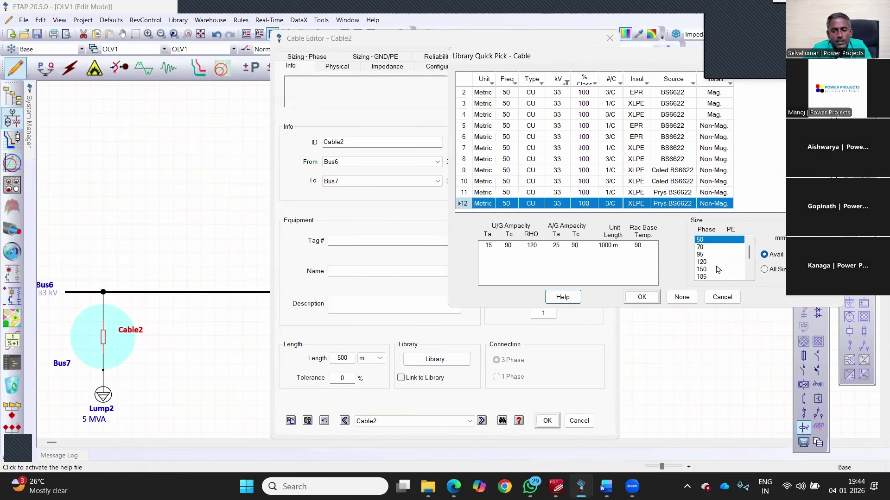
pyautogui.scroll(-2, 717, 276)
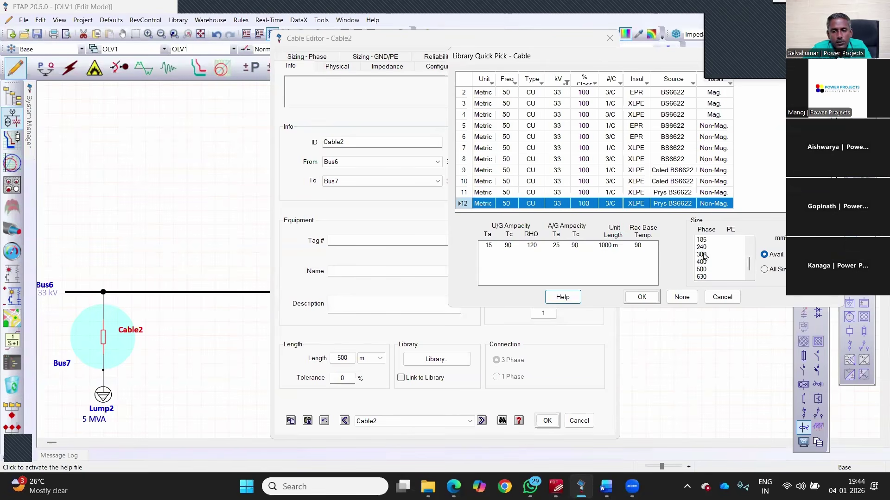
pyautogui.click(709, 255)
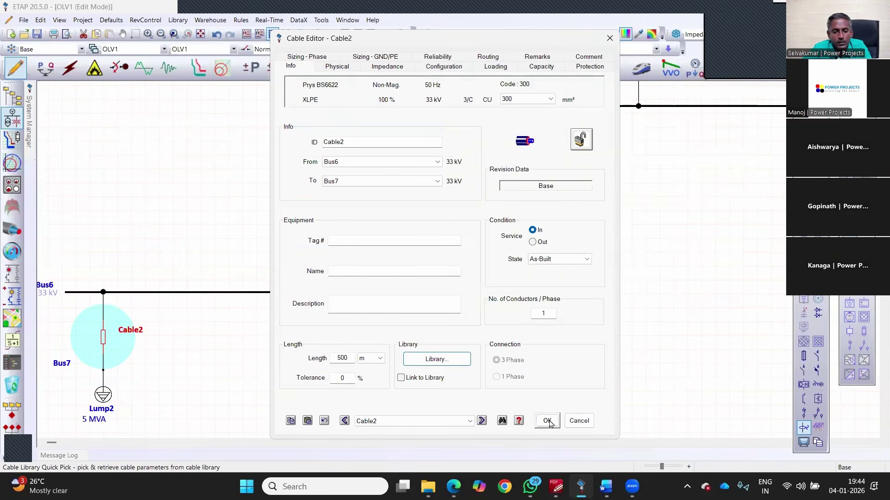
pyautogui.click(547, 420)
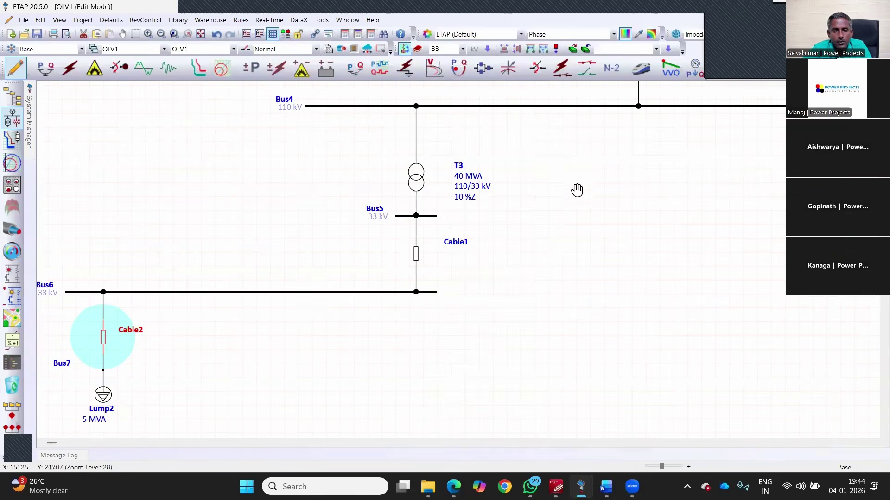
# Step: Filter Cable1's library to 33 kV and accept the 400 mm² three-core XLPE cable
pyautogui.hotkey('alt', 'Tab')
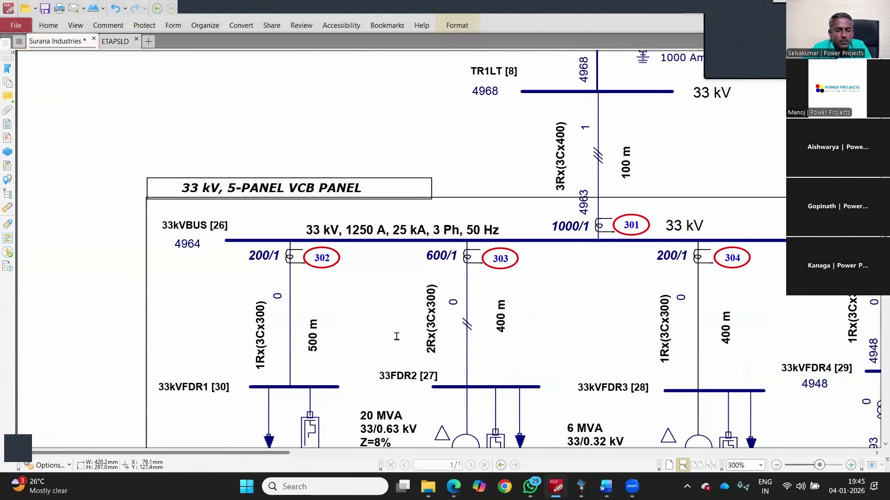
pyautogui.hotkey('alt', 'Tab')
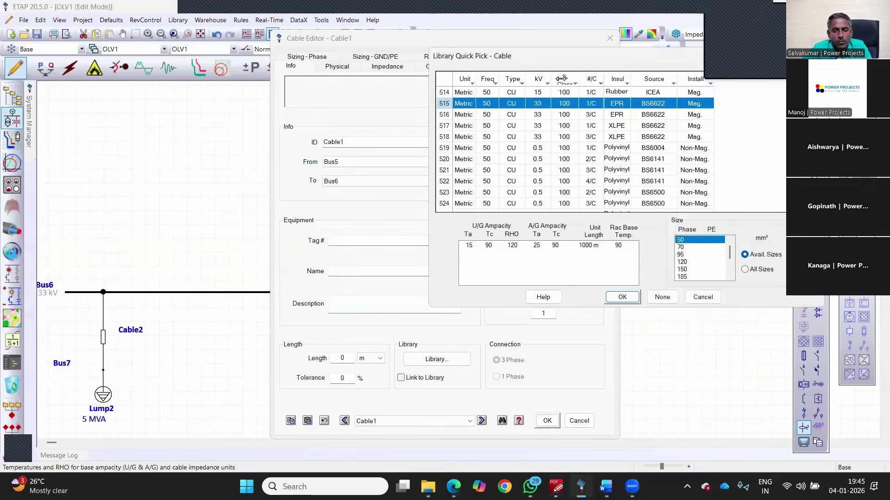
pyautogui.scroll(-3, 450, 224)
pyautogui.scroll(-2, 447, 225)
pyautogui.click(441, 226)
pyautogui.click(470, 241)
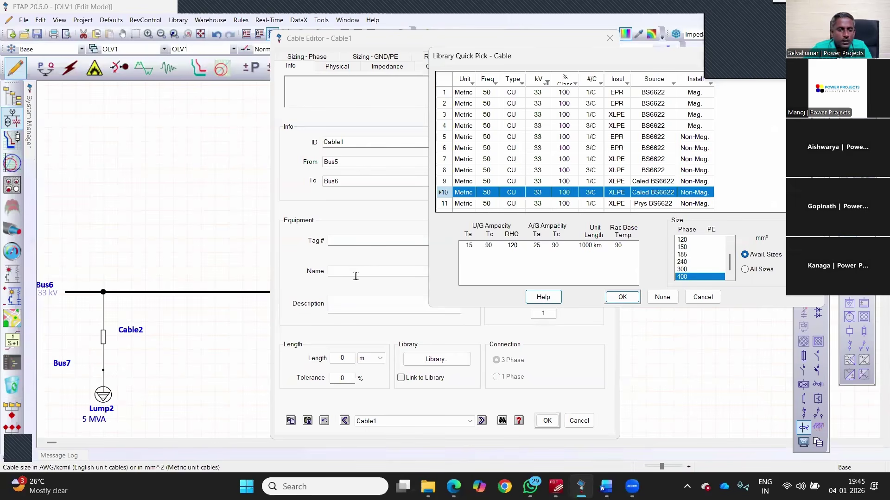
pyautogui.press('Return')
# Step: Compare Cable1 against the reference drawing's 33 kV five-panel VCB feeders
pyautogui.hotkey('alt', 'Tab')
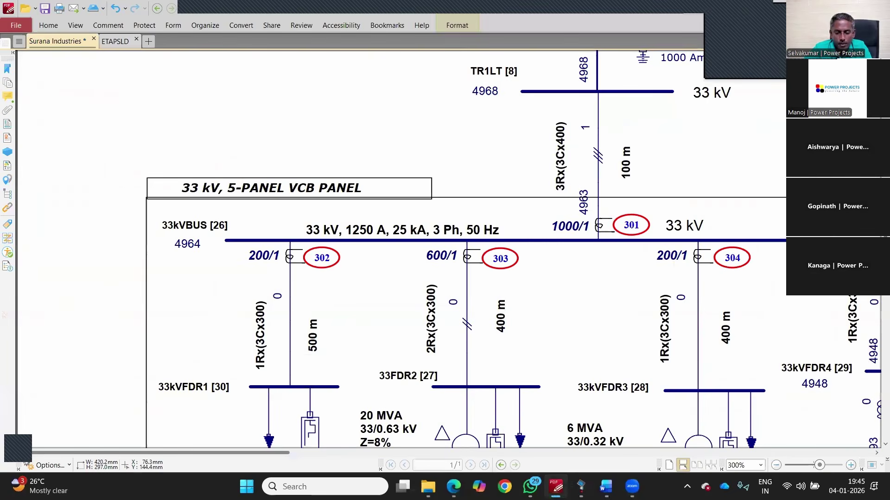
pyautogui.hotkey('alt', 'Tab')
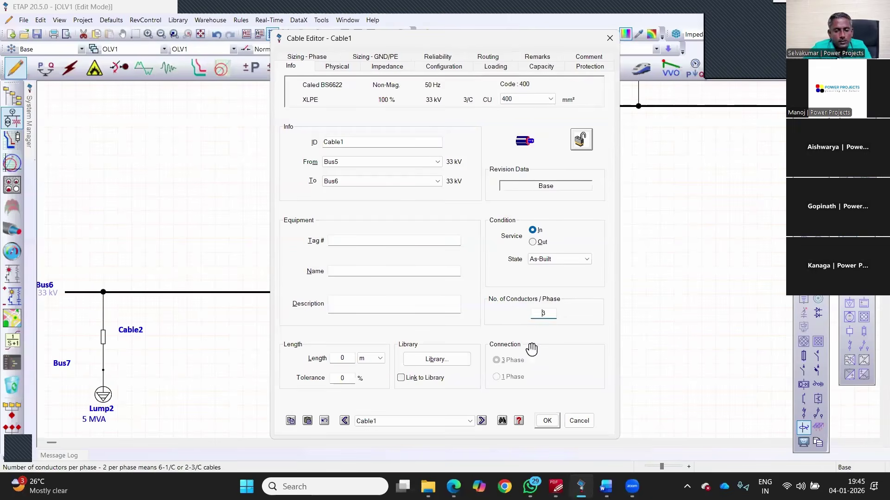
pyautogui.hotkey('alt', 'Tab')
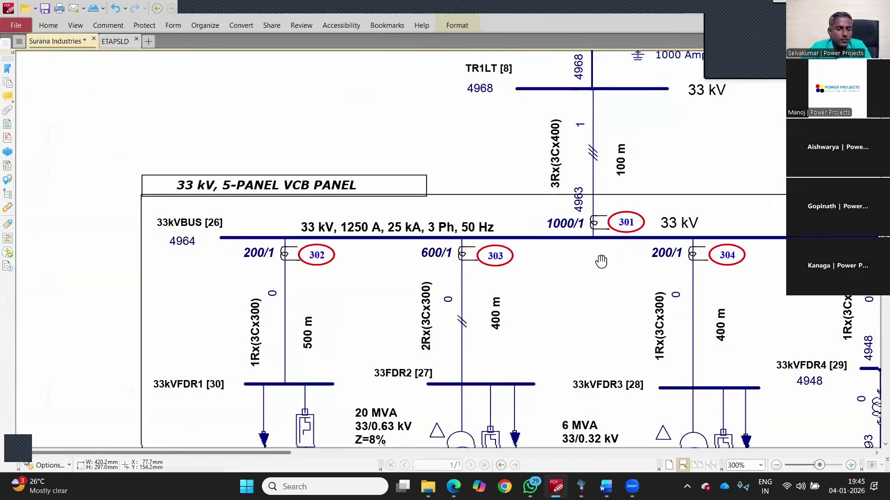
pyautogui.scroll(-2, 601, 261)
pyautogui.scroll(-2, 213, 364)
pyautogui.hscroll(3, 214, 364)
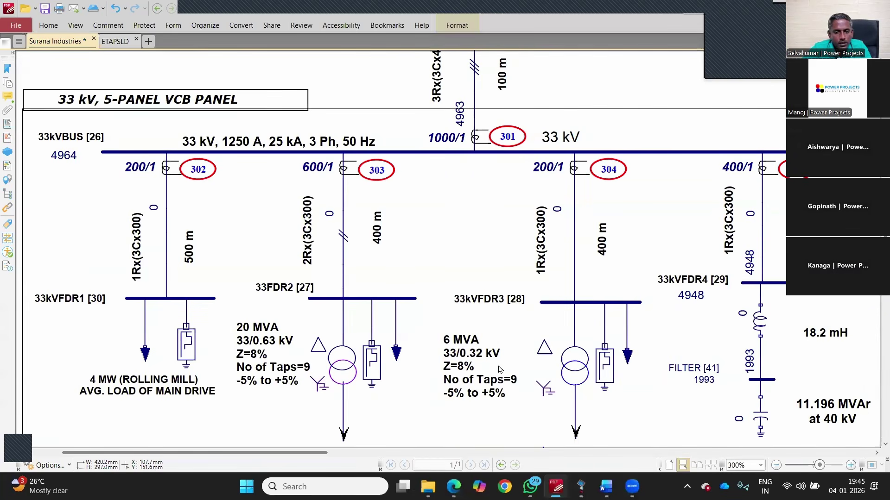
pyautogui.hotkey('alt', 'Tab')
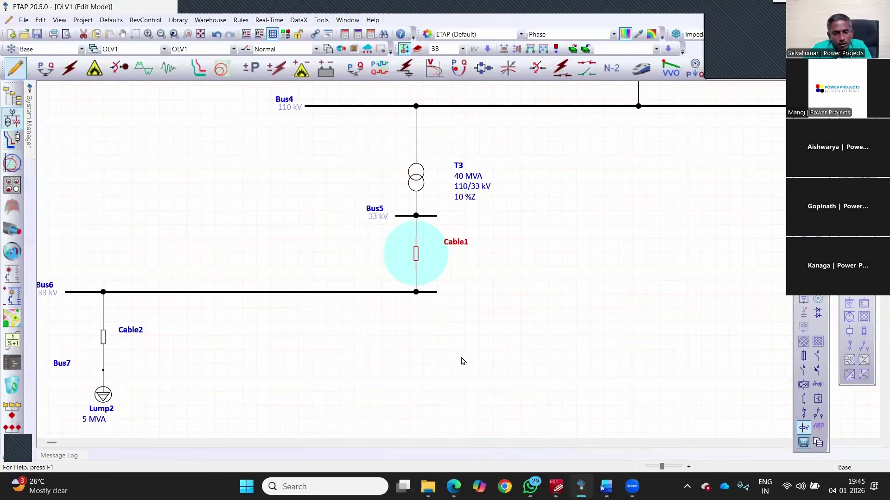
# Step: Show cable size, type and length labels on the diagram and review the load's nameplate
pyautogui.click(458, 325)
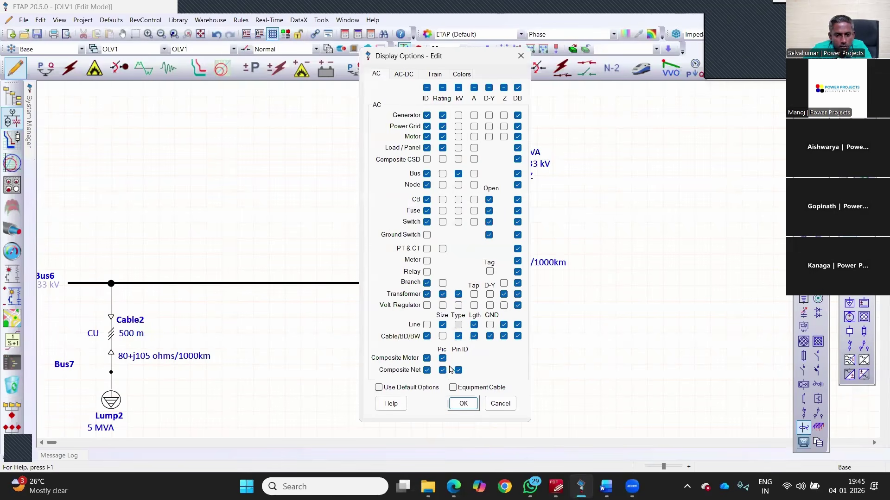
pyautogui.click(461, 404)
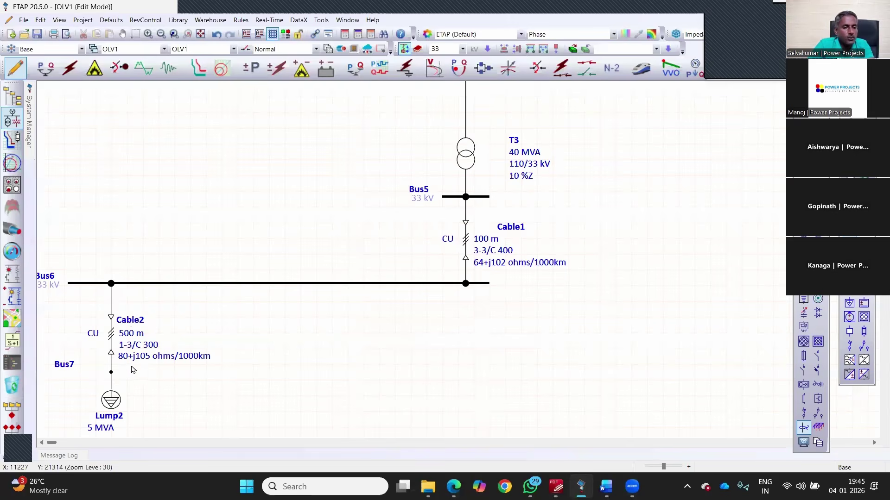
pyautogui.scroll(2, 124, 364)
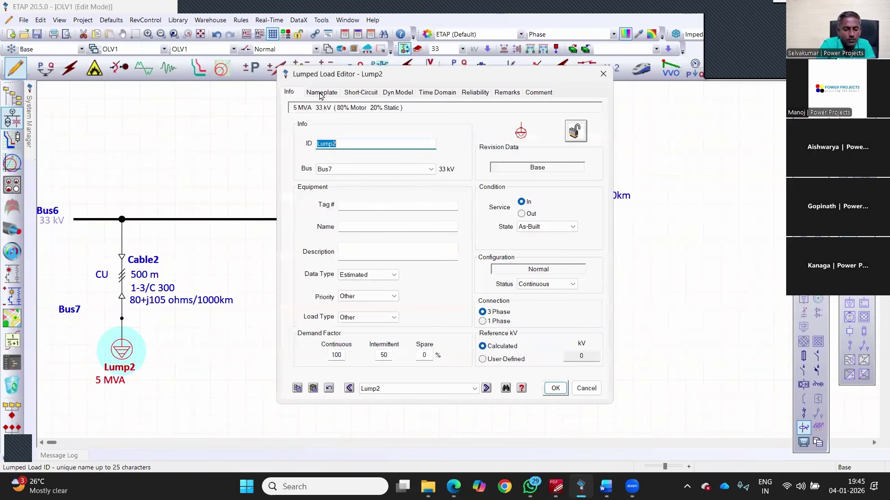
pyautogui.click(320, 95)
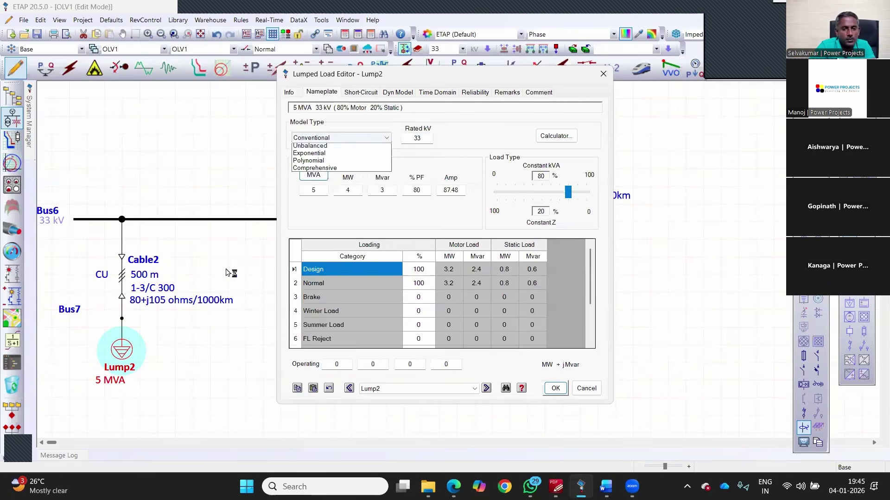
pyautogui.press('Escape')
# Step: Rename load Lump2 to 'Main Drive' and select Cable2 together with Bus7
pyautogui.doubleClick(130, 347)
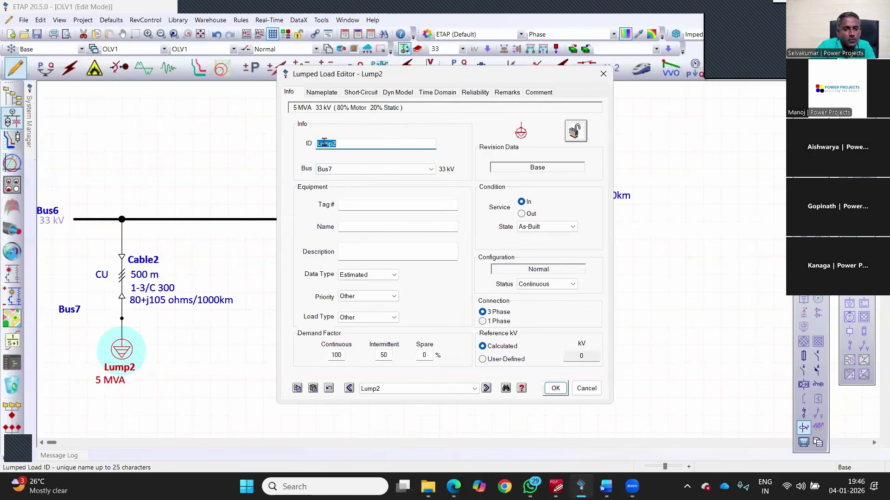
pyautogui.write('M')
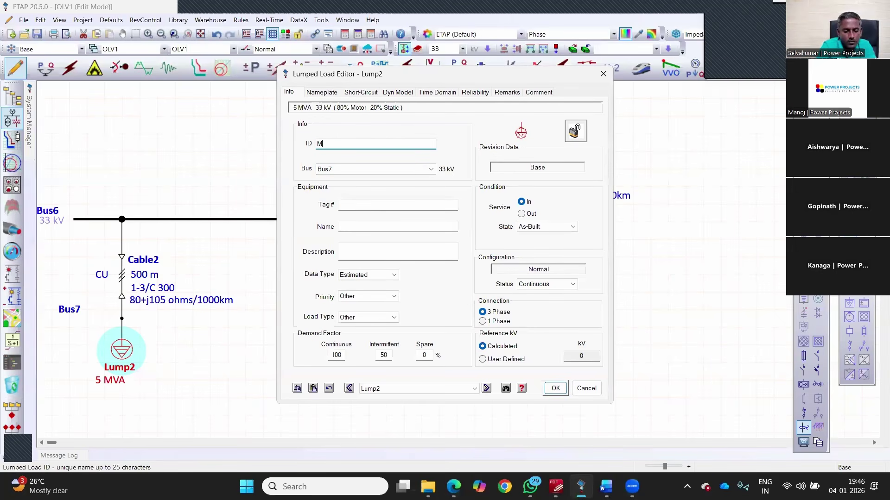
pyautogui.write('ain Drive')
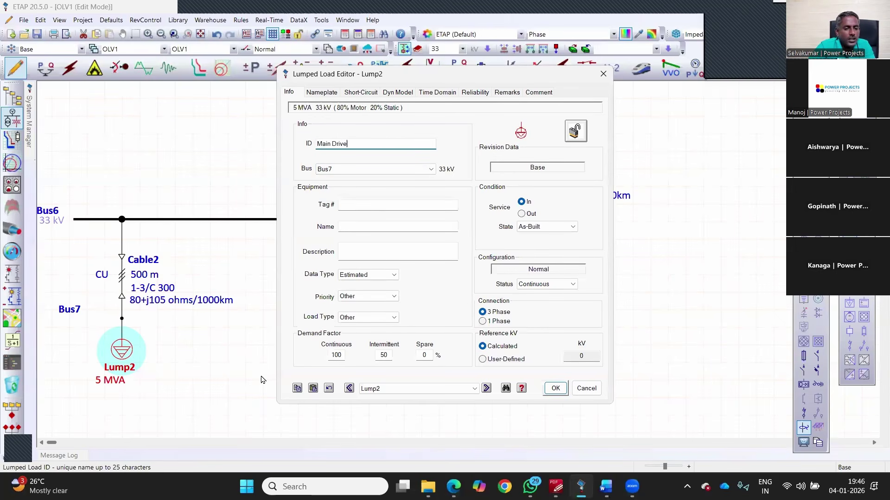
pyautogui.press('Return')
pyautogui.moveTo(262, 378); pyautogui.dragTo(94, 245)
pyautogui.click(88, 240)
pyautogui.moveTo(194, 324); pyautogui.dragTo(87, 235)
# Step: Paste a copy of Cable2 with its bus as Cable3, connect it to Bus6, set two conductors per phase
pyautogui.click(322, 235)
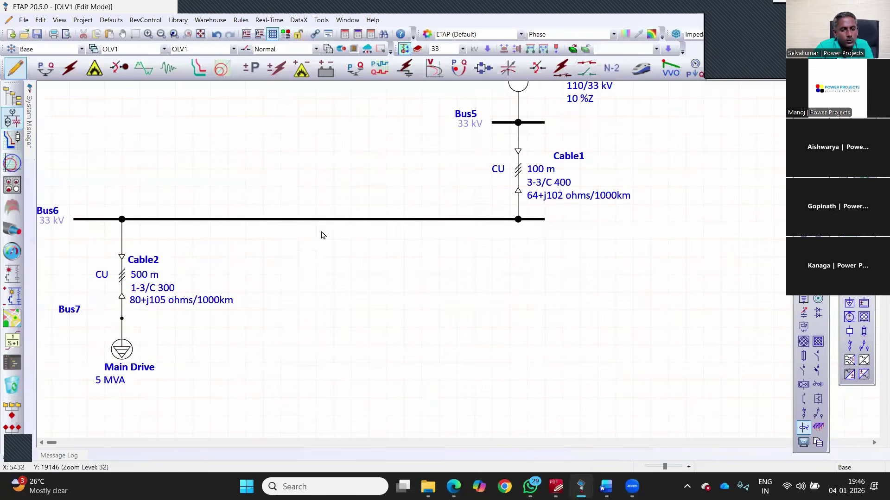
pyautogui.hotkey('ctrl', 'v')
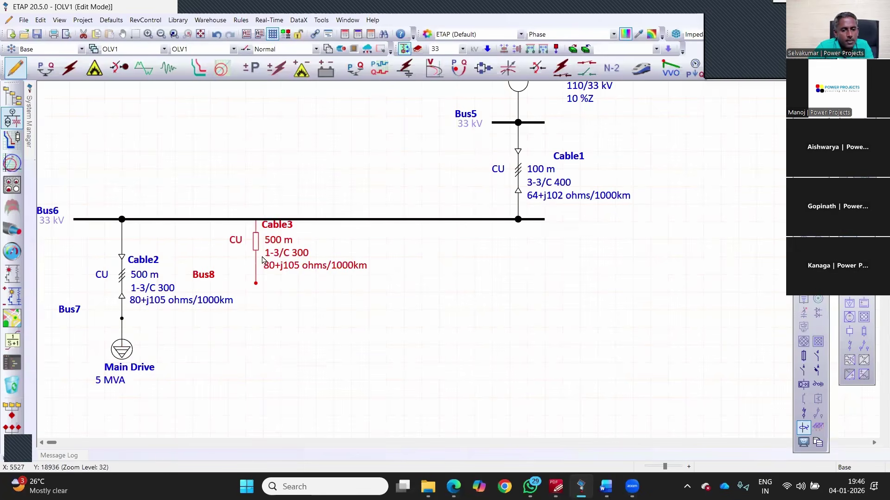
pyautogui.moveTo(261, 243); pyautogui.dragTo(261, 220)
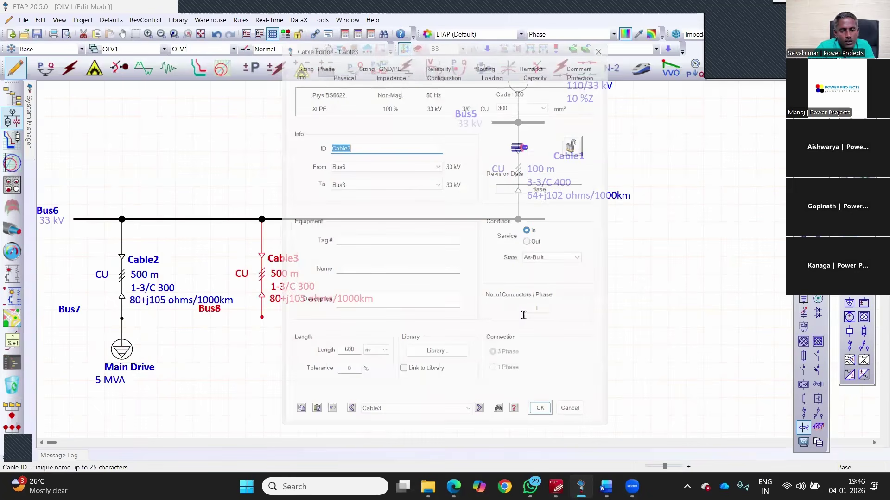
pyautogui.doubleClick(544, 313)
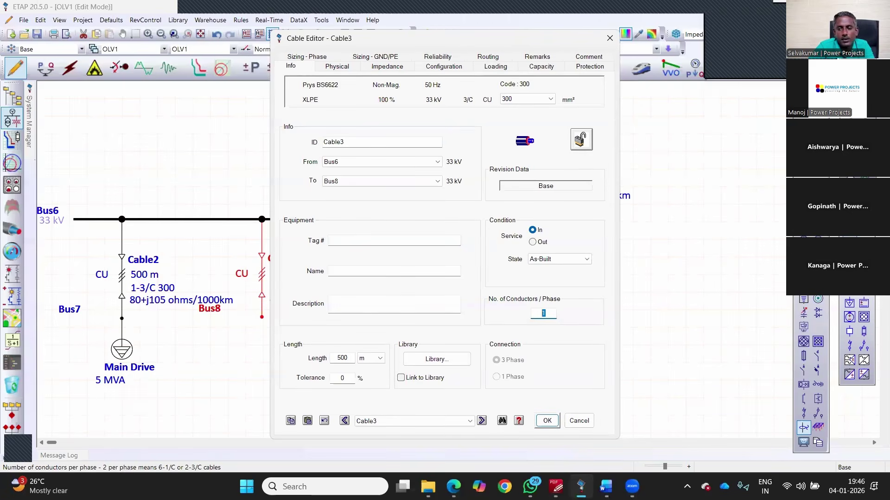
pyautogui.write('2')
pyautogui.press('Return')
pyautogui.hotkey('alt', 'Tab')
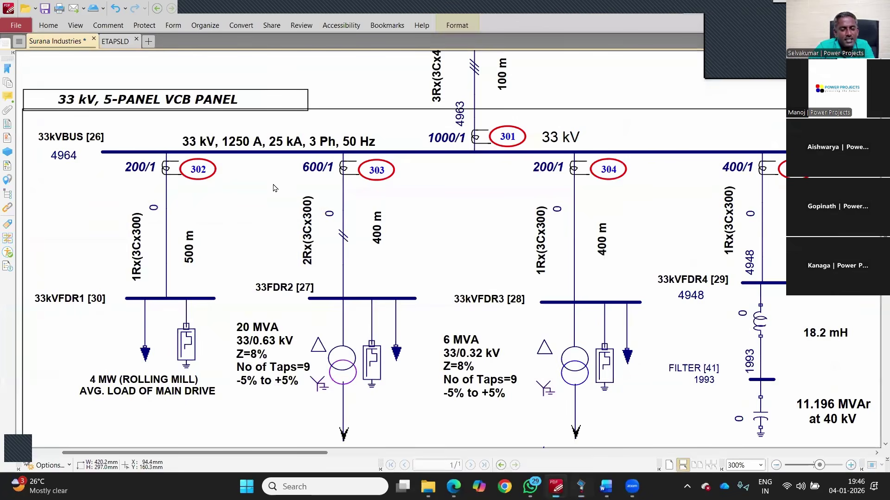
# Step: Rate new transformer T4 at 20 MVA, 33/0.63 kV with typical 10 %Z impedance
pyautogui.hotkey('alt', 'Tab')
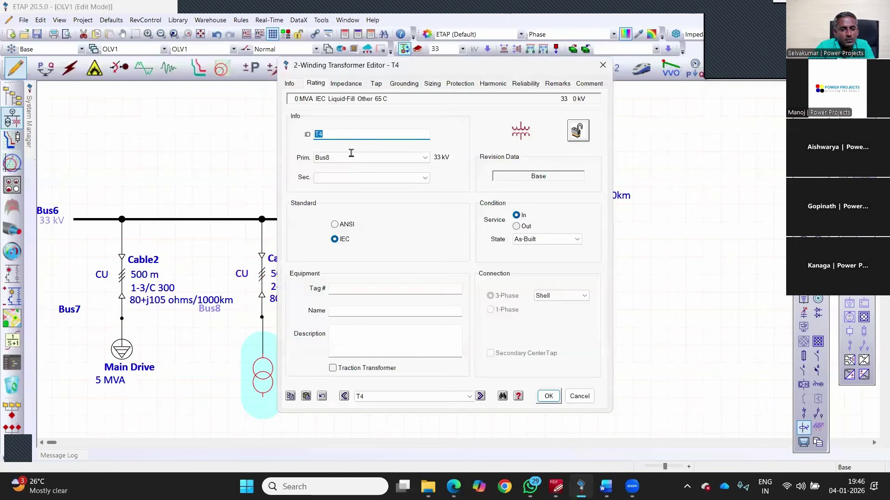
pyautogui.click(351, 153)
pyautogui.write('.6')
pyautogui.press('Tab')
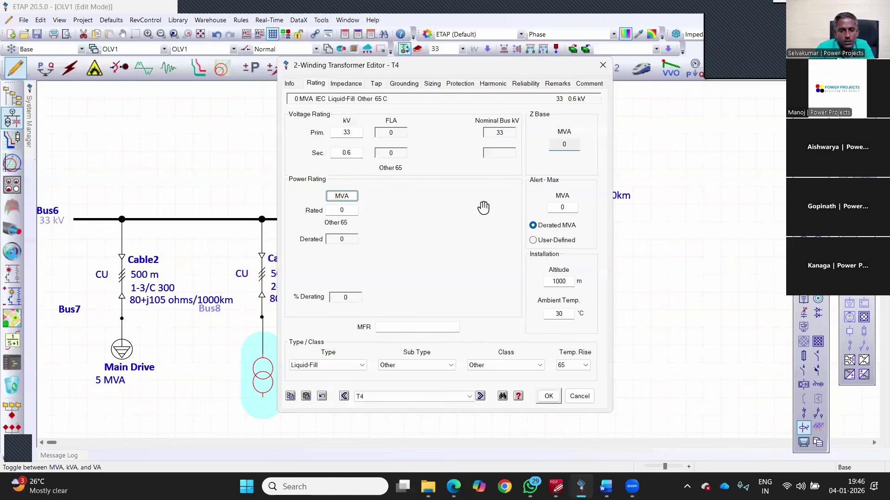
pyautogui.press('Tab')
pyautogui.write('20')
pyautogui.press('Tab')
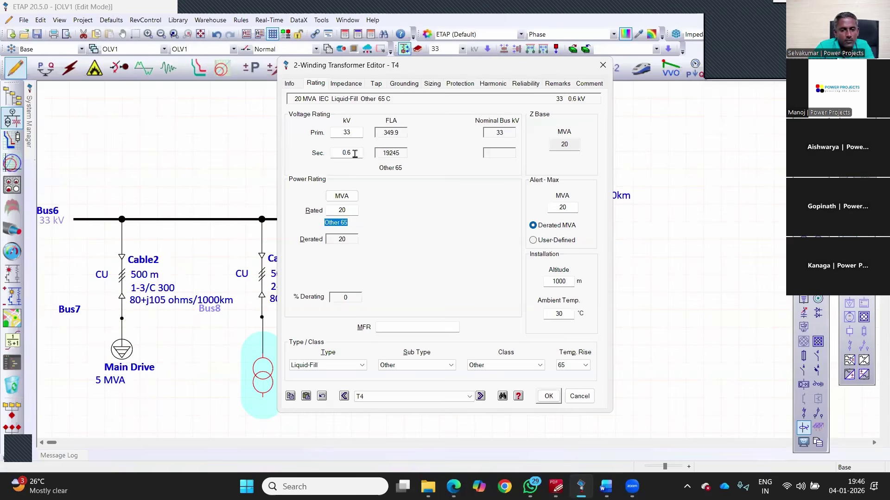
pyautogui.click(351, 153)
pyautogui.write('3')
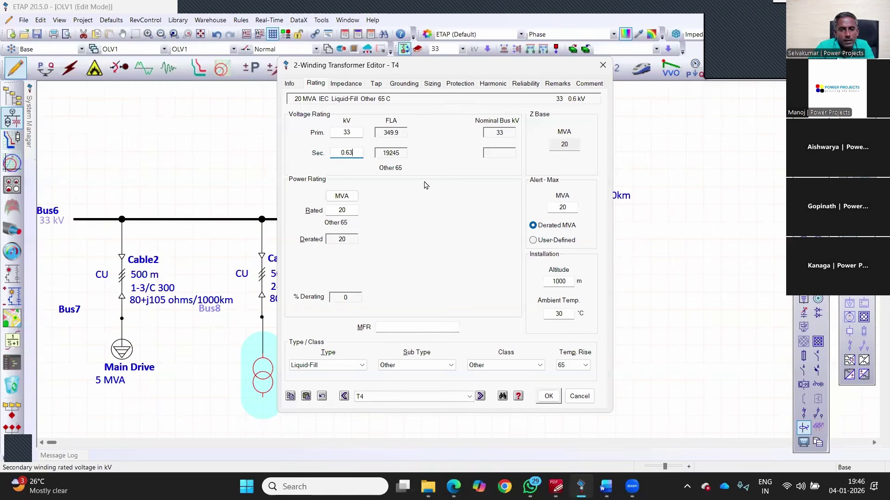
pyautogui.click(346, 83)
pyautogui.click(357, 193)
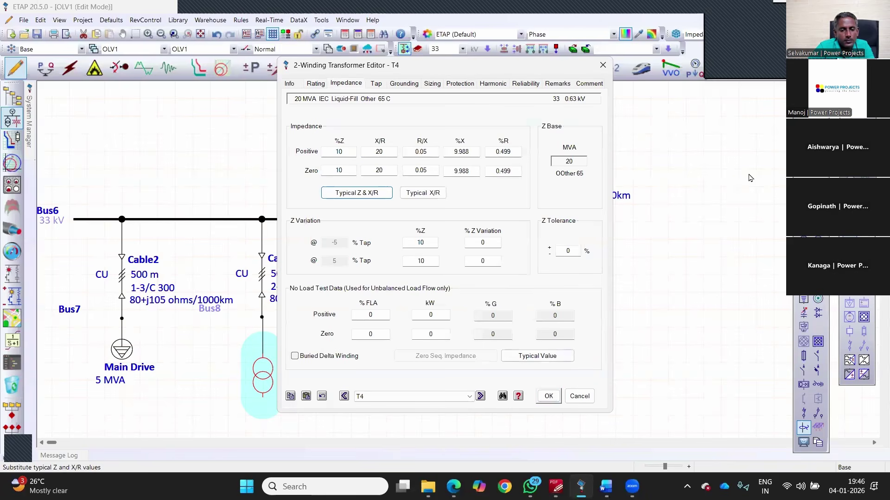
pyautogui.click(549, 396)
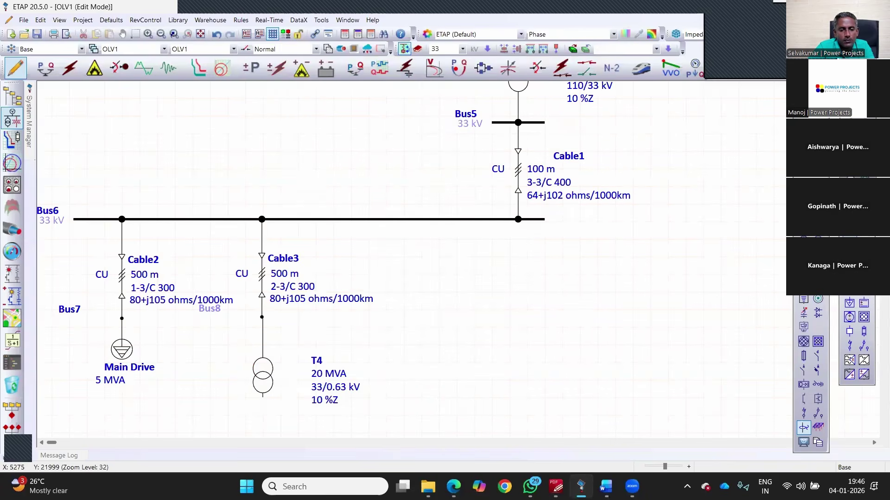
pyautogui.click(263, 376)
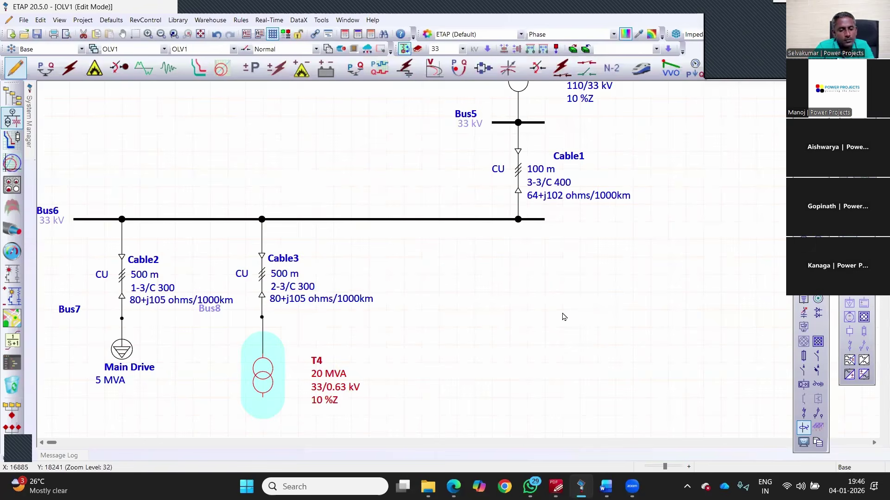
# Step: Add a 0.63 kV bus below T4 and a 16 MVA lumped load beneath it
pyautogui.press('b')
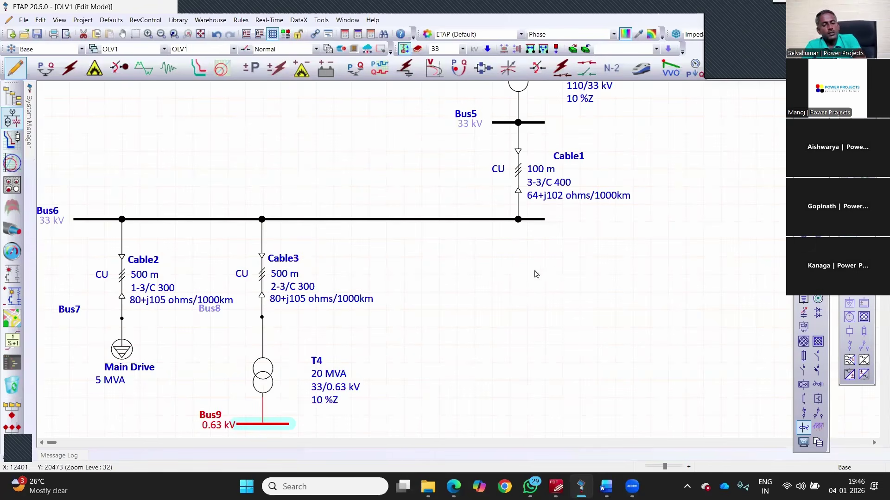
pyautogui.scroll(-3, 325, 260)
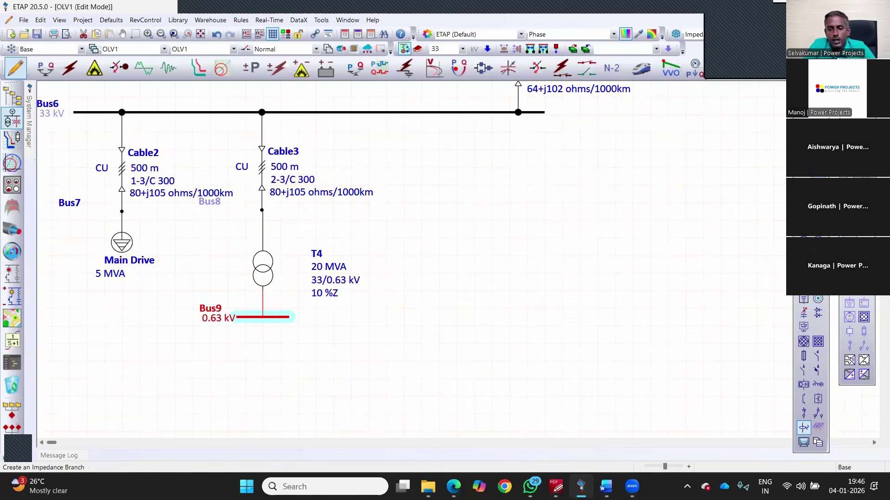
pyautogui.press('l')
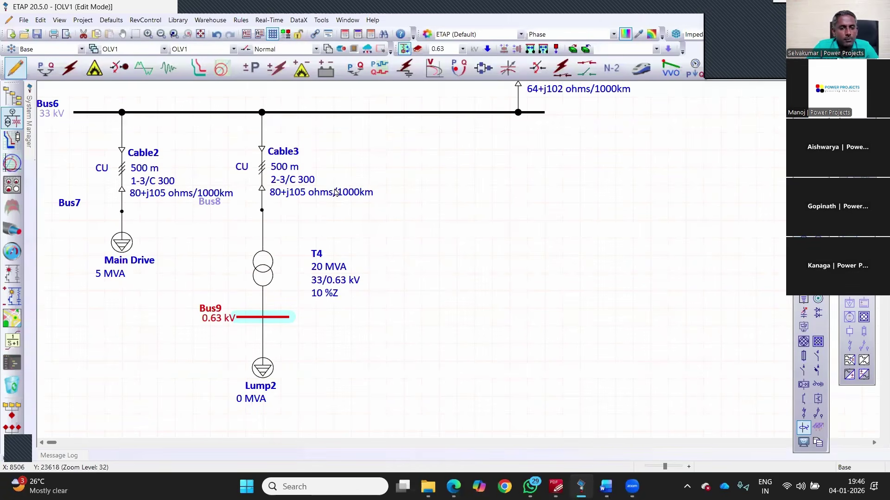
pyautogui.press('Return')
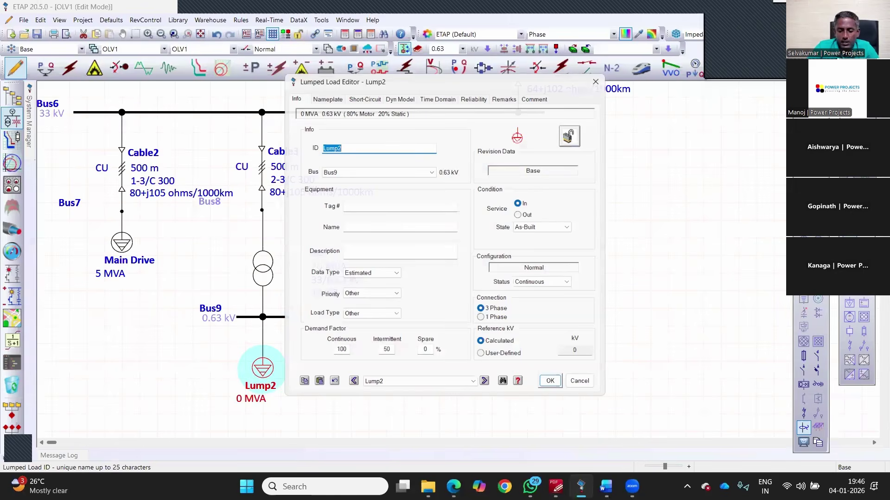
pyautogui.hotkey('ctrl', 'Tab')
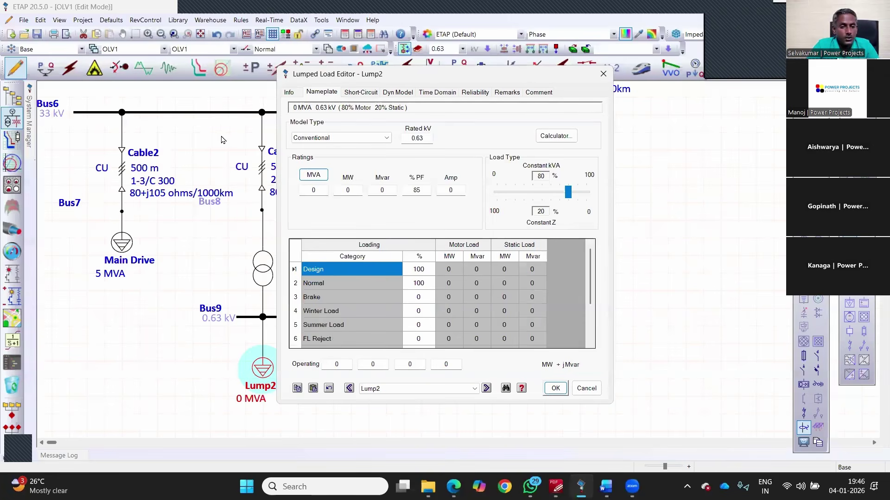
pyautogui.press('Escape')
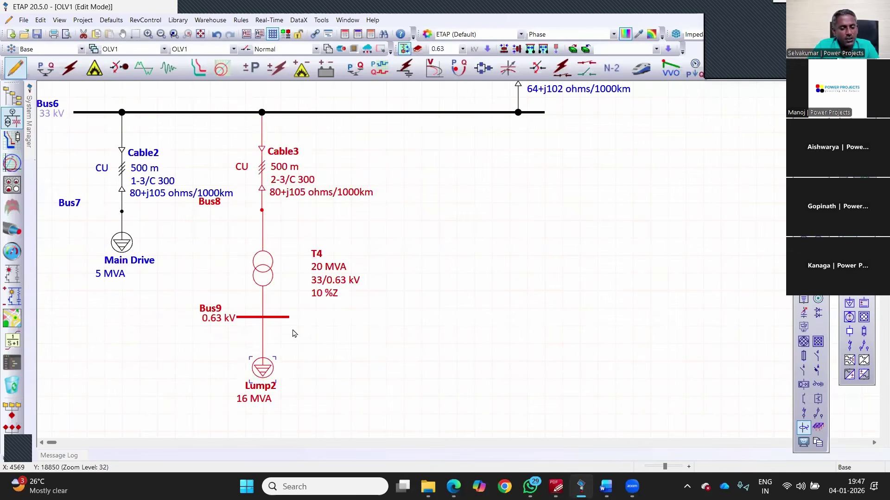
pyautogui.click(293, 334)
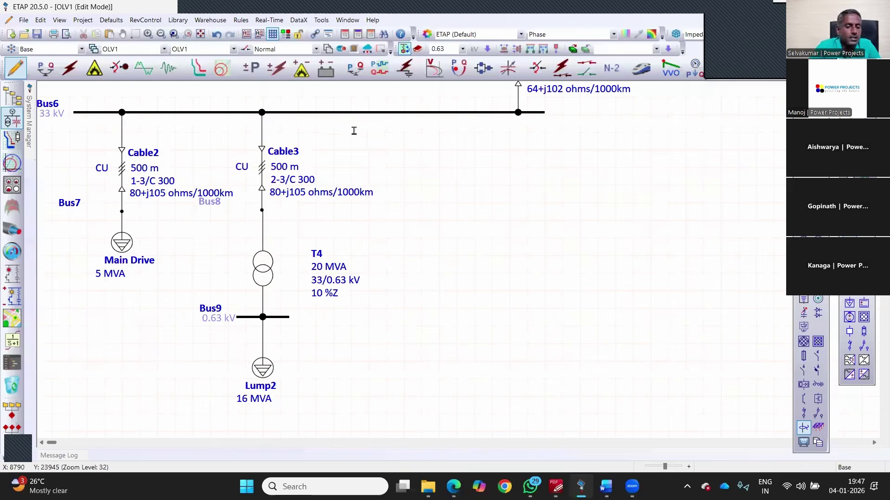
# Step: Rename Bus9 to 'EAF' and the load to 'EAF Load', then select the whole branch
pyautogui.doubleClick(273, 317)
pyautogui.write('EAF')
pyautogui.press('Return')
pyautogui.doubleClick(263, 368)
pyautogui.write('EAF Load')
pyautogui.press('Return')
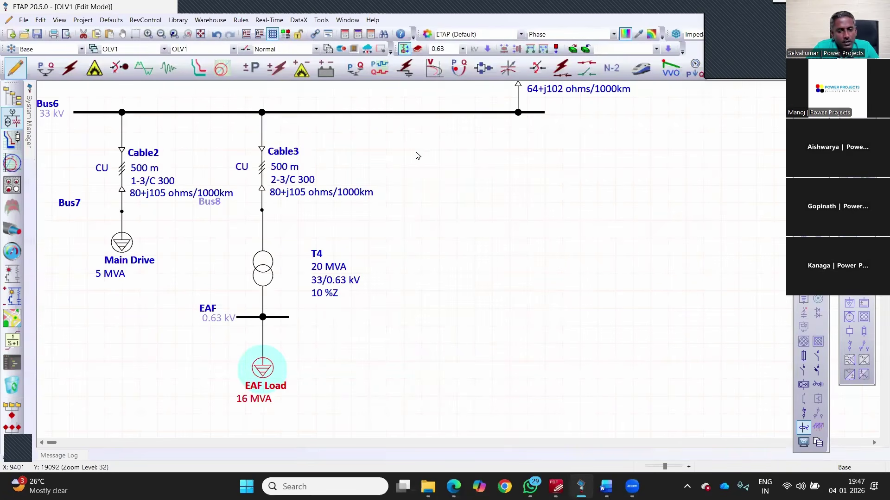
pyautogui.moveTo(410, 394); pyautogui.dragTo(250, 203)
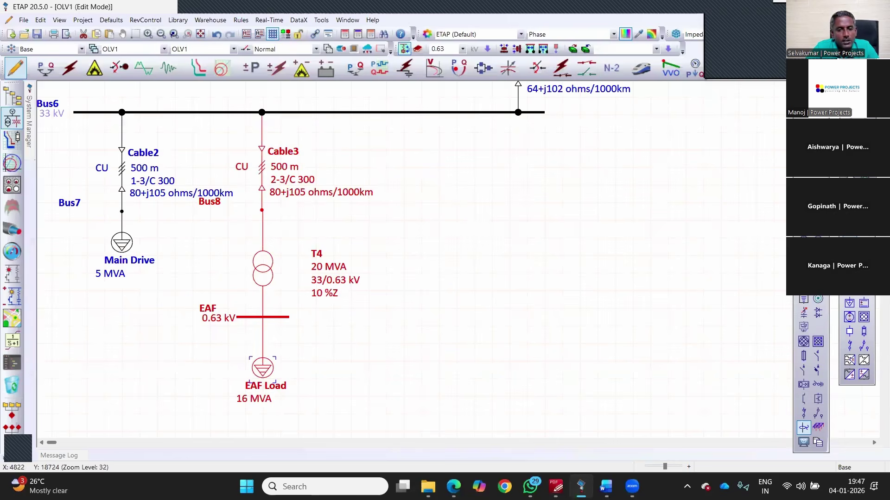
# Step: Paste the EAF branch under Bus6 and set Cable5 to one conductor per phase
pyautogui.rightClick(467, 268)
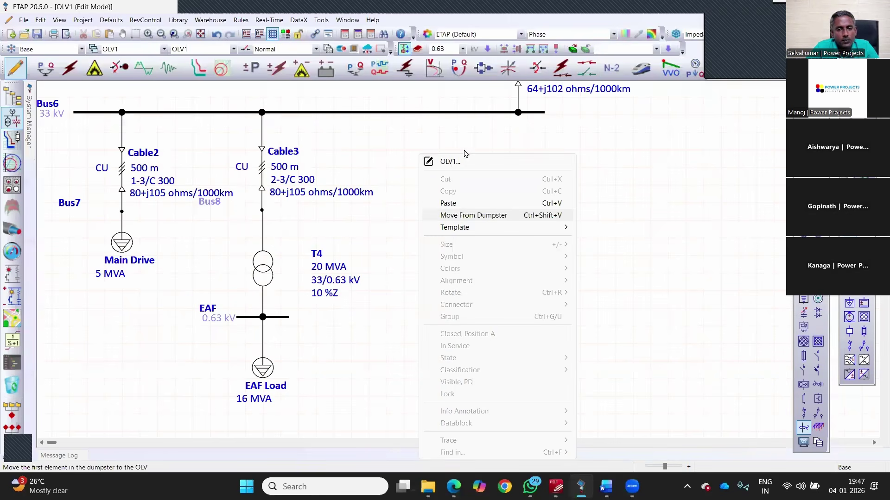
pyautogui.click(472, 202)
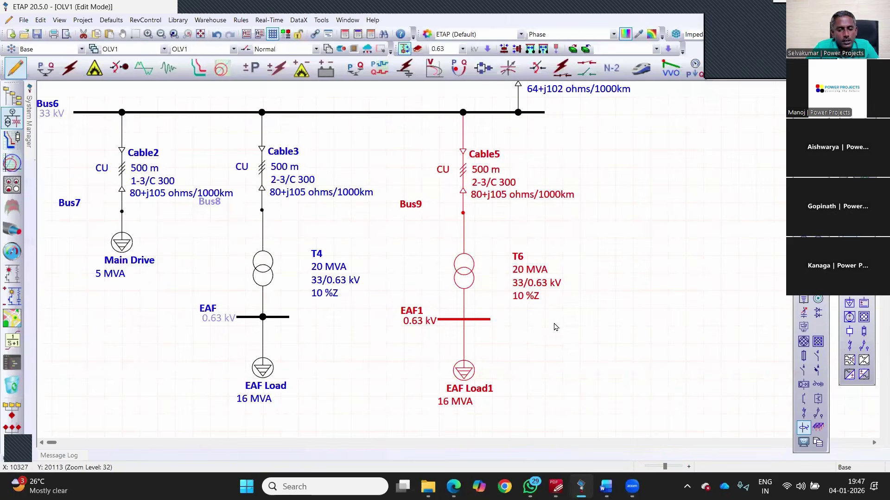
pyautogui.doubleClick(462, 171)
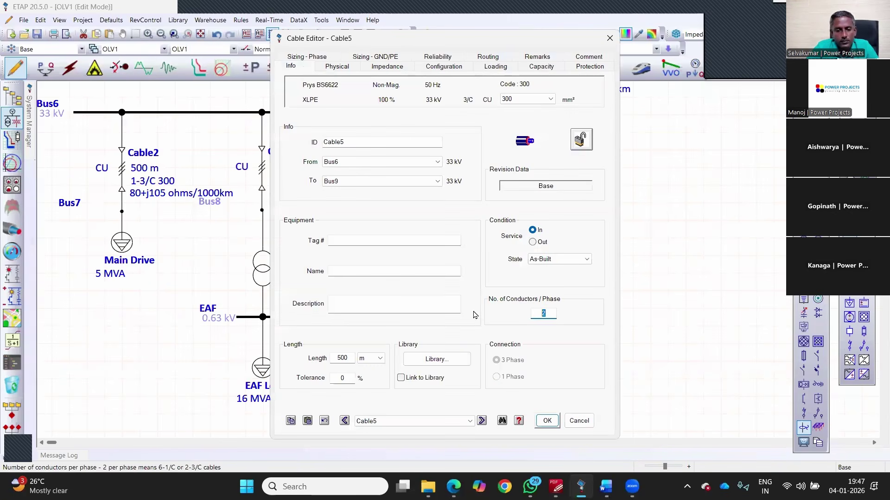
pyautogui.write('1')
pyautogui.press('Return')
# Step: Set transformer T6's rating to 6 MVA
pyautogui.doubleClick(463, 280)
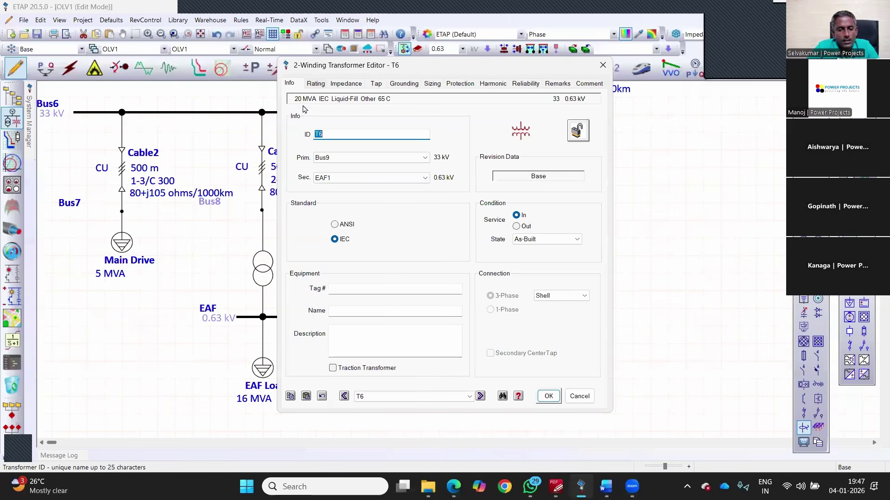
pyautogui.click(315, 84)
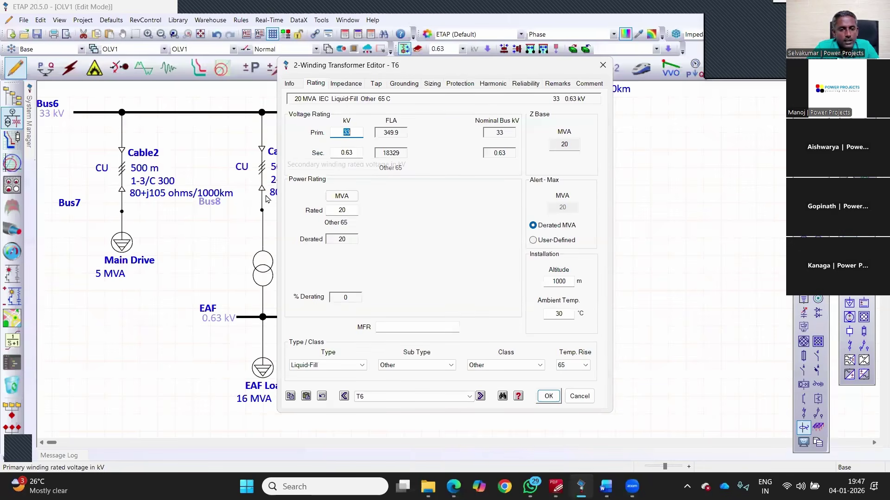
pyautogui.press('Escape')
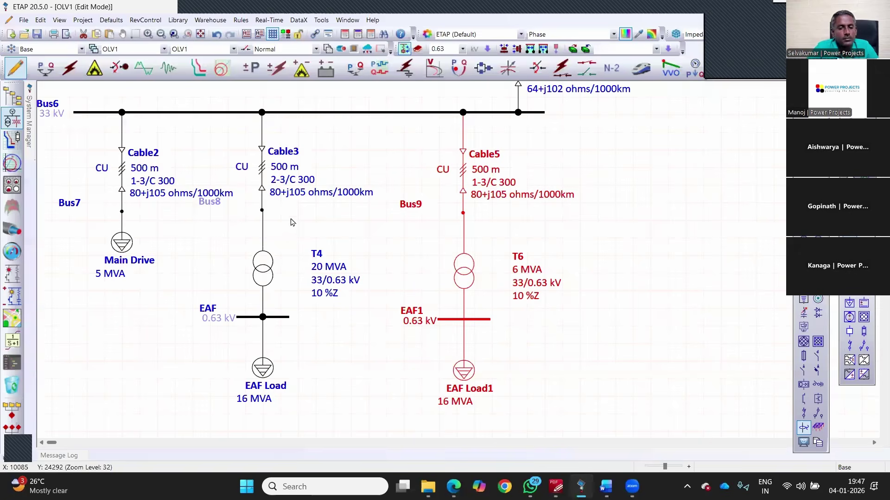
pyautogui.doubleClick(463, 370)
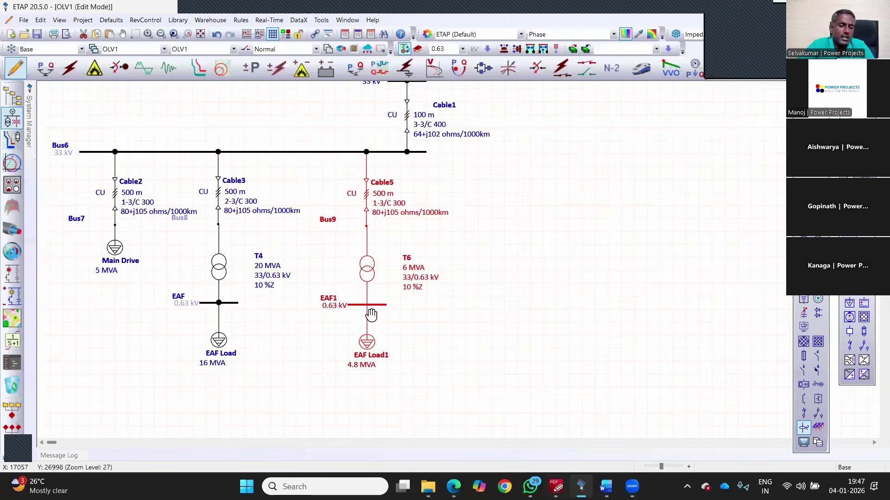
# Step: Review the reference single-line drawing in the PDF viewer
pyautogui.hotkey('alt', 'Tab')
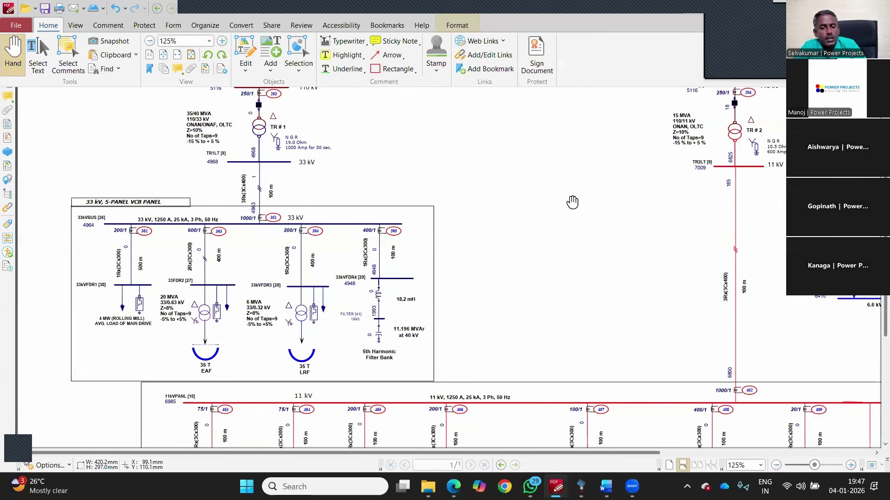
pyautogui.scroll(3, 572, 203)
pyautogui.scroll(-2, 435, 239)
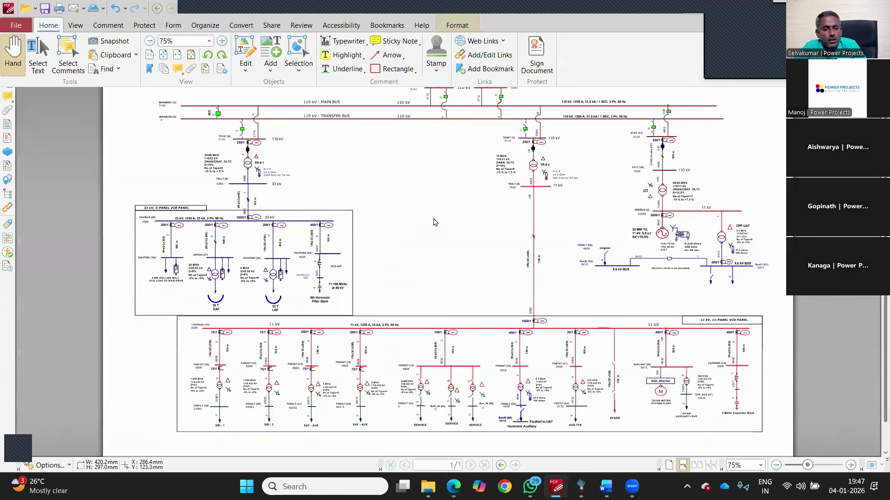
# Step: Add a new 2-winding transformer T7 hanging below 110 kV Bus4
pyautogui.hotkey('alt', 'Tab')
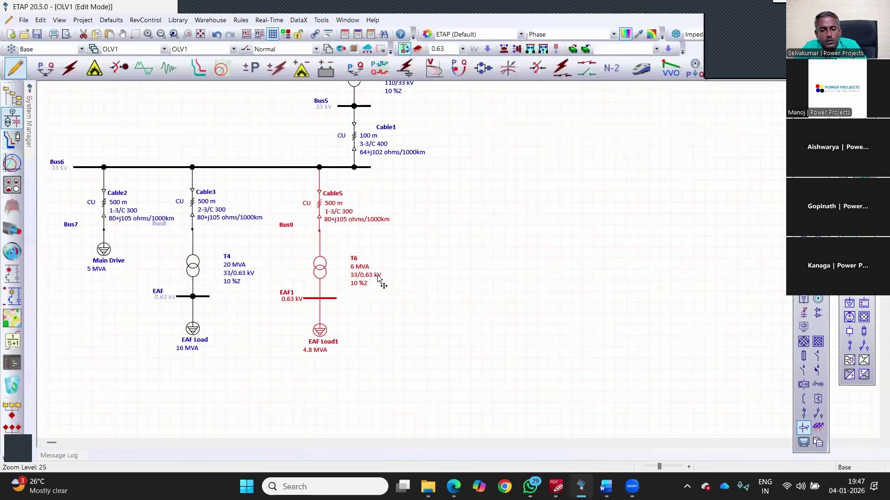
pyautogui.scroll(-3, 385, 285)
pyautogui.click(555, 253)
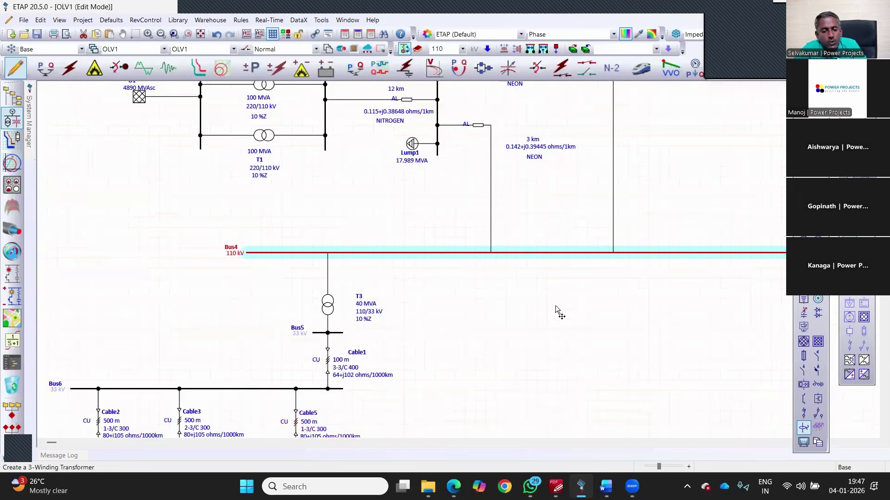
pyautogui.click(547, 297)
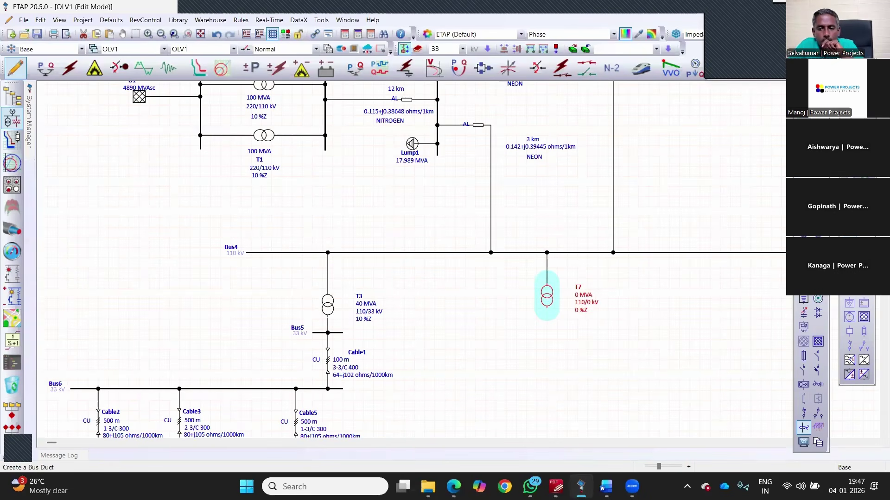
# Step: Place new bus Bus12 below T7 and align T7 above it
pyautogui.click(547, 324)
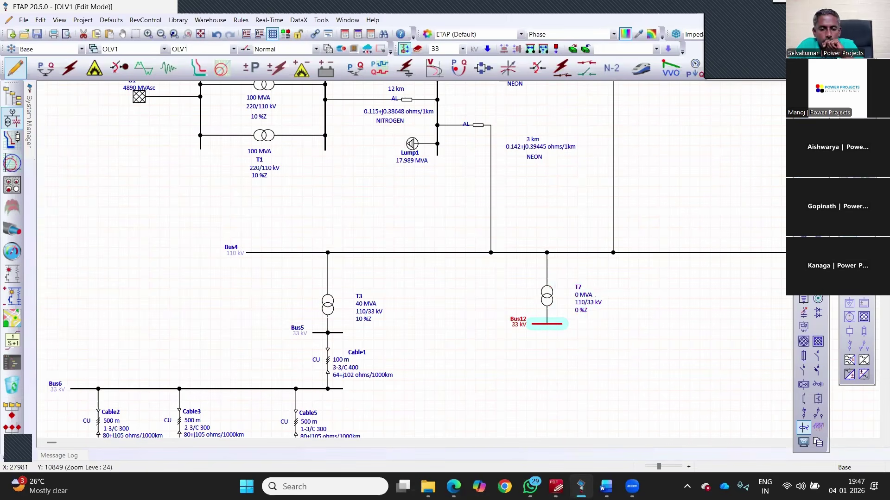
pyautogui.moveTo(557, 324); pyautogui.dragTo(552, 391)
pyautogui.moveTo(548, 300); pyautogui.dragTo(539, 297)
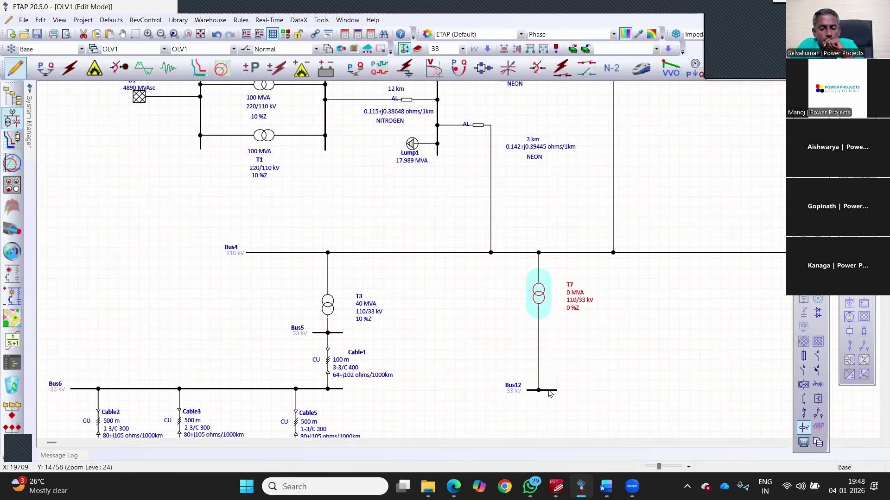
# Step: Set Bus12 to 11 kV so T7 becomes a 110/11 kV transformer
pyautogui.click(549, 389)
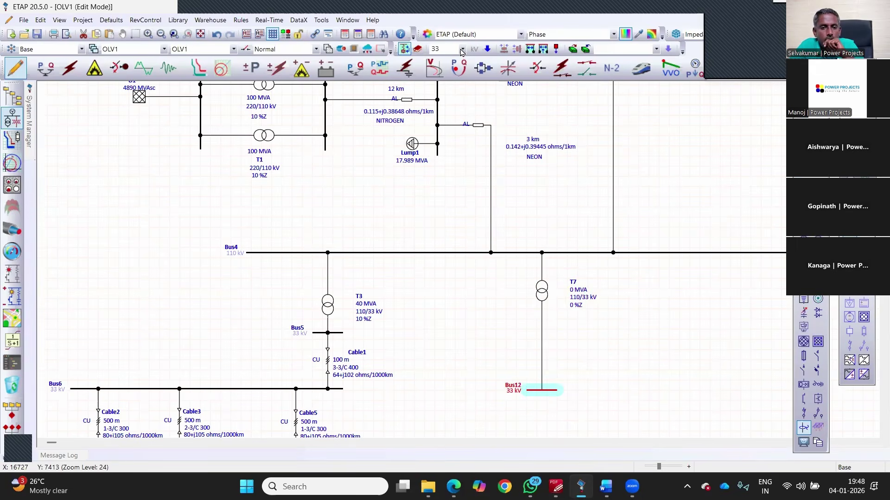
pyautogui.click(462, 49)
pyautogui.click(457, 88)
pyautogui.click(487, 49)
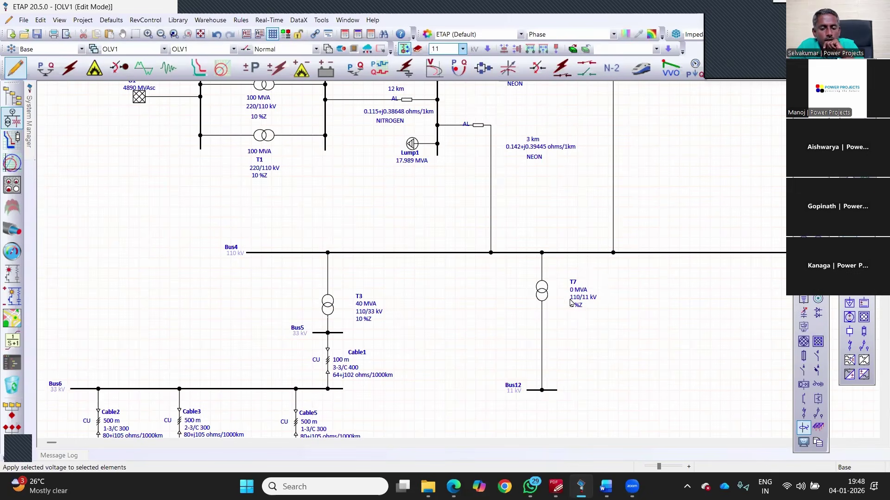
pyautogui.click(542, 291)
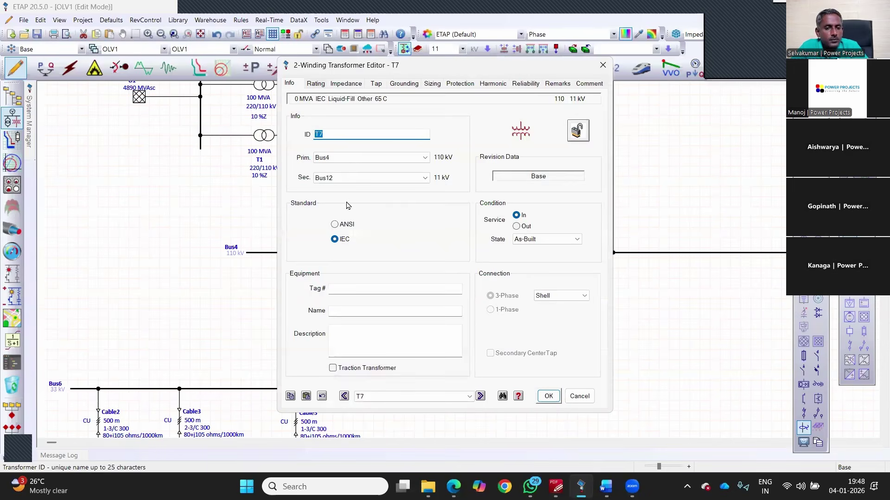
# Step: Set T7's rating to 15 MVA and check its typical impedance values
pyautogui.click(315, 84)
pyautogui.moveTo(346, 213); pyautogui.dragTo(296, 226)
pyautogui.write('15')
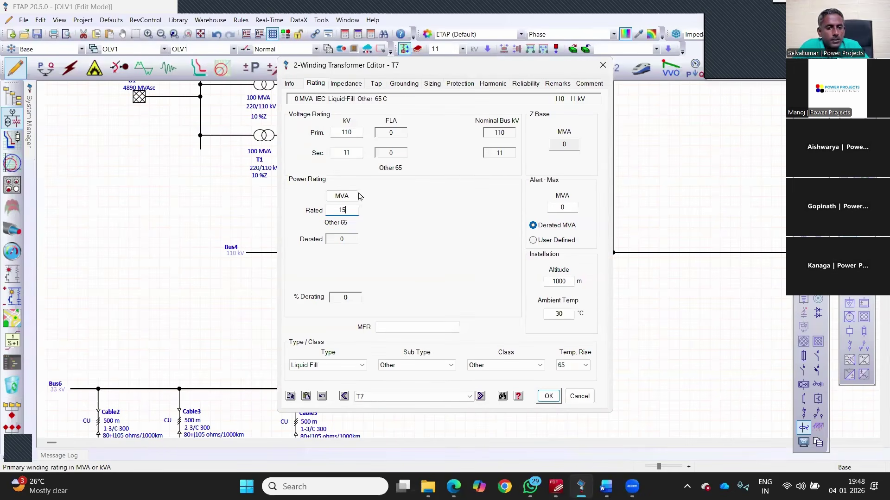
pyautogui.click(346, 84)
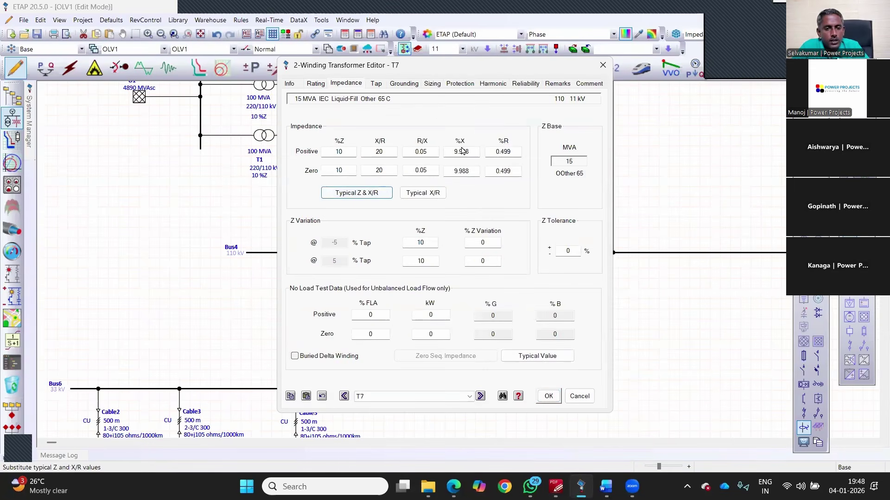
# Step: Ground T7's secondary through a 60 A resistor, verifying against the reference drawing
pyautogui.click(404, 83)
pyautogui.click(391, 276)
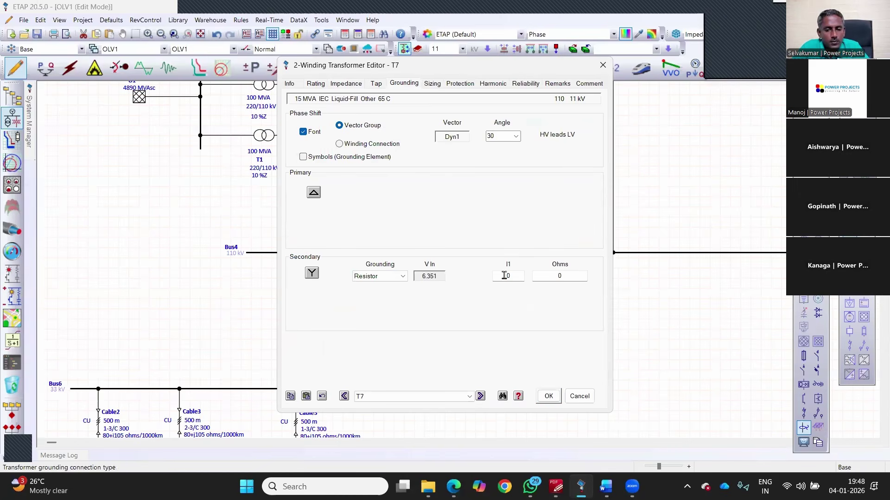
pyautogui.click(504, 275)
pyautogui.write('6')
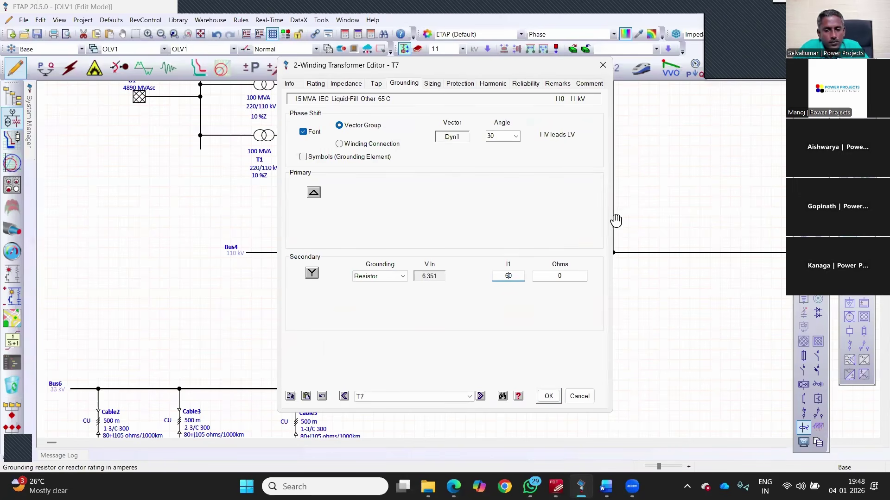
pyautogui.hotkey('alt', 'Tab')
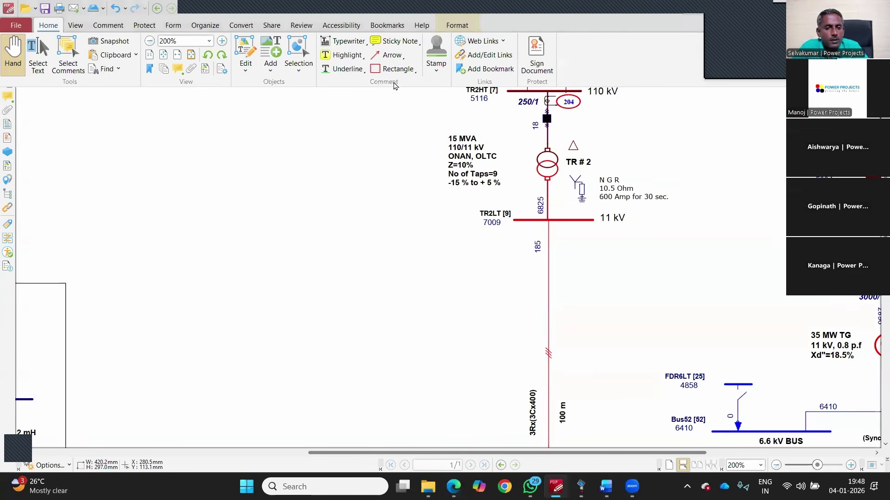
pyautogui.hotkey('alt', 'Tab')
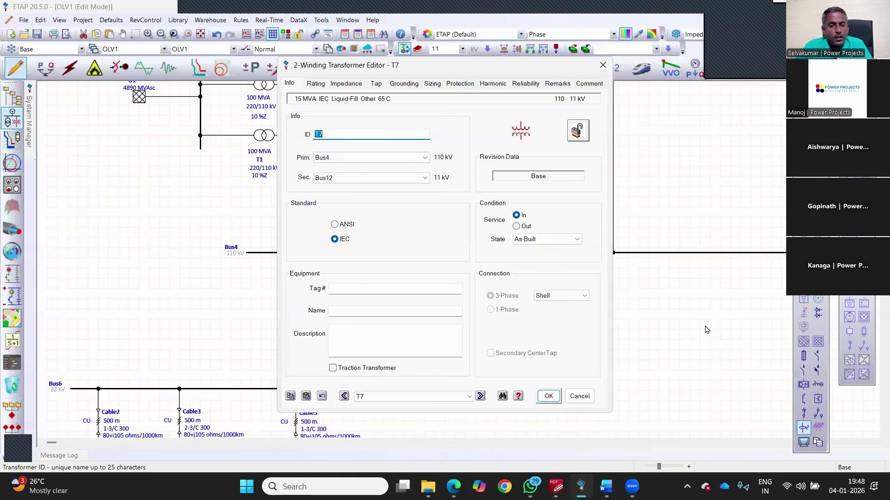
# Step: Recheck T7's grounding and close its editor, leaving T7 labelled 15 MVA, 110/11 kV, 10 %Z
pyautogui.click(403, 83)
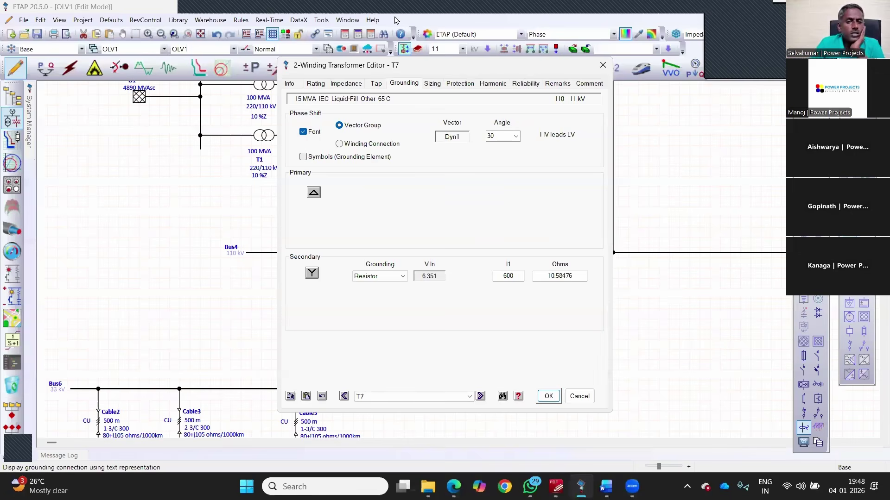
pyautogui.press('Escape')
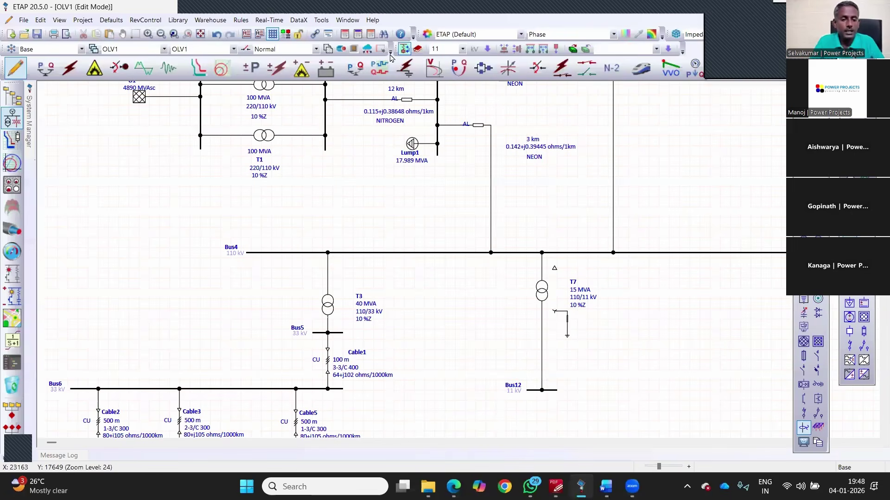
pyautogui.scroll(-5, 375, 223)
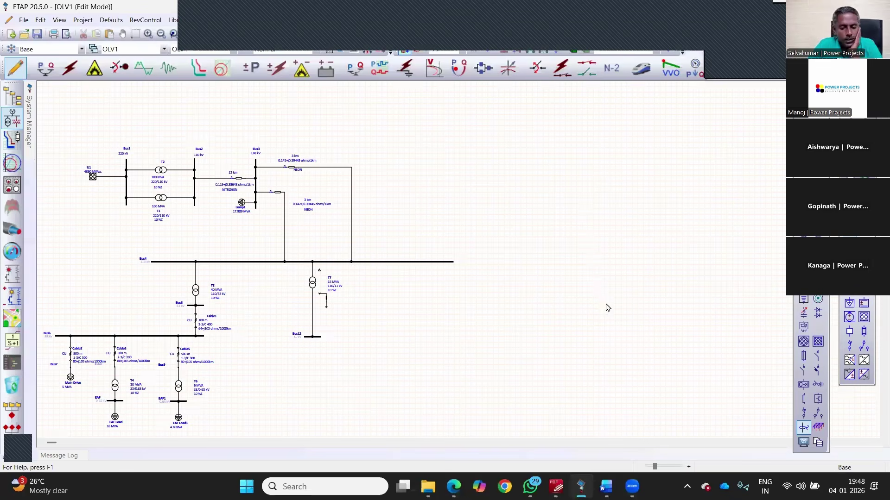
pyautogui.scroll(2, 601, 309)
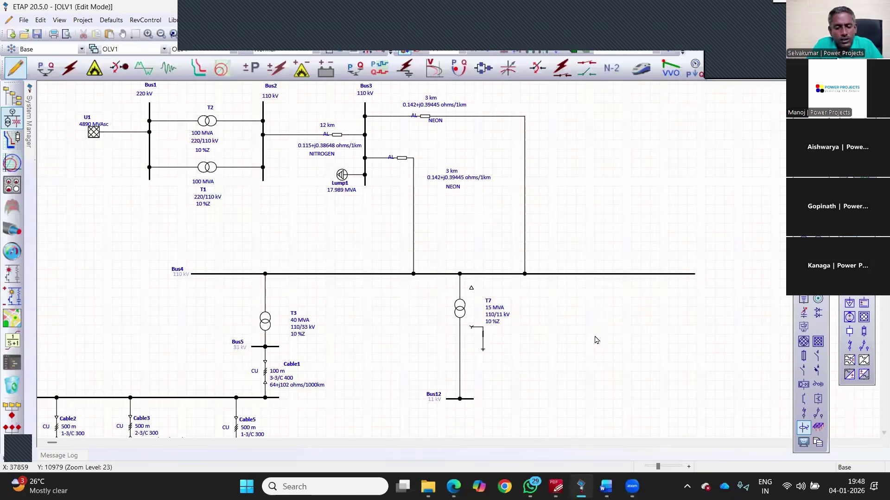
pyautogui.scroll(-3, 596, 340)
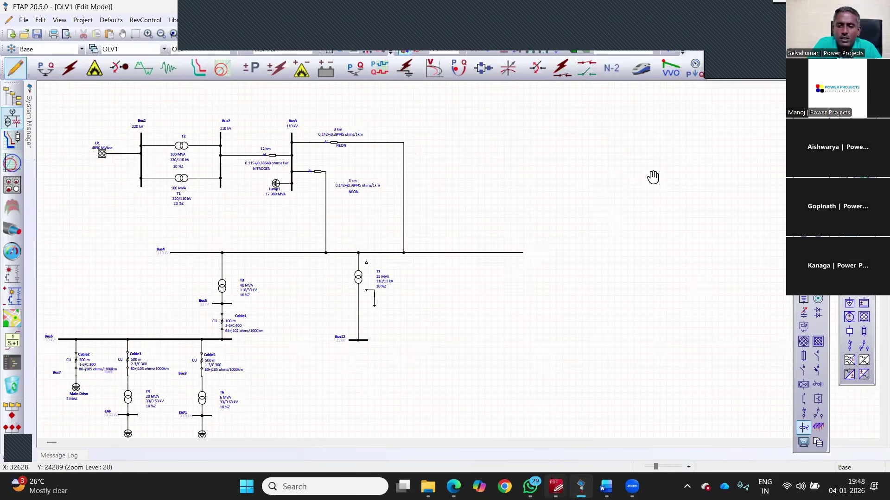
# Step: Review the Surana Industries reference drawing in PDF-XChange, then return to ETAP's one-line diagram
pyautogui.moveTo(555, 486)
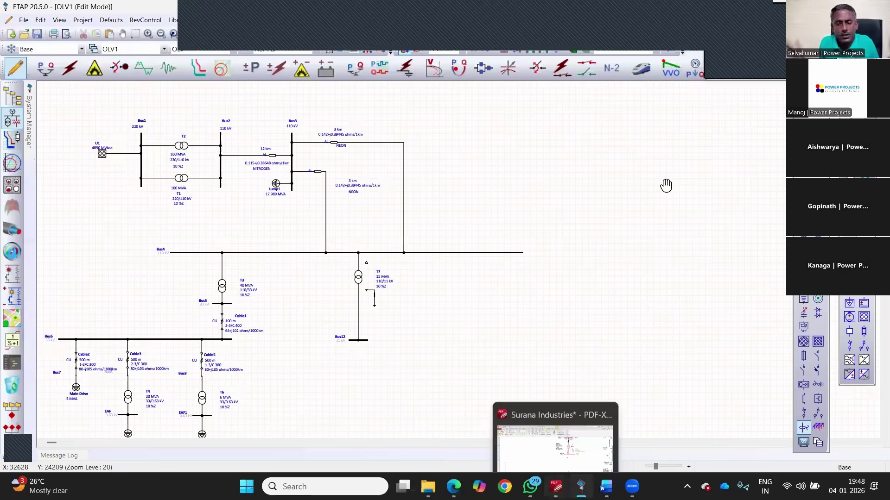
pyautogui.click(556, 486)
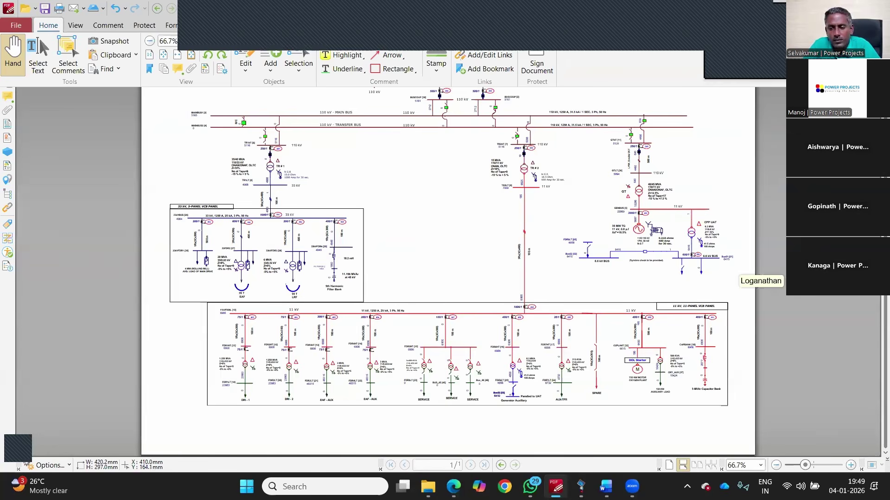
pyautogui.hotkey('alt', 'Tab')
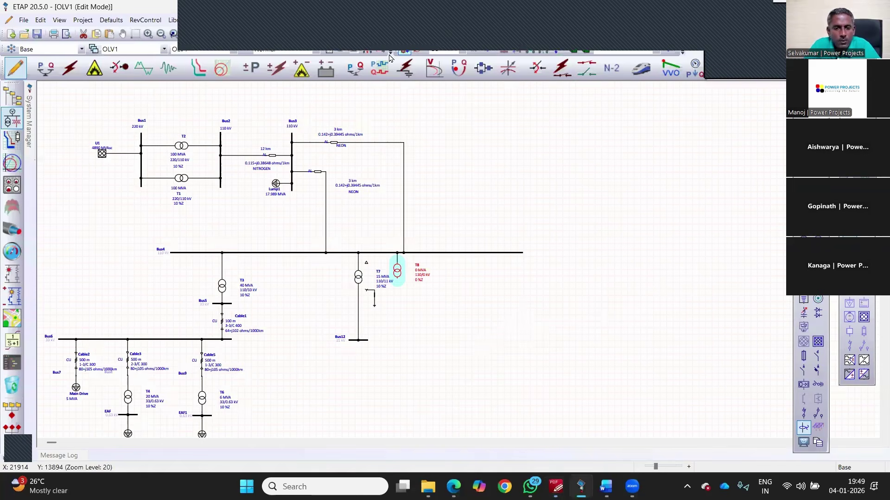
# Step: Reposition T8 along Bus4 and make it a 45 MVA YNd1 transformer with solidly grounded primary
pyautogui.moveTo(397, 271); pyautogui.dragTo(500, 310)
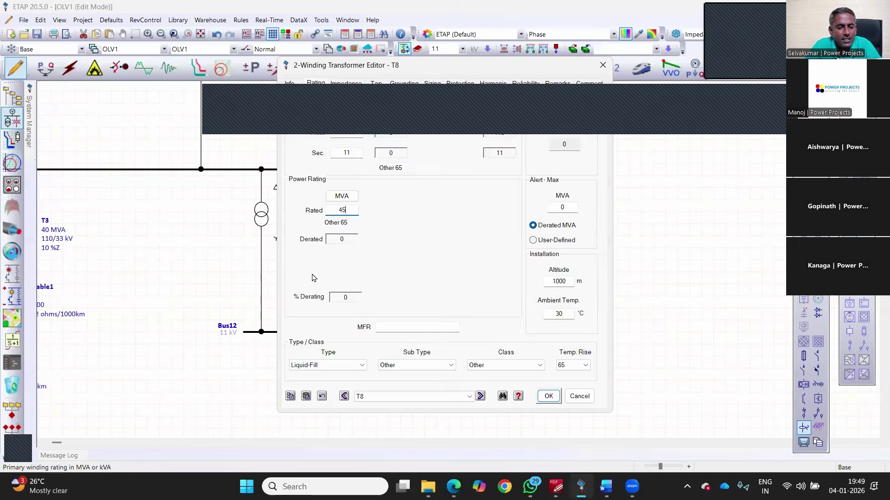
pyautogui.click(320, 194)
pyautogui.click(304, 157)
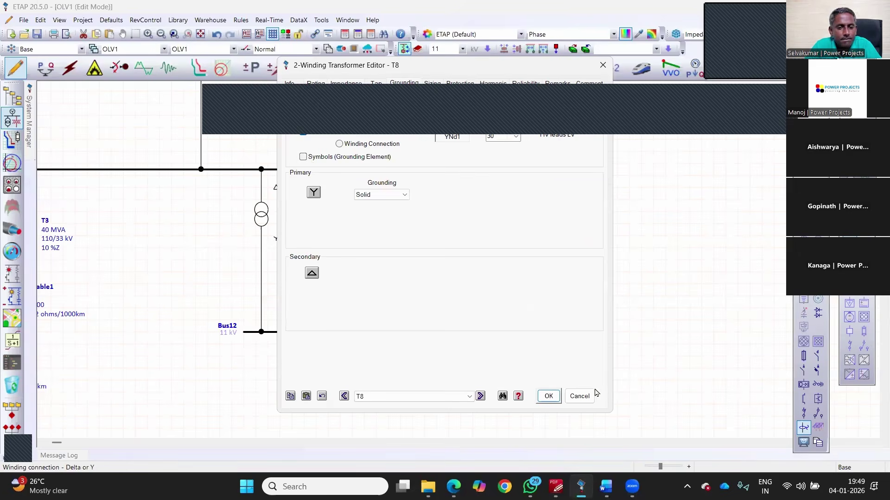
pyautogui.click(548, 397)
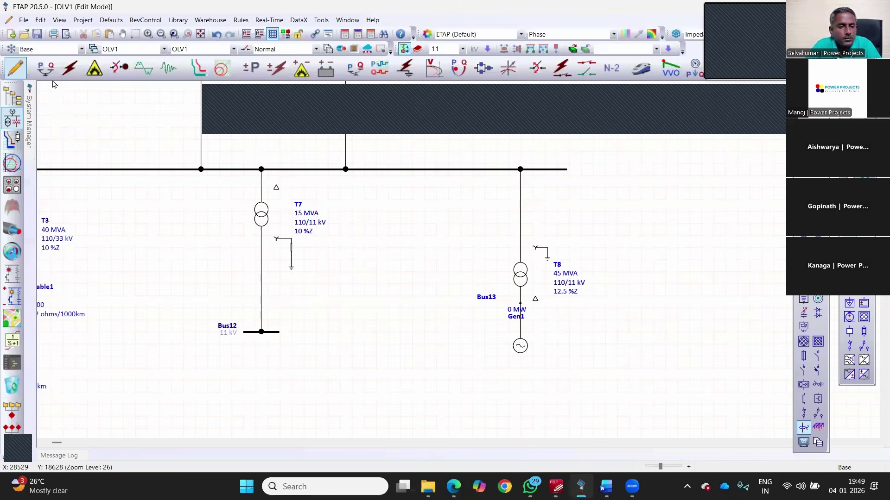
# Step: Rate generator Gen1 at 35 MW
pyautogui.doubleClick(520, 346)
pyautogui.doubleClick(324, 145)
pyautogui.write('35')
pyautogui.press('Tab')
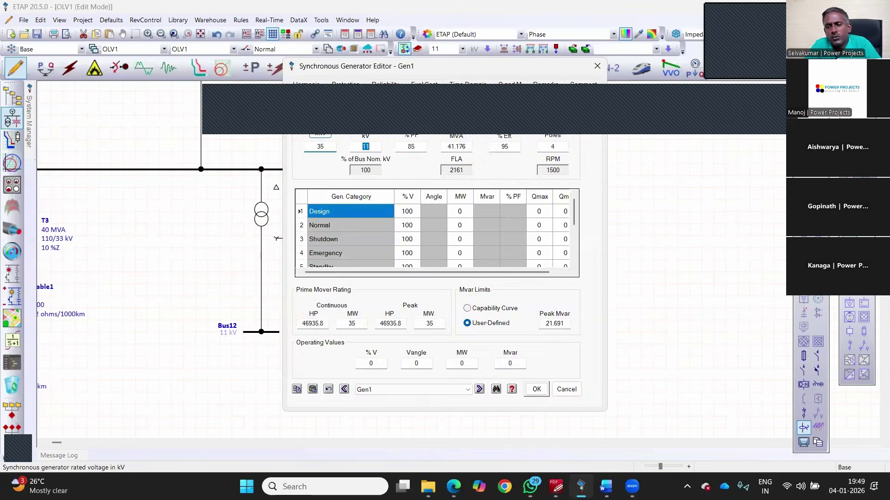
pyautogui.click(536, 388)
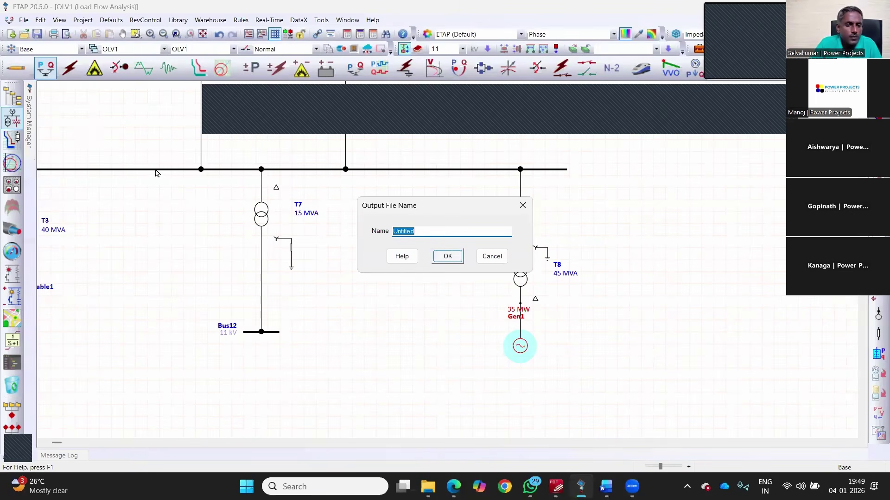
# Step: Run the load flow with the default output file and check voltages like Bus4 at 97.26 %
pyautogui.press('Return')
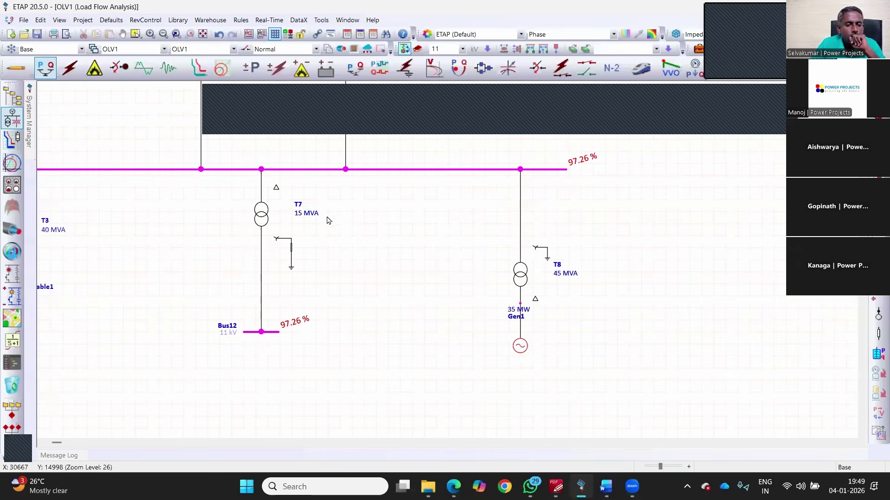
pyautogui.scroll(1, 314, 215)
pyautogui.scroll(-3, 362, 213)
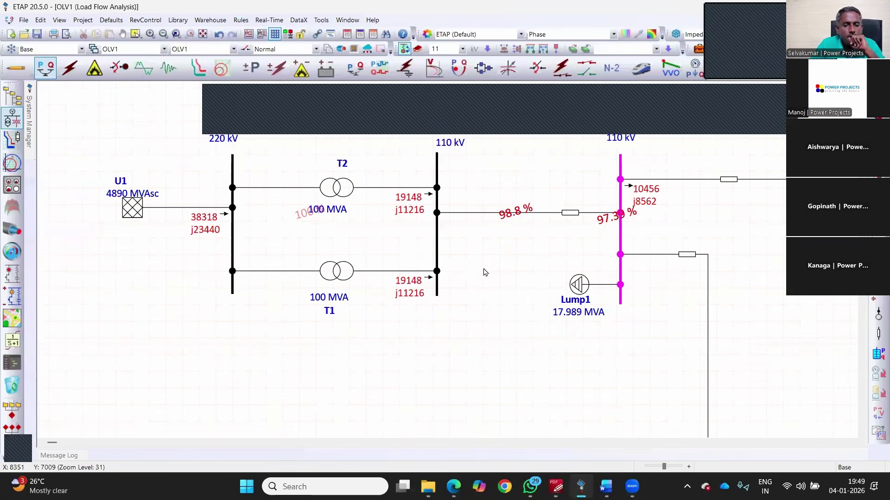
pyautogui.scroll(2, 481, 262)
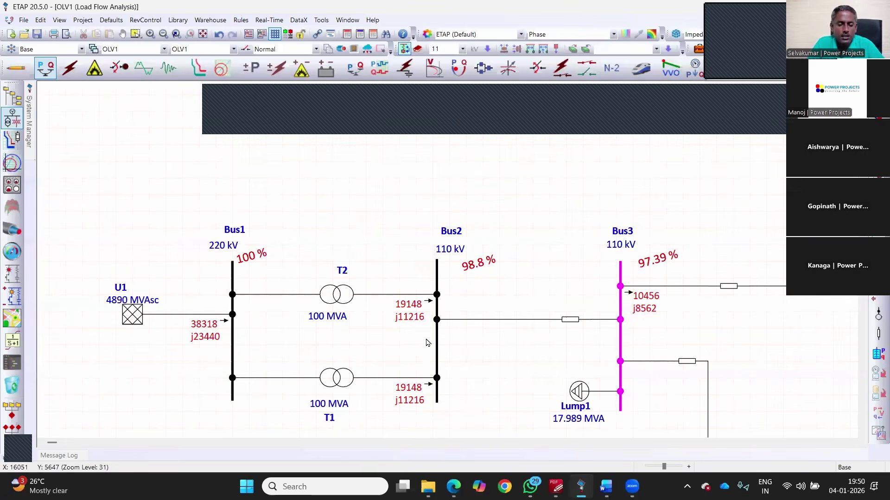
pyautogui.scroll(-3, 389, 335)
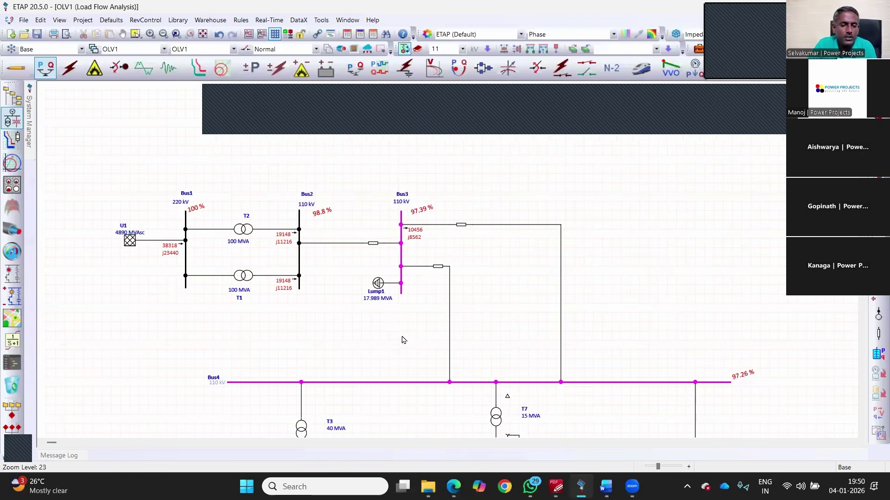
pyautogui.scroll(2, 210, 253)
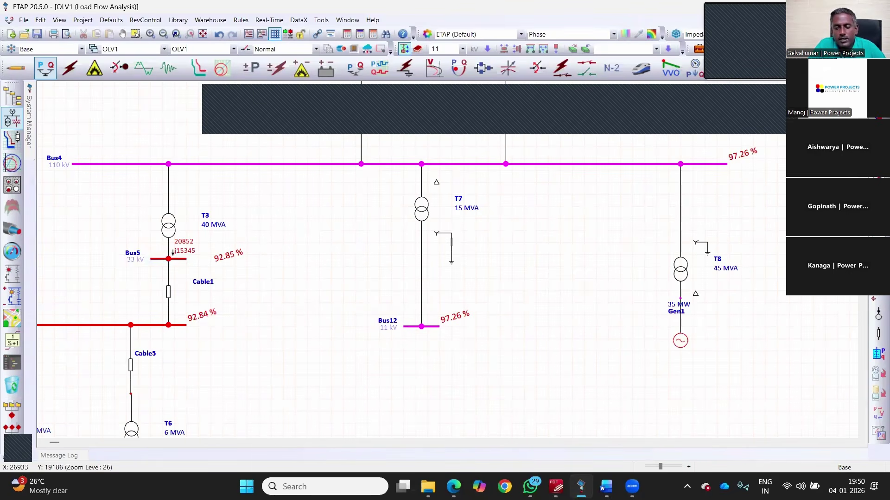
# Step: Inspect EAF bus voltages near 87.6 %, then view the Surana Industries drawing at actual size
pyautogui.scroll(1, 811, 342)
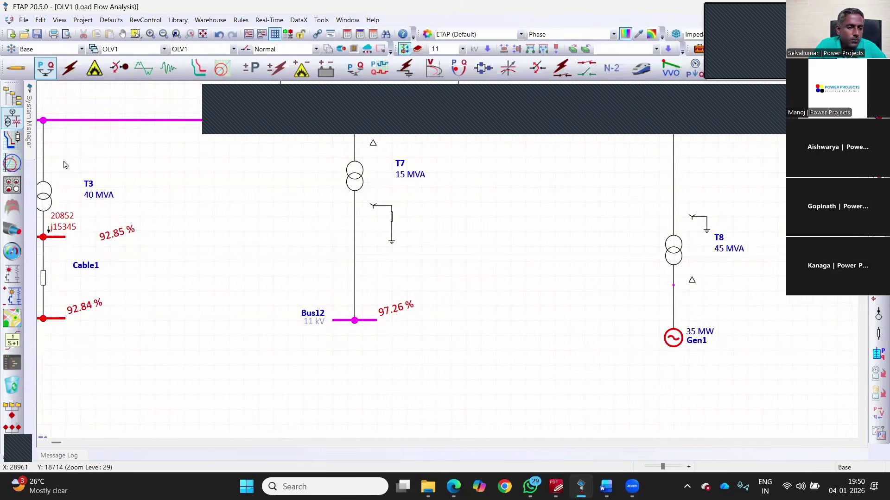
pyautogui.scroll(-3, 273, 298)
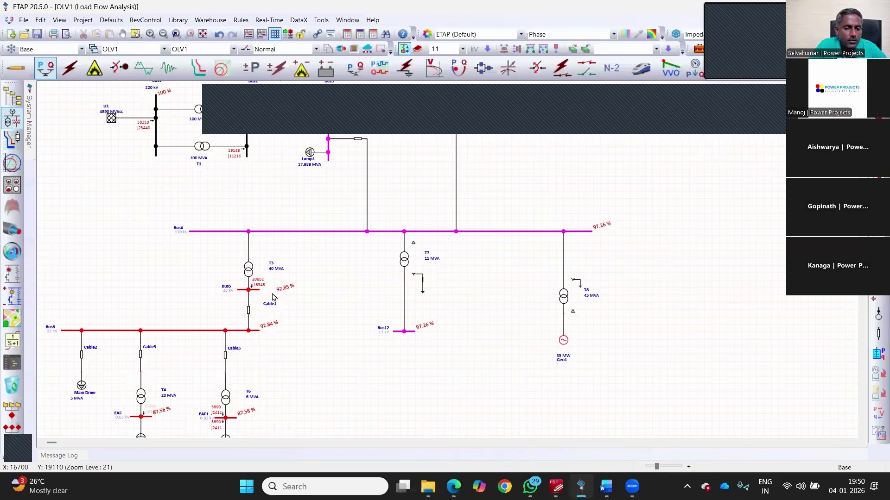
pyautogui.scroll(3, 401, 322)
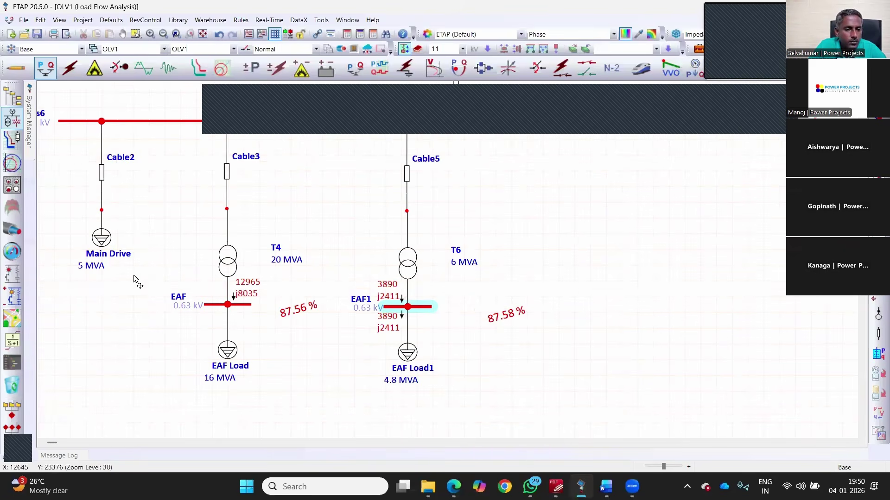
pyautogui.scroll(1, 167, 331)
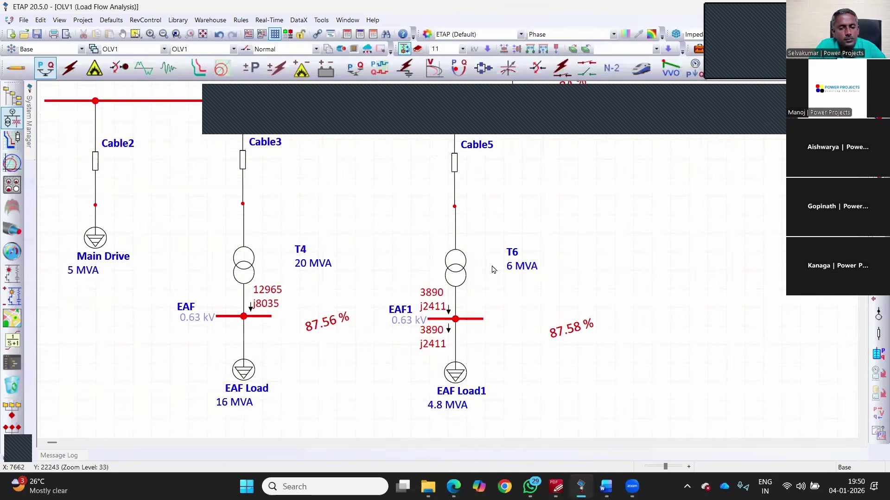
pyautogui.scroll(-1, 337, 301)
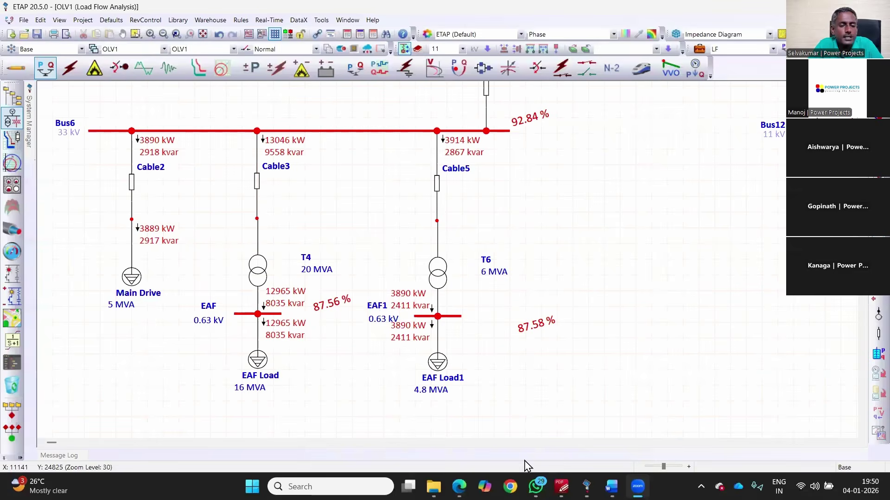
pyautogui.hotkey('alt', 'Tab')
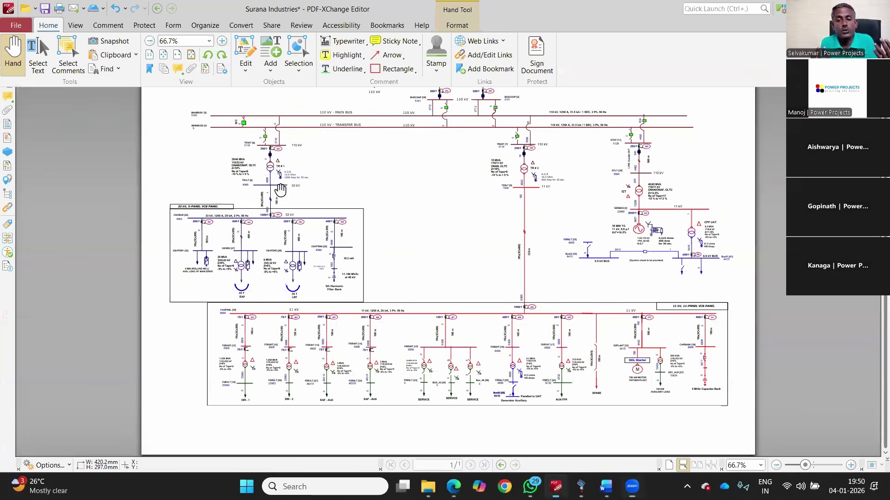
pyautogui.hotkey('ctrl', '1')
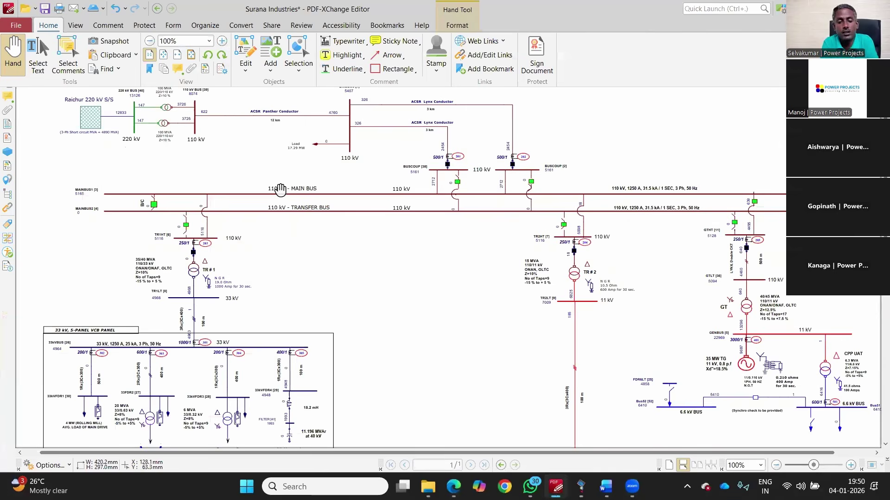